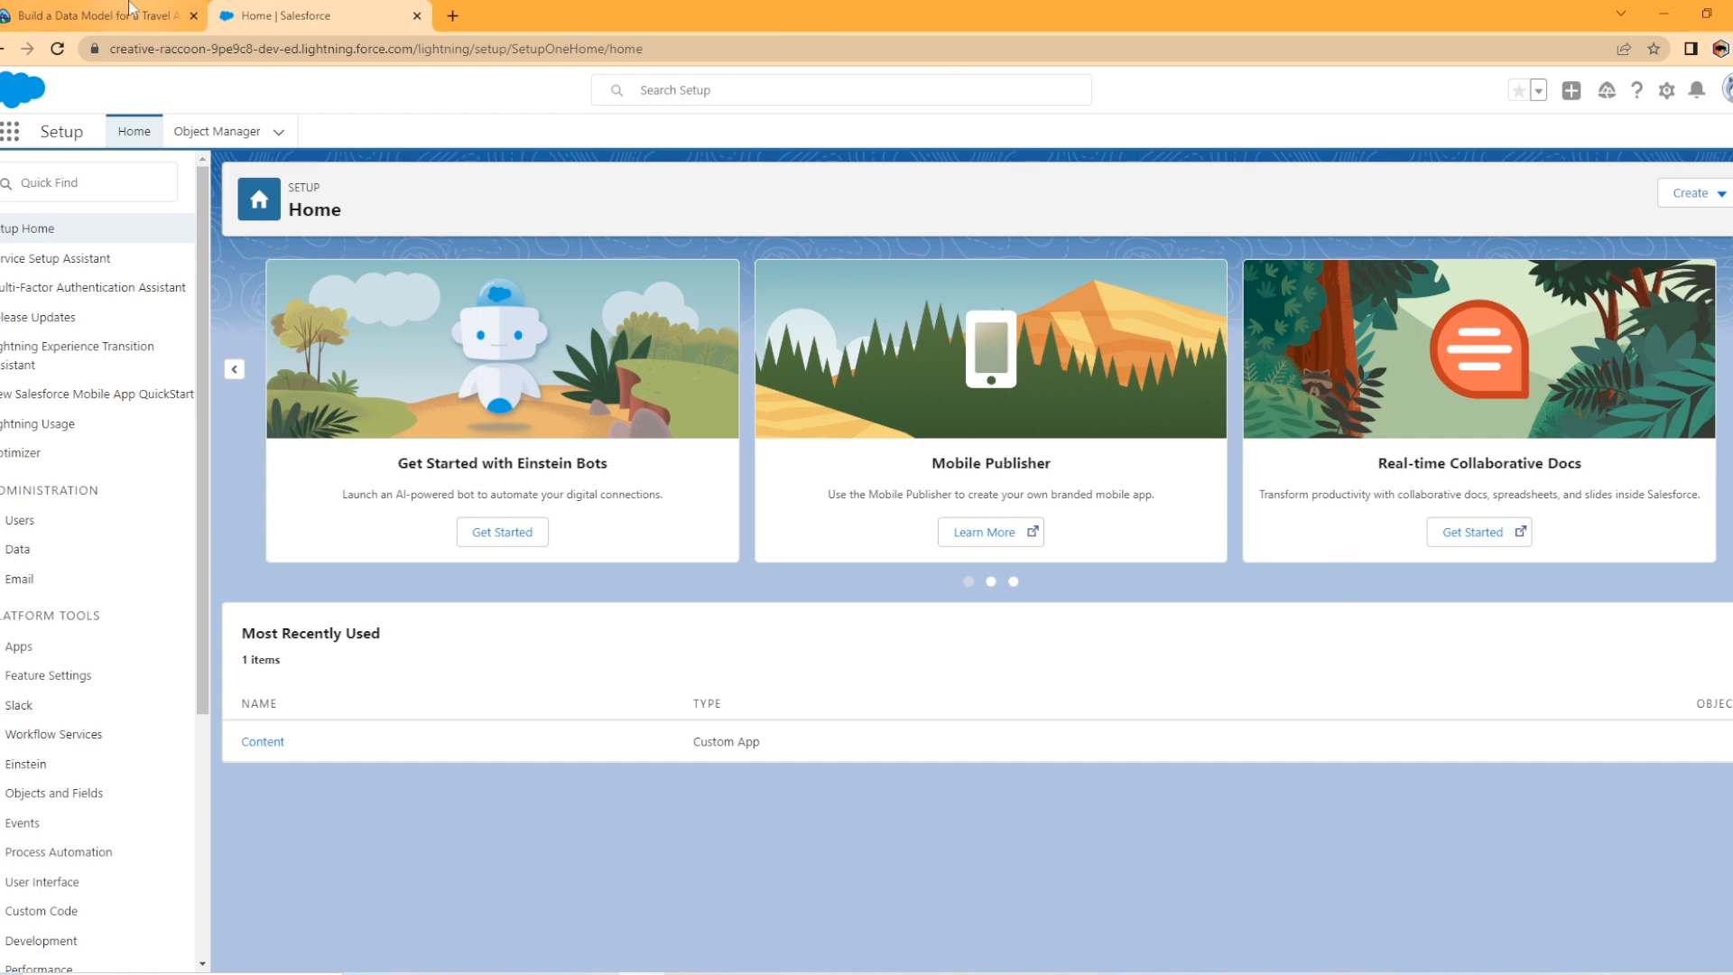
- Check the Trailhead project's unit list, return to Salesforce Setup and open the App Manager
{"action": "left_click", "coordinate": [130, 11]}
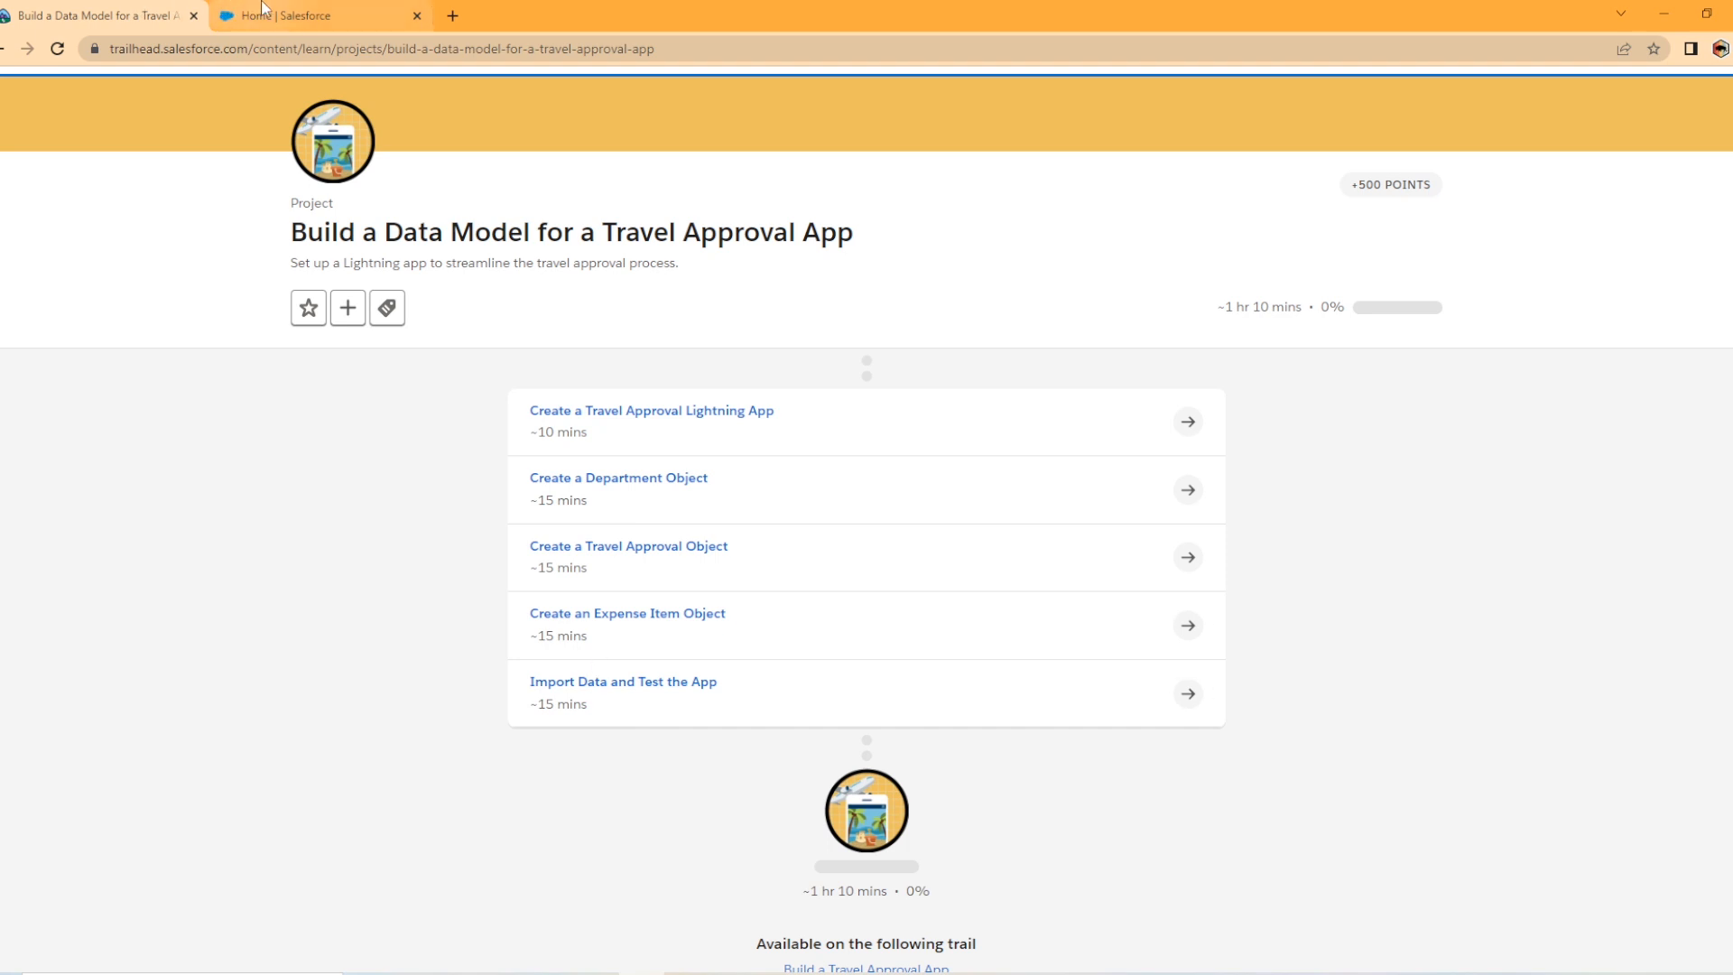
{"action": "left_click", "coordinate": [322, 5]}
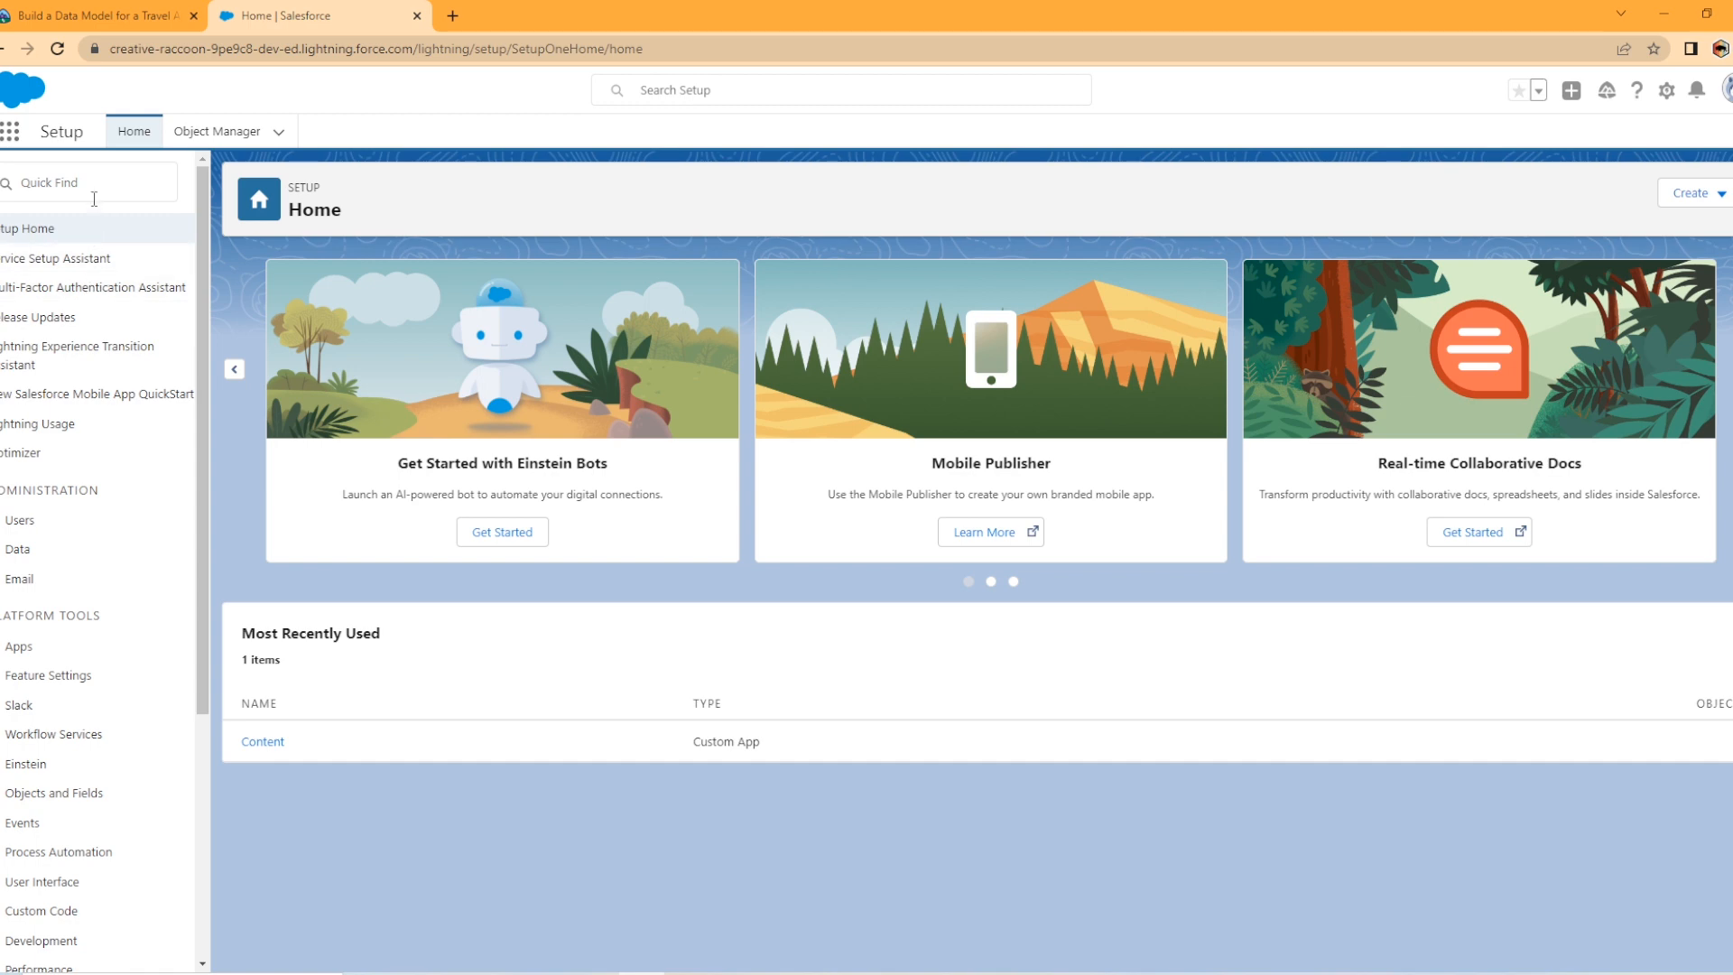
{"action": "left_click", "coordinate": [94, 198]}
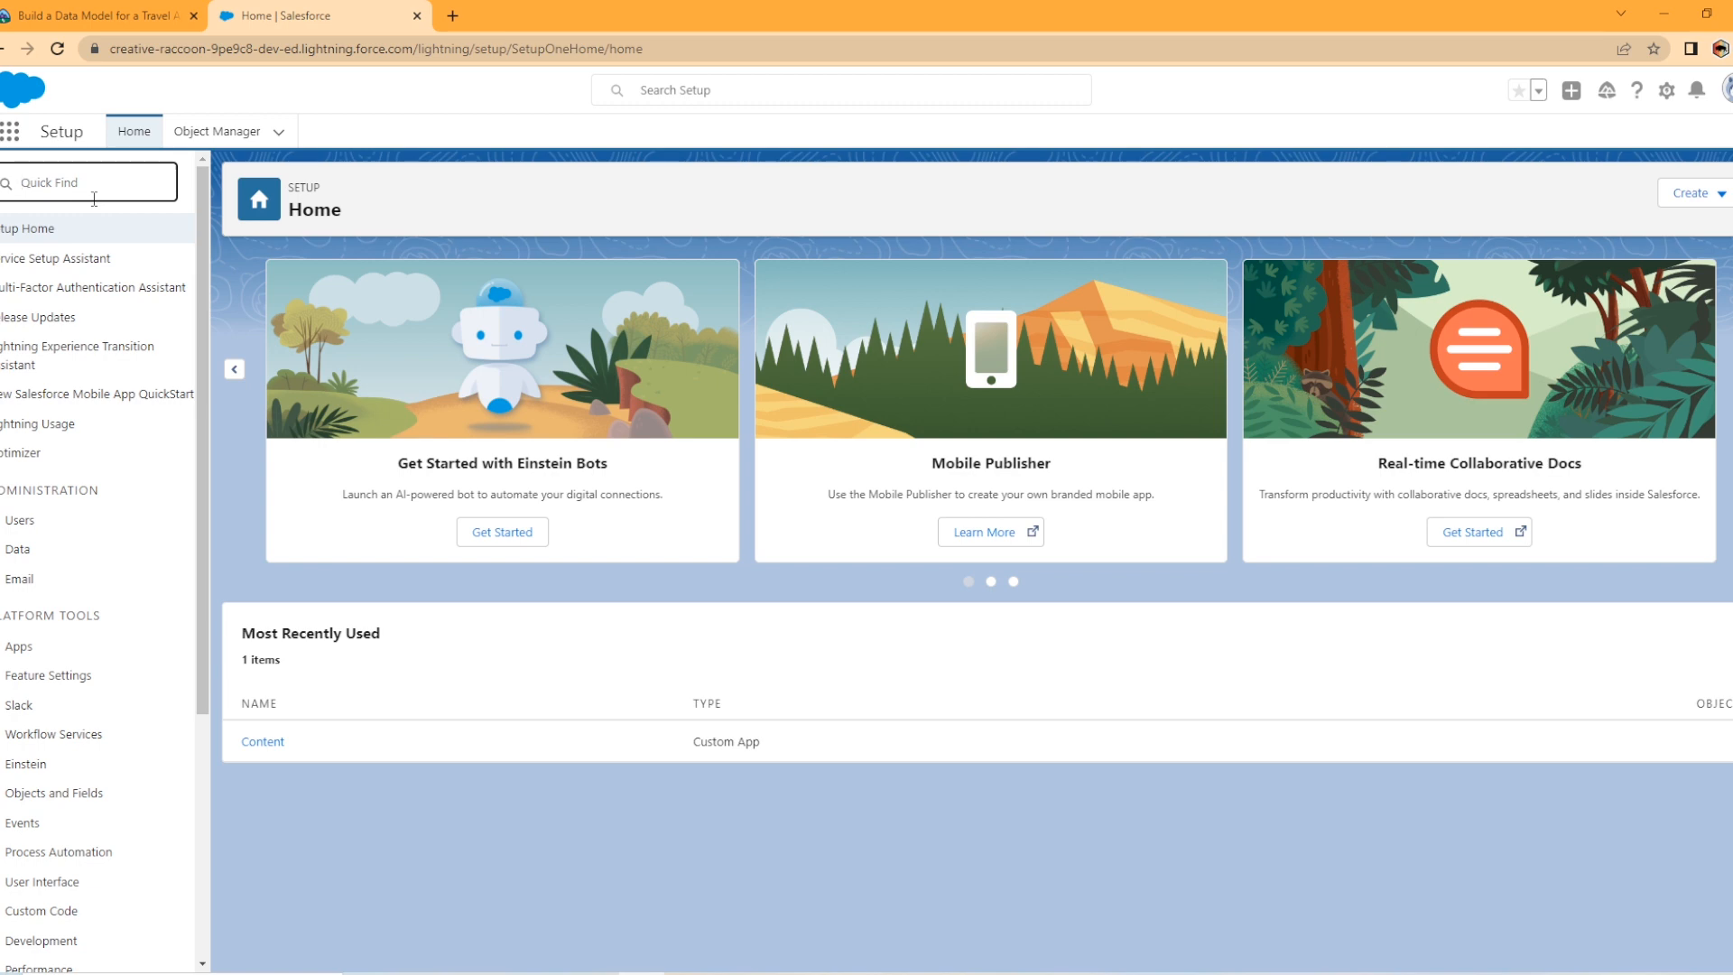
{"action": "type", "text": "app mana"}
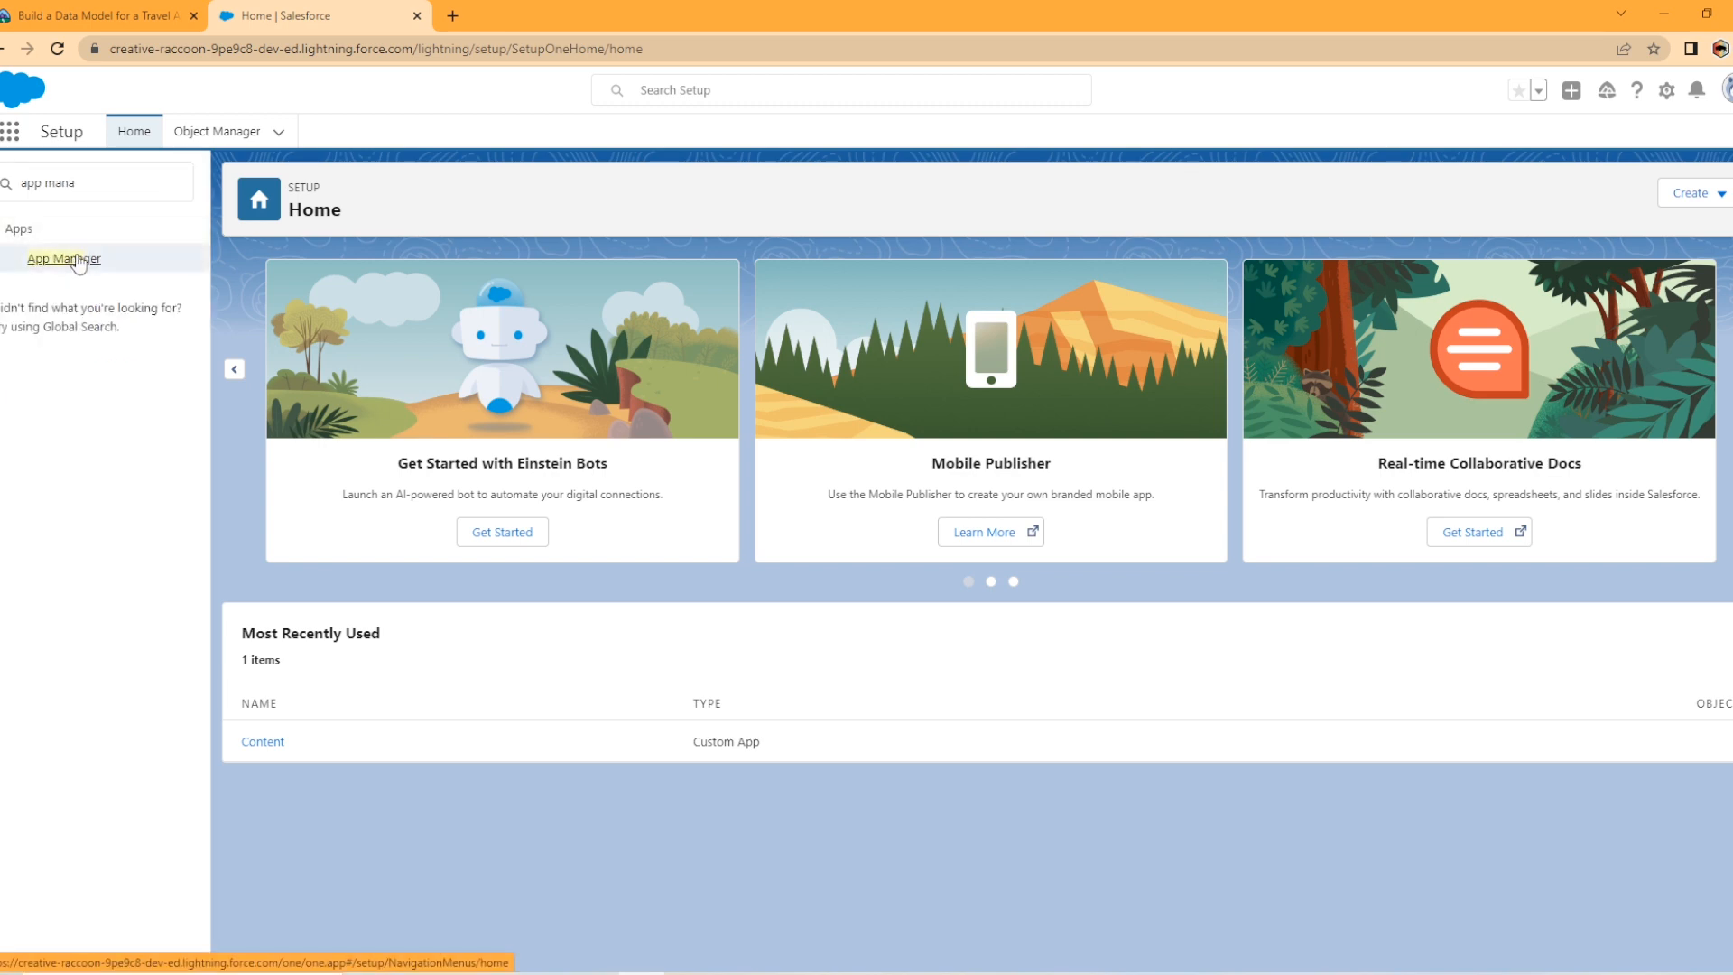
{"action": "left_click", "coordinate": [65, 259]}
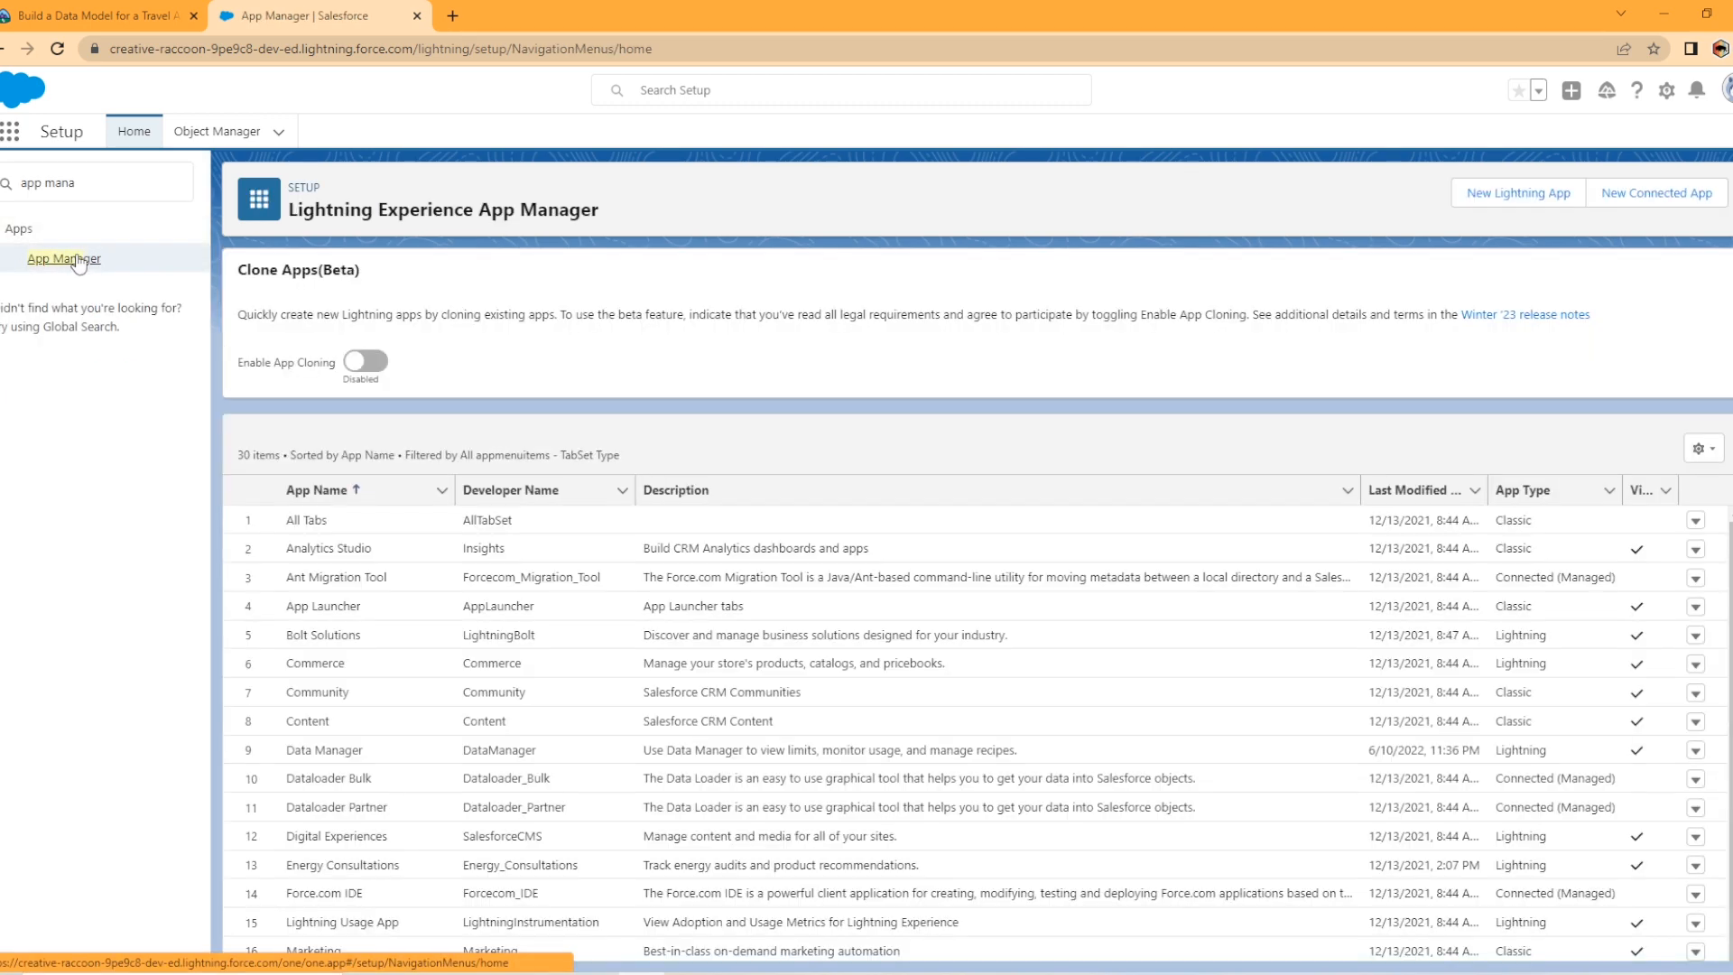
- Start a new Lightning app named Travel App with the airplane image, accepting the default app options and no utility items
{"action": "left_click", "coordinate": [1504, 198]}
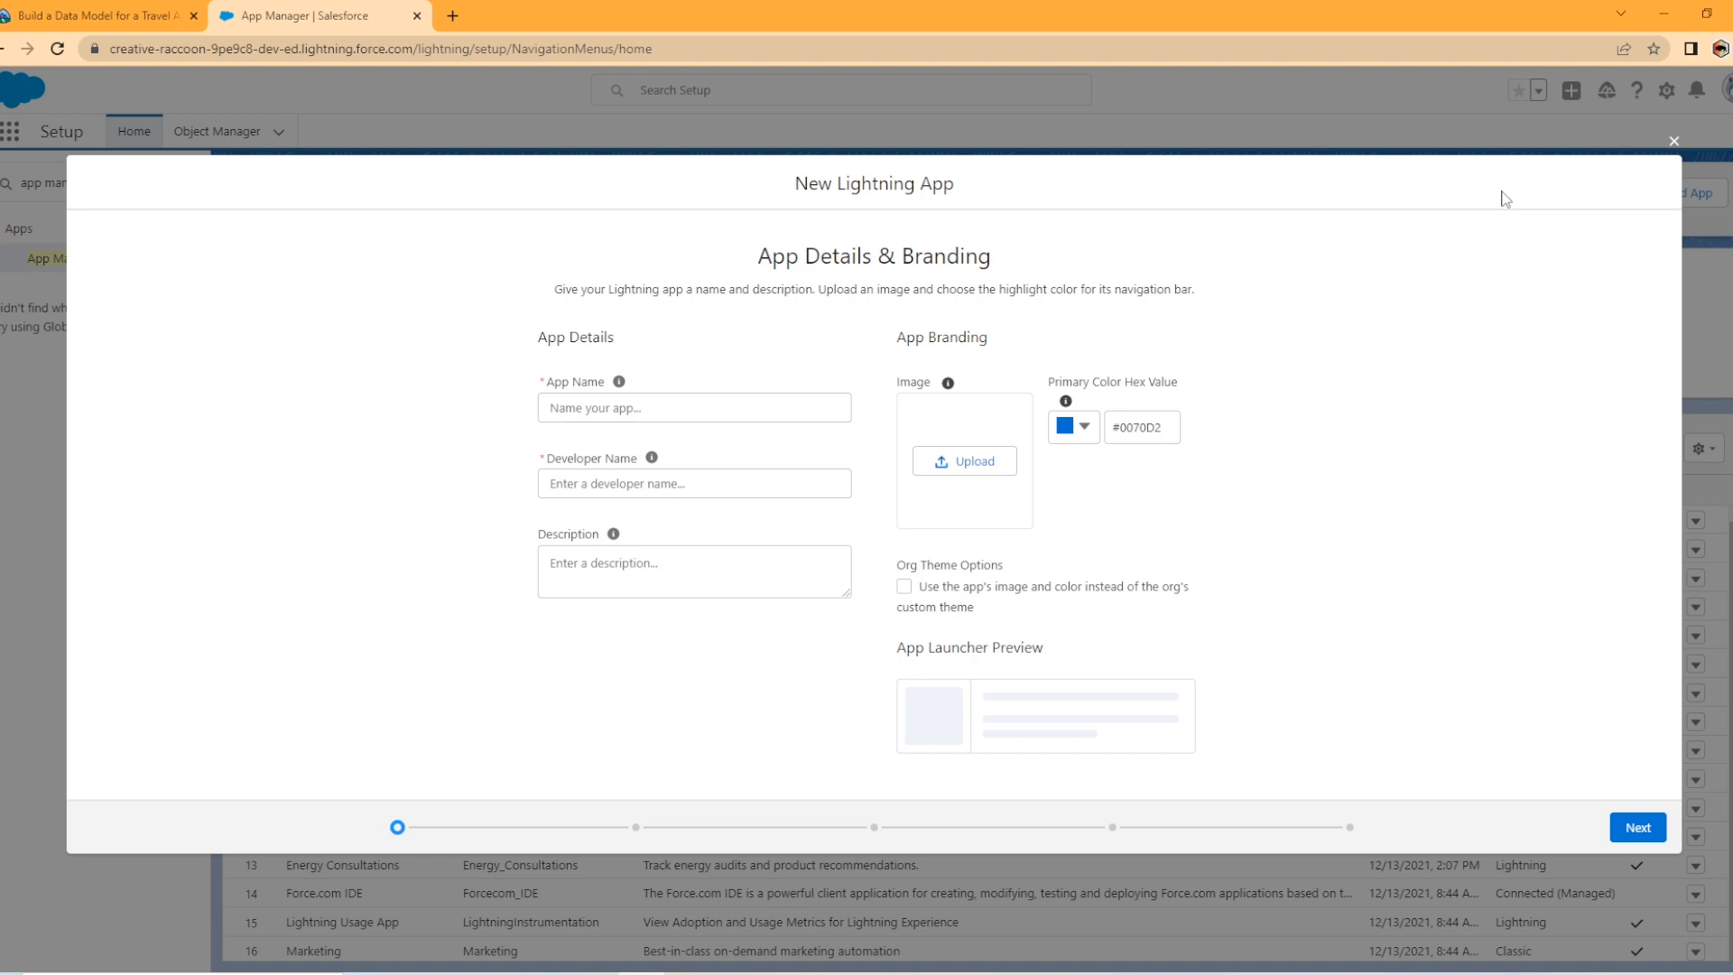
{"action": "left_click", "coordinate": [788, 397]}
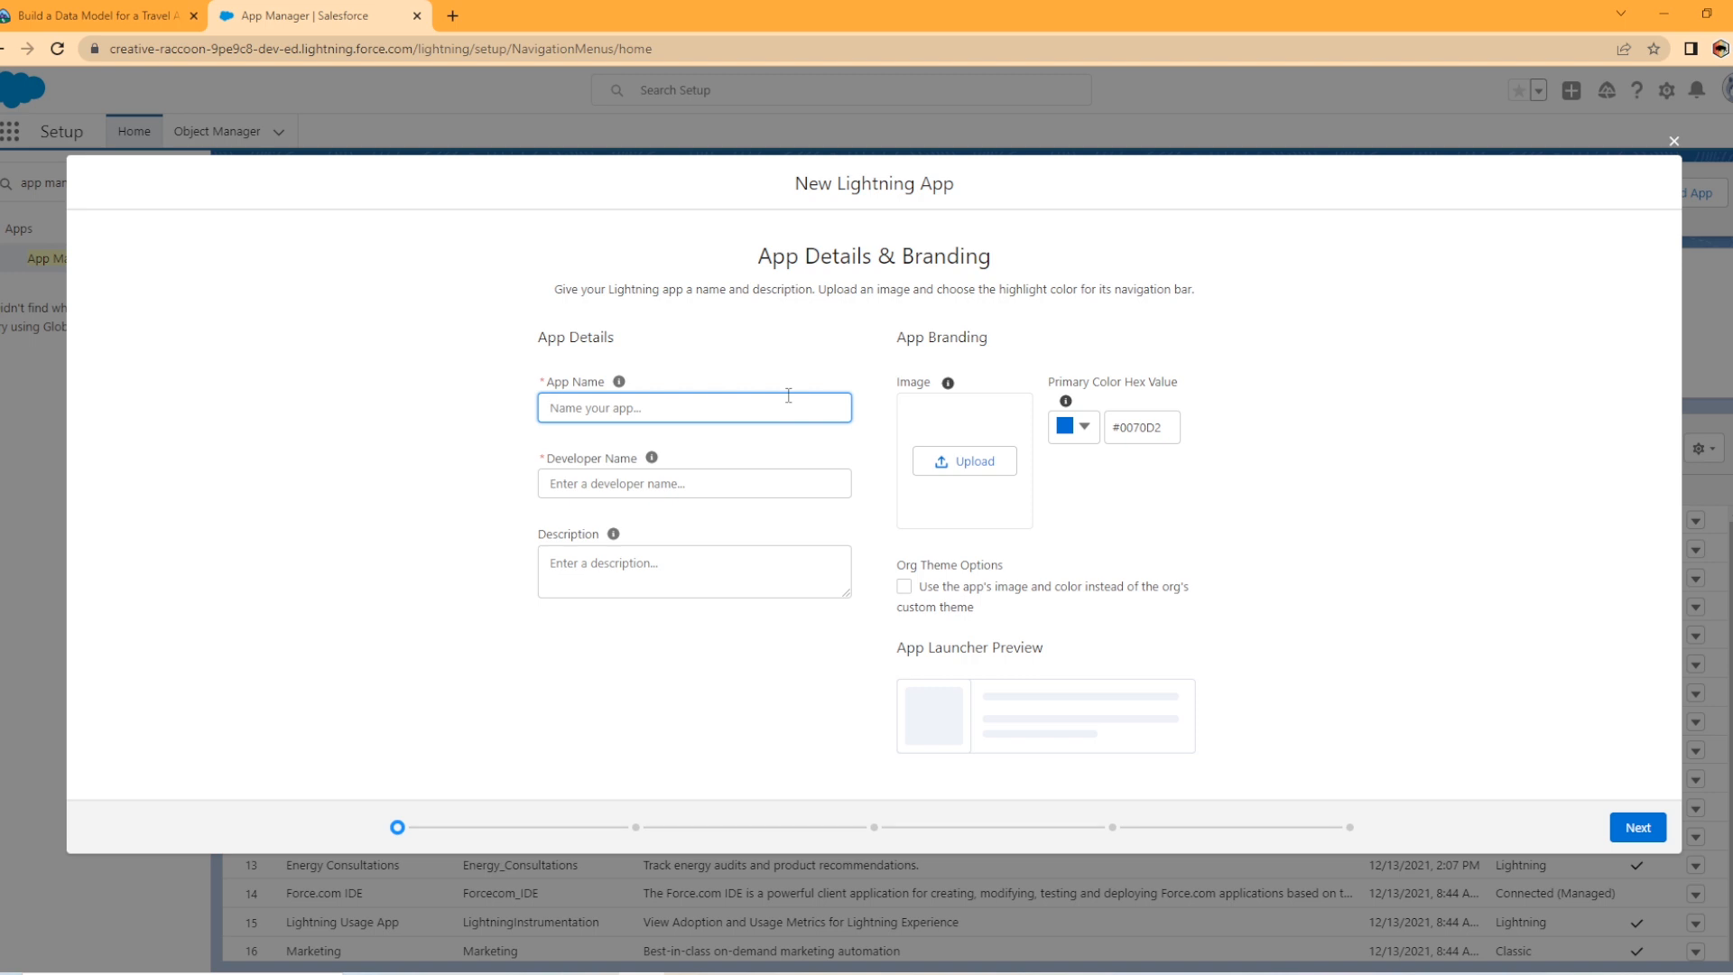
{"action": "type", "text": "Travel App"}
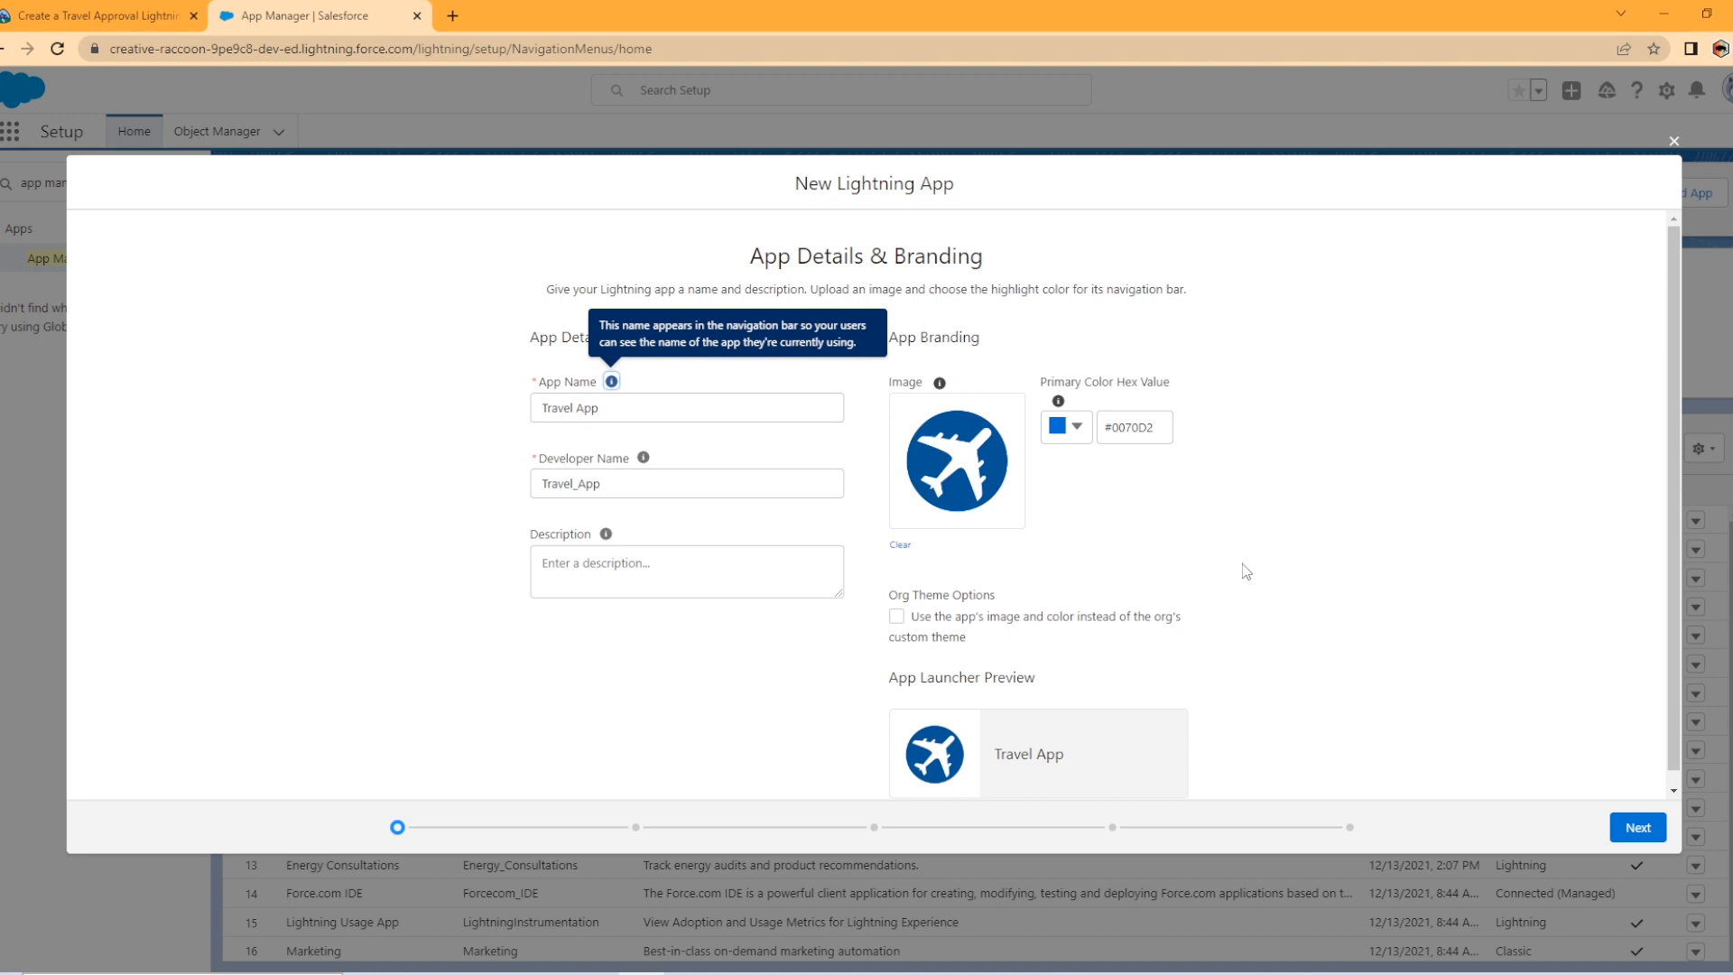
{"action": "left_click", "coordinate": [1635, 827]}
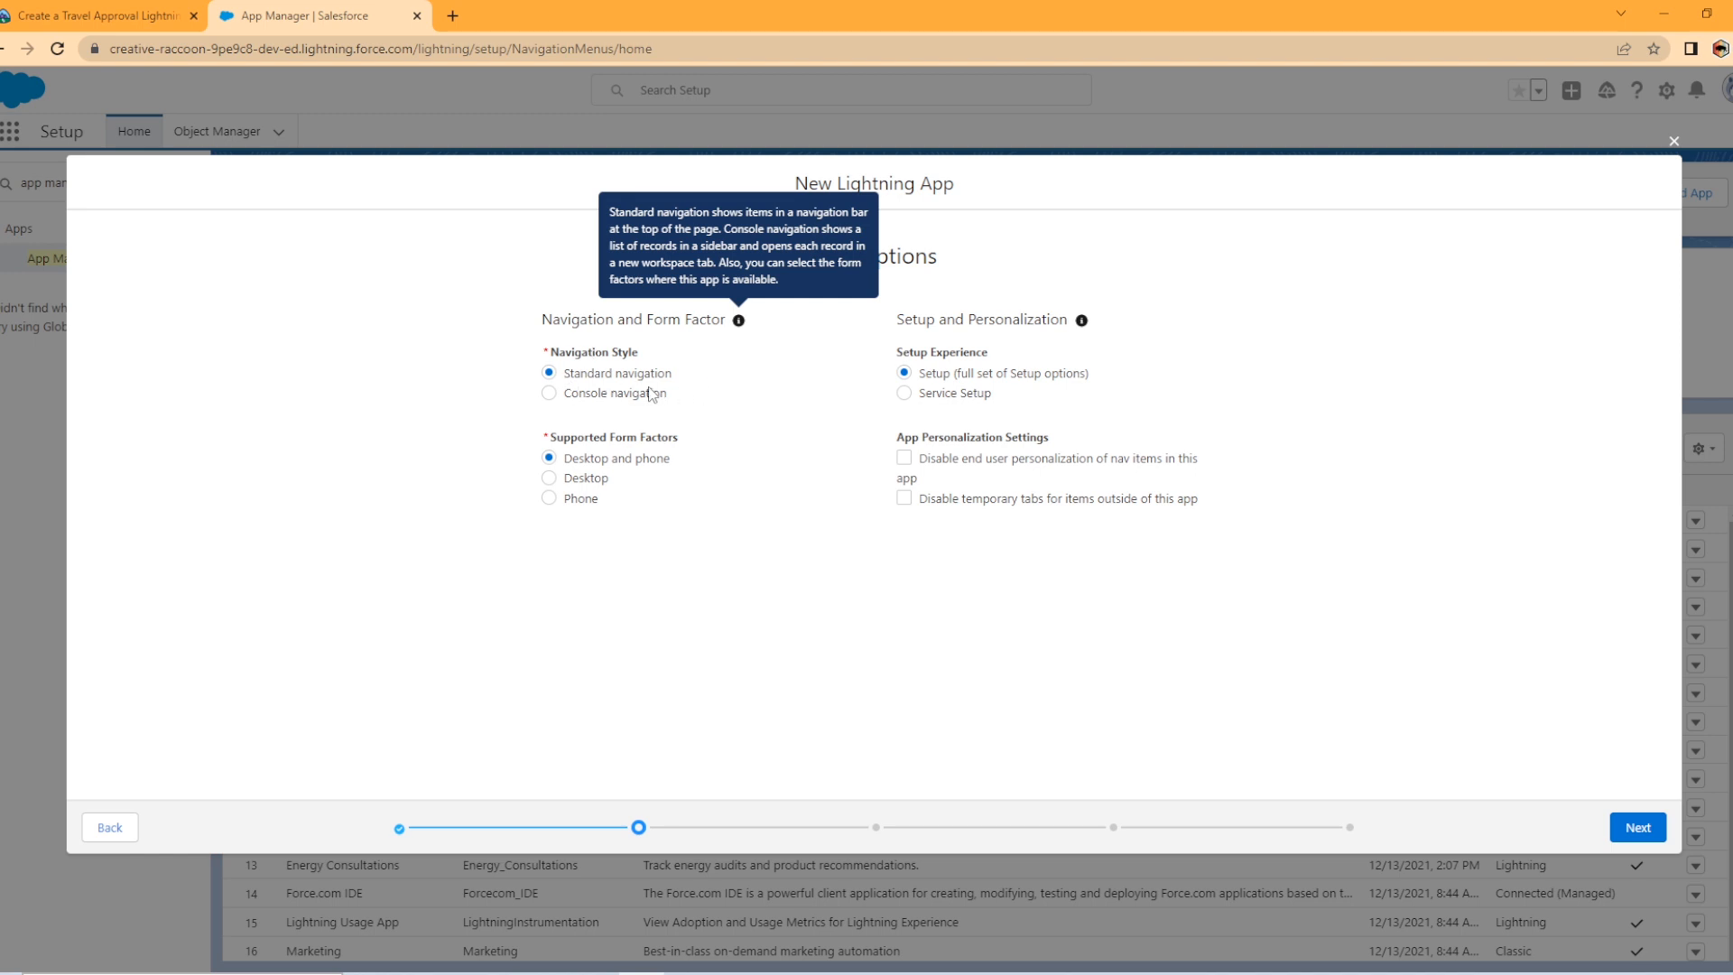
{"action": "left_click", "coordinate": [1627, 844]}
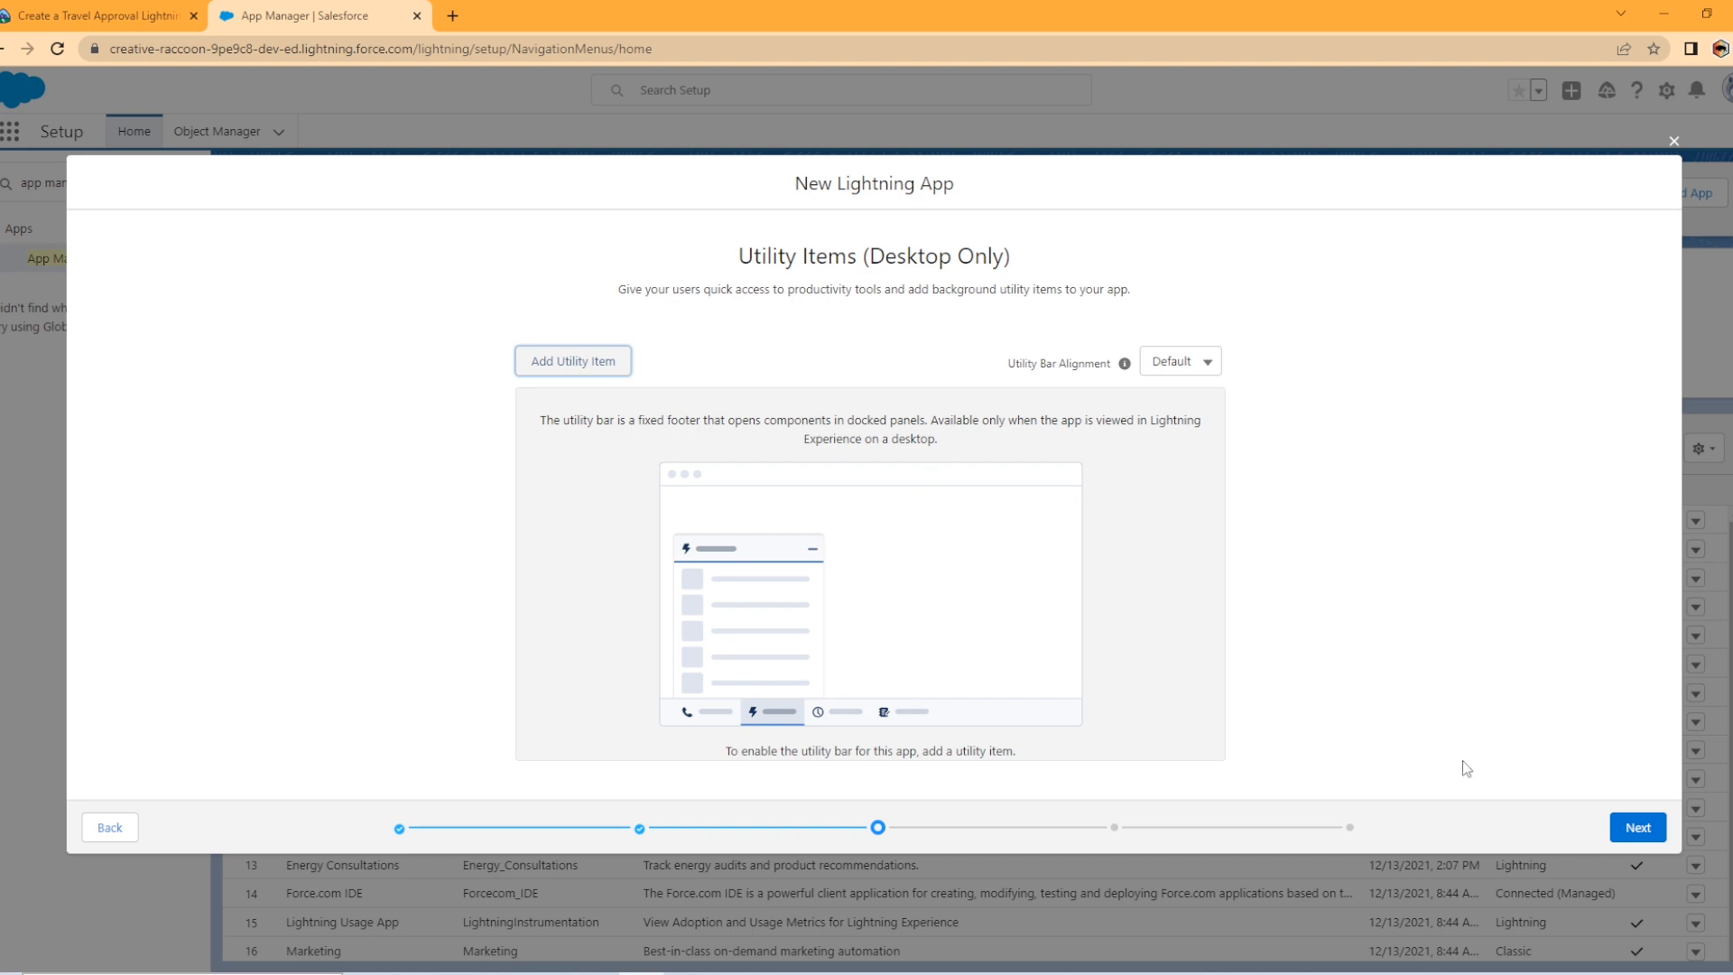
{"action": "left_click", "coordinate": [1638, 831]}
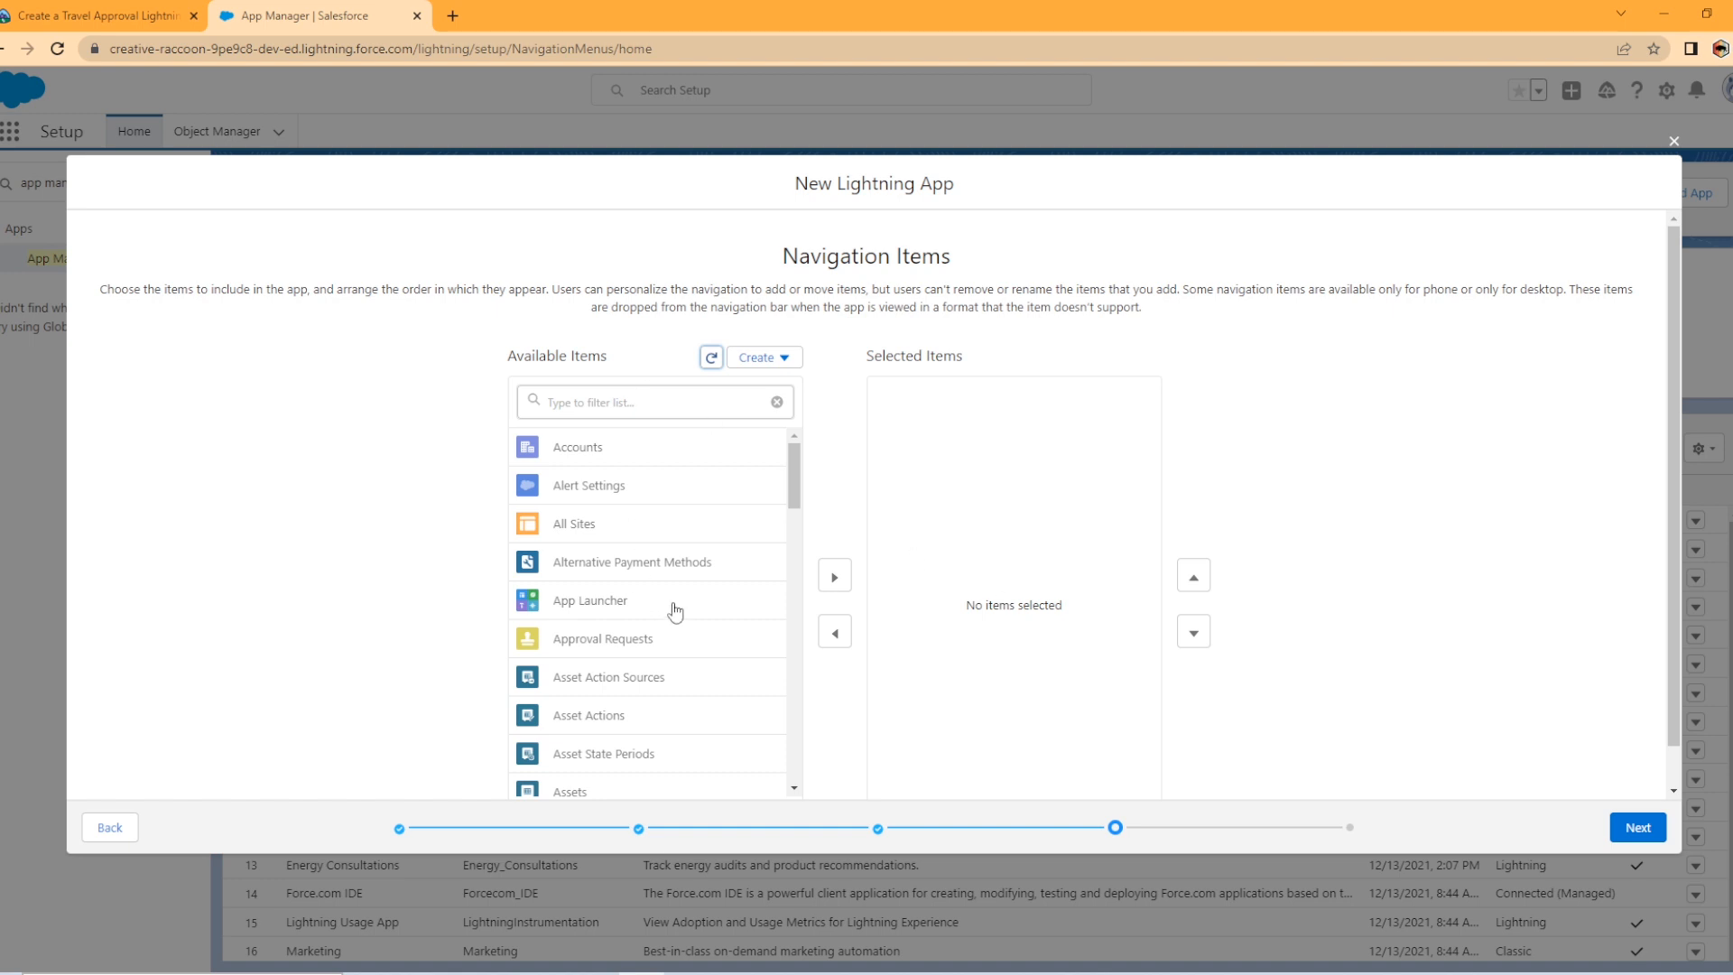
- Add Chatter, Dashboards and Reports as the app's navigation items and continue to the user profiles
{"action": "scroll", "coordinate": [676, 612], "scroll_direction": "down", "scroll_amount": 5}
{"action": "scroll", "coordinate": [672, 613], "scroll_direction": "down", "scroll_amount": 5}
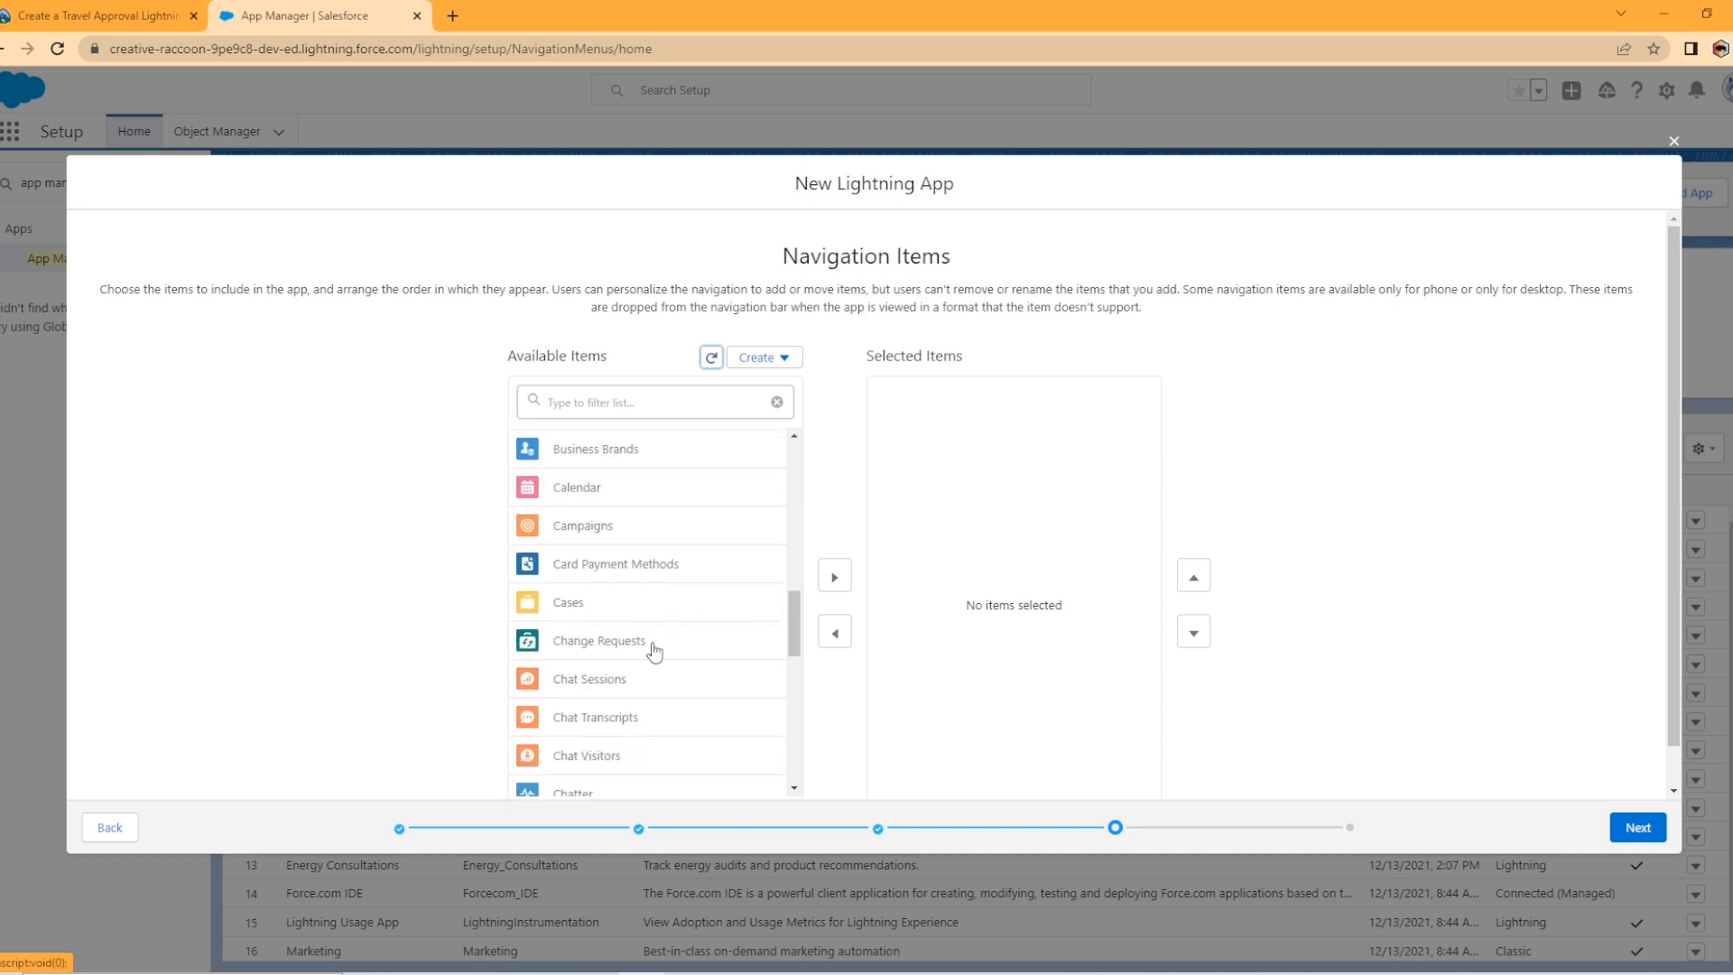
{"action": "scroll", "coordinate": [650, 646], "scroll_direction": "up", "scroll_amount": 1}
{"action": "scroll", "coordinate": [647, 646], "scroll_direction": "down", "scroll_amount": 1}
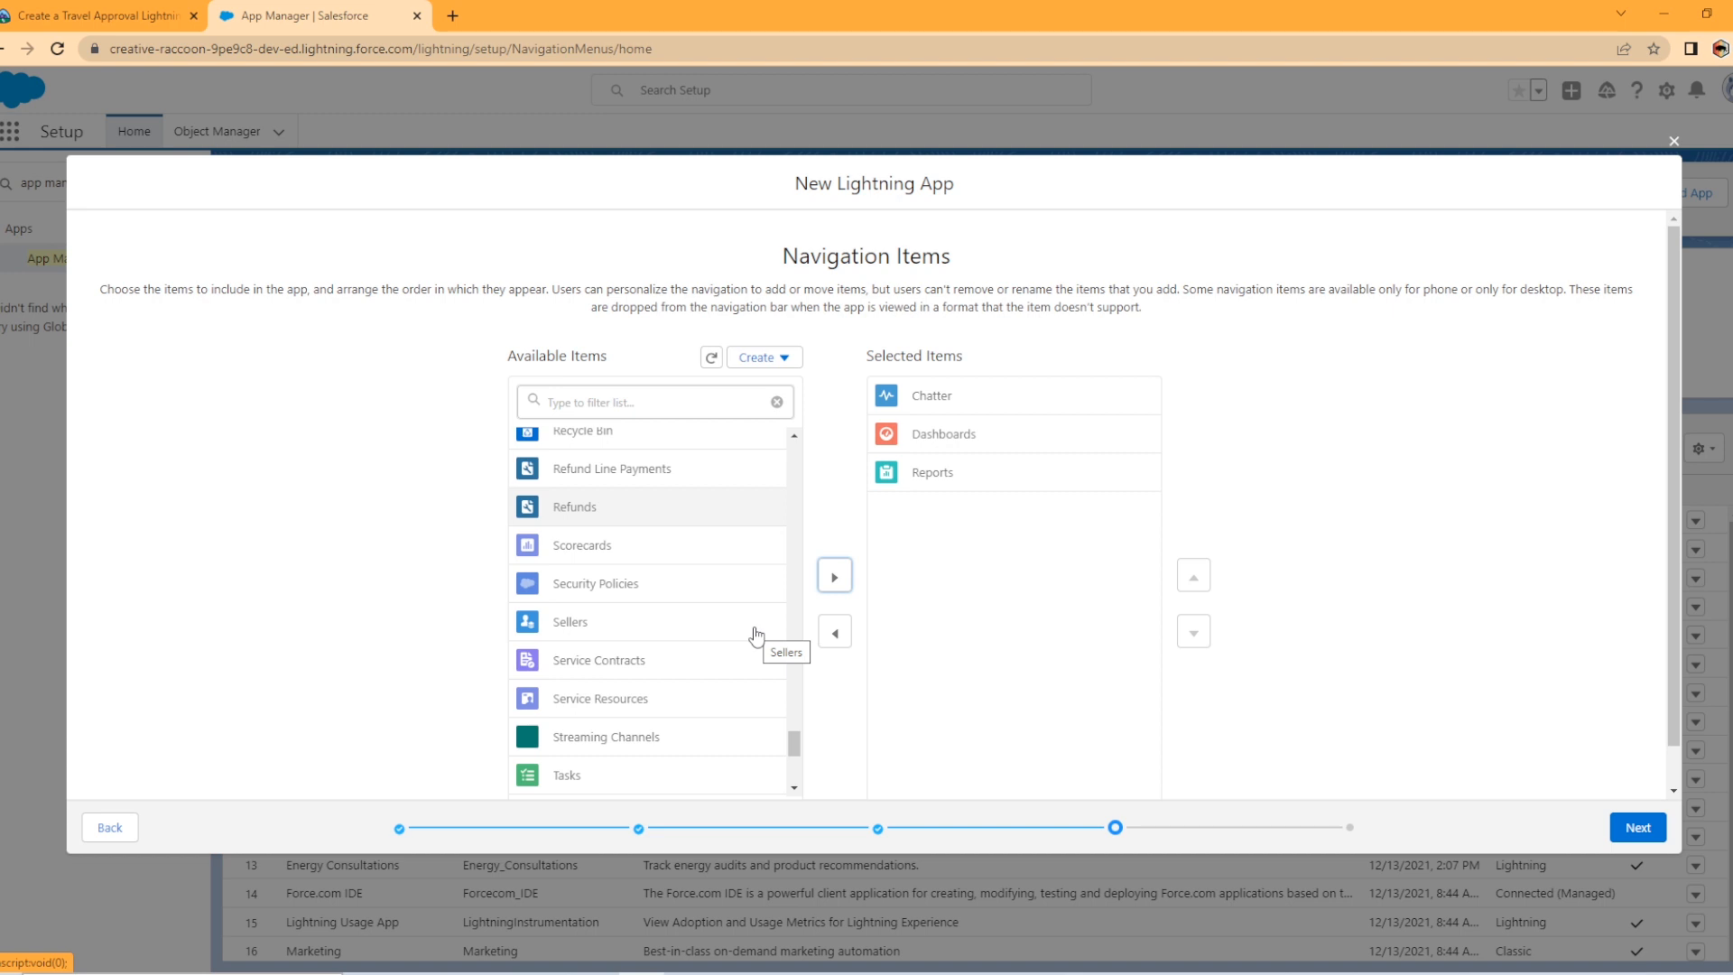
{"action": "left_click", "coordinate": [1637, 827]}
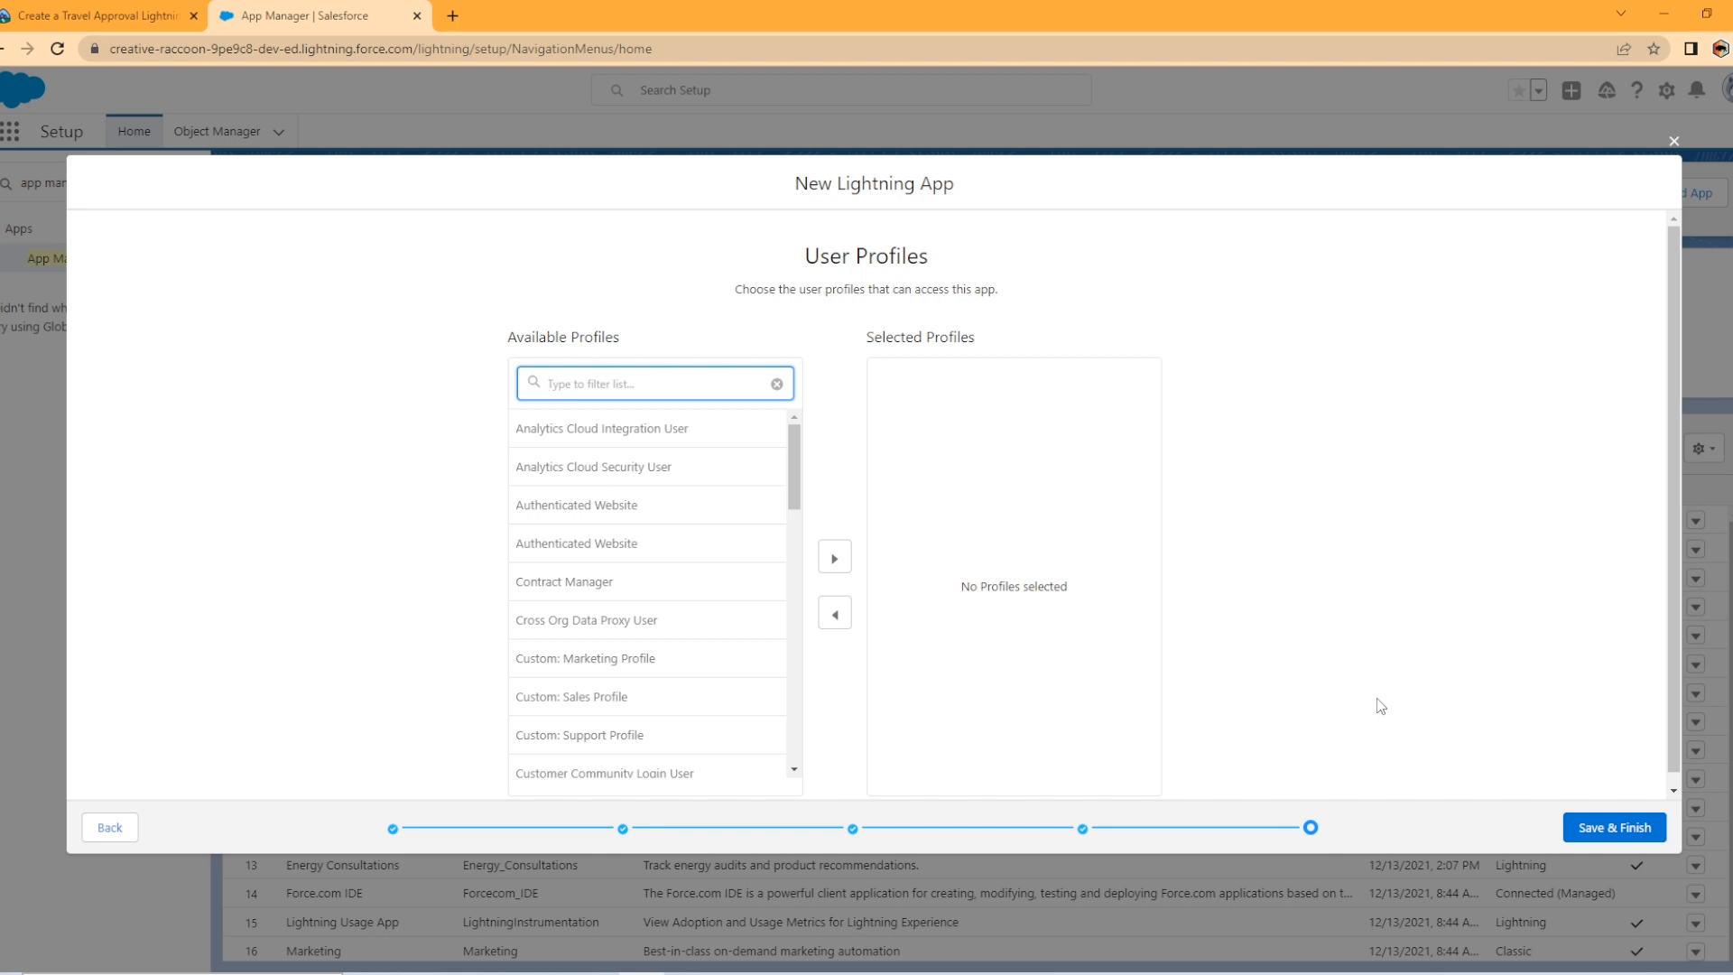
- Give the System Administrator profile access to the app and save it
{"action": "type", "text": "s"}
{"action": "key", "text": "BackSpace"}
{"action": "type", "text": "s"}
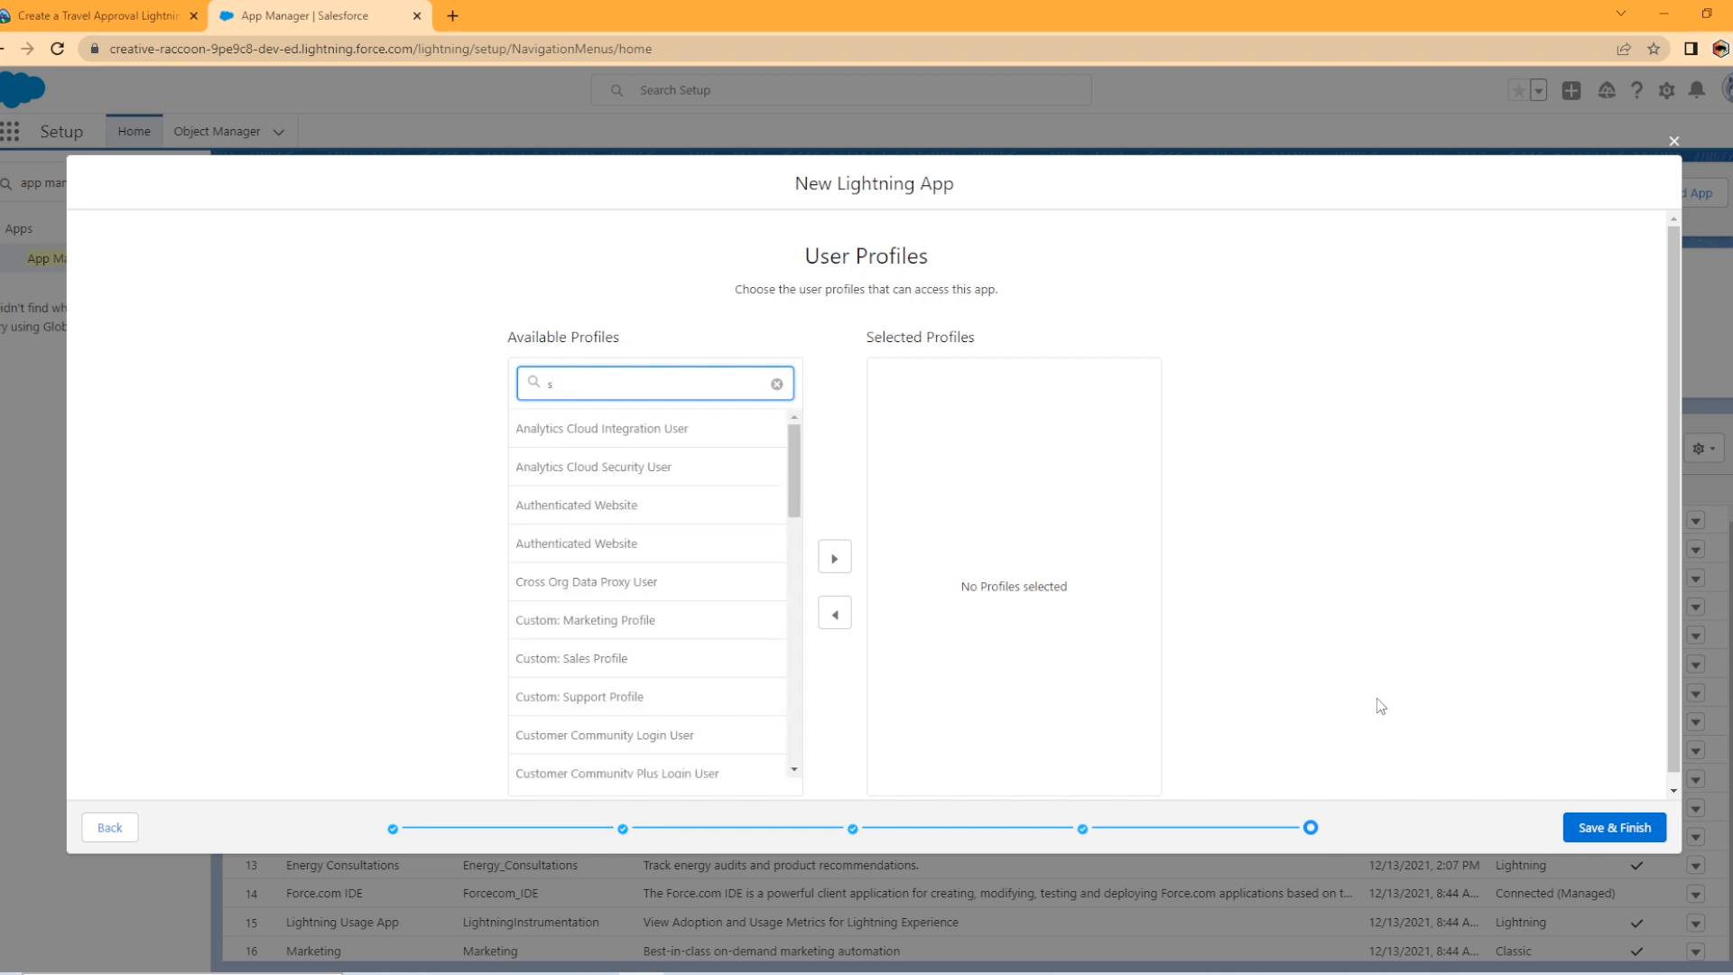
{"action": "type", "text": "ystem ad"}
{"action": "left_click", "coordinate": [596, 428]}
{"action": "left_click", "coordinate": [834, 557]}
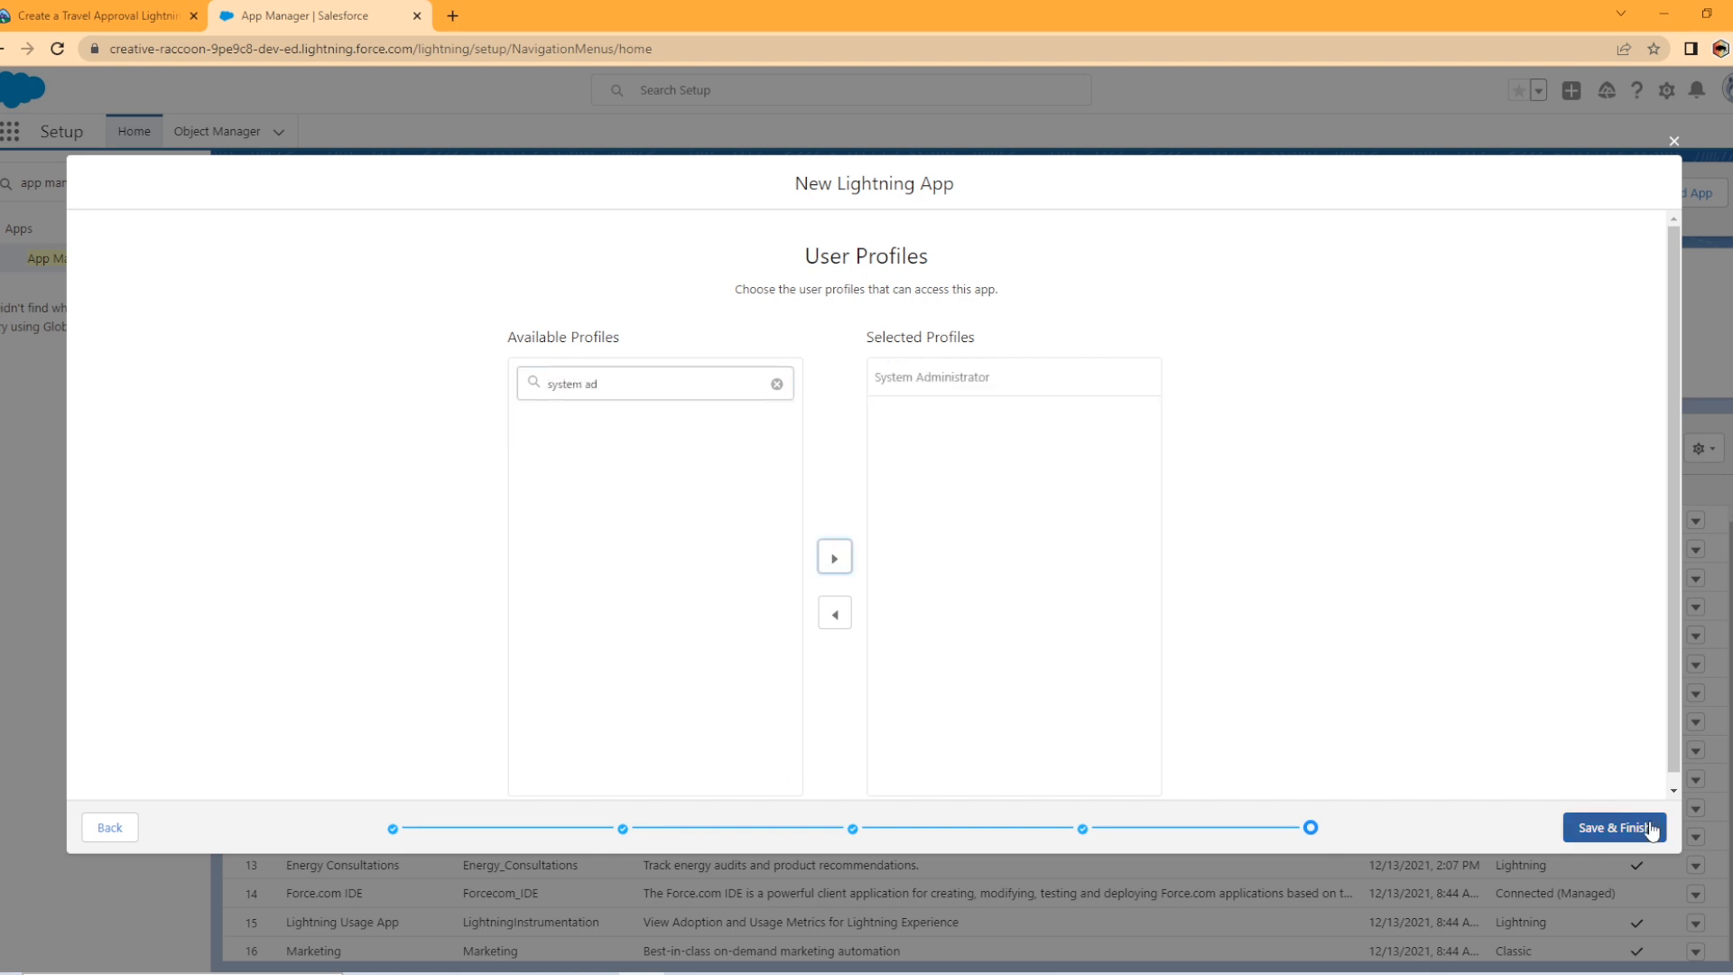
{"action": "left_click", "coordinate": [1650, 829]}
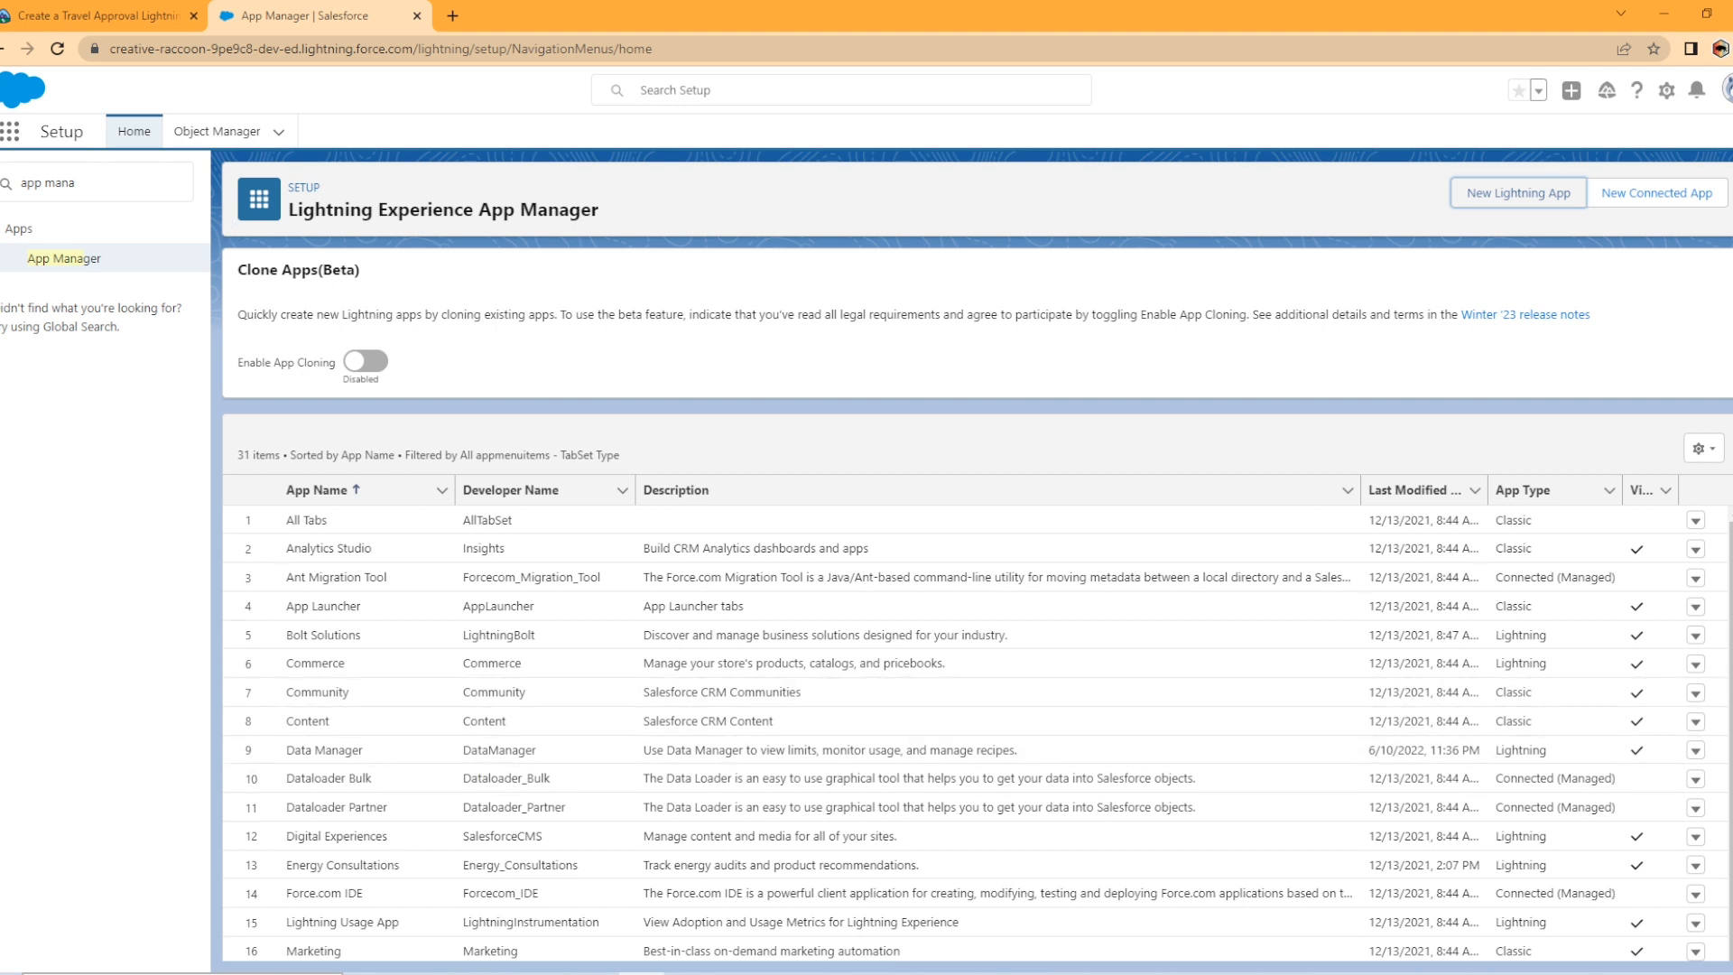
- Find Travel App among the available apps and open it
{"action": "left_click", "coordinate": [9, 132]}
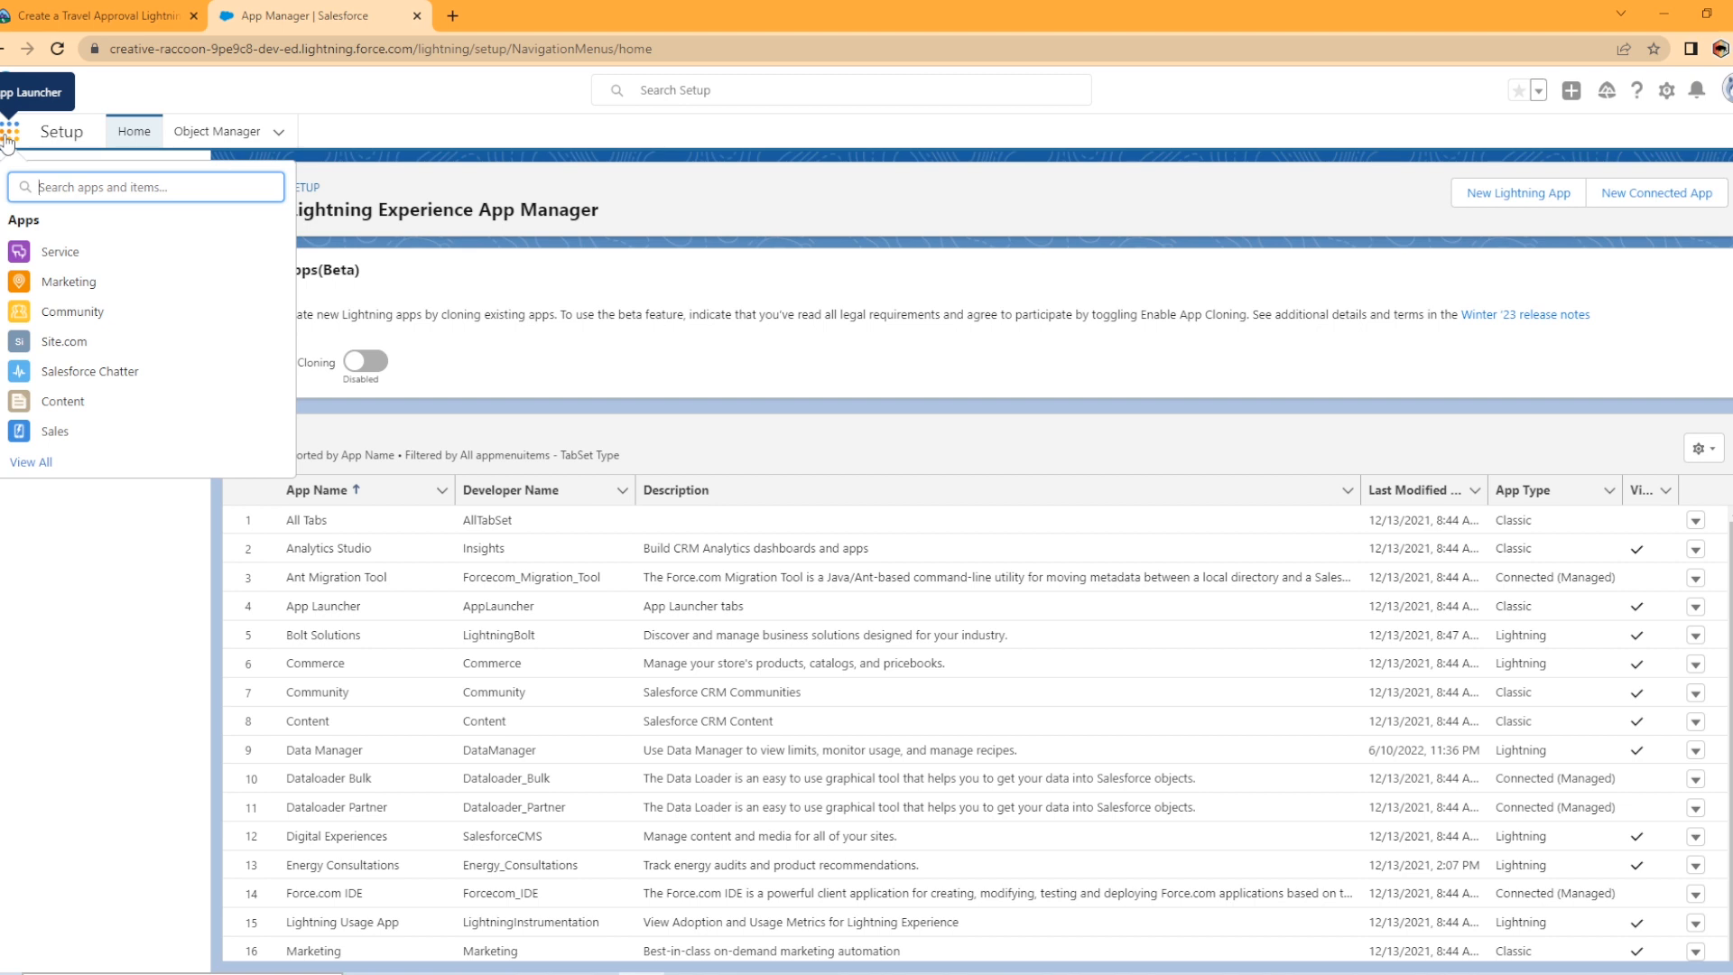
{"action": "type", "text": "trave"}
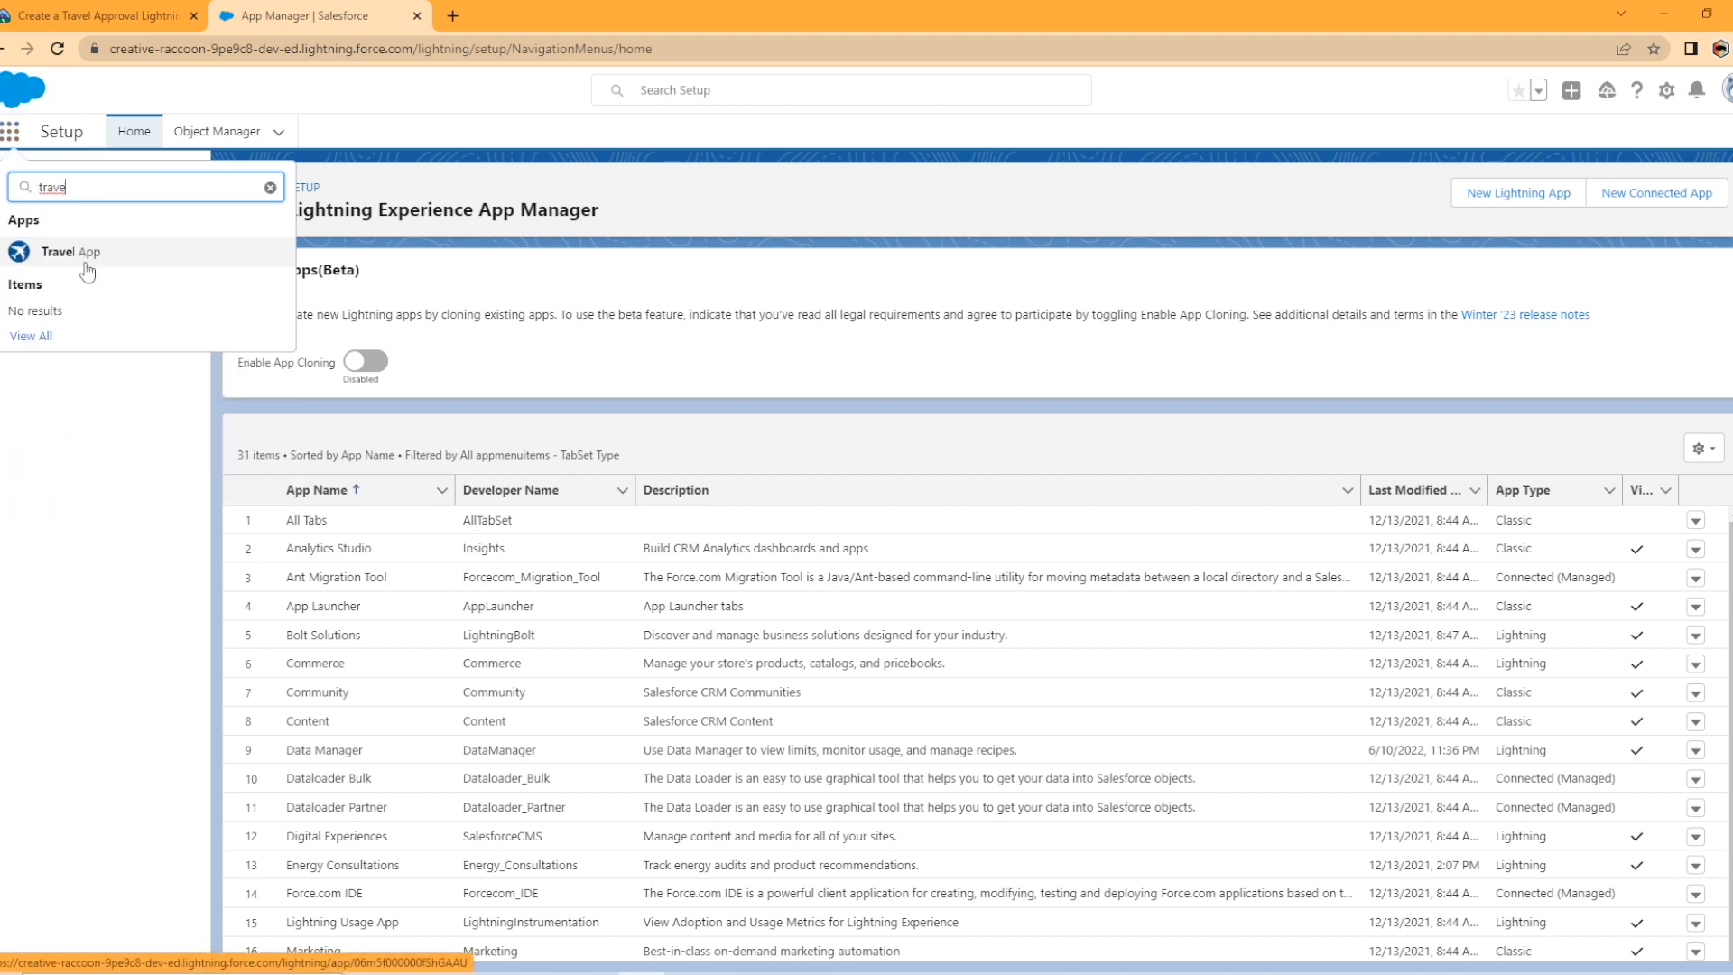
{"action": "left_click", "coordinate": [127, 260]}
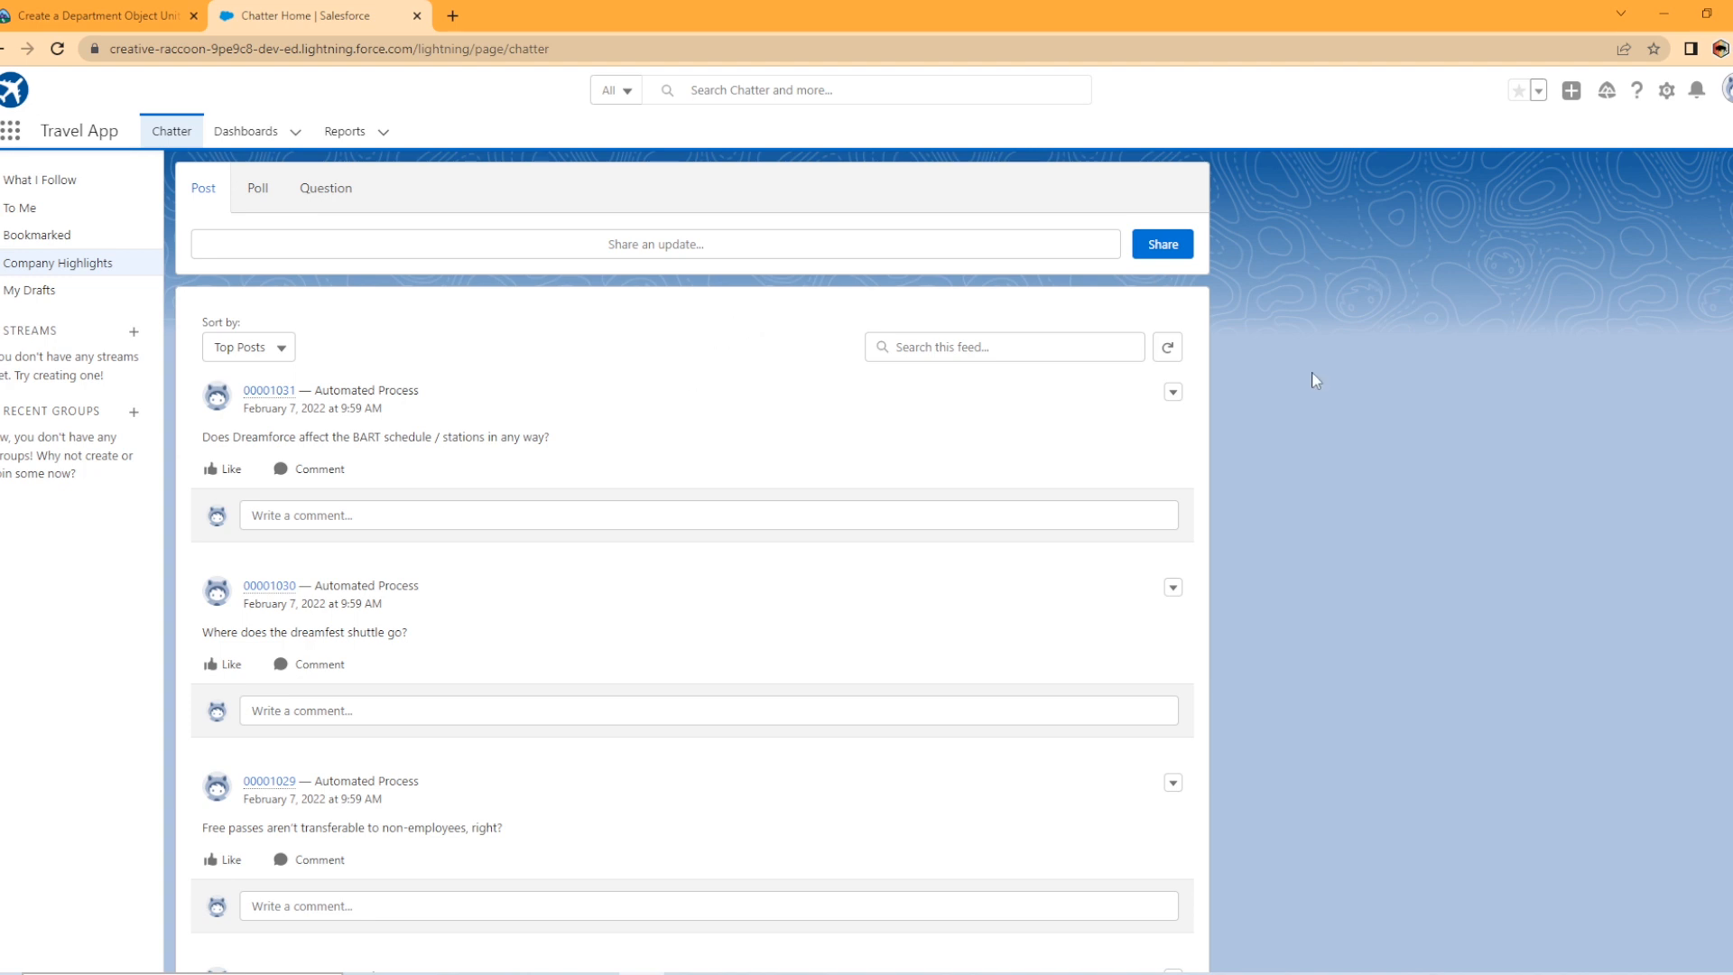
- Return to Setup and open a blank custom object definition in the Object Manager
{"action": "left_click", "coordinate": [1666, 90]}
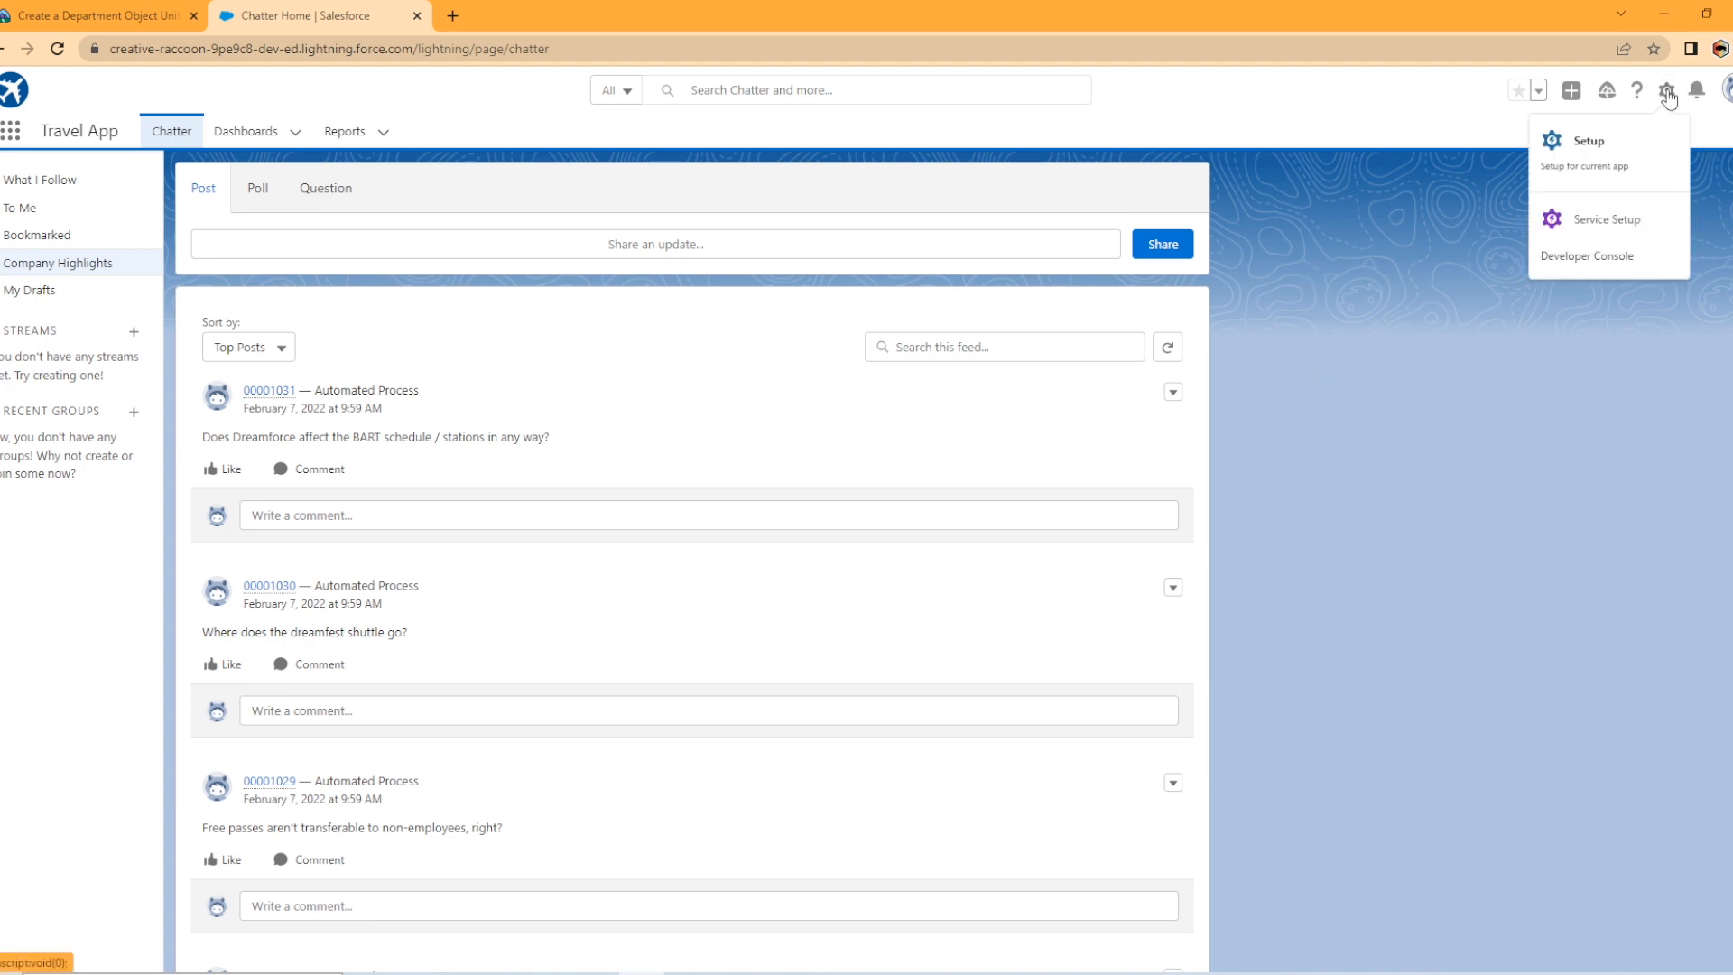
{"action": "left_click", "coordinate": [1581, 172]}
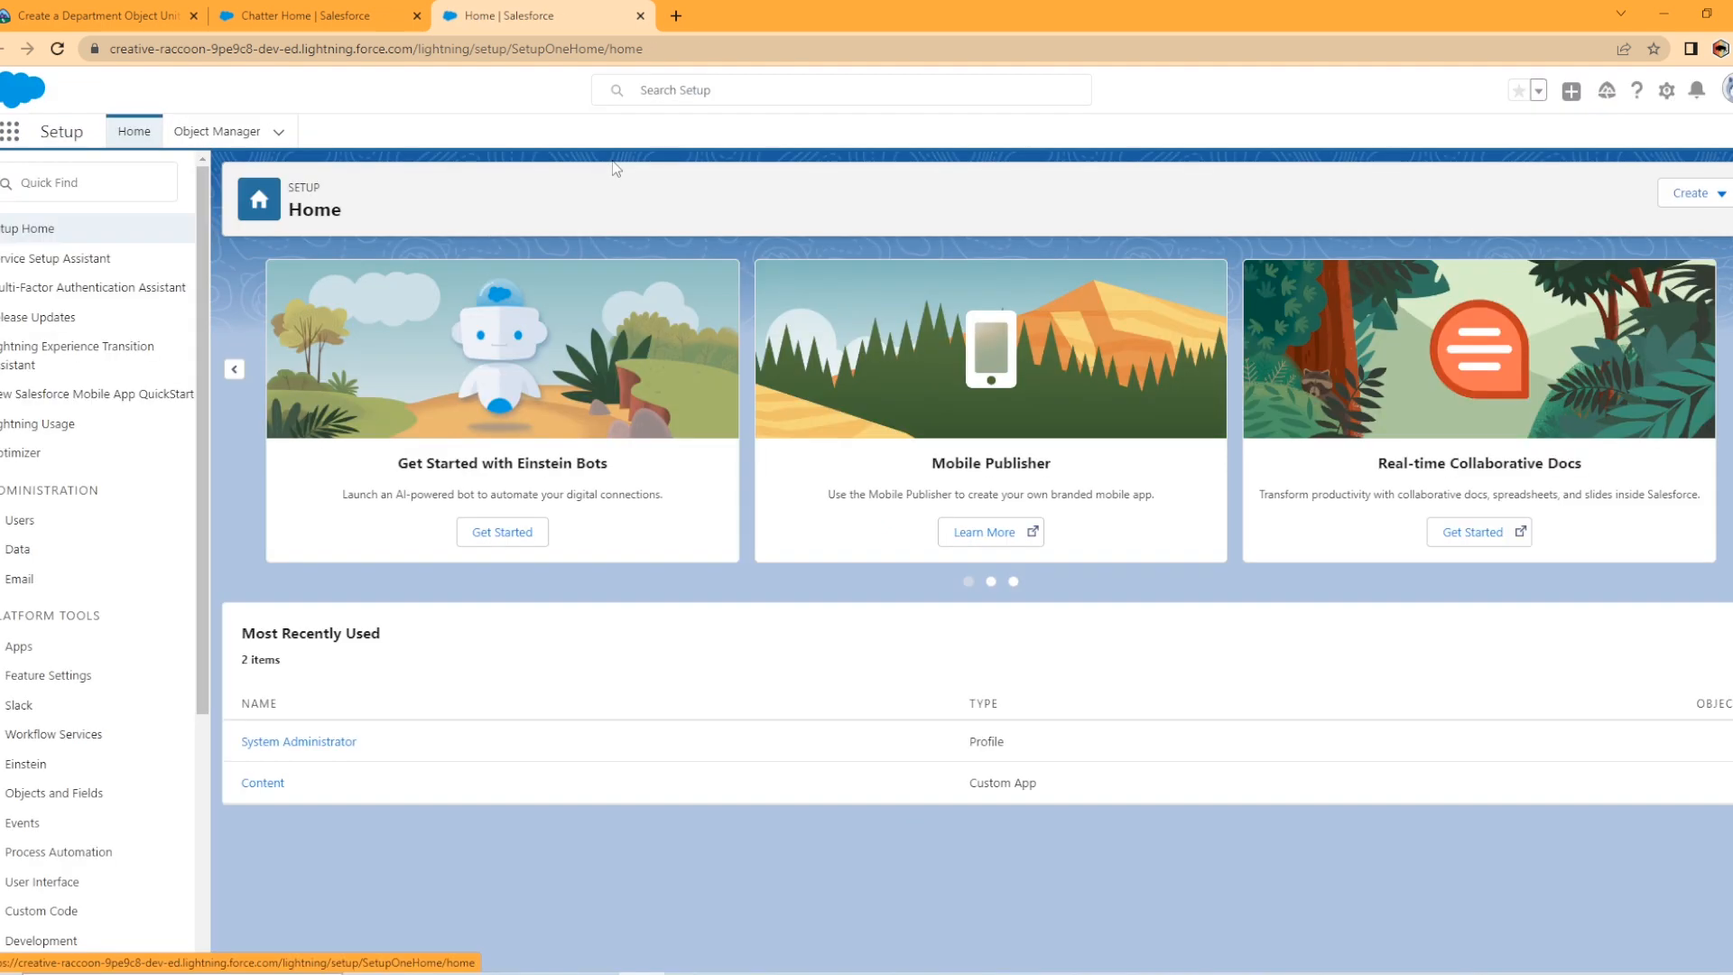
{"action": "left_click", "coordinate": [278, 134]}
{"action": "left_click", "coordinate": [231, 177]}
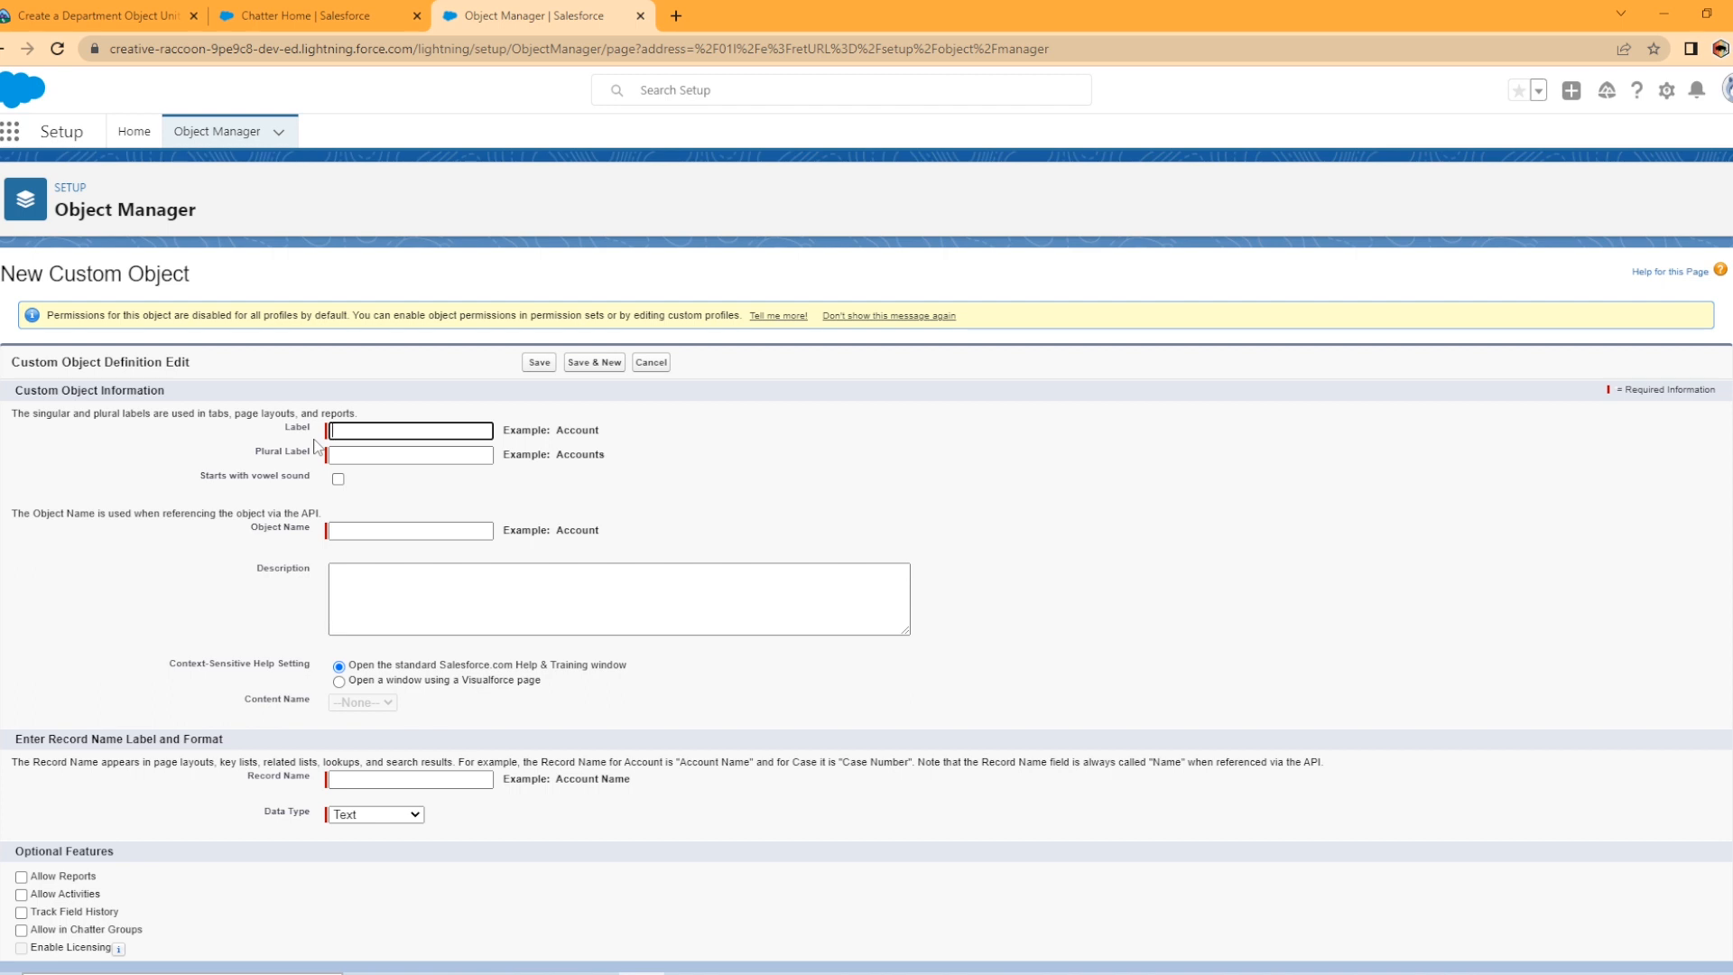
- Label the new custom object Department with the plural label Departments
{"action": "type", "text": "Department"}
{"action": "key", "text": "Tab"}
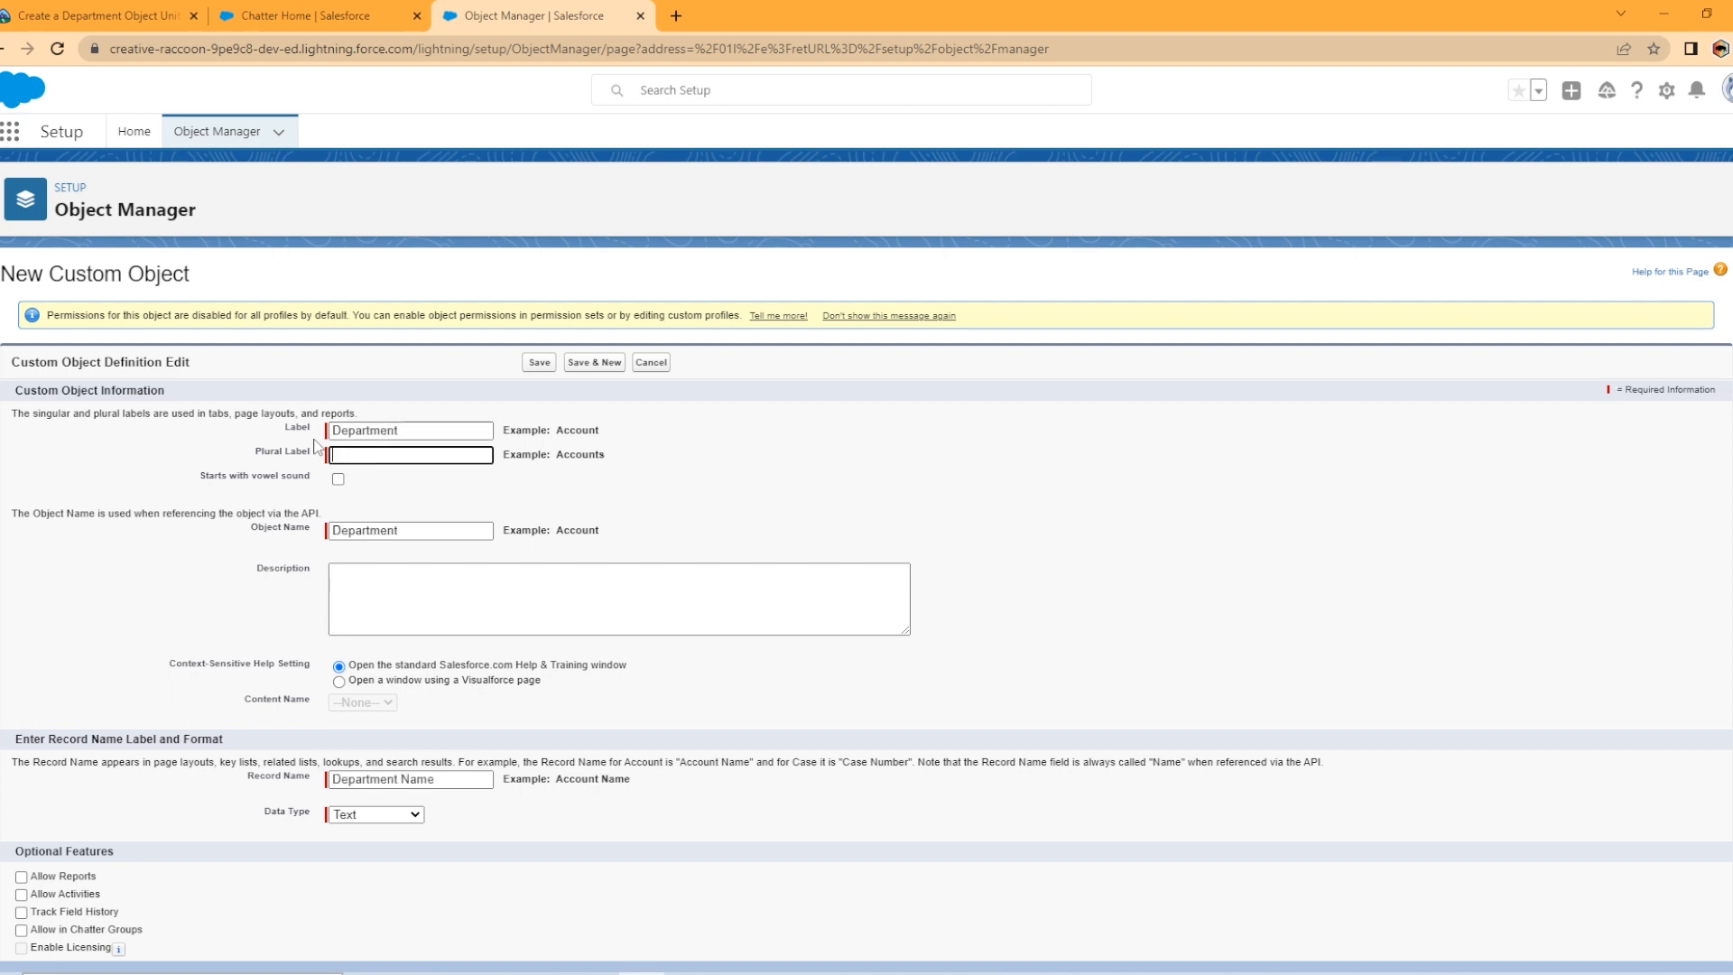
{"action": "key", "text": "shift+Tab"}
{"action": "key", "text": "ctrl+c"}
{"action": "left_click", "coordinate": [417, 455]}
{"action": "key", "text": "ctrl+v"}
{"action": "type", "text": "s"}
{"action": "left_click", "coordinate": [758, 488]}
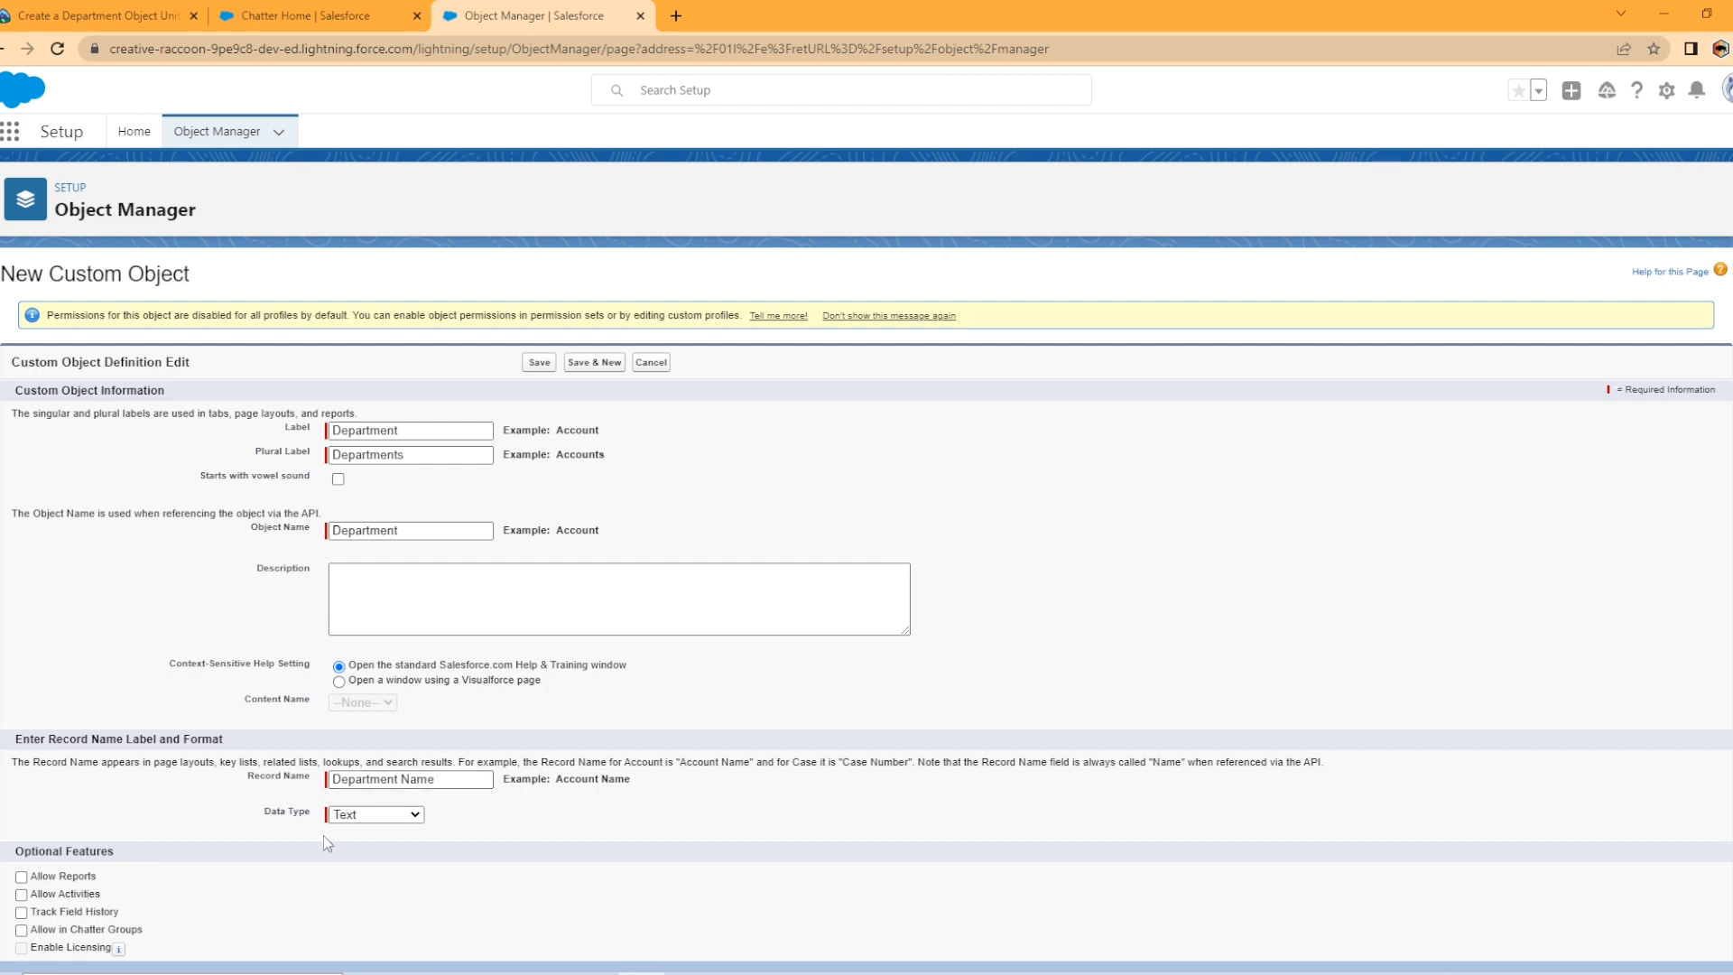
- Allow reports and search for the Department object, enable launching the New Custom Tab Wizard, and save the object
{"action": "scroll", "coordinate": [341, 810], "scroll_direction": "down", "scroll_amount": 2}
{"action": "scroll", "coordinate": [356, 734], "scroll_direction": "down", "scroll_amount": 2}
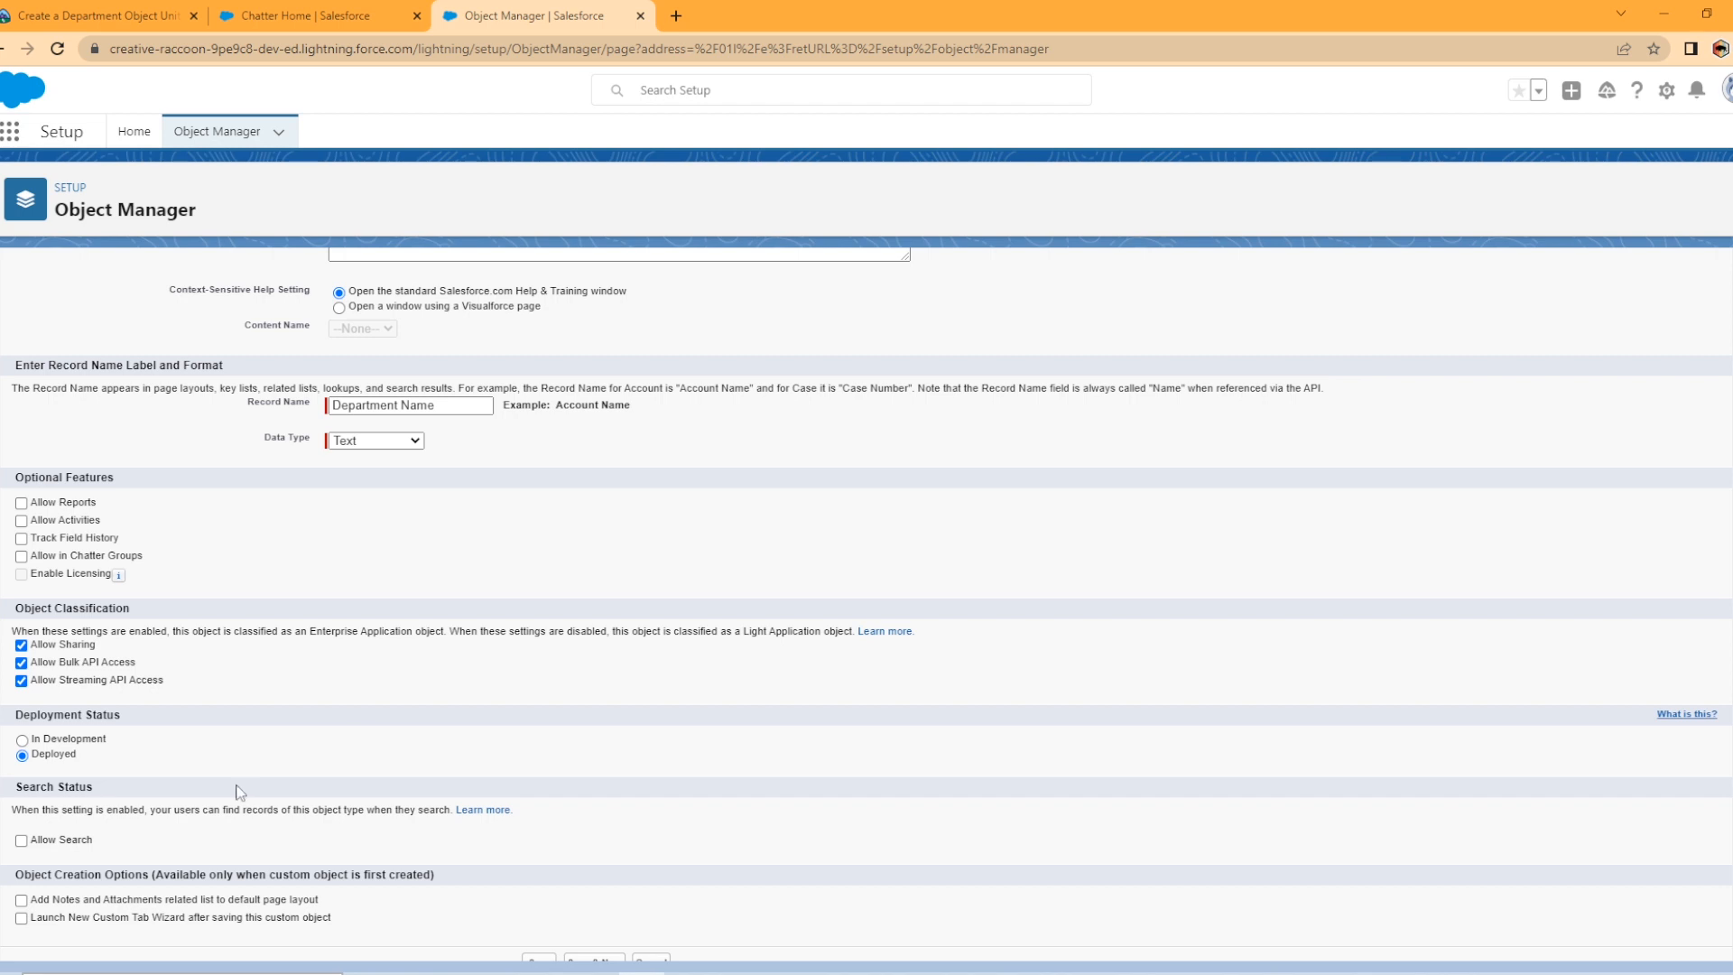
{"action": "left_click", "coordinate": [25, 505]}
{"action": "left_click", "coordinate": [22, 842]}
{"action": "scroll", "coordinate": [20, 903], "scroll_direction": "down", "scroll_amount": 1}
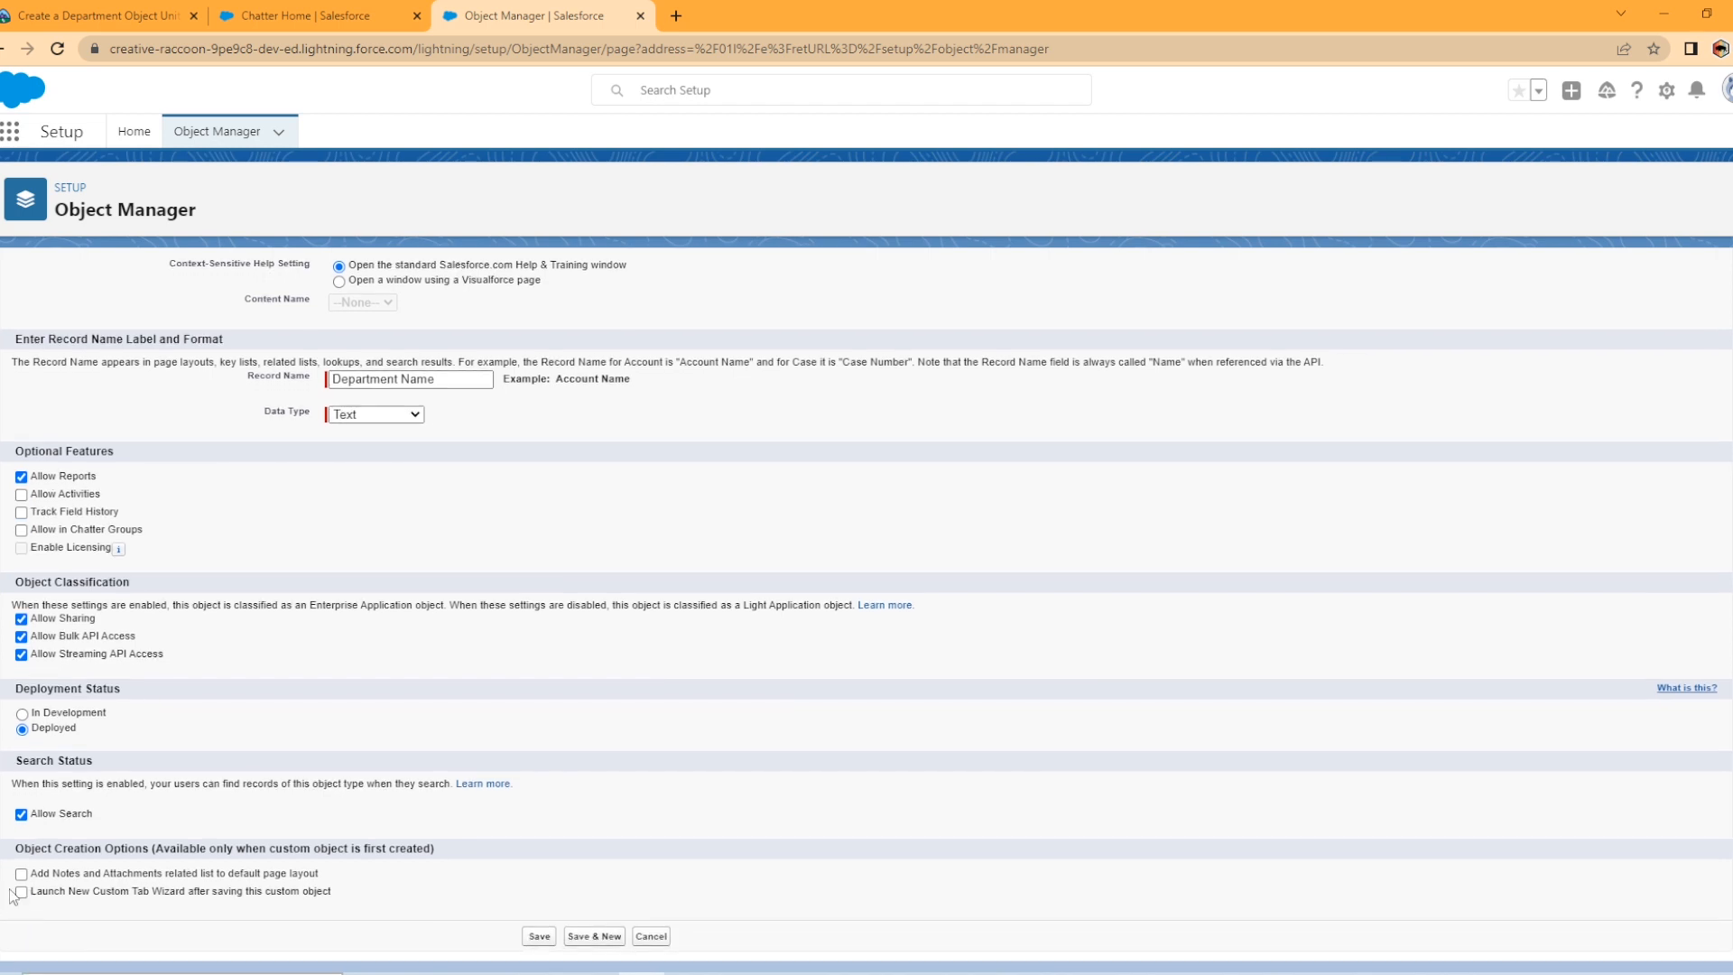
{"action": "left_click", "coordinate": [21, 893]}
{"action": "left_click", "coordinate": [540, 937]}
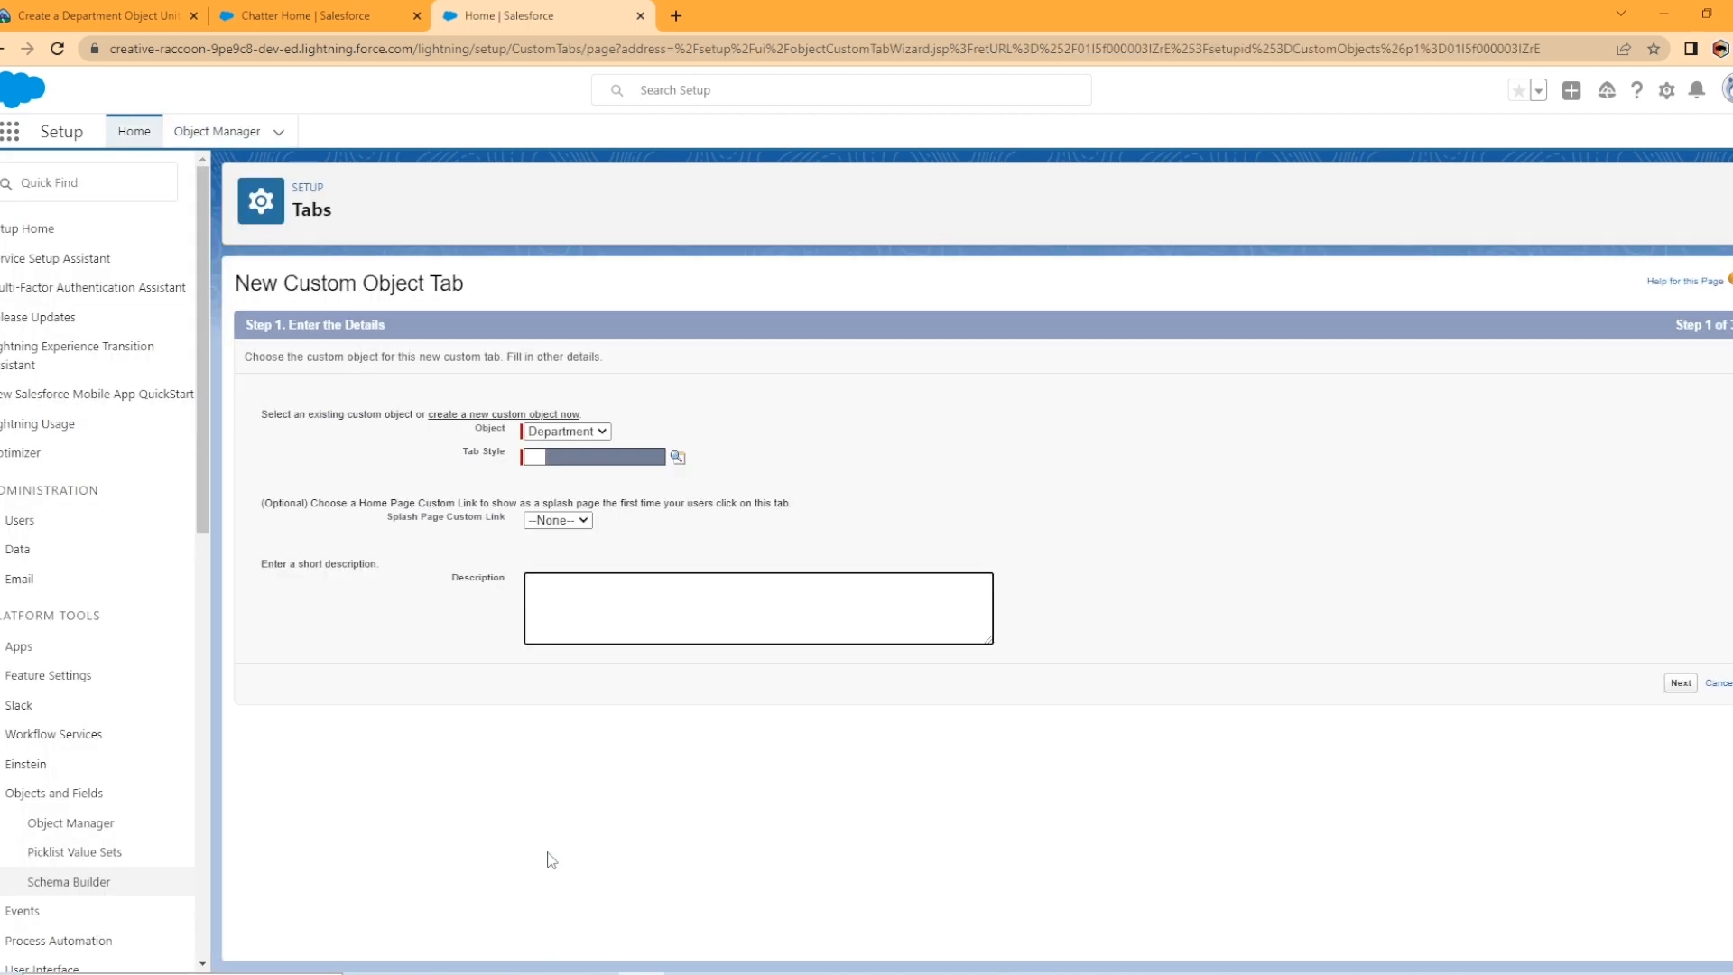
- Choose the Books tab style for the Department object's tab and continue to the profile settings
{"action": "left_click", "coordinate": [677, 458]}
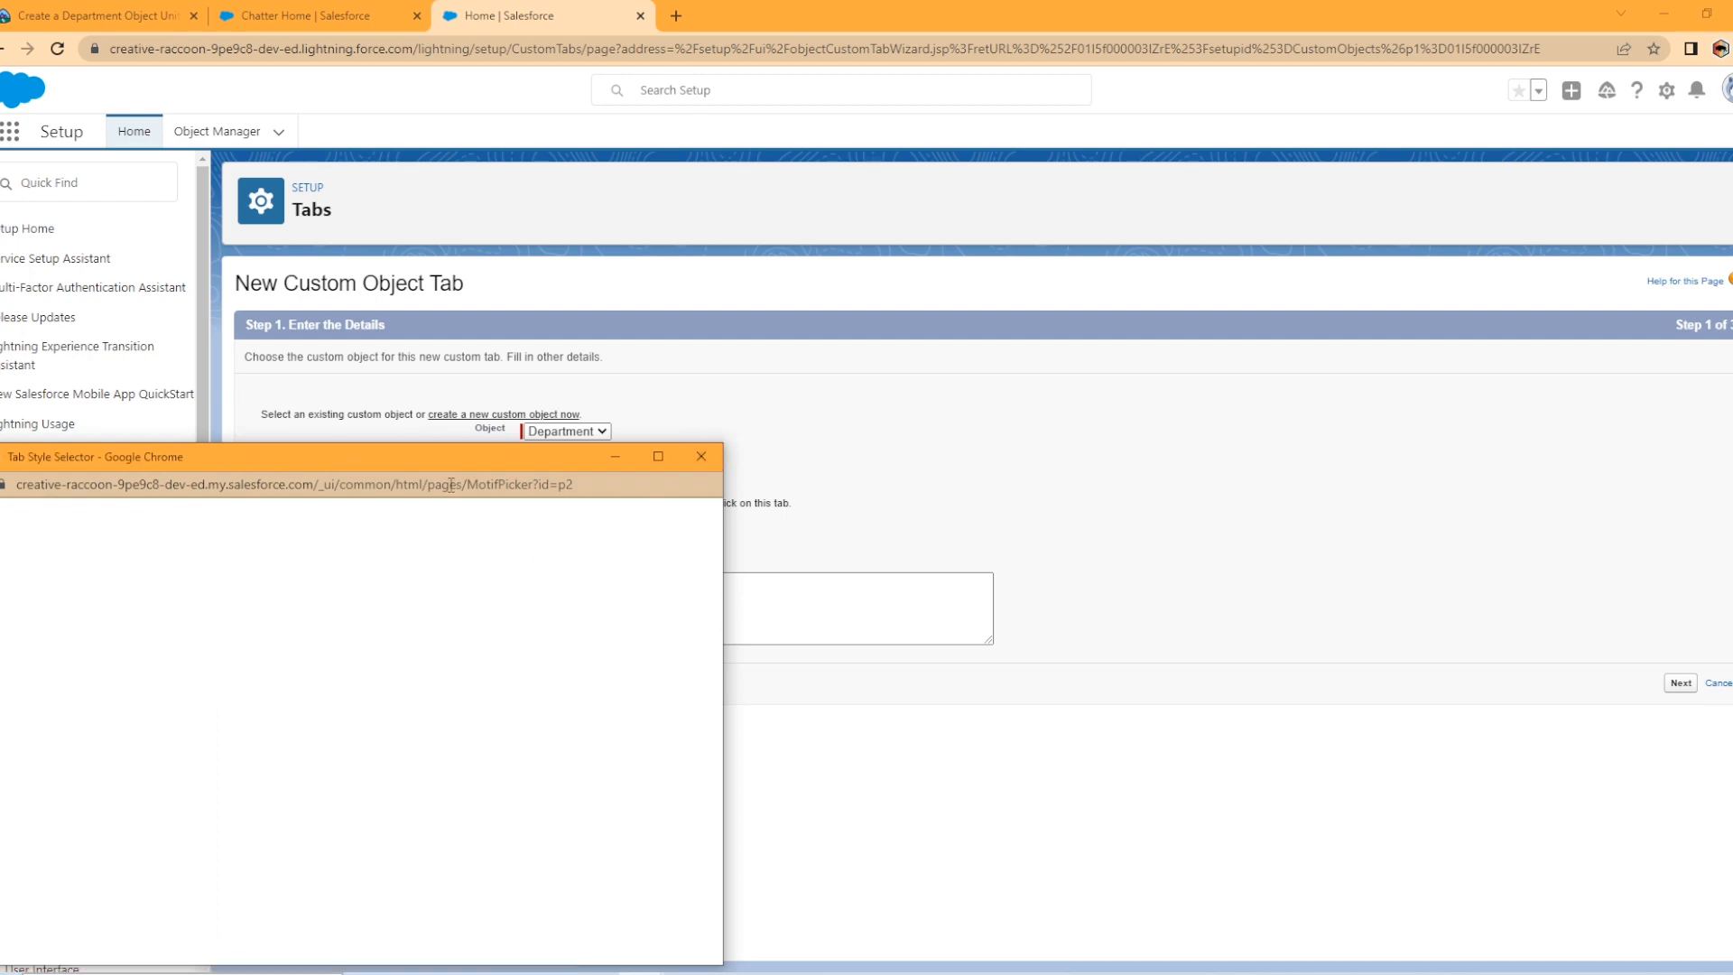
{"action": "left_click_drag", "start_coordinate": [382, 452], "coordinate": [994, 197]}
{"action": "scroll", "coordinate": [1097, 440], "scroll_direction": "down", "scroll_amount": 2}
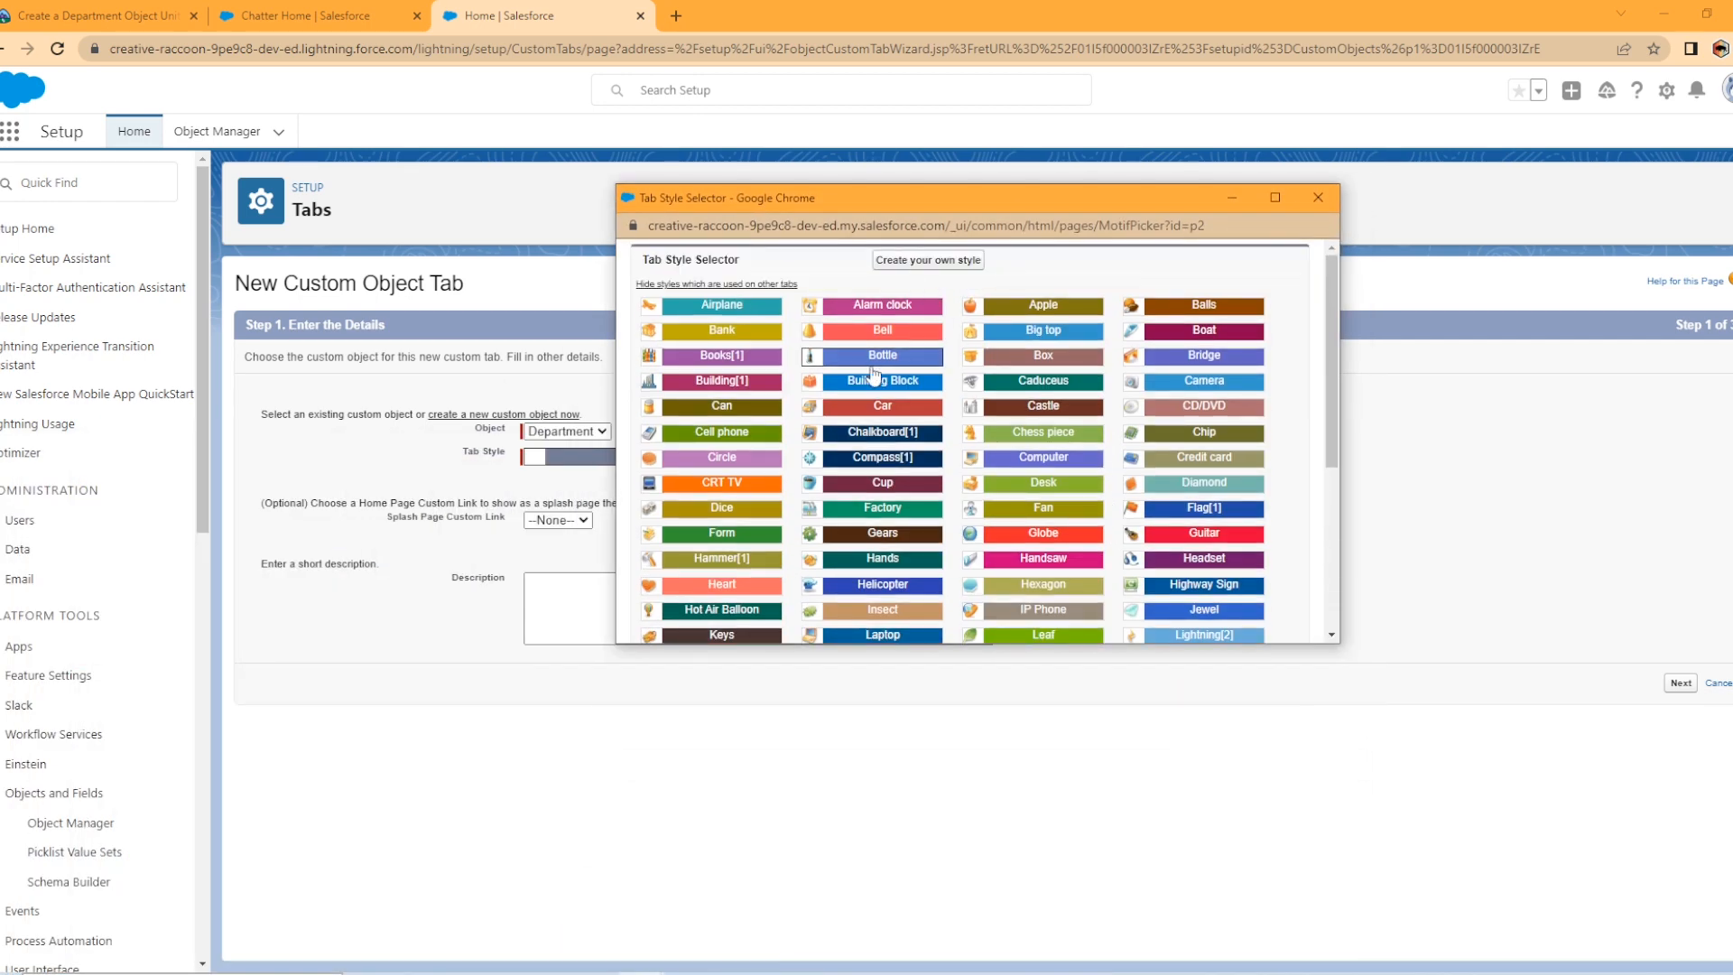
{"action": "left_click", "coordinate": [721, 355]}
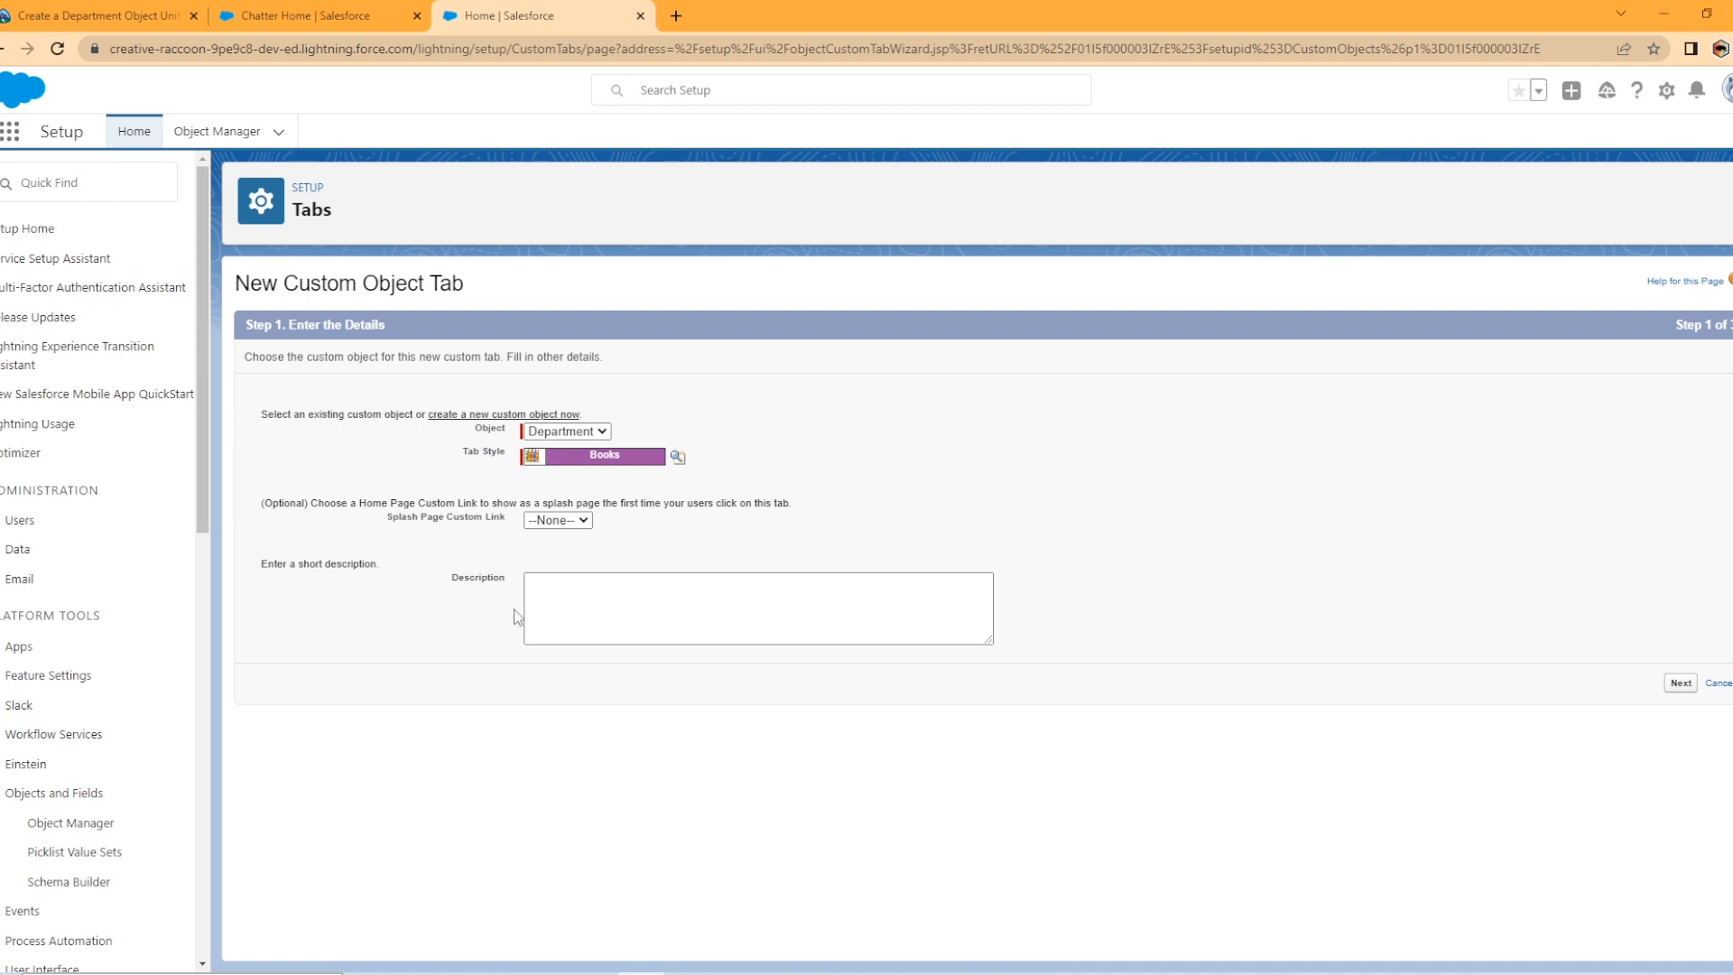
{"action": "left_click", "coordinate": [1684, 686]}
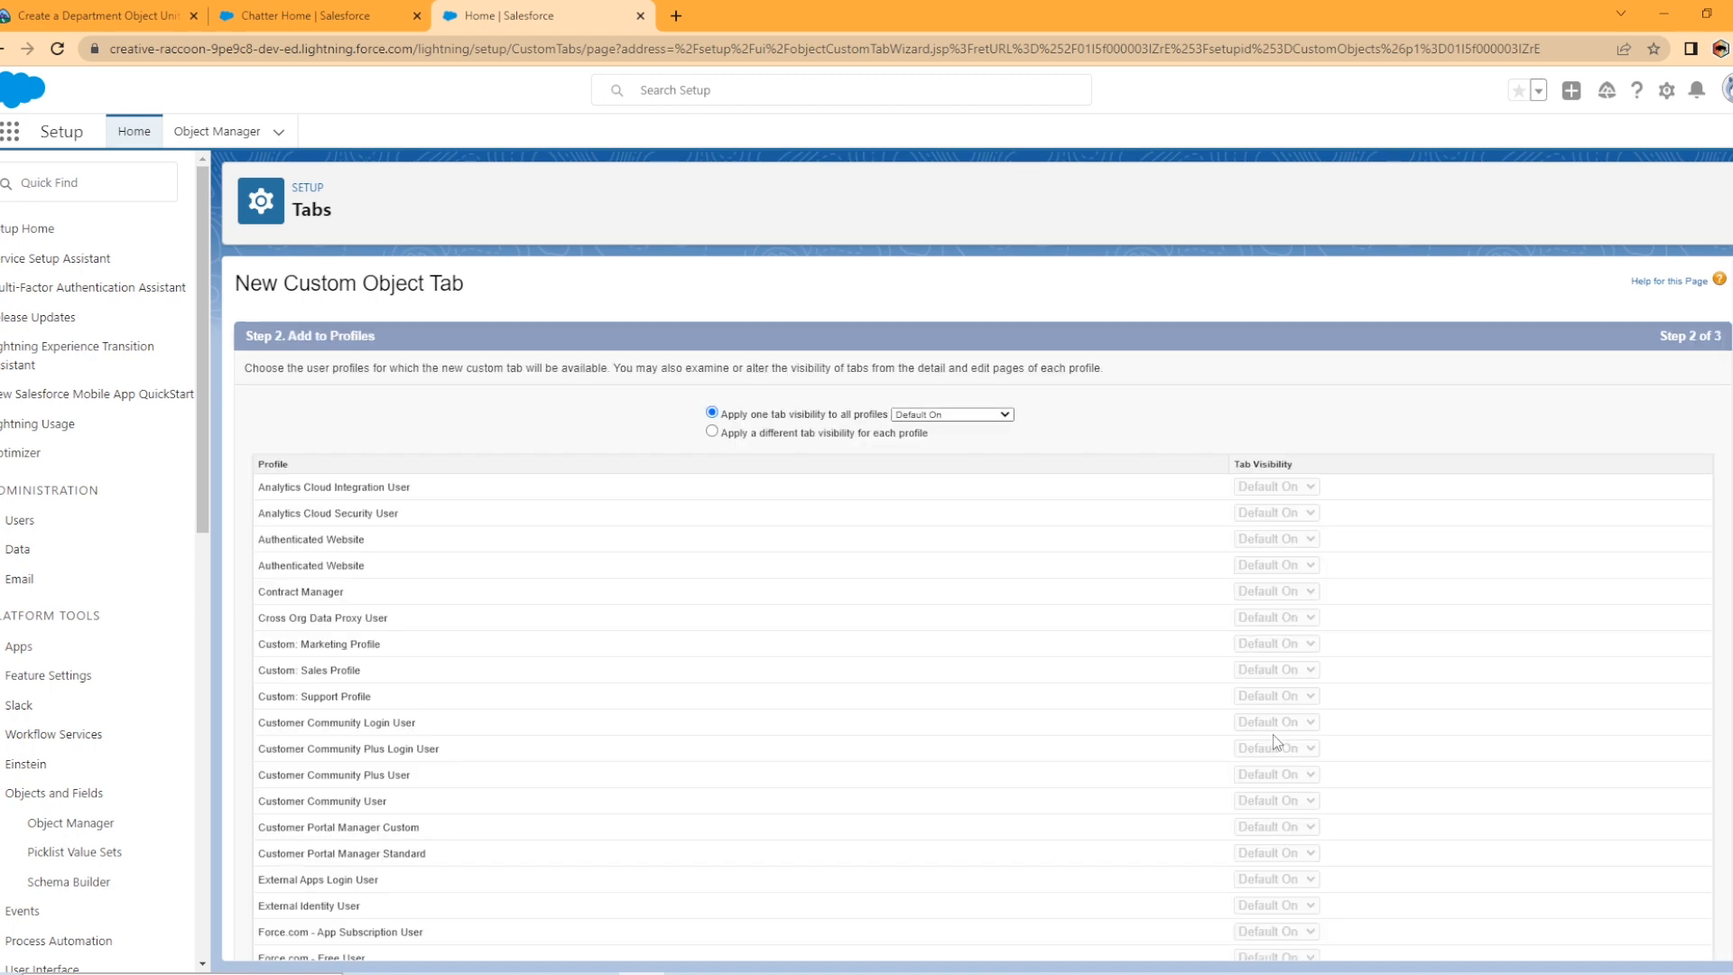
- Keep the Department tab's visibility at Default On for all profiles and continue to the custom app selection
{"action": "scroll", "coordinate": [1328, 646], "scroll_direction": "down", "scroll_amount": 5}
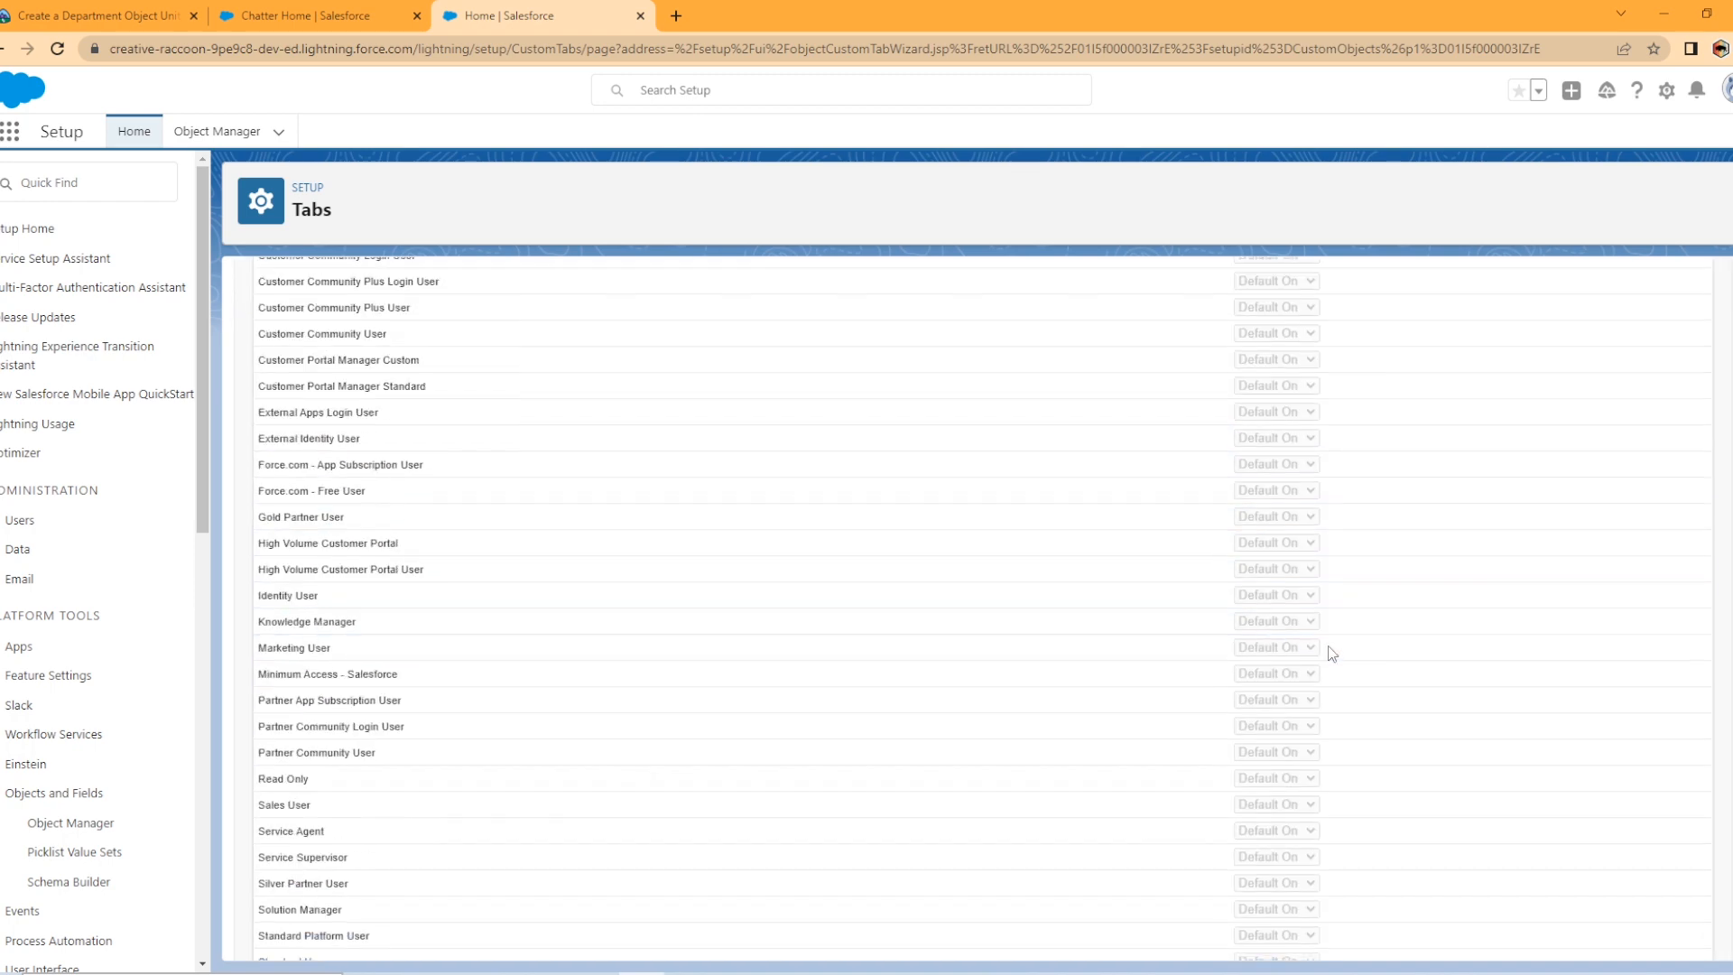
{"action": "scroll", "coordinate": [1624, 740], "scroll_direction": "up", "scroll_amount": 3}
{"action": "scroll", "coordinate": [1652, 902], "scroll_direction": "down", "scroll_amount": 5}
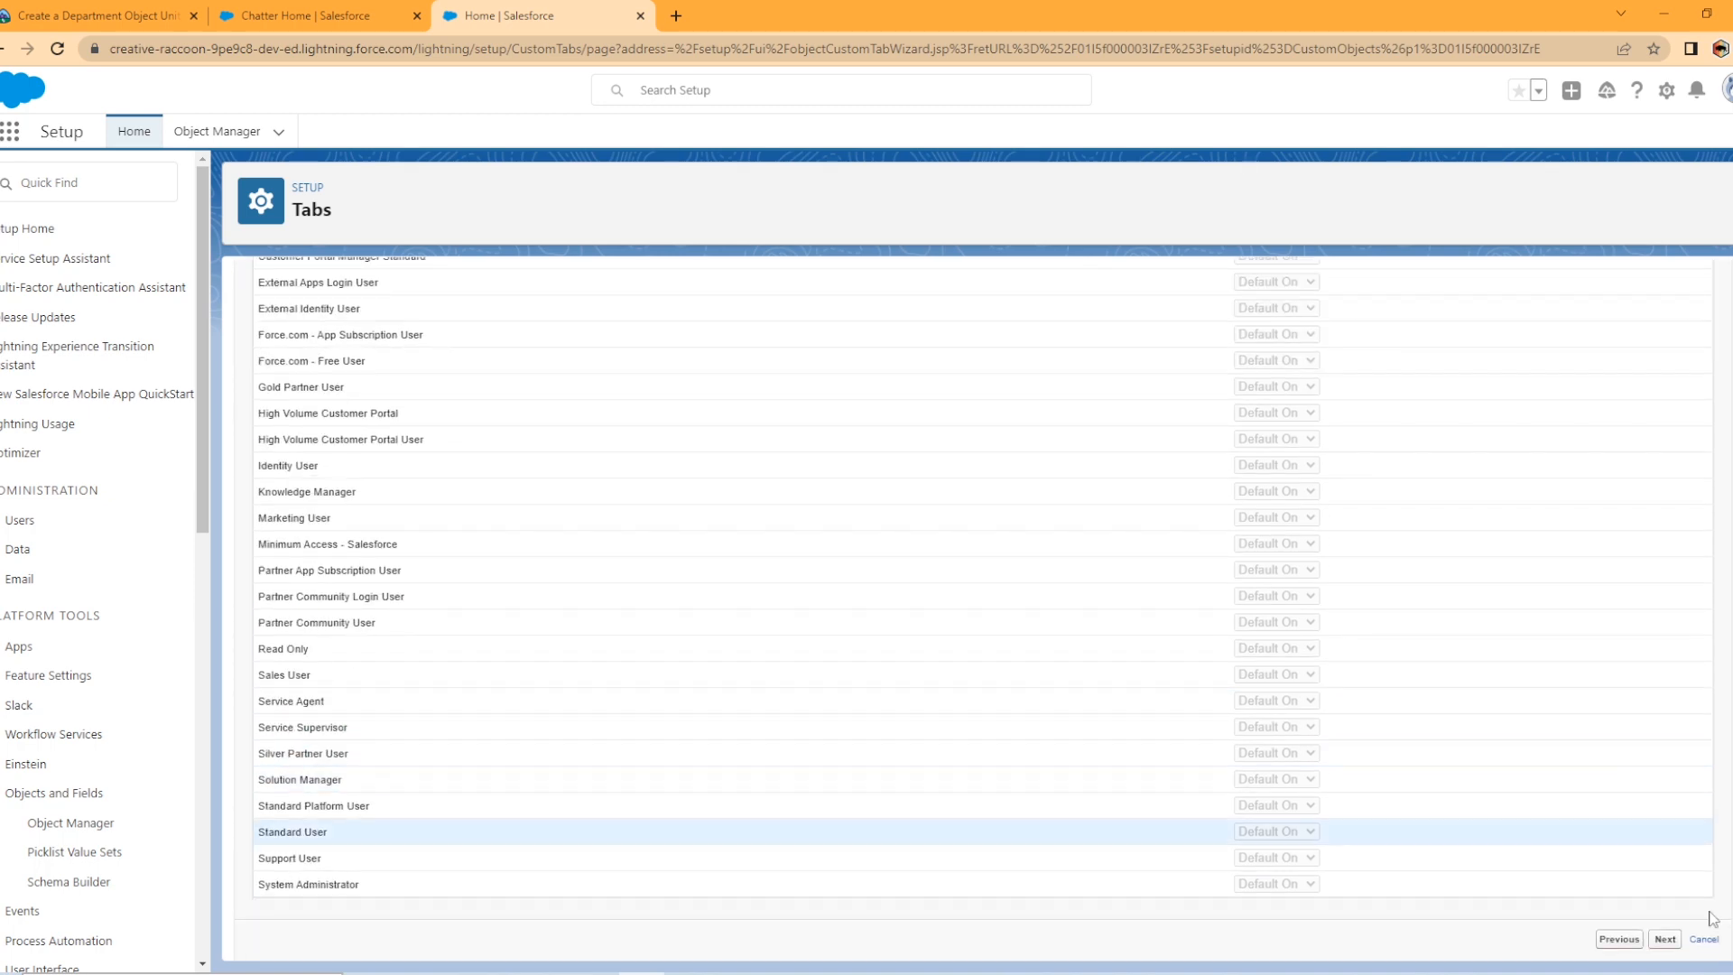
{"action": "left_click", "coordinate": [1664, 941]}
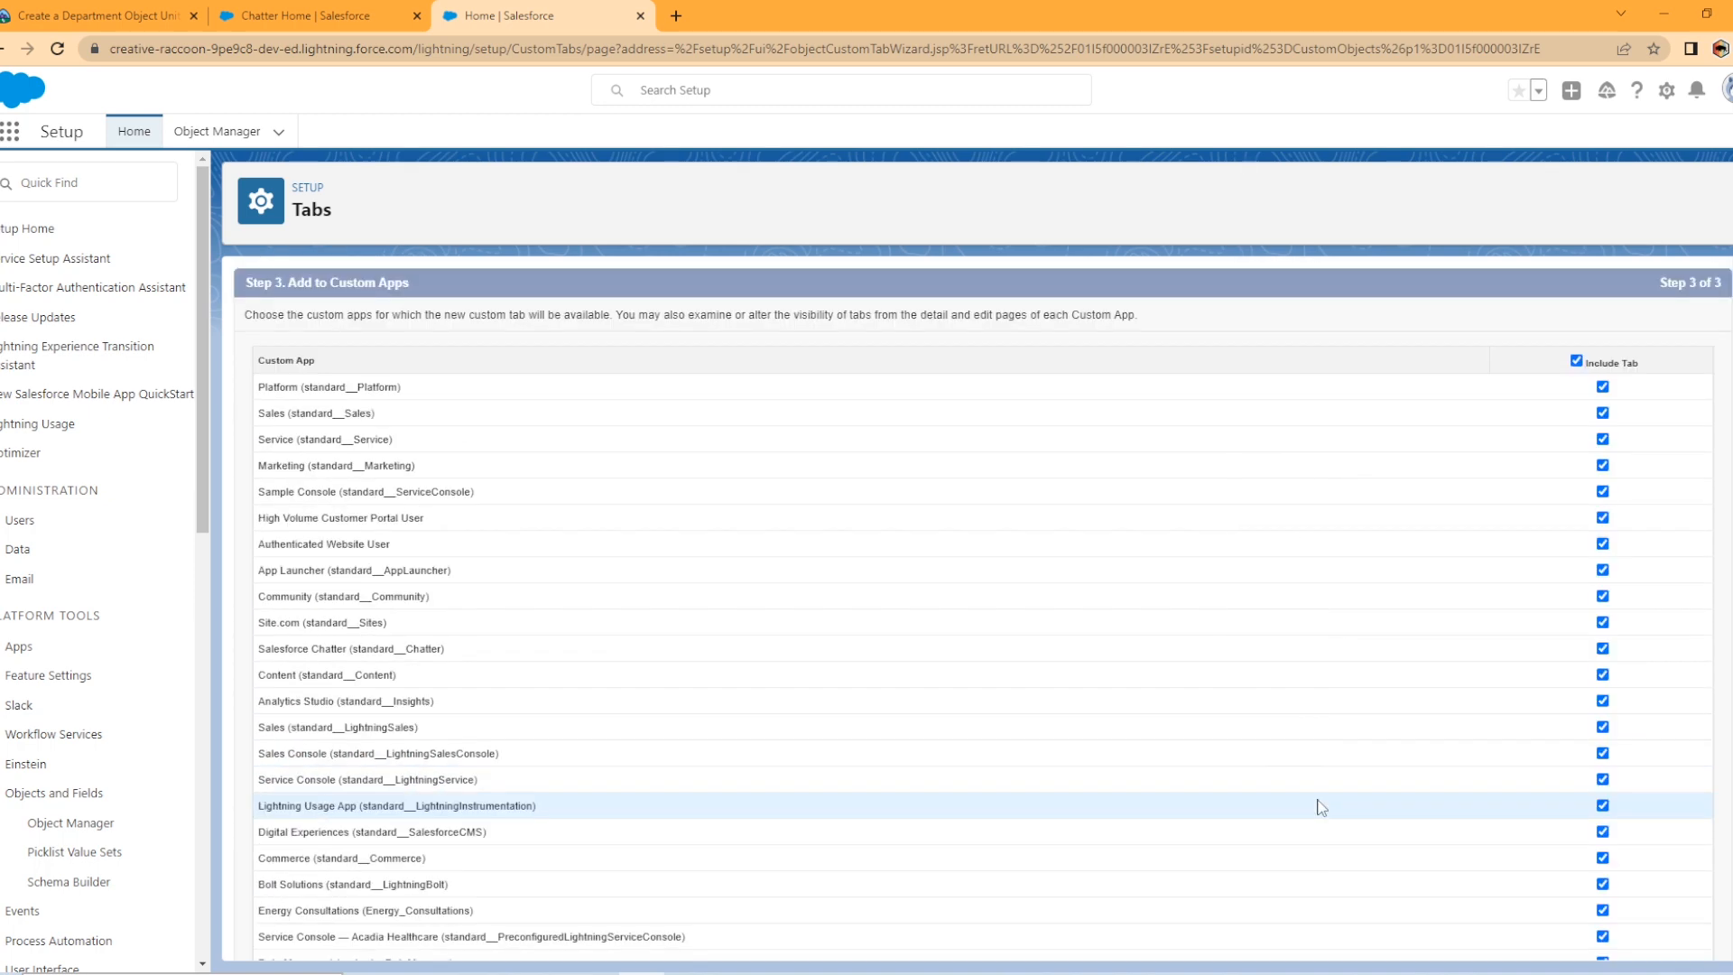
- Include the Department tab only in the Travel App, excluding every other custom app, and save the tab
{"action": "left_click", "coordinate": [1576, 361]}
{"action": "scroll", "coordinate": [1141, 706], "scroll_direction": "down", "scroll_amount": 2}
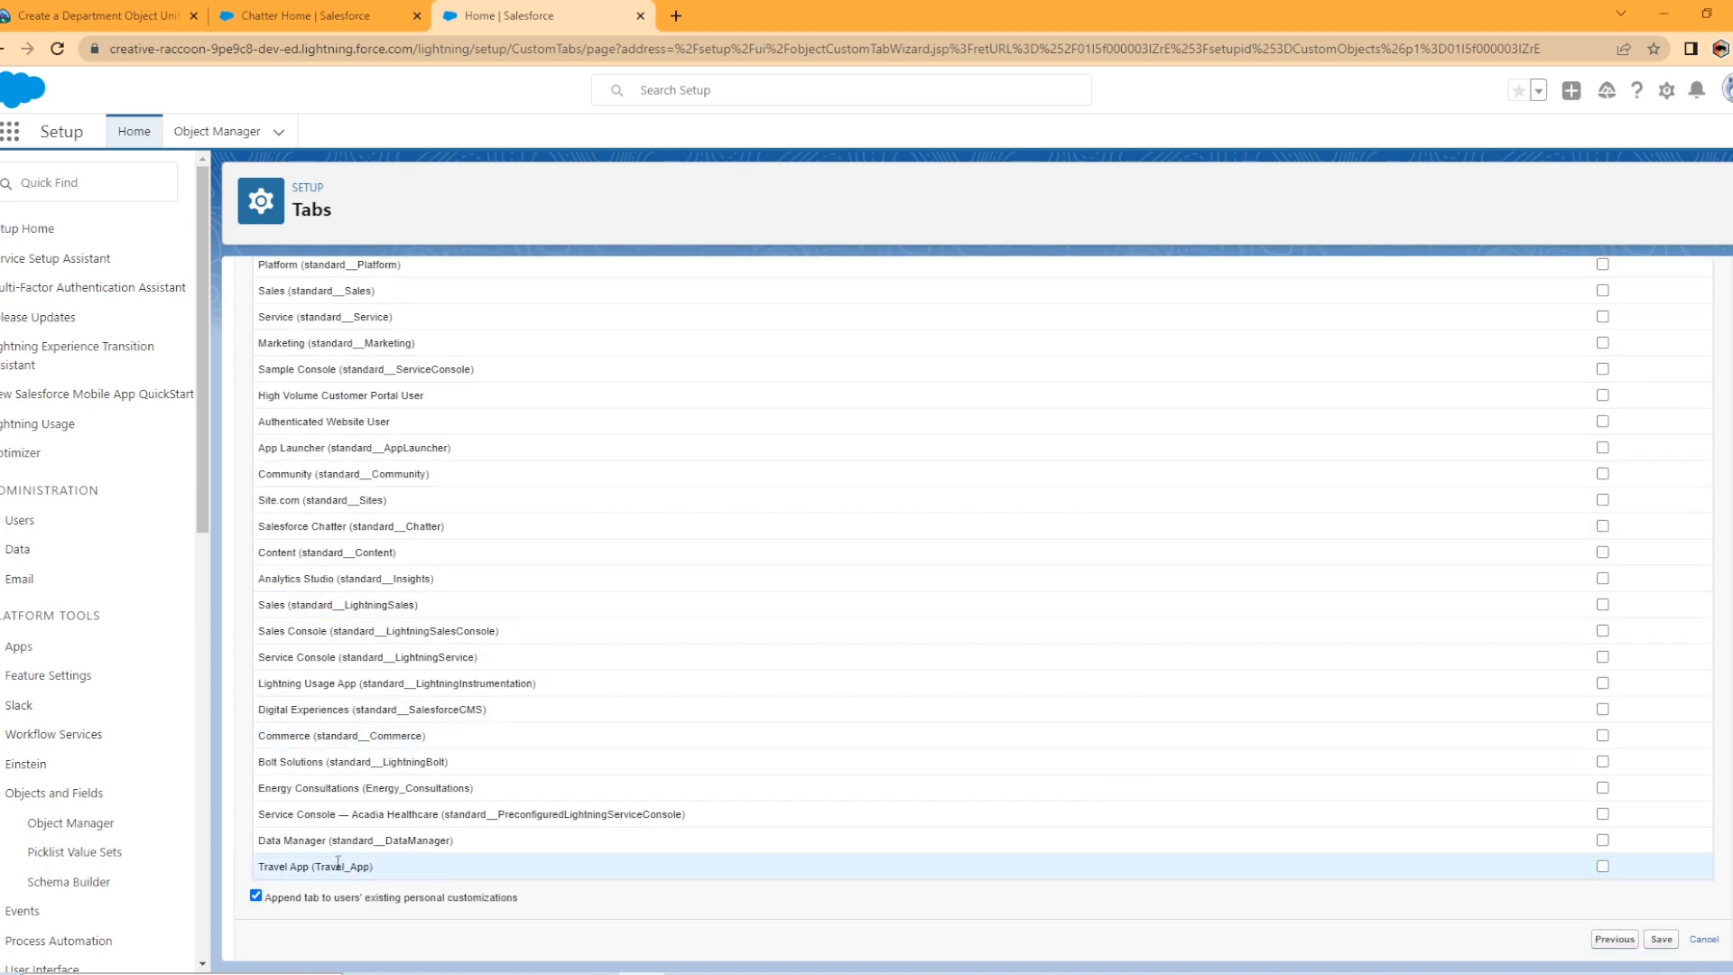
{"action": "left_click", "coordinate": [1603, 866]}
{"action": "scroll", "coordinate": [1404, 689], "scroll_direction": "up", "scroll_amount": 3}
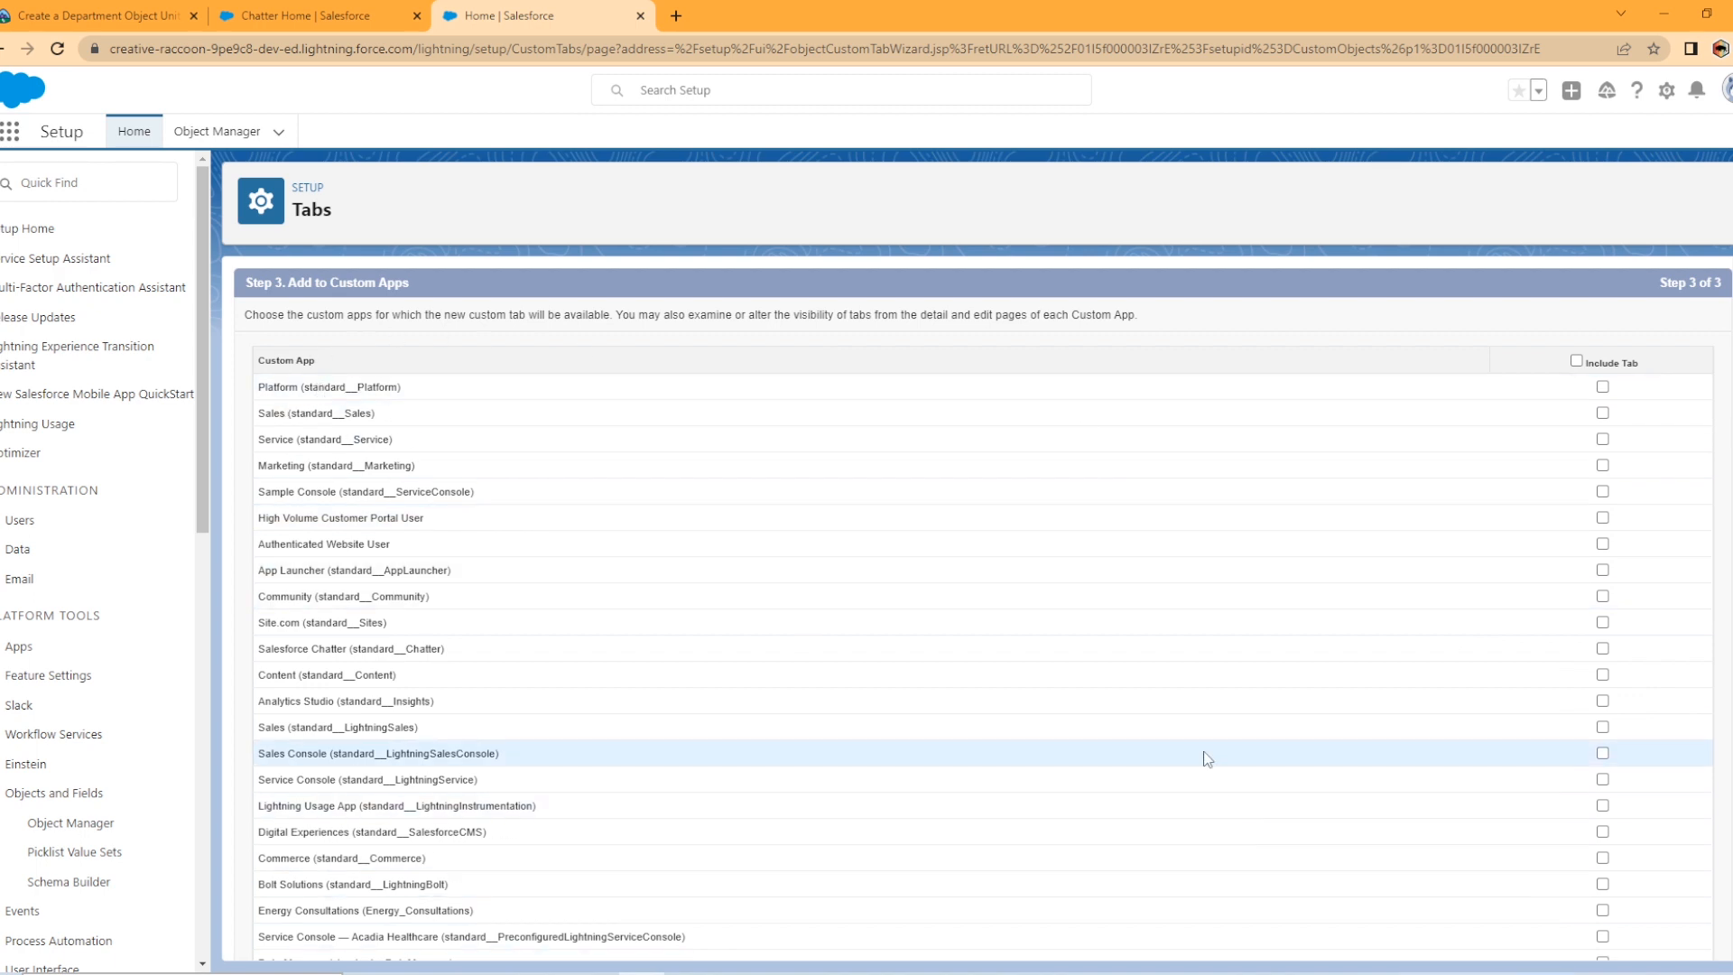
{"action": "scroll", "coordinate": [1208, 758], "scroll_direction": "down", "scroll_amount": 2}
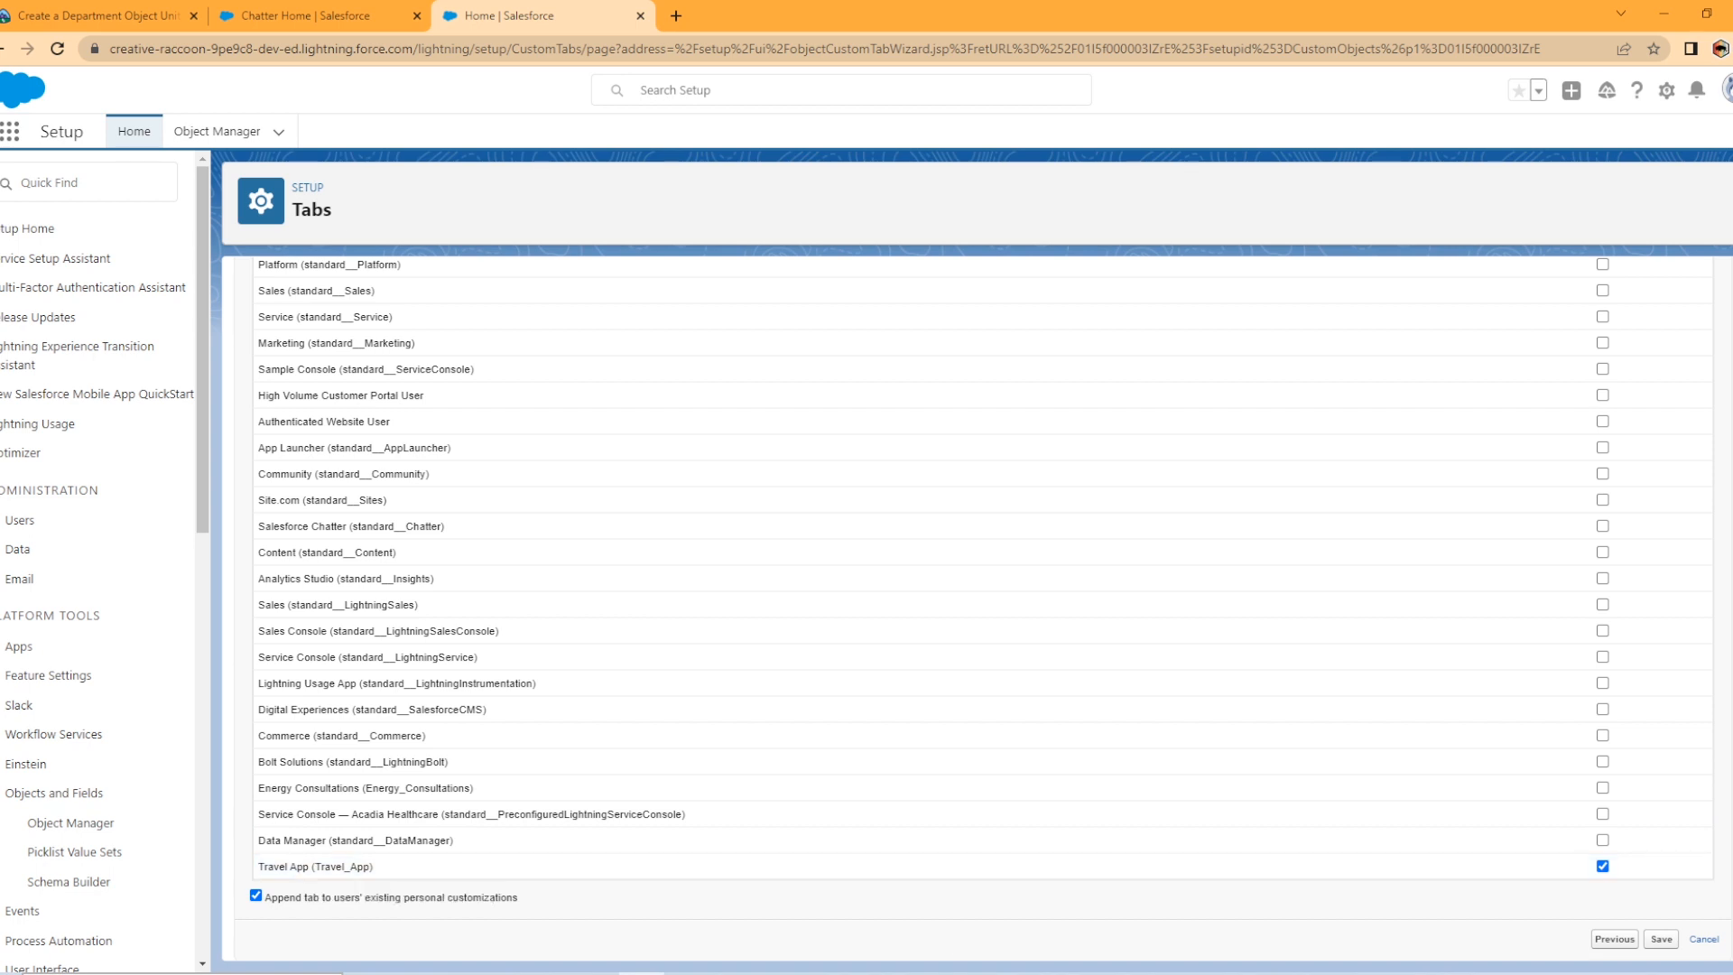
{"action": "left_click", "coordinate": [1660, 939]}
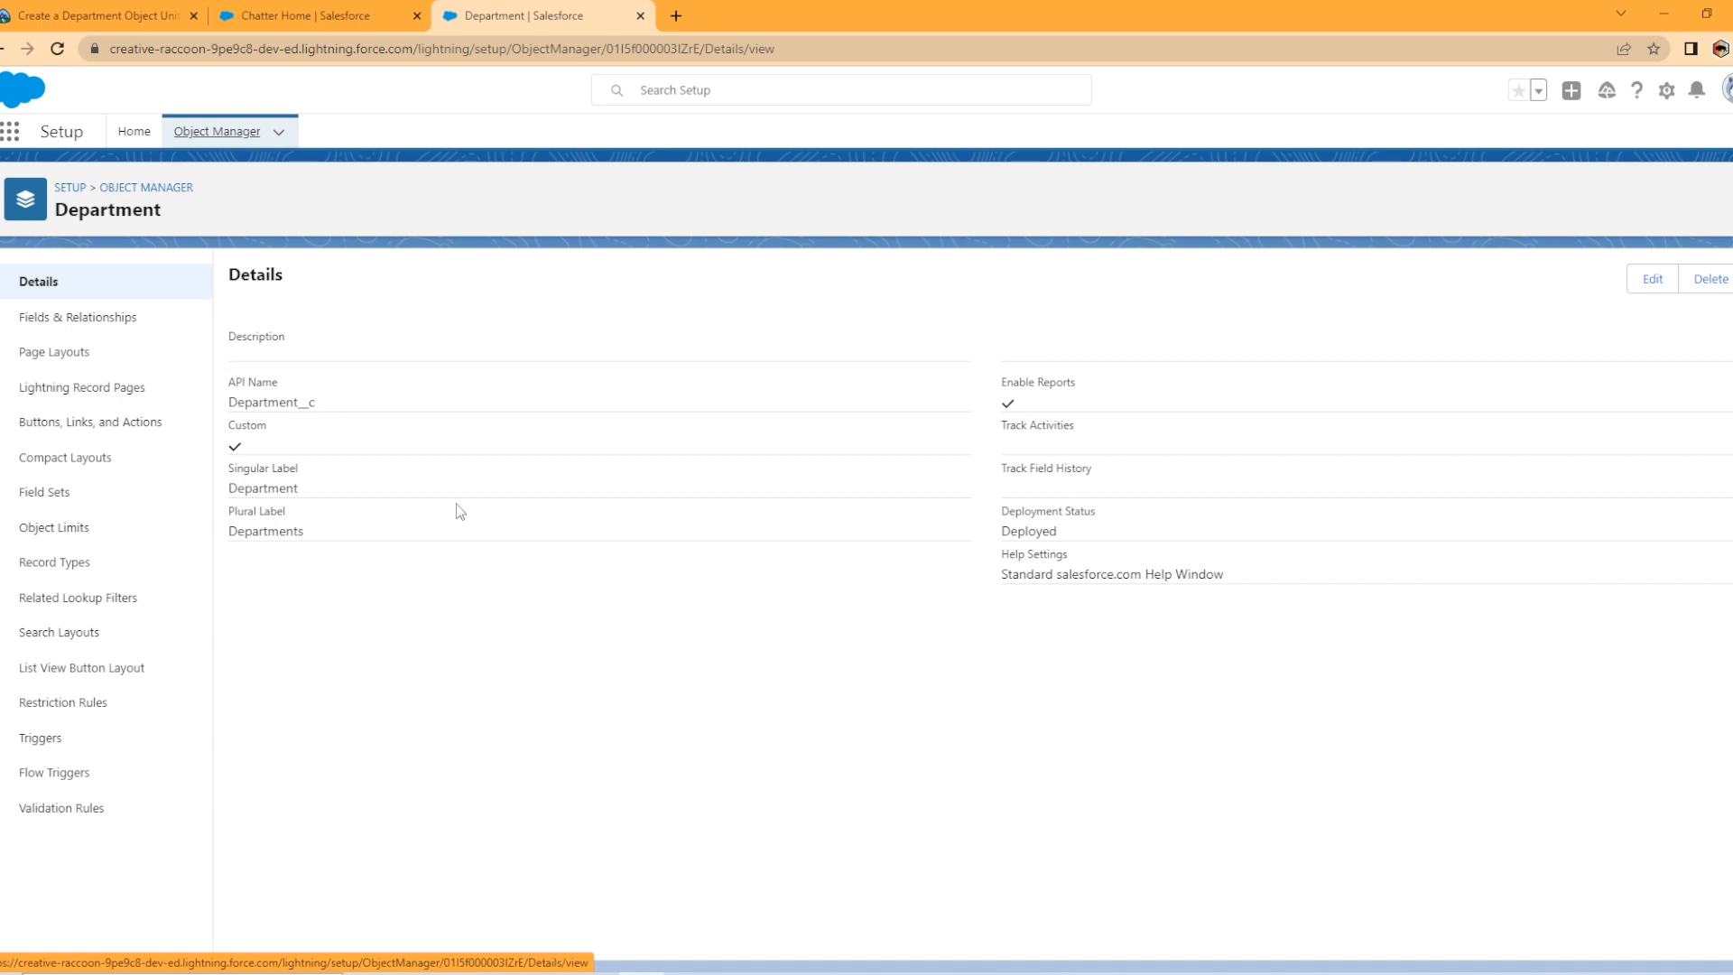
- Start a new custom field on the Department object with the Text data type and continue to its details
{"action": "left_click", "coordinate": [140, 327]}
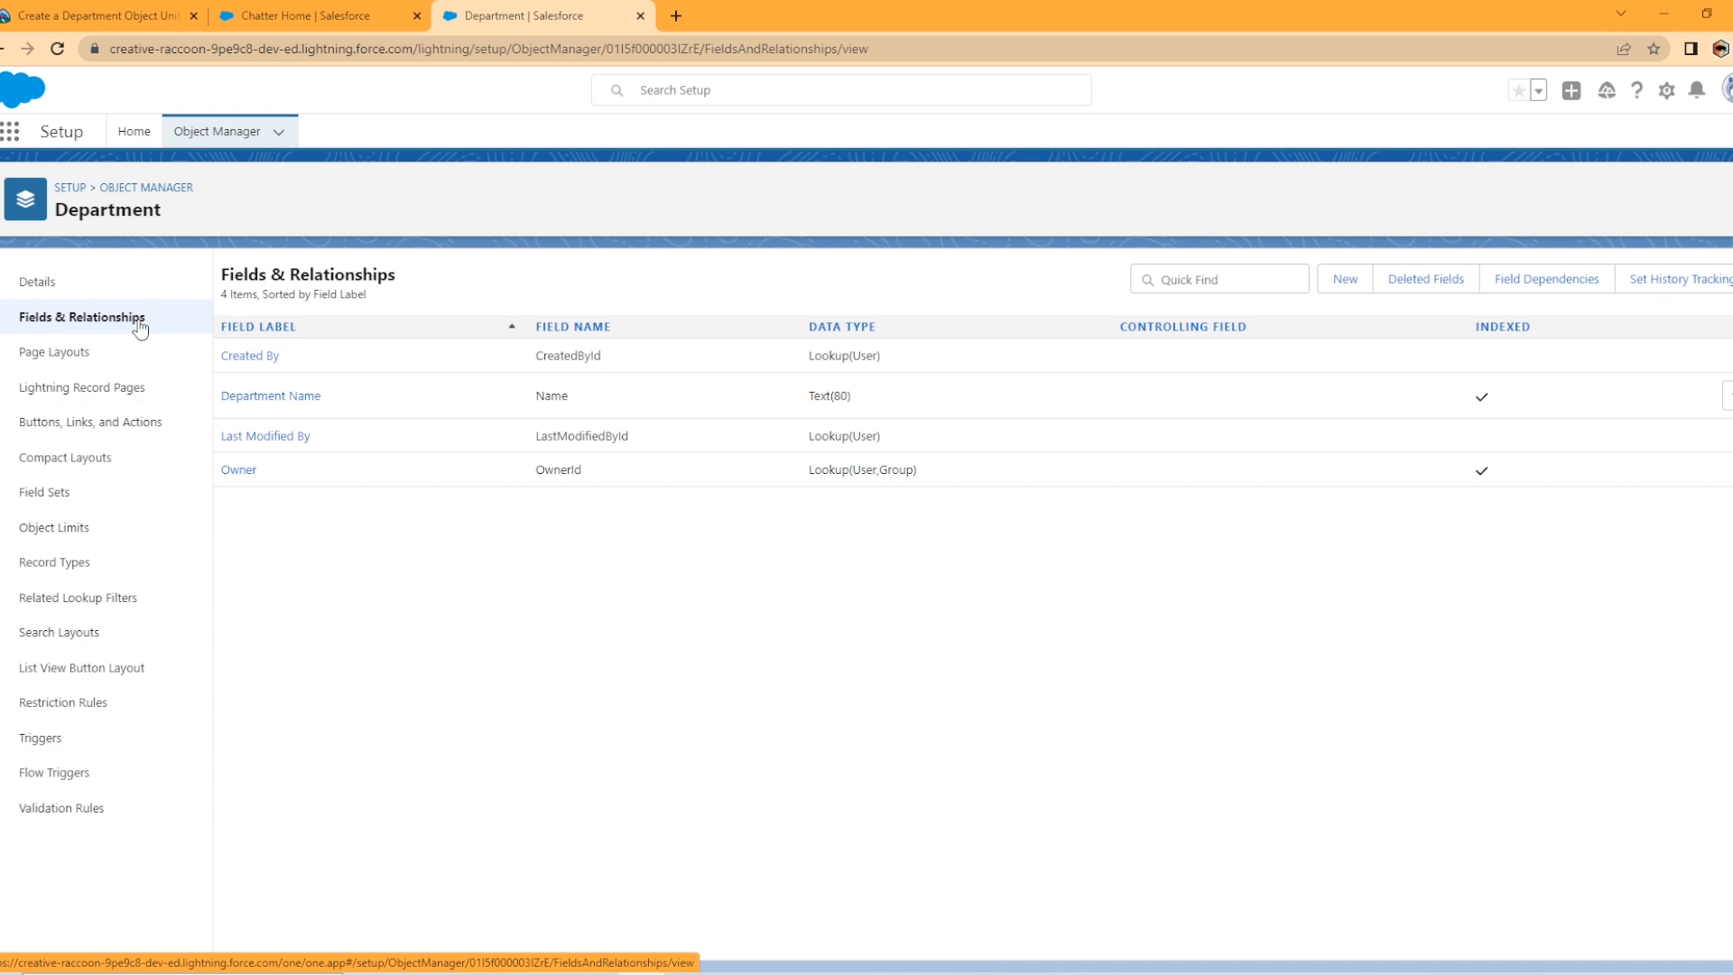
{"action": "left_click", "coordinate": [1340, 281]}
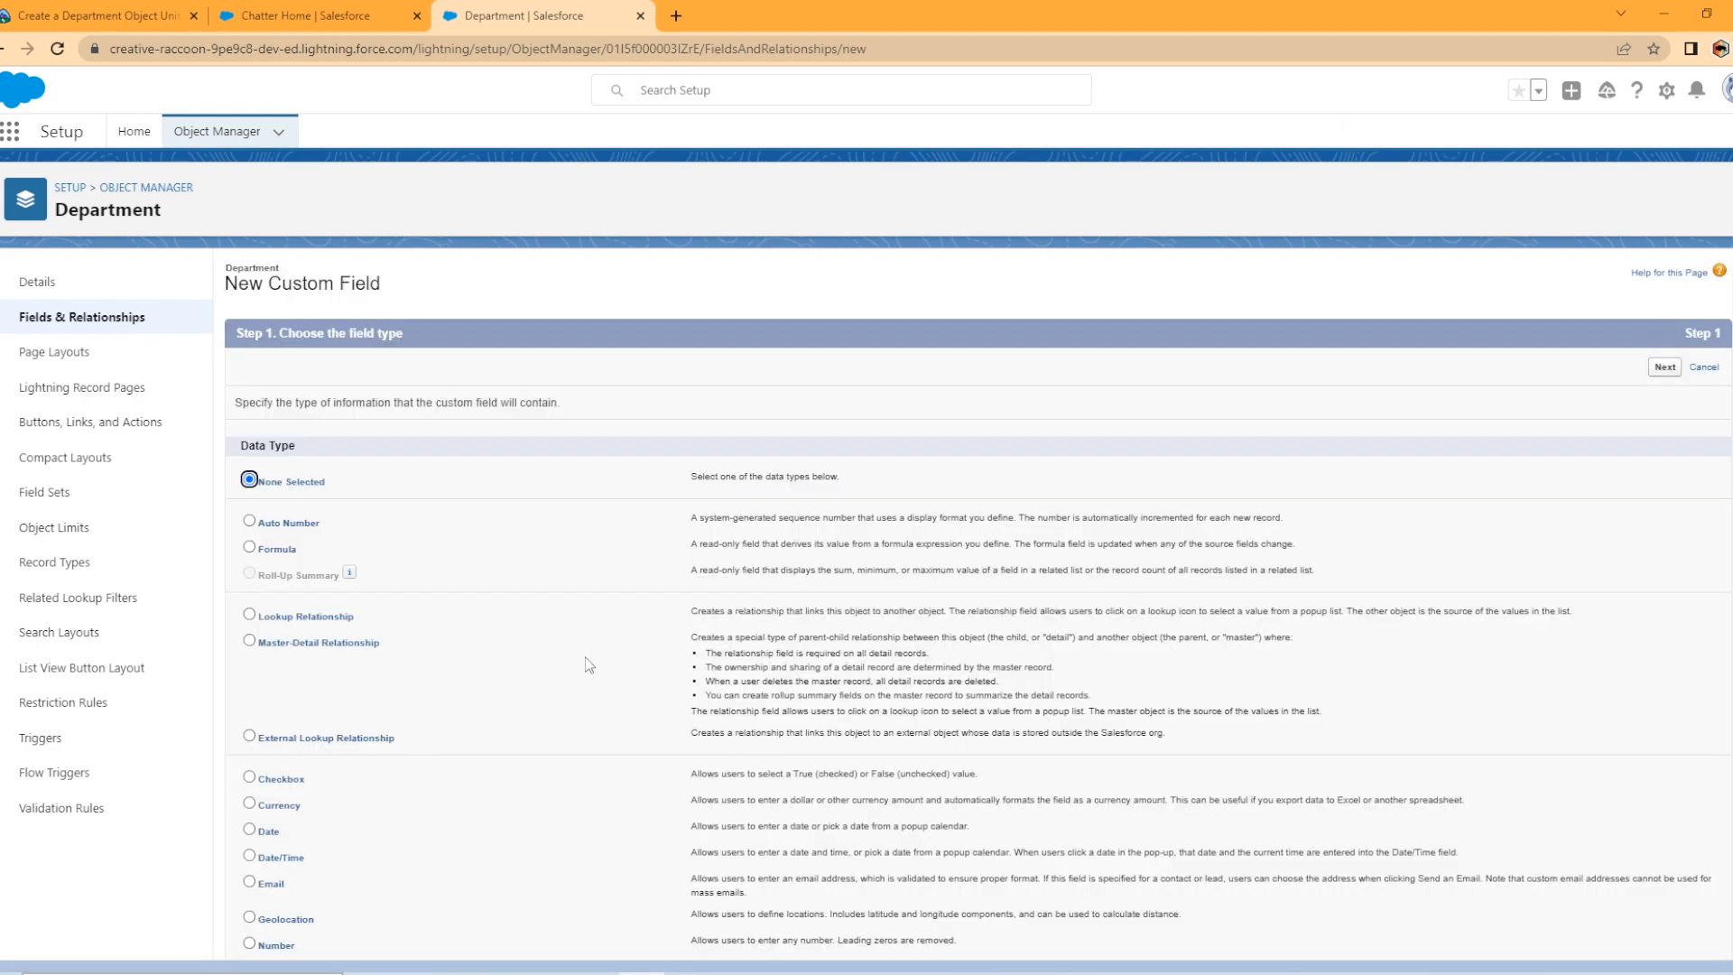
{"action": "scroll", "coordinate": [572, 665], "scroll_direction": "down", "scroll_amount": 4}
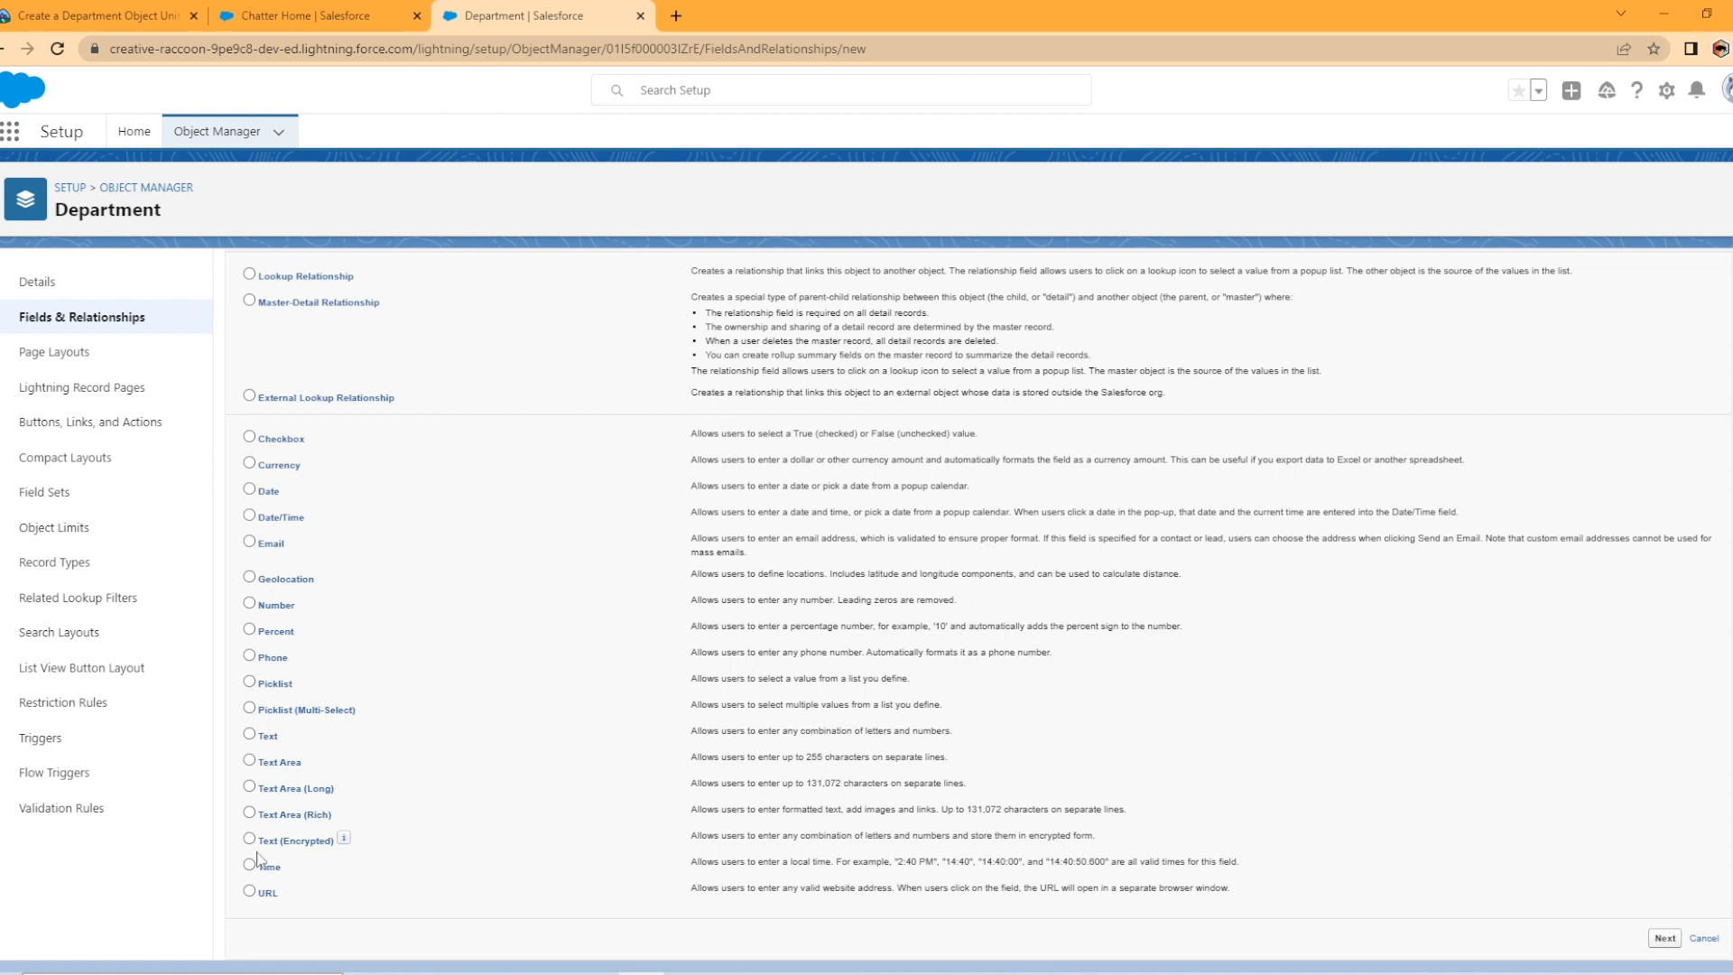
{"action": "left_click", "coordinate": [250, 734]}
{"action": "left_click", "coordinate": [1664, 938]}
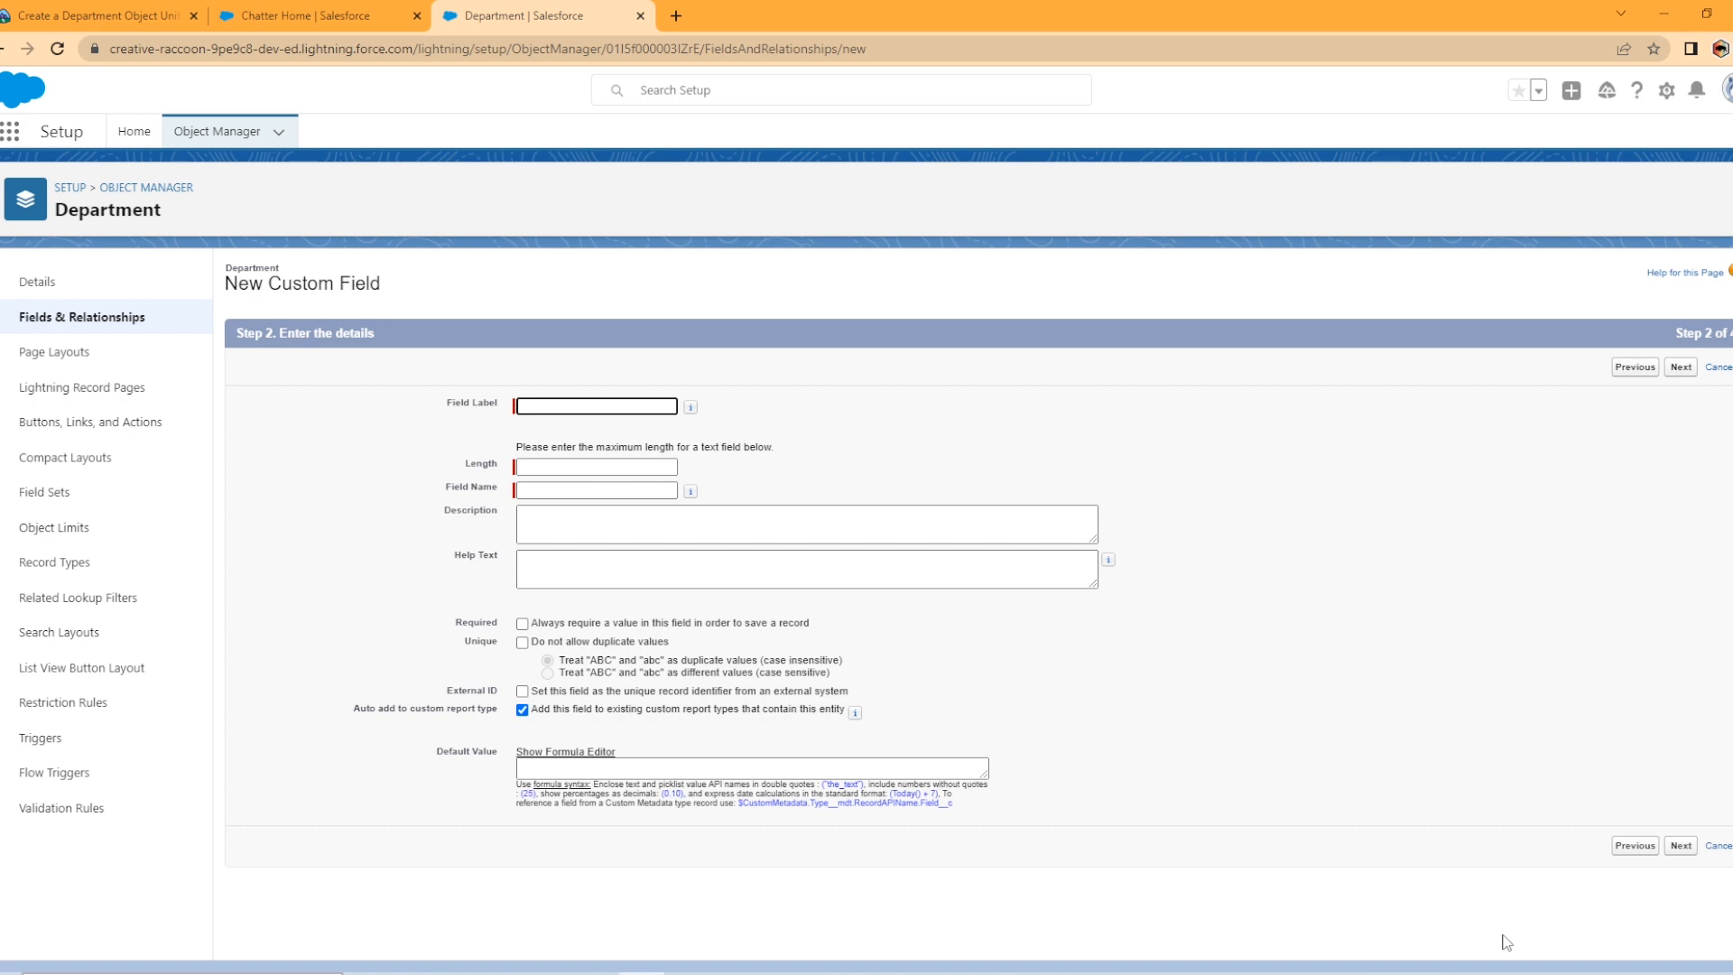
- Label the text field Department Code with length 10, make it required and unique with case-sensitive matching, and continue to field-level security
{"action": "type", "text": "Department Code"}
{"action": "left_click", "coordinate": [583, 466]}
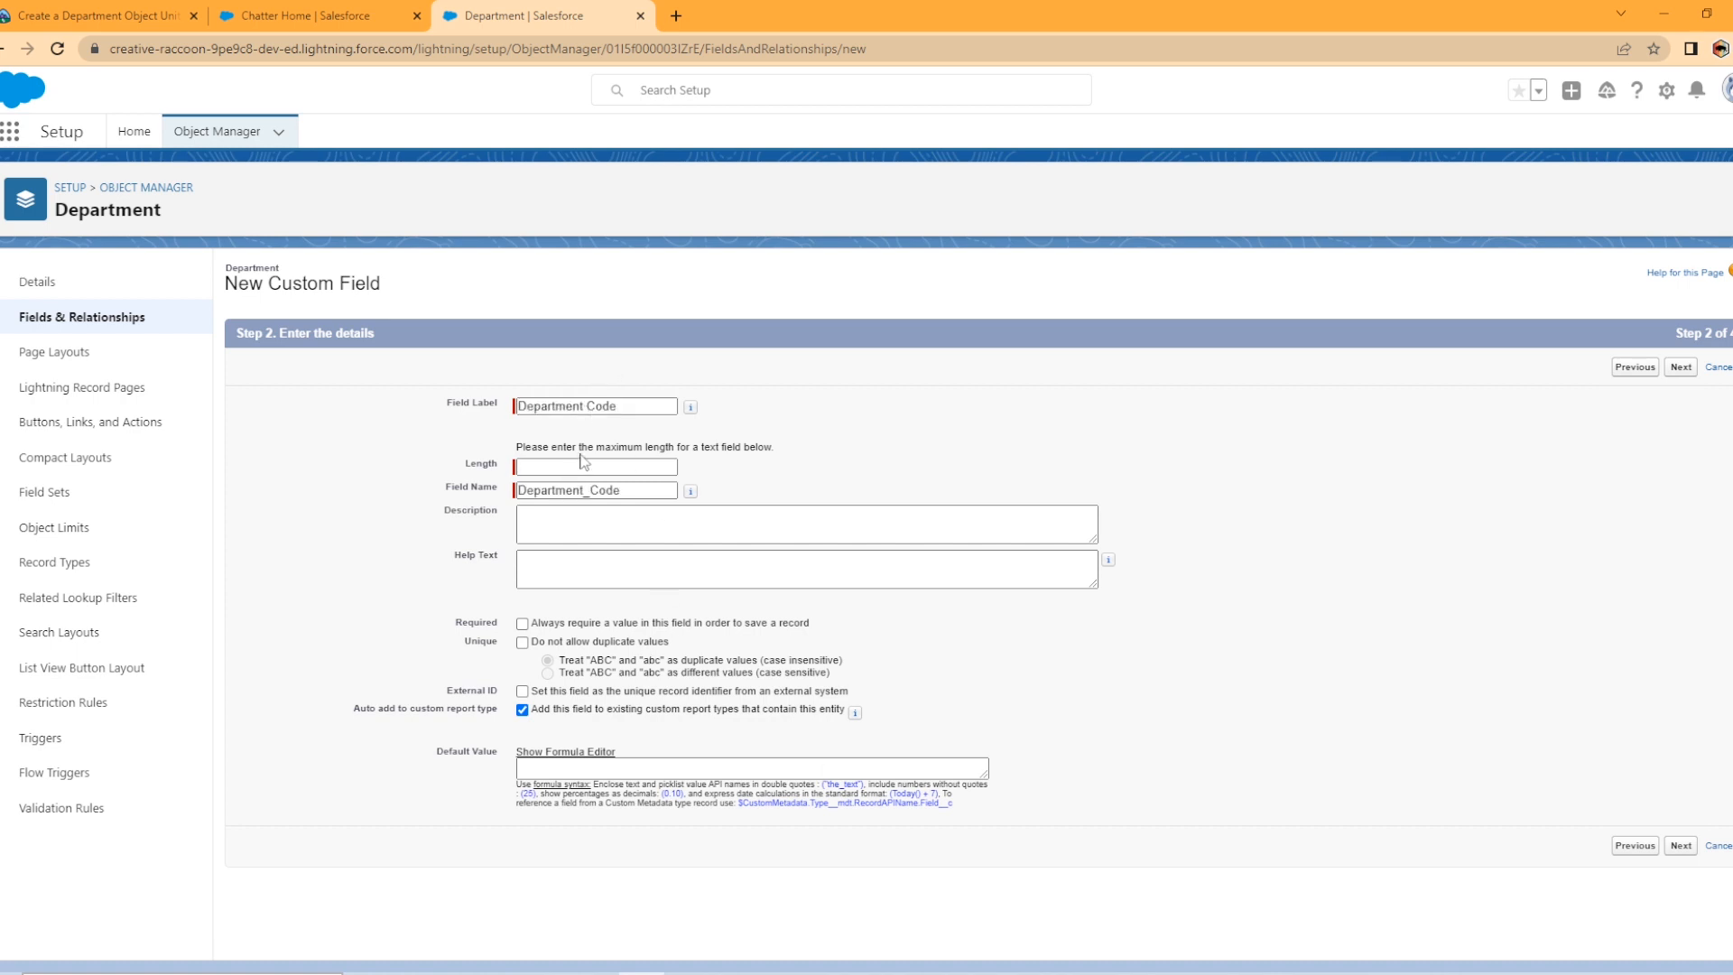
{"action": "left_click", "coordinate": [579, 465]}
{"action": "type", "text": "10"}
{"action": "left_click", "coordinate": [522, 623]}
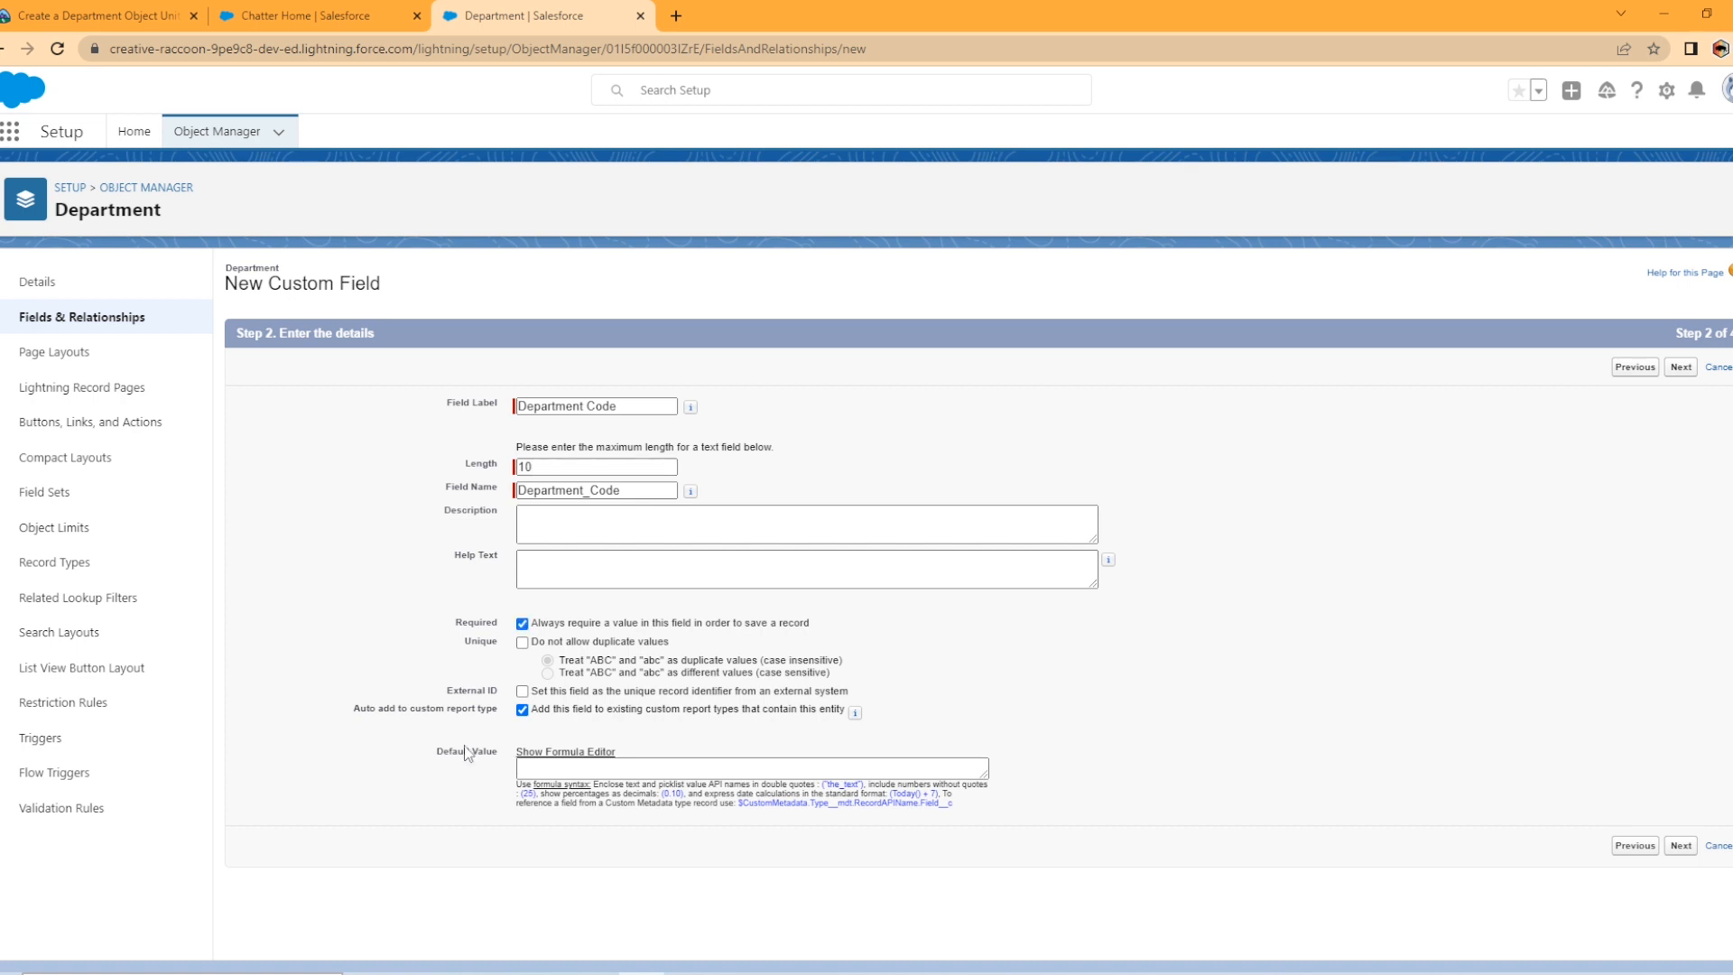
{"action": "left_click", "coordinate": [521, 641]}
{"action": "left_click", "coordinate": [547, 672]}
{"action": "left_click", "coordinate": [1681, 845]}
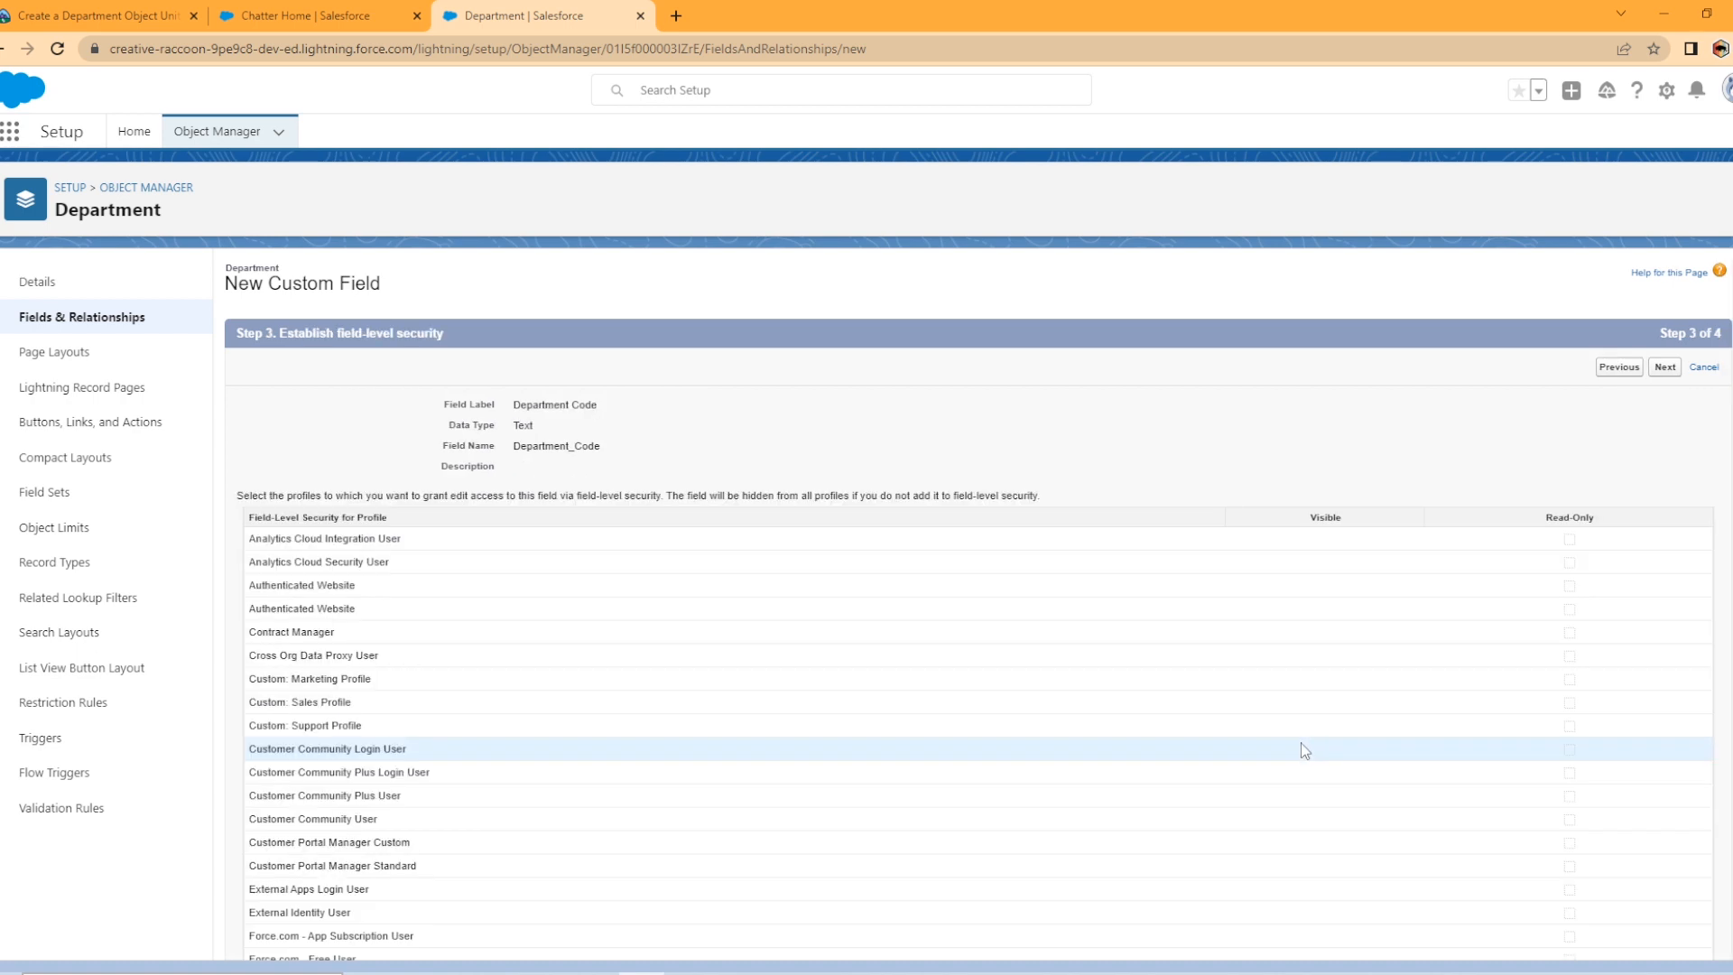
- Keep Department Code visible to all profiles and on the Department Layout, and save the field
{"action": "scroll", "coordinate": [631, 518], "scroll_direction": "down", "scroll_amount": 4}
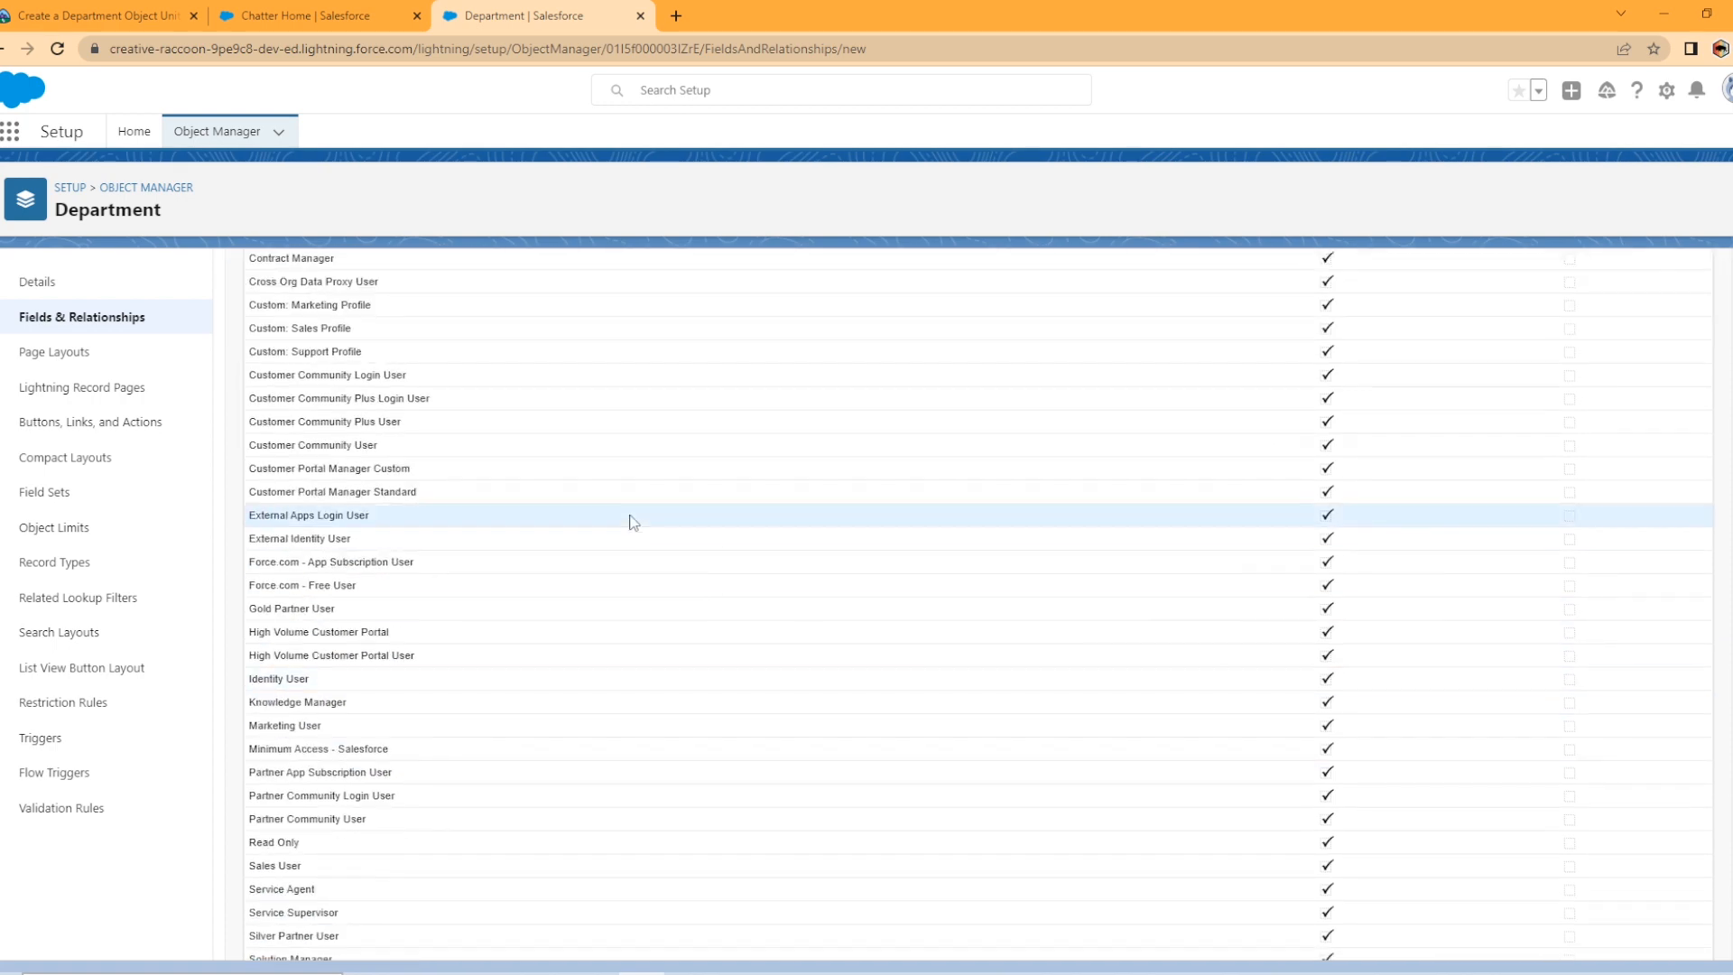
{"action": "scroll", "coordinate": [982, 827], "scroll_direction": "down", "scroll_amount": 2}
{"action": "scroll", "coordinate": [983, 826], "scroll_direction": "up", "scroll_amount": 6}
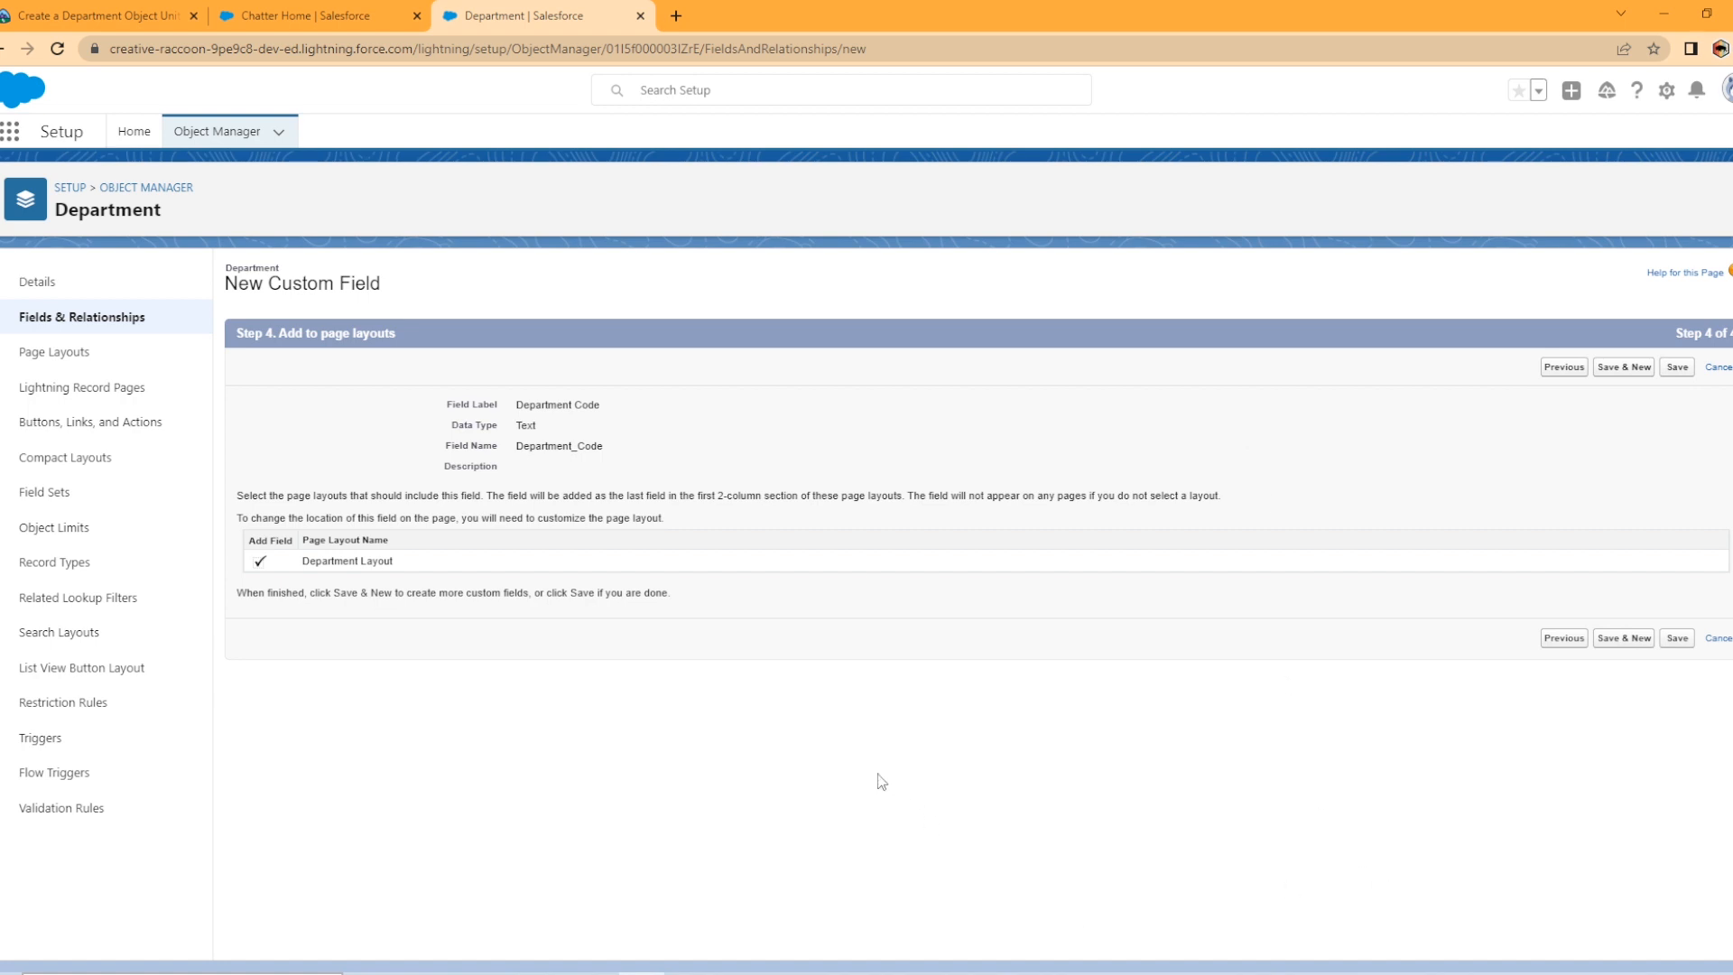
{"action": "left_click", "coordinate": [1675, 369]}
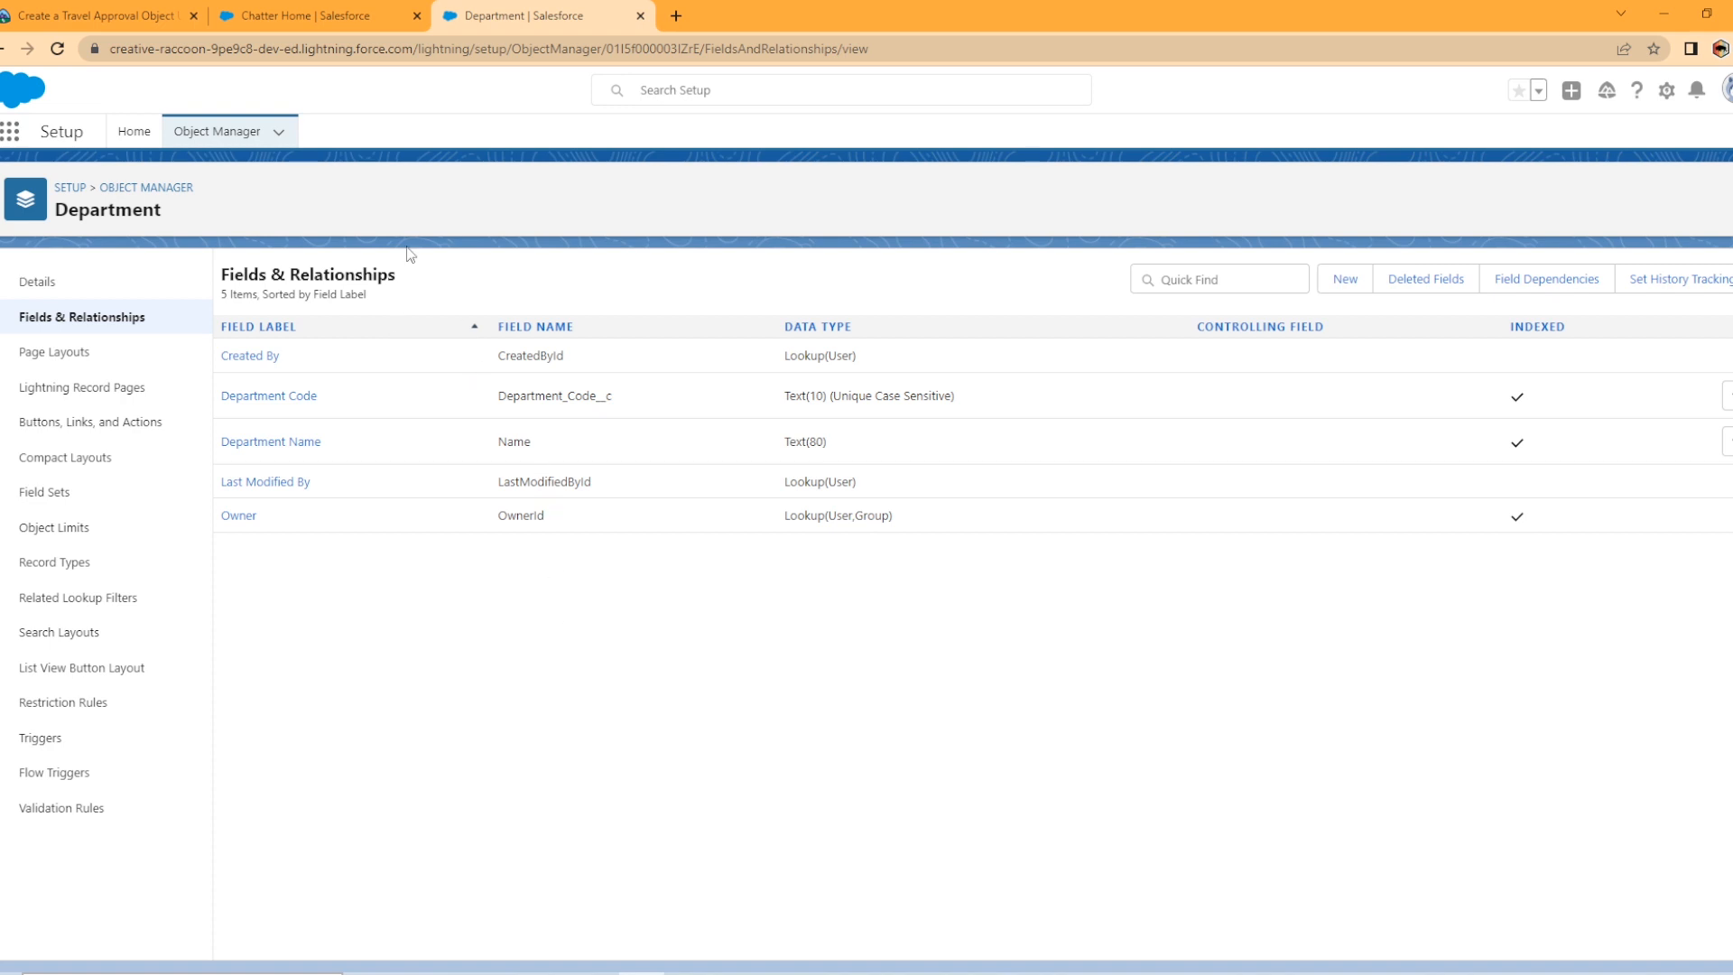
- Start a new custom object labelled Travel Approval with the plural label Departments
{"action": "left_click", "coordinate": [279, 136]}
{"action": "left_click", "coordinate": [216, 174]}
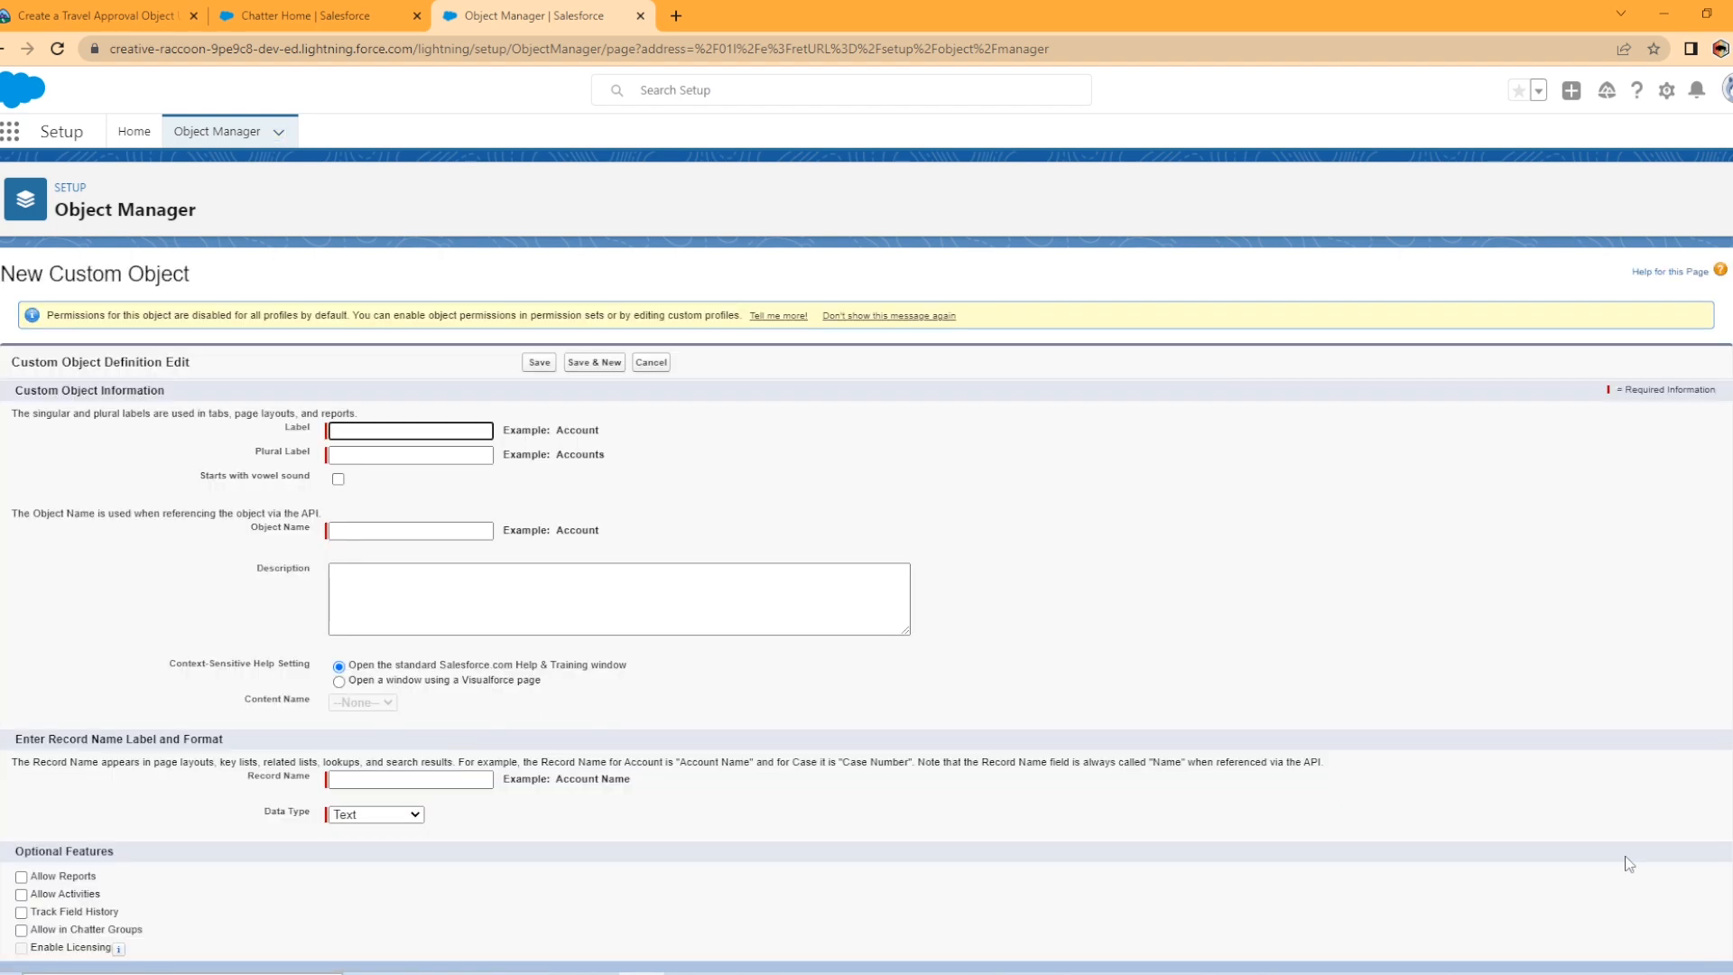
{"action": "type", "text": "Travel Approval"}
{"action": "key", "text": "Tab"}
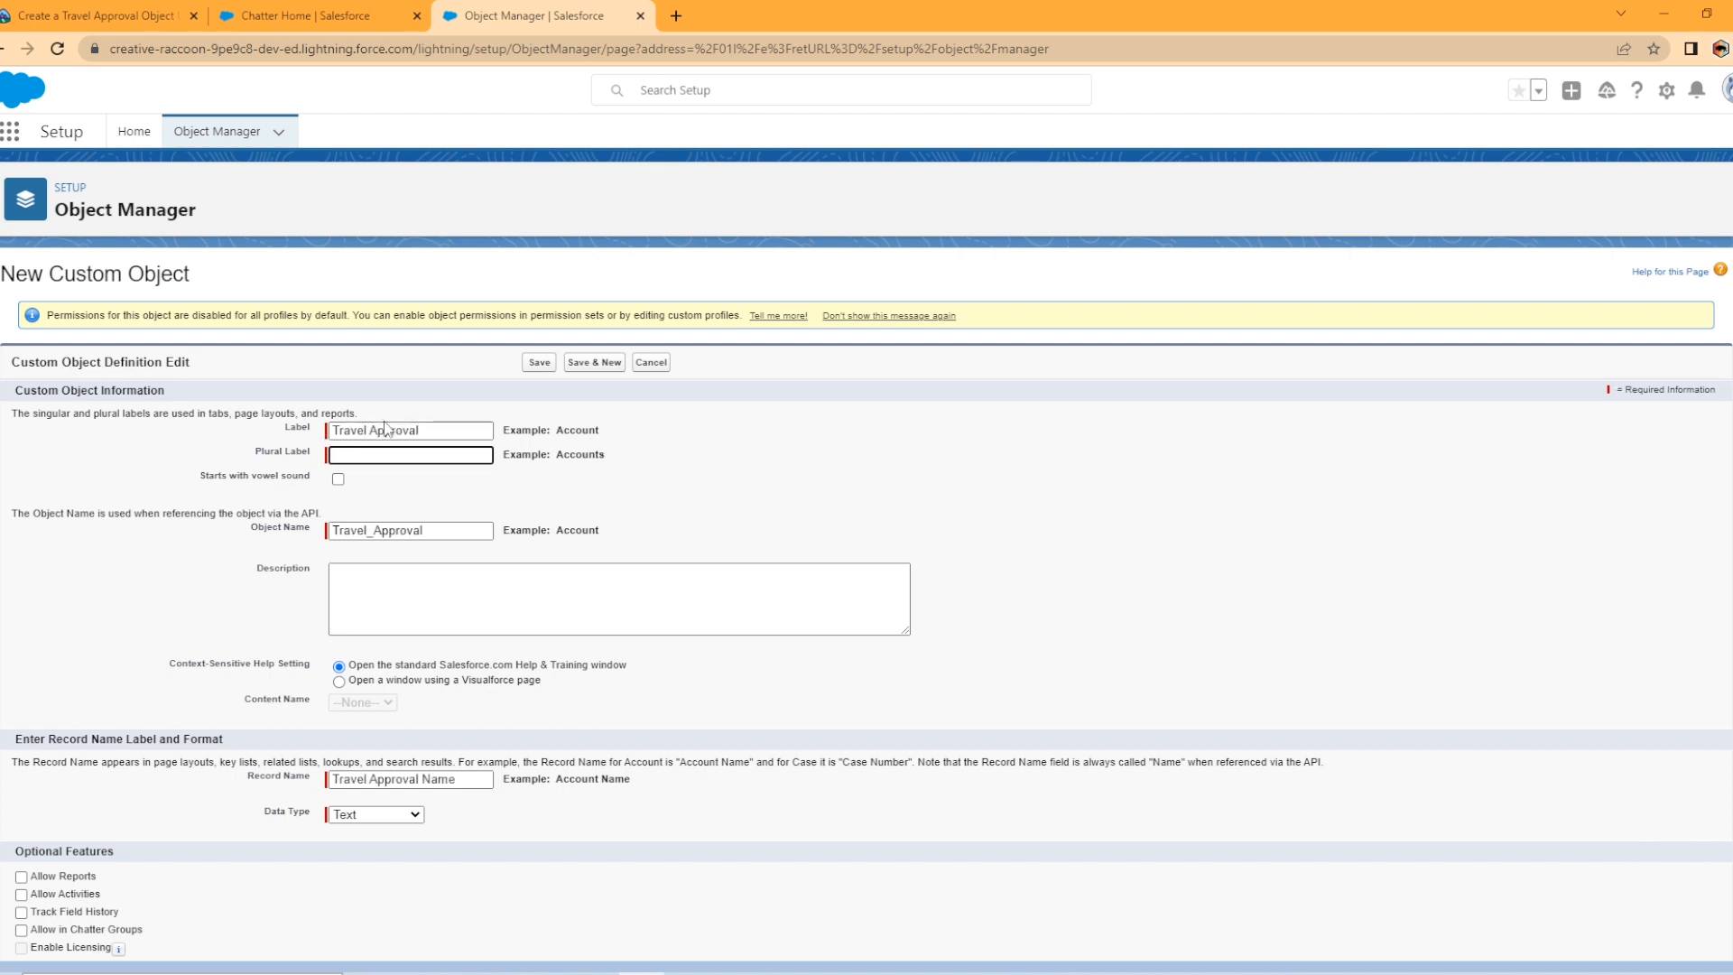
{"action": "left_click_drag", "start_coordinate": [420, 430], "coordinate": [280, 440]}
{"action": "left_click", "coordinate": [390, 454]}
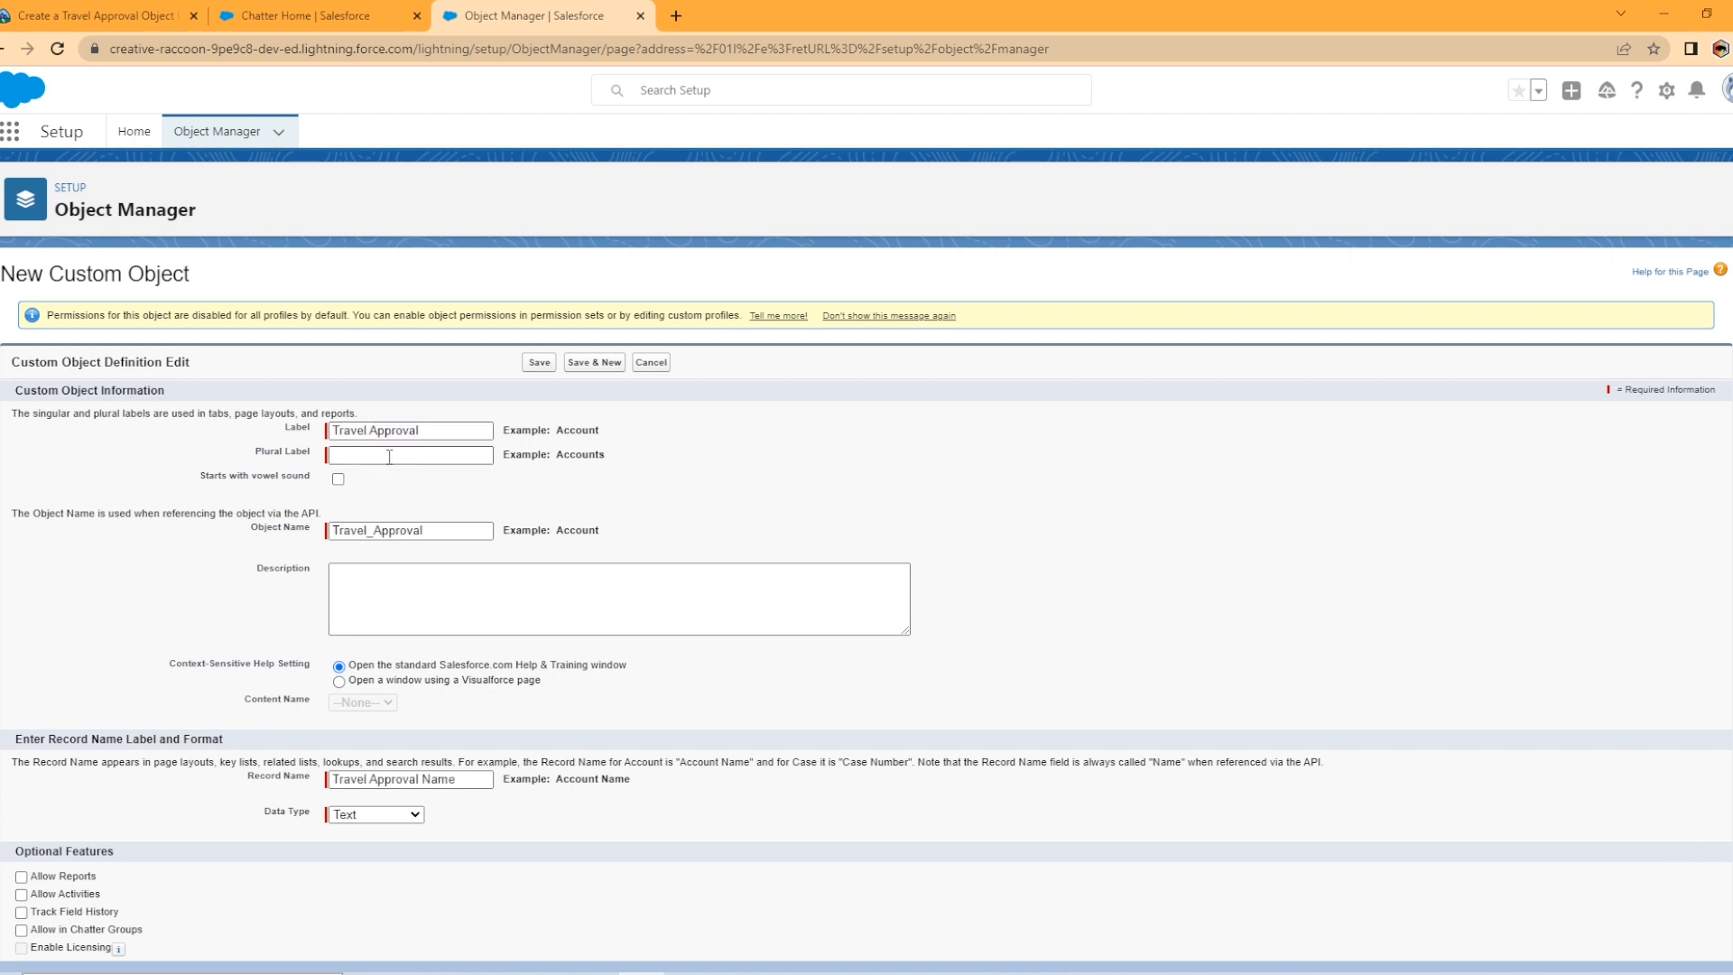
{"action": "type", "text": "Departments"}
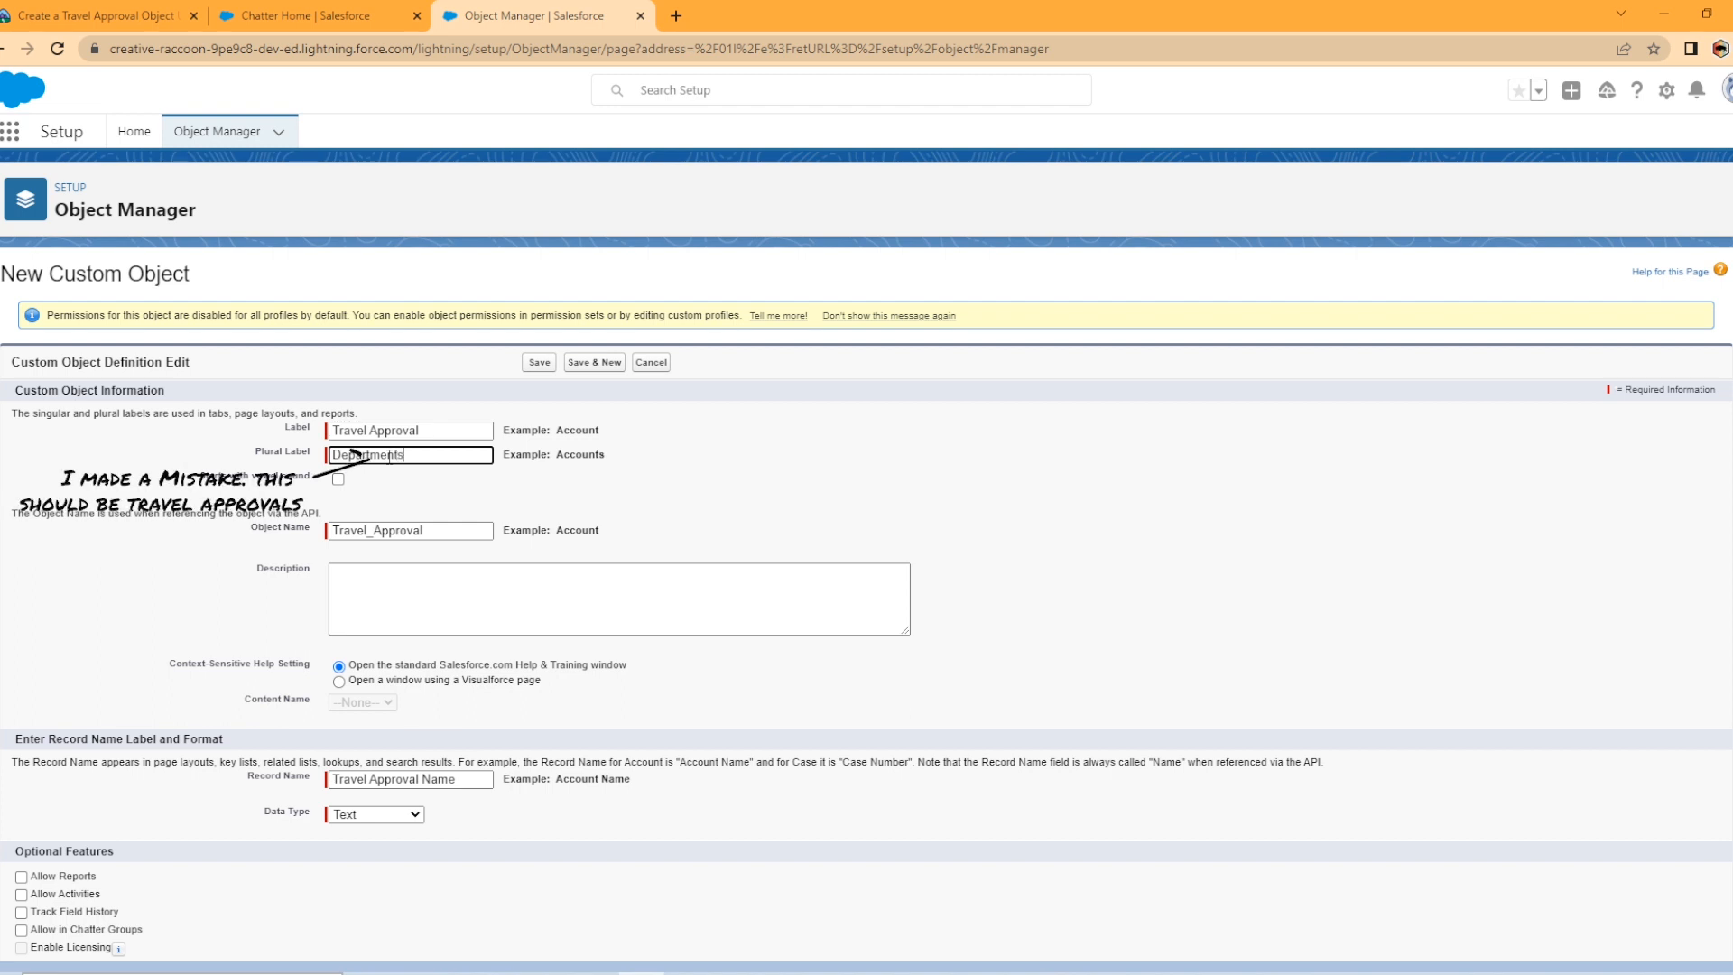
{"action": "left_click", "coordinate": [772, 500]}
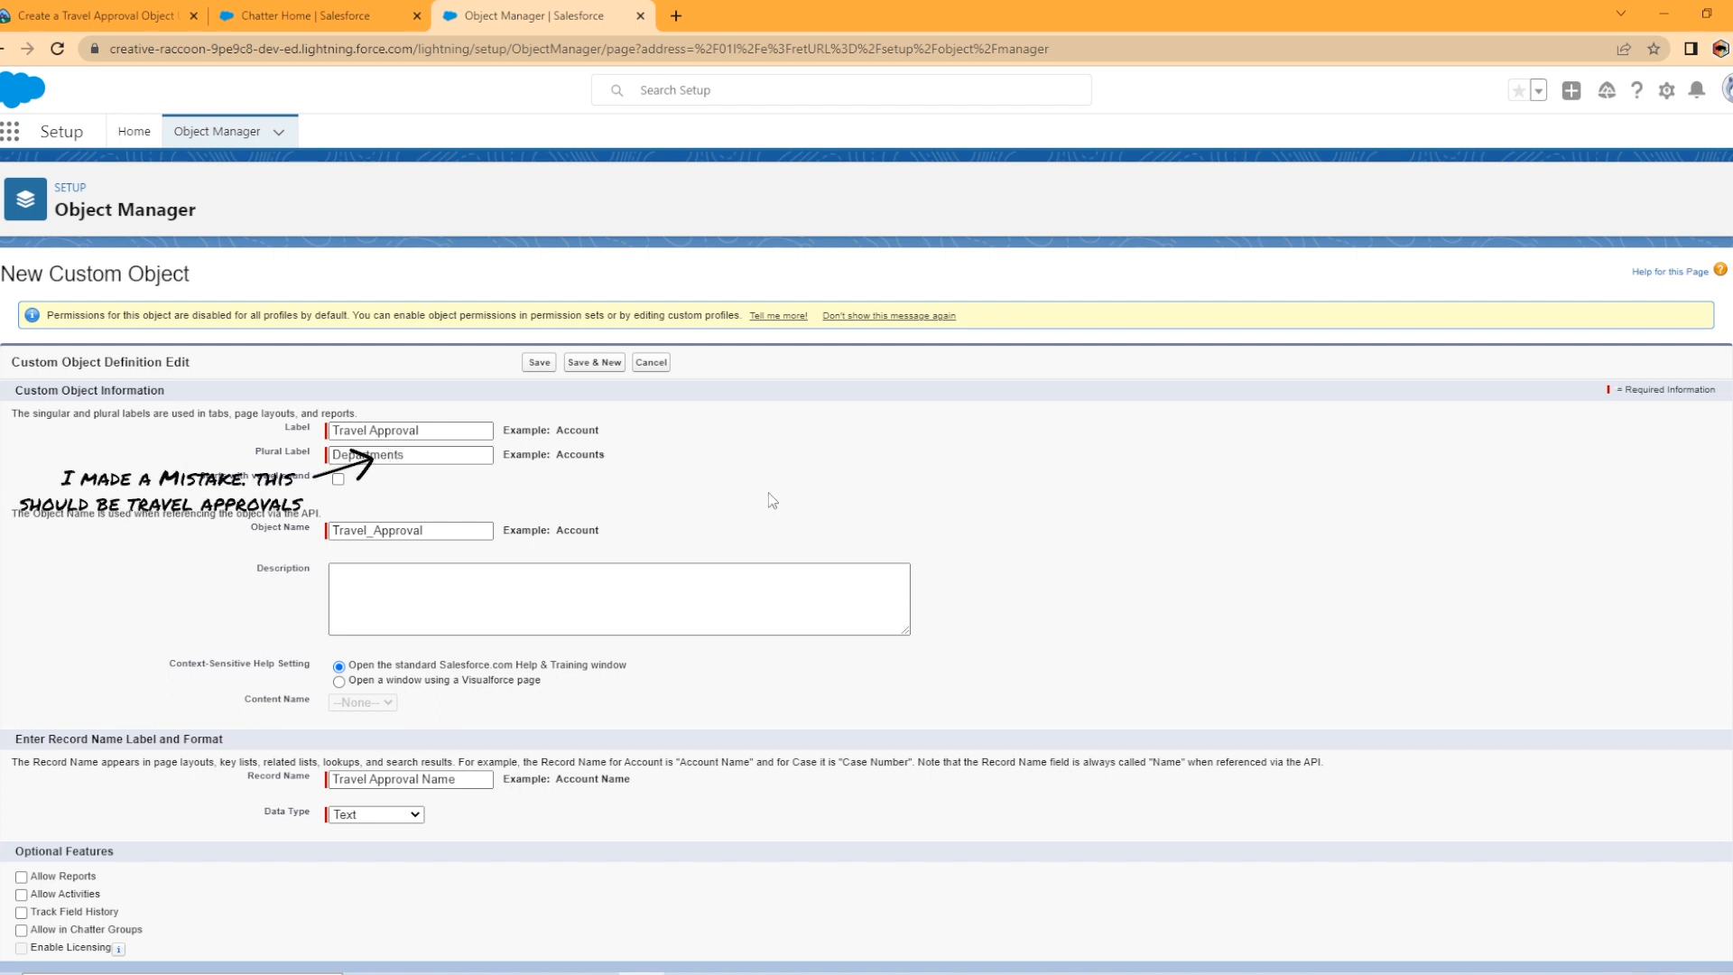
- Change the record name to Travel Approval # and set its data type to Auto Number
{"action": "left_click", "coordinate": [473, 780]}
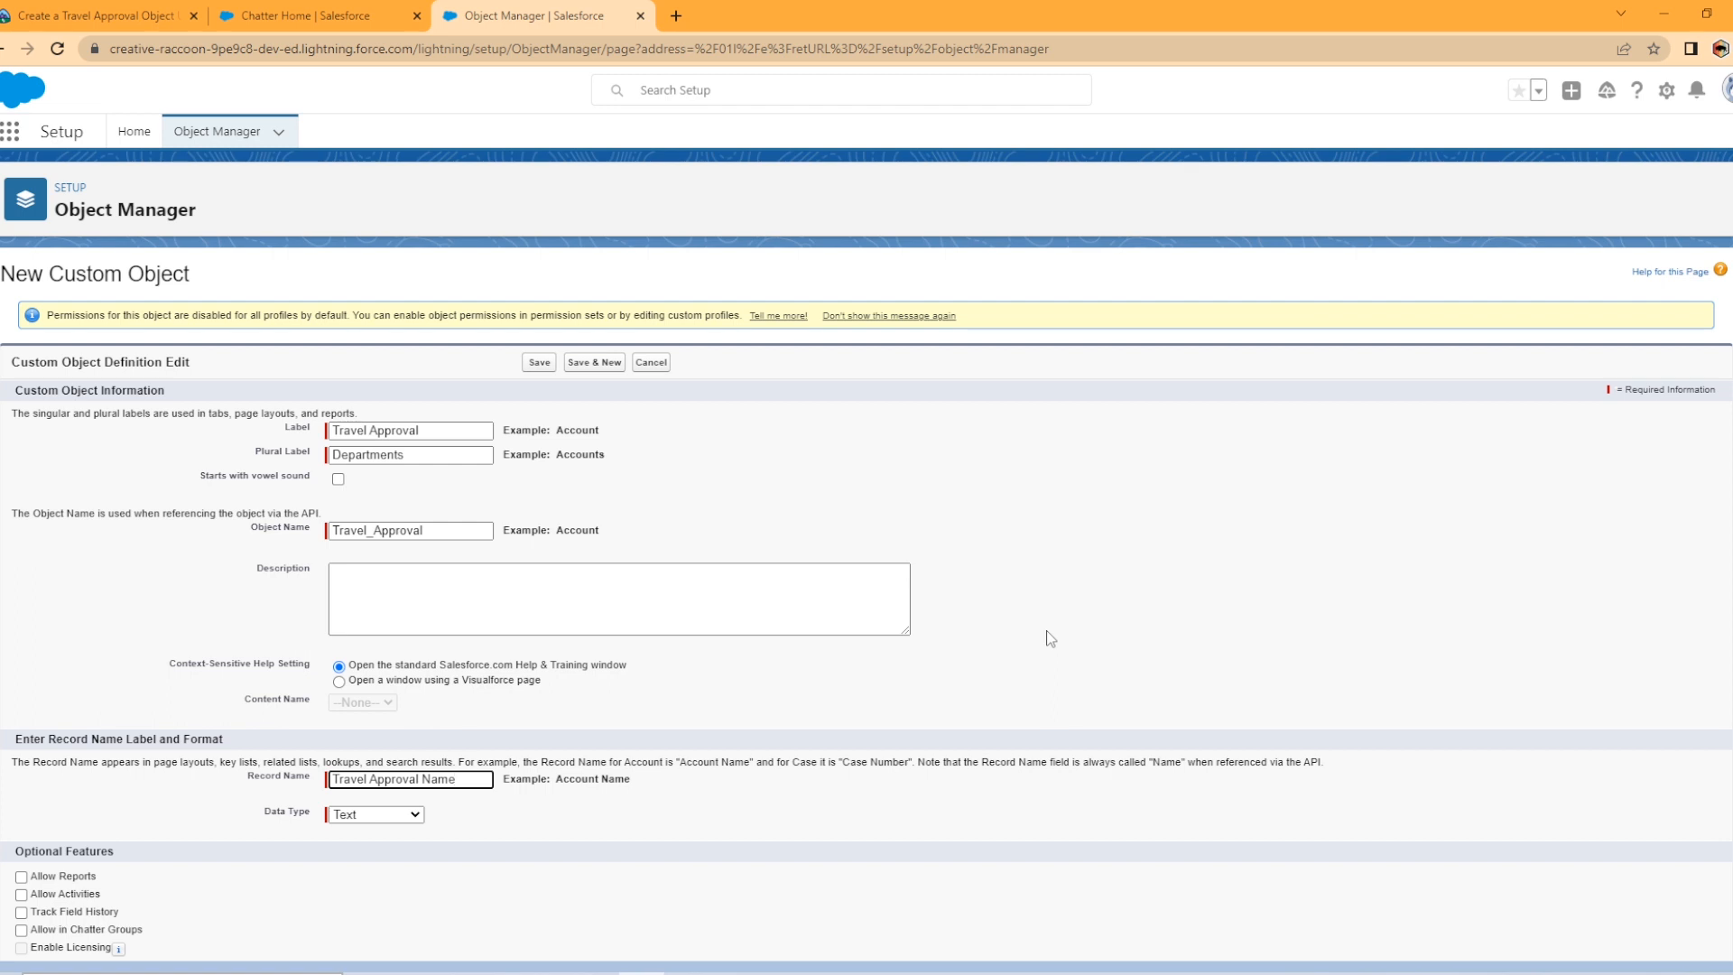
{"action": "key", "text": "BackSpace"}
{"action": "key", "text": "BackSpace"}
{"action": "key", "text": "BackSpace"}
{"action": "key", "text": "BackSpace"}
{"action": "type", "text": "#"}
{"action": "left_click", "coordinate": [368, 817]}
{"action": "left_click", "coordinate": [375, 846]}
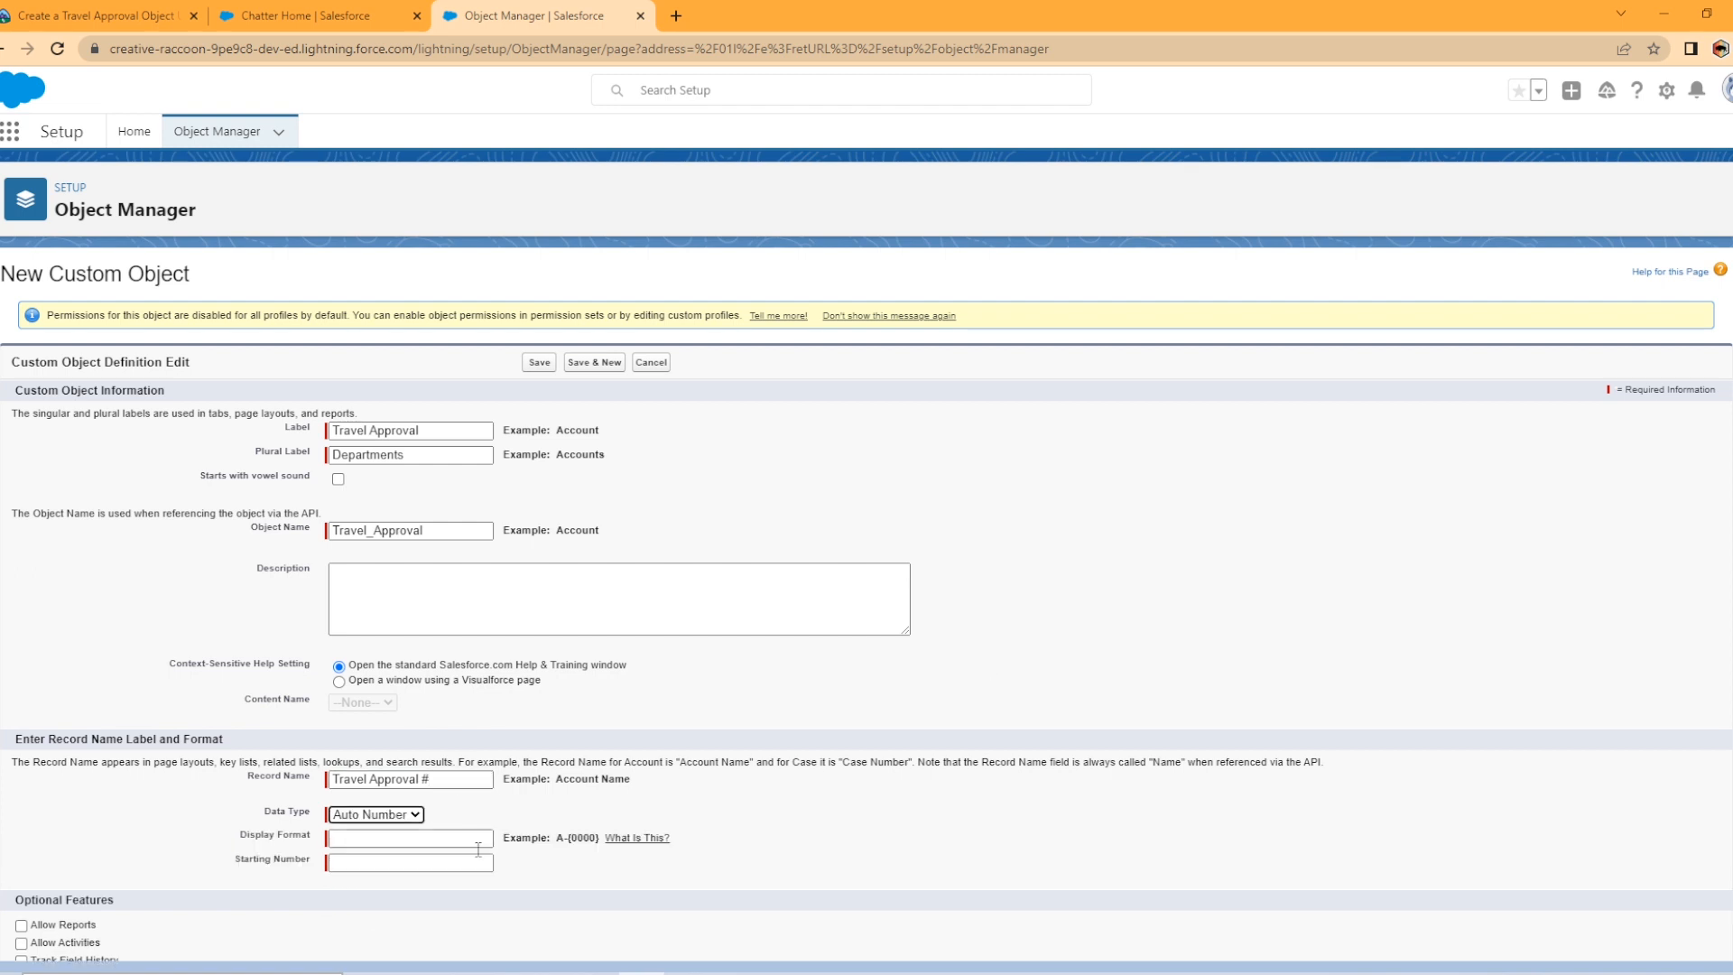
- Set the auto number's display format to TA-{00000} and its starting number to 1
{"action": "left_click", "coordinate": [457, 835]}
{"action": "type", "text": "TA-{00000}"}
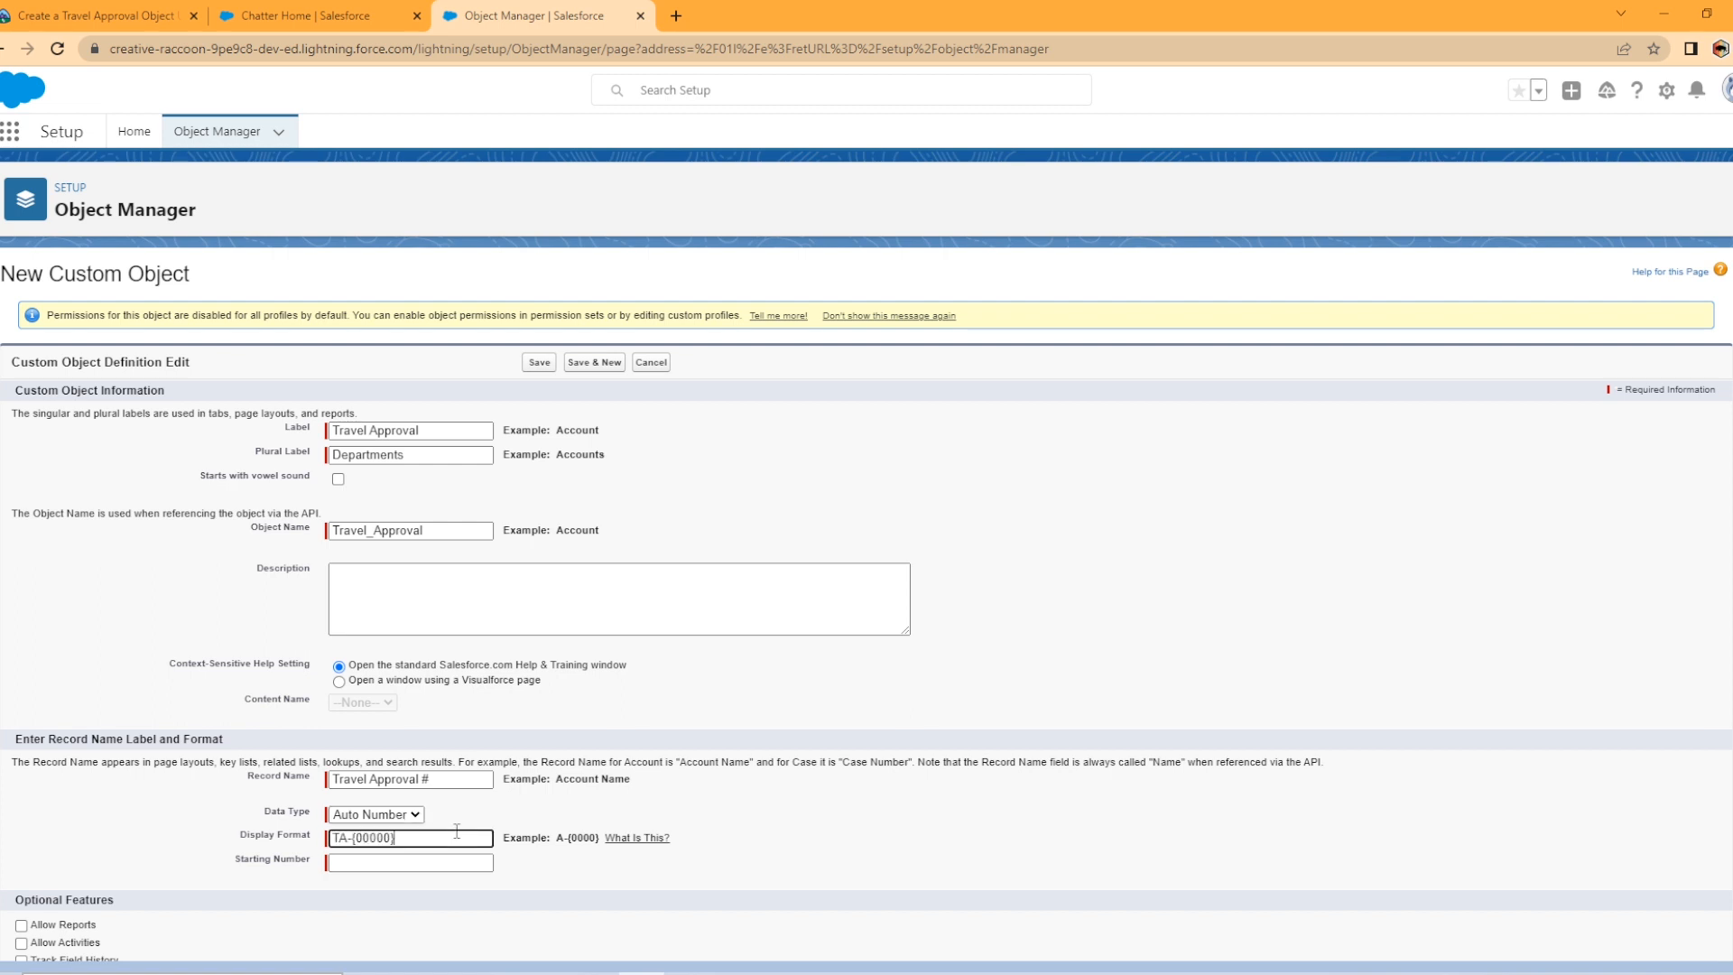
{"action": "left_click", "coordinate": [388, 861]}
{"action": "type", "text": "1"}
- Enable reports, activities, field history tracking and the New Custom Tab Wizard launch for Travel Approval, and save the object
{"action": "scroll", "coordinate": [792, 700], "scroll_direction": "down", "scroll_amount": 3}
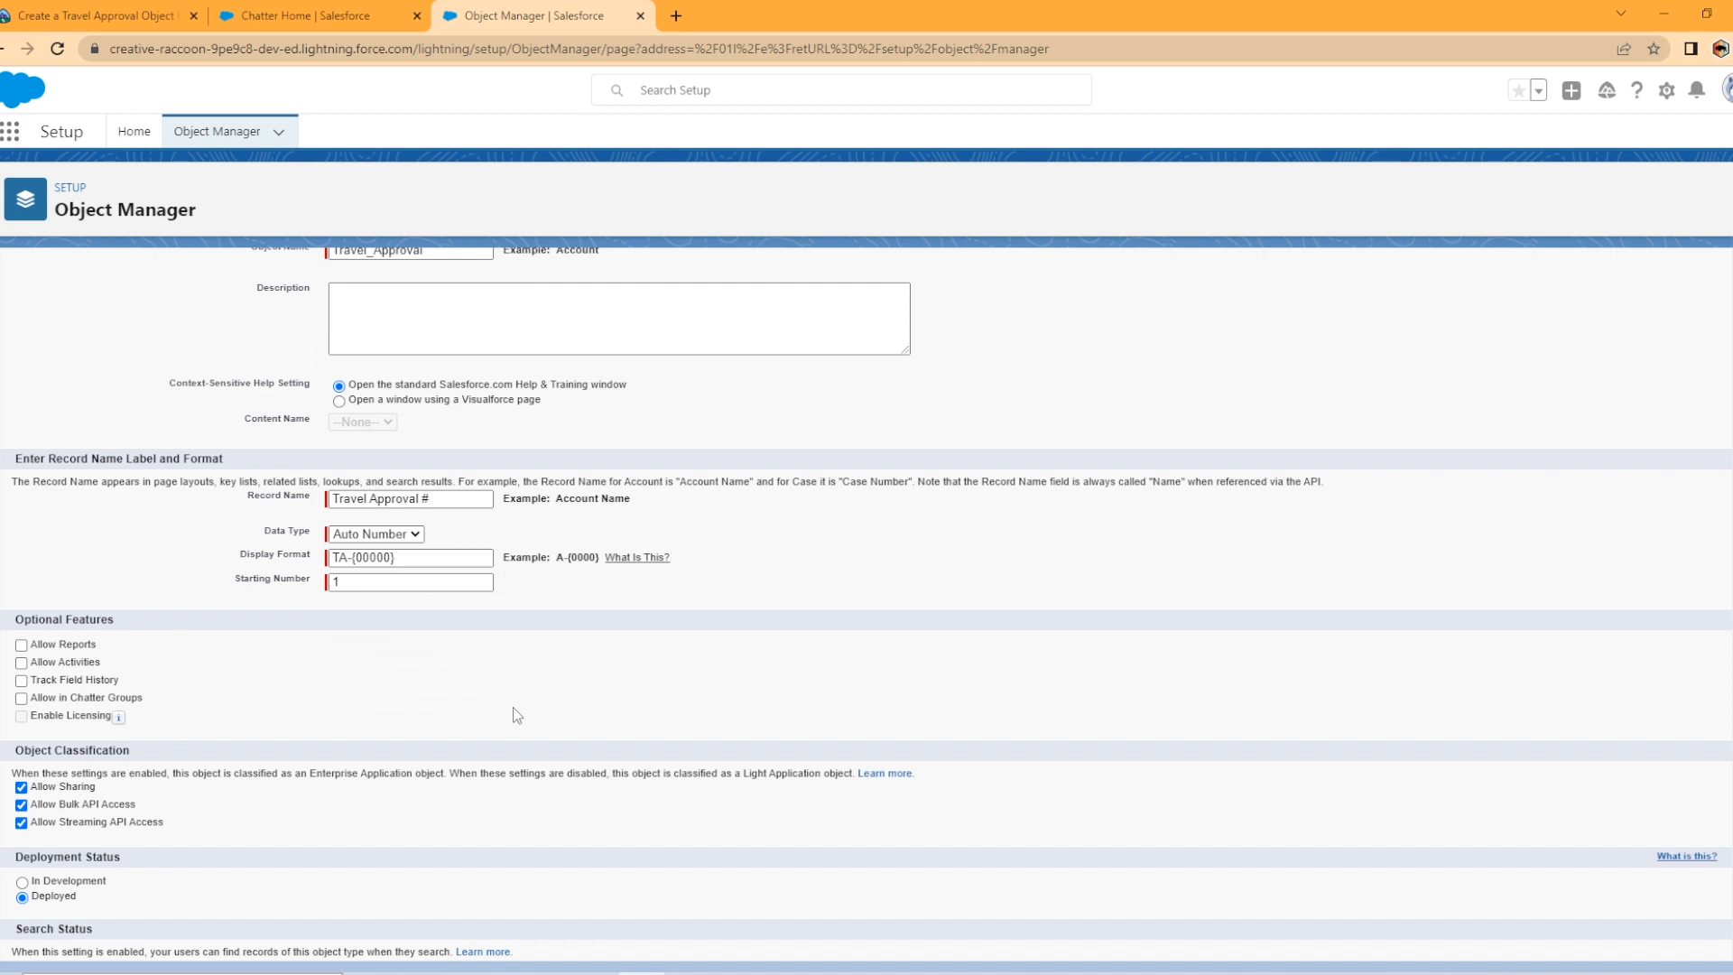
{"action": "left_click", "coordinate": [22, 646]}
{"action": "left_click", "coordinate": [21, 680]}
{"action": "scroll", "coordinate": [27, 819], "scroll_direction": "down", "scroll_amount": 2}
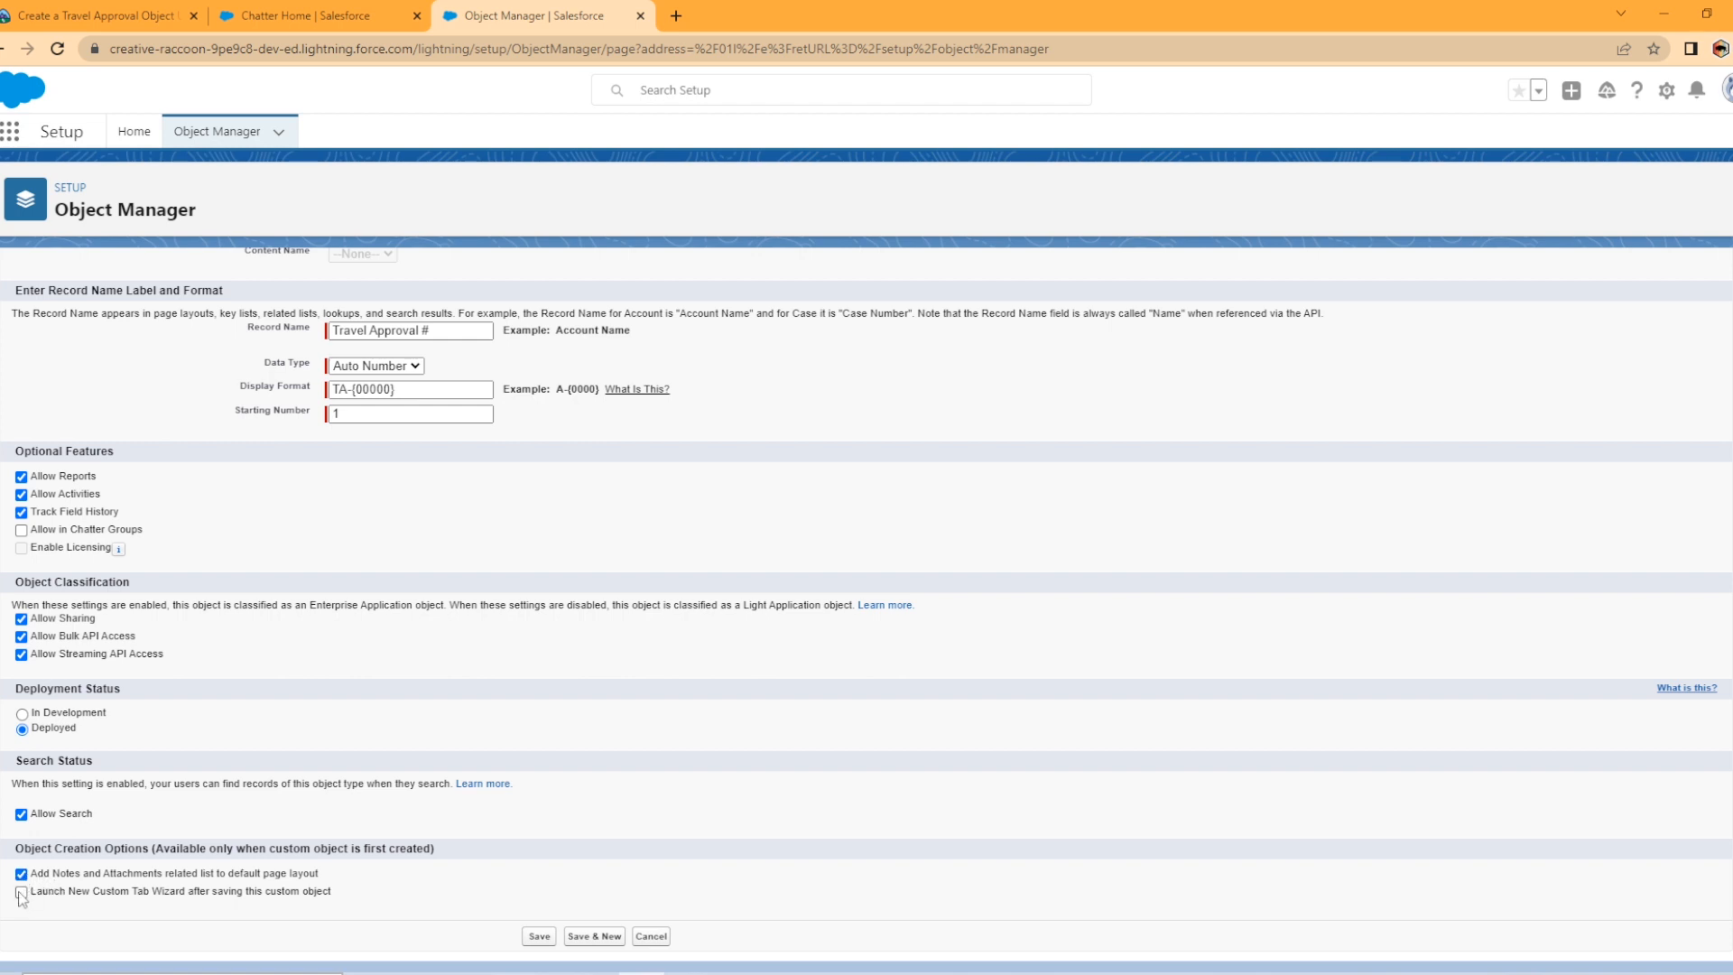
{"action": "left_click", "coordinate": [22, 892]}
{"action": "left_click", "coordinate": [539, 936]}
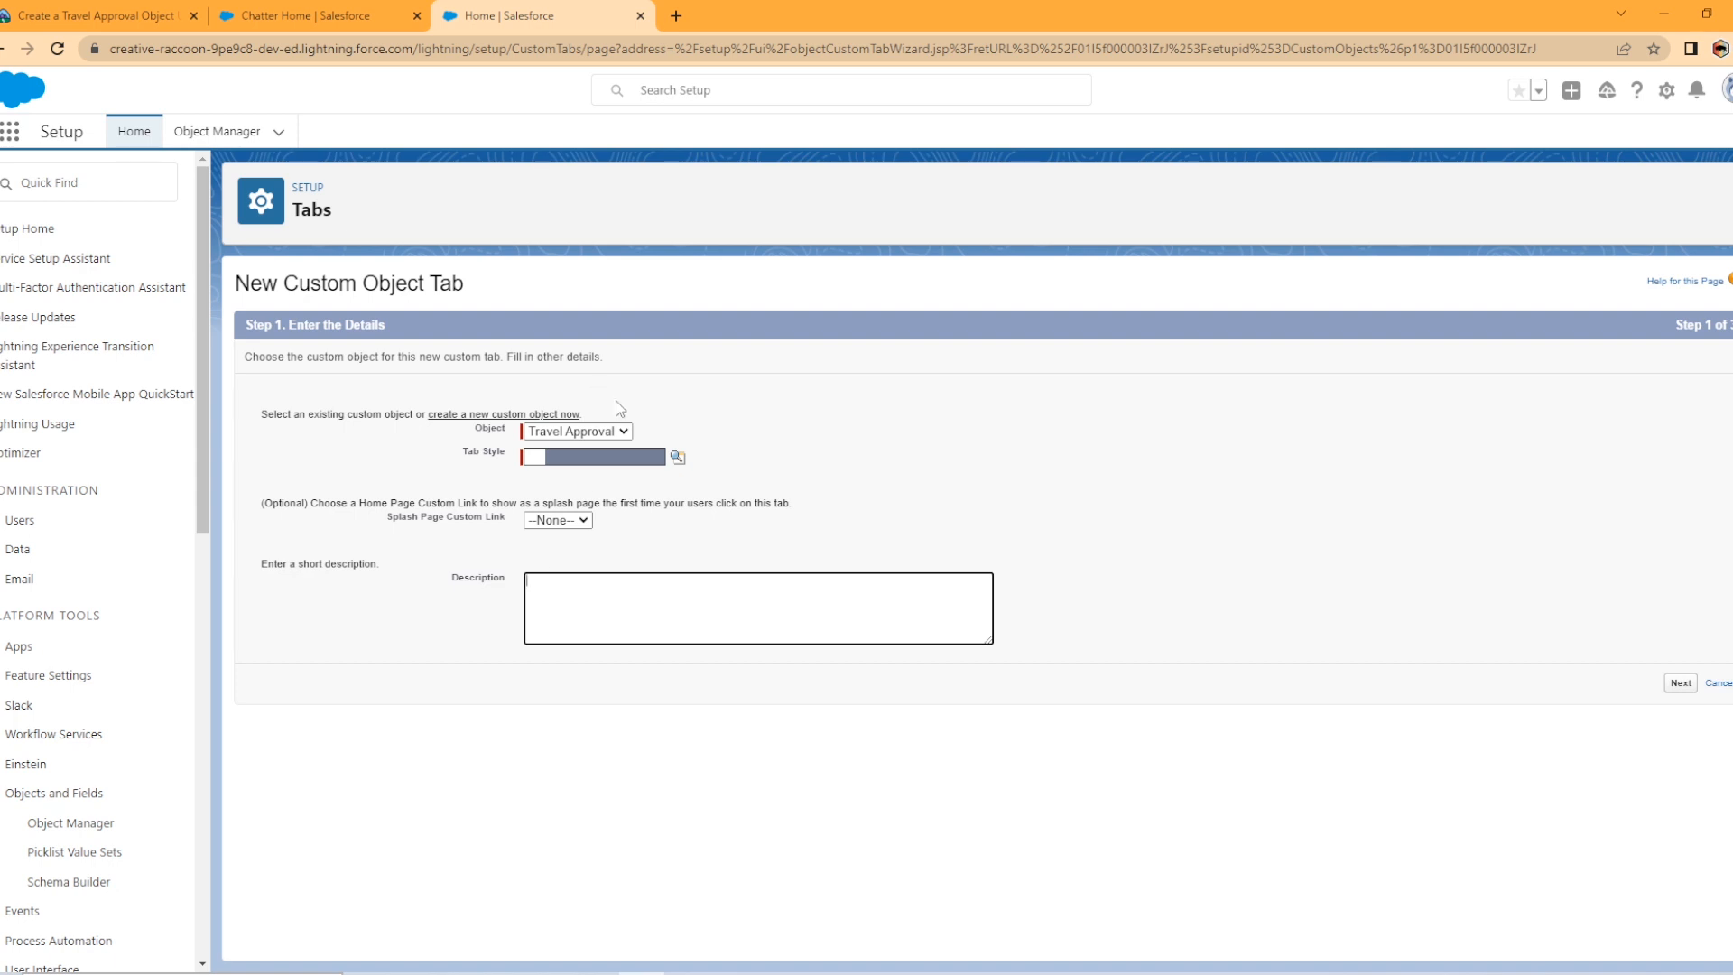
- Choose the Airplane tab style for the Travel Approval tab and keep its visibility at Default On for all profiles
{"action": "left_click", "coordinate": [678, 458]}
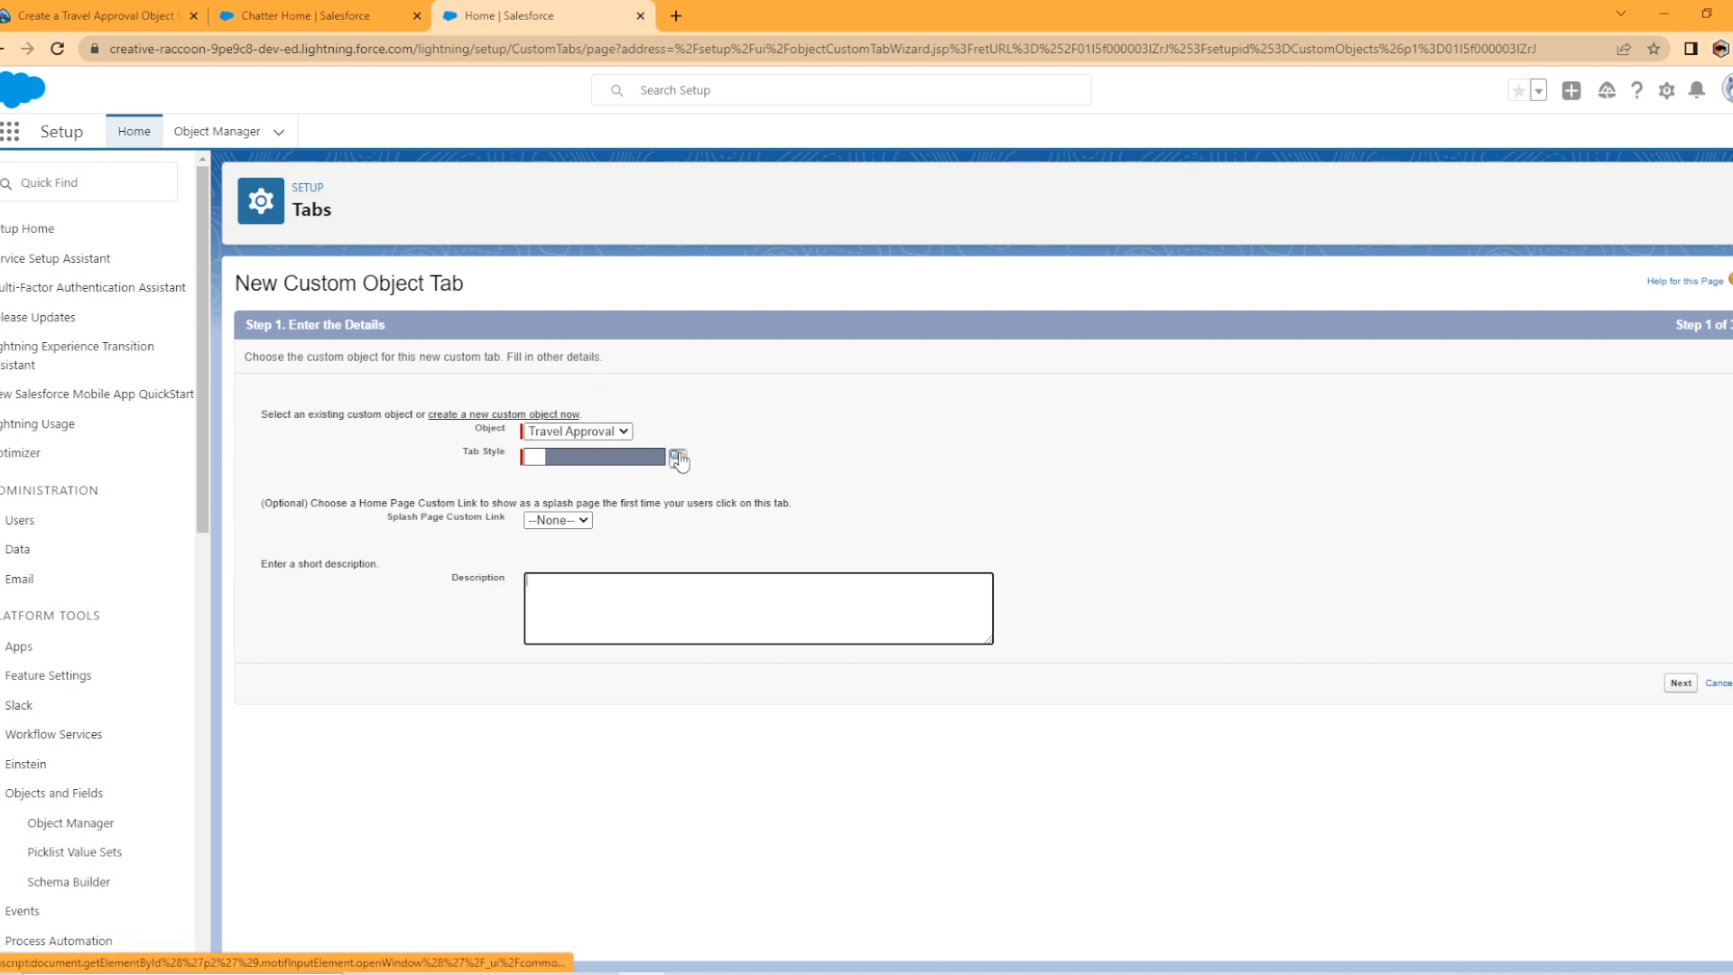
{"action": "left_click_drag", "start_coordinate": [487, 458], "coordinate": [626, 446]}
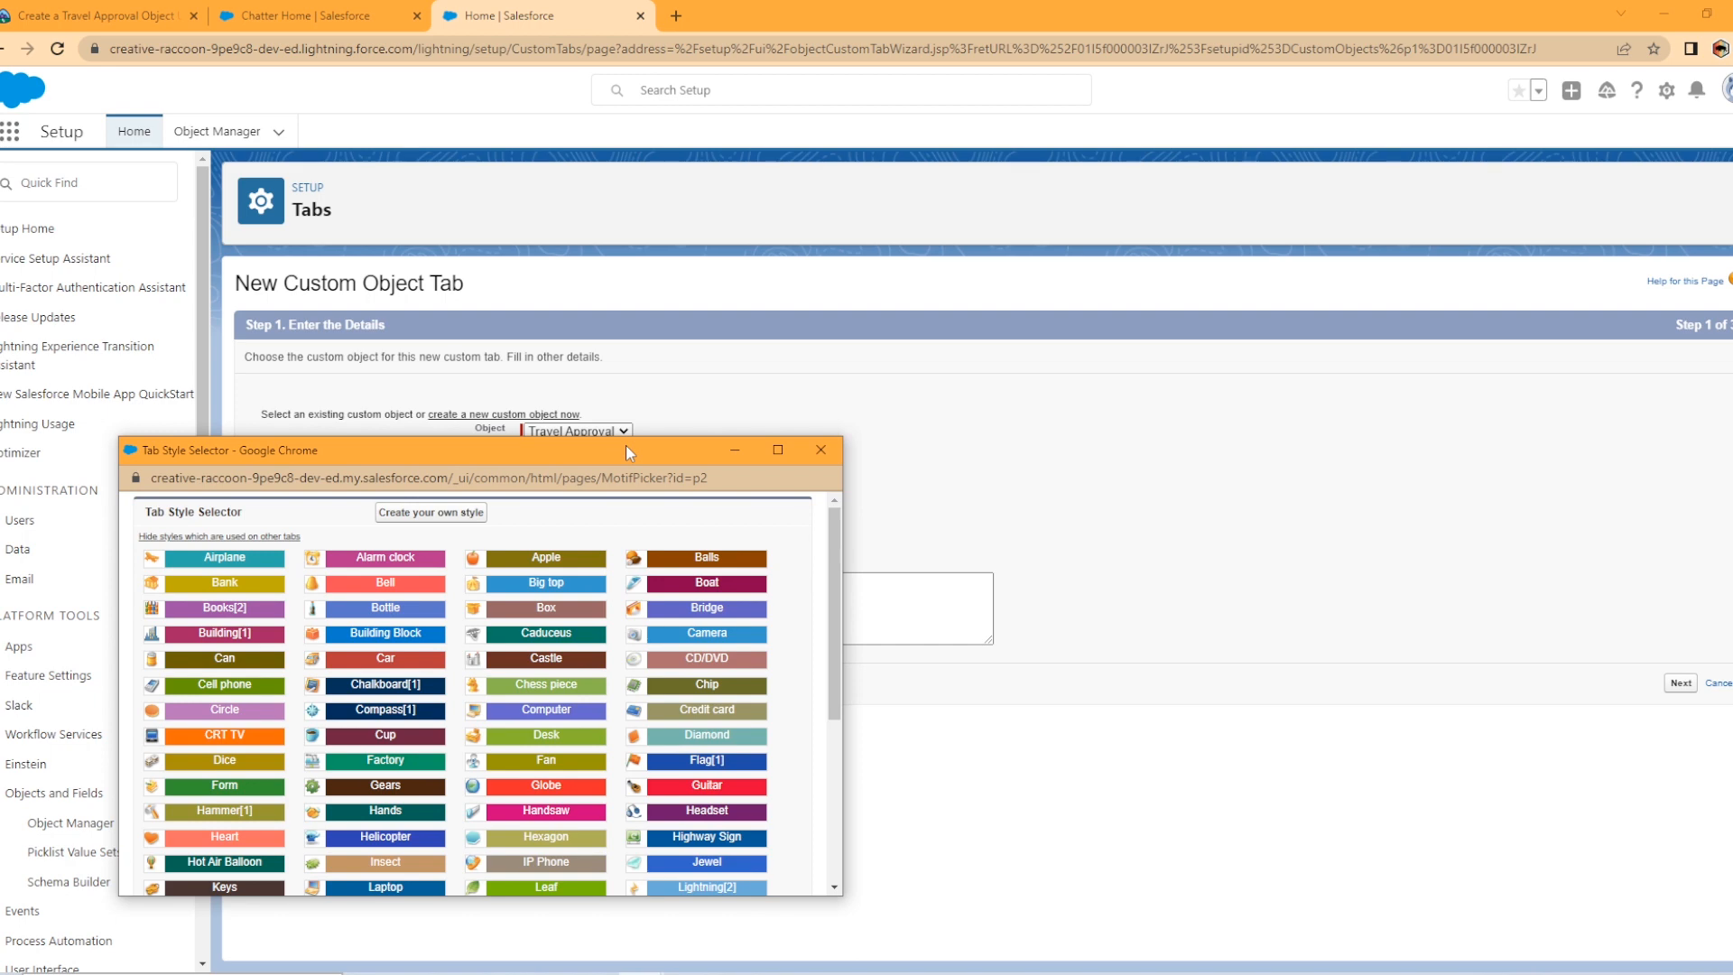
{"action": "left_click", "coordinate": [237, 559]}
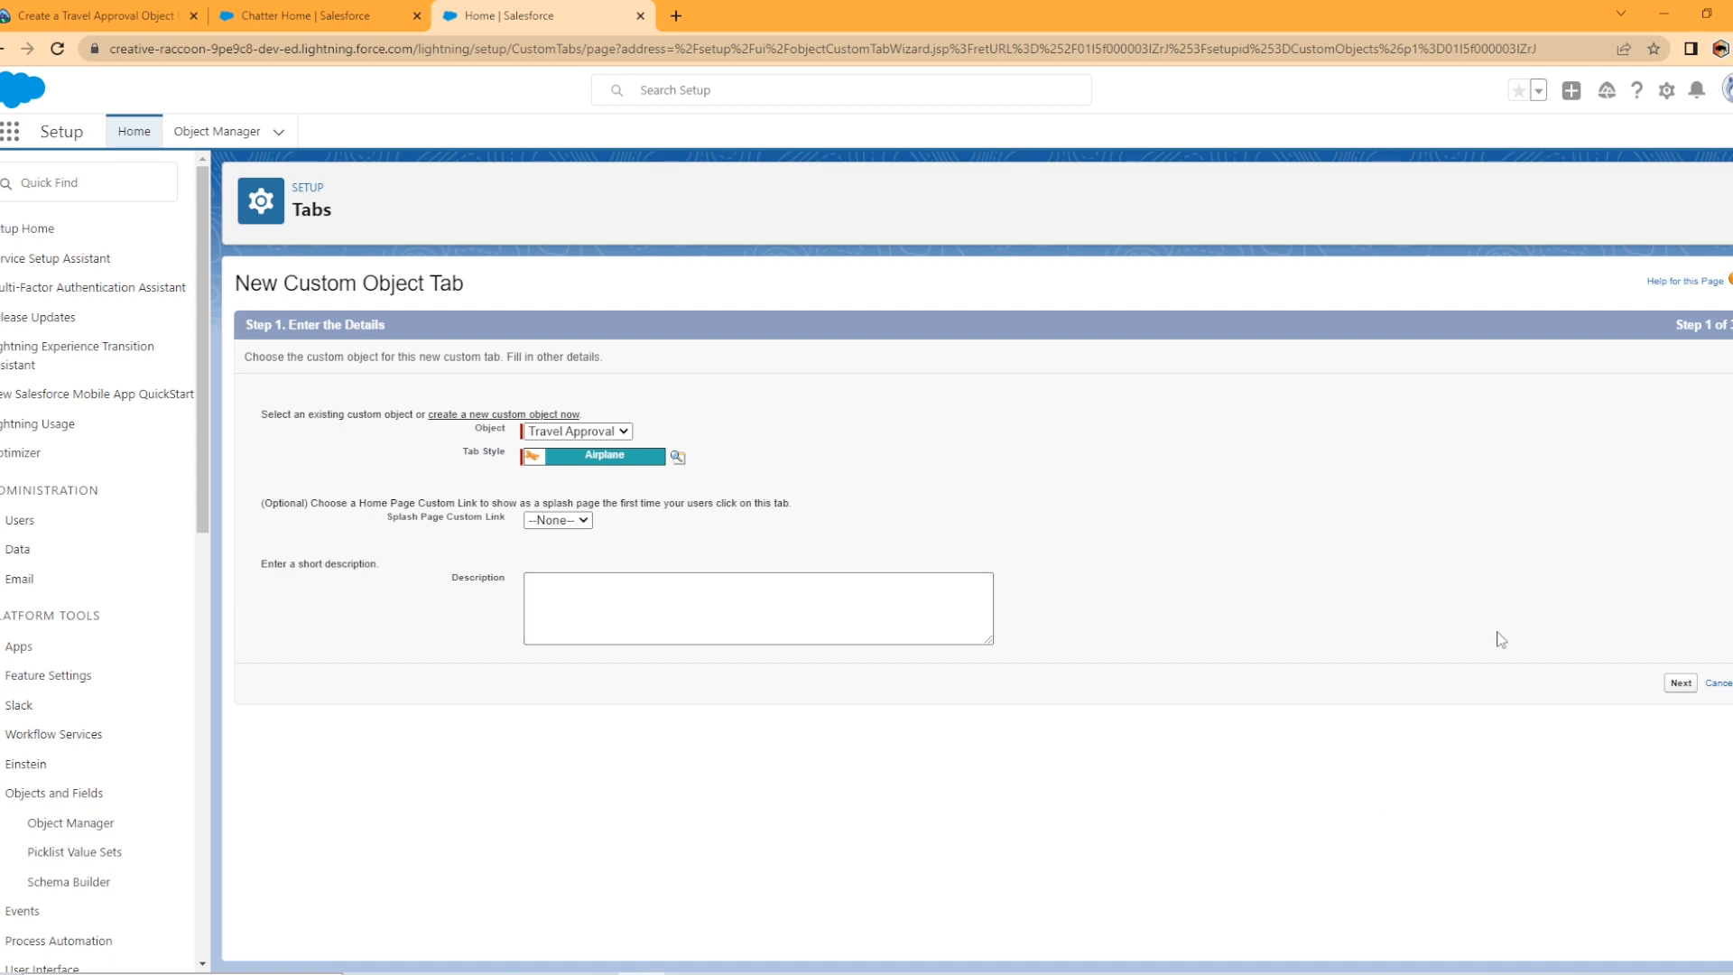
{"action": "left_click", "coordinate": [1680, 683]}
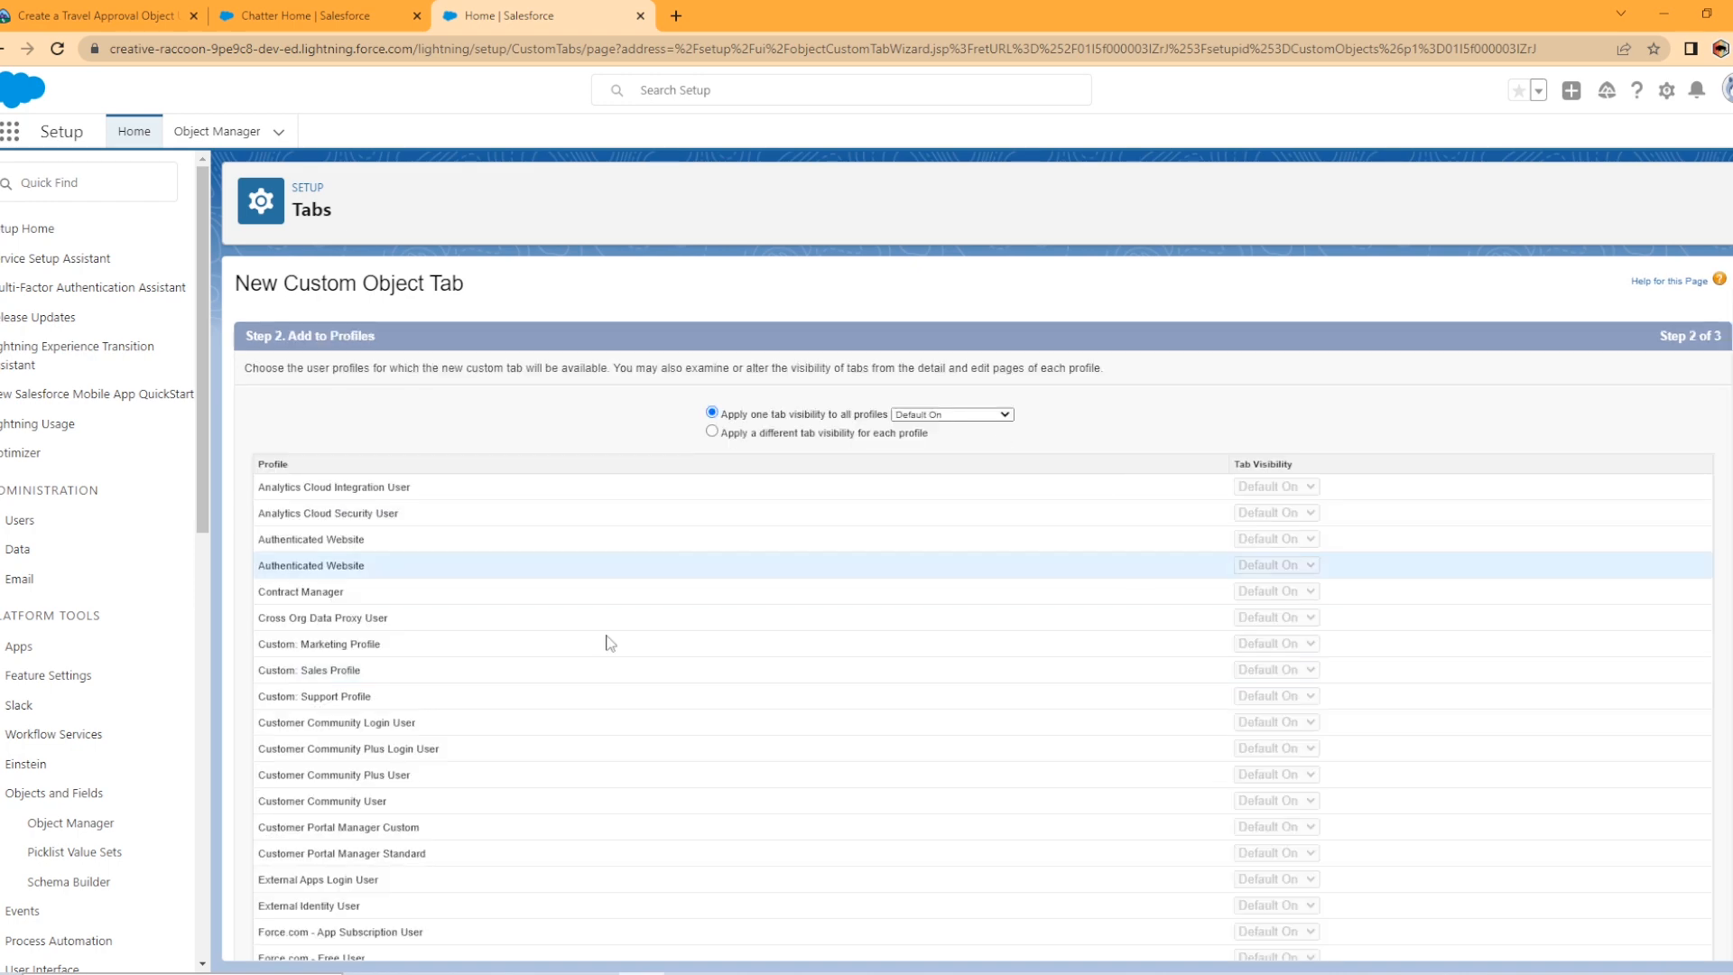
{"action": "scroll", "coordinate": [1500, 782], "scroll_direction": "down", "scroll_amount": 6}
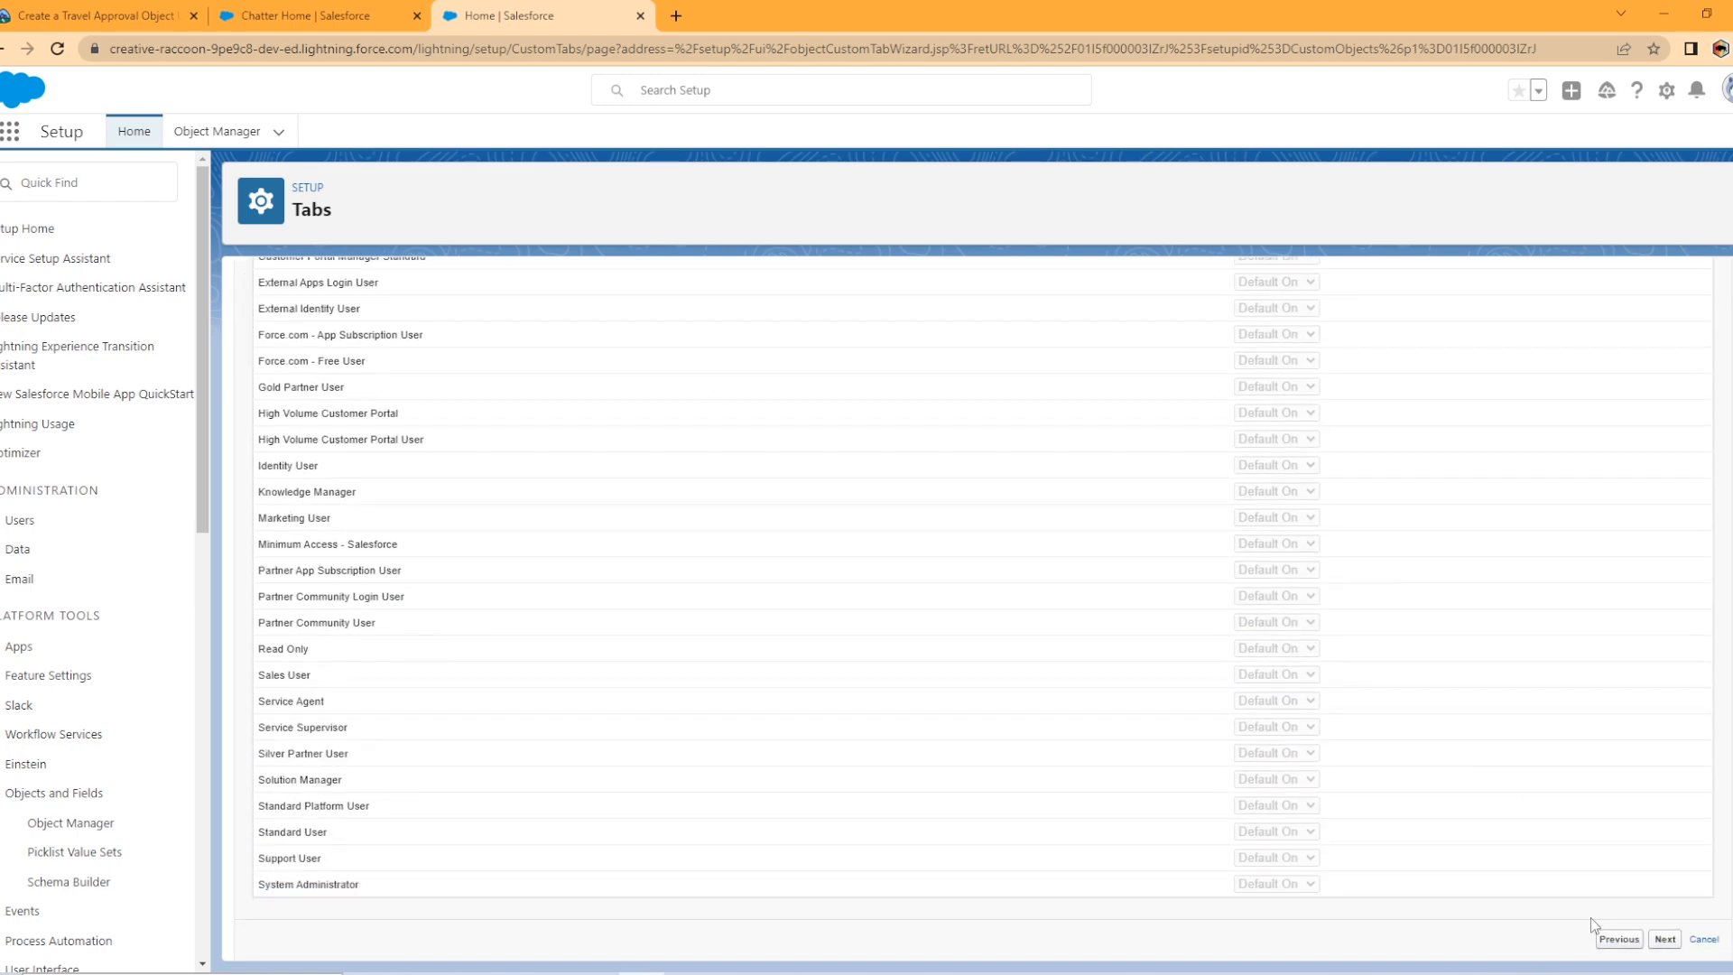
{"action": "left_click", "coordinate": [1665, 939]}
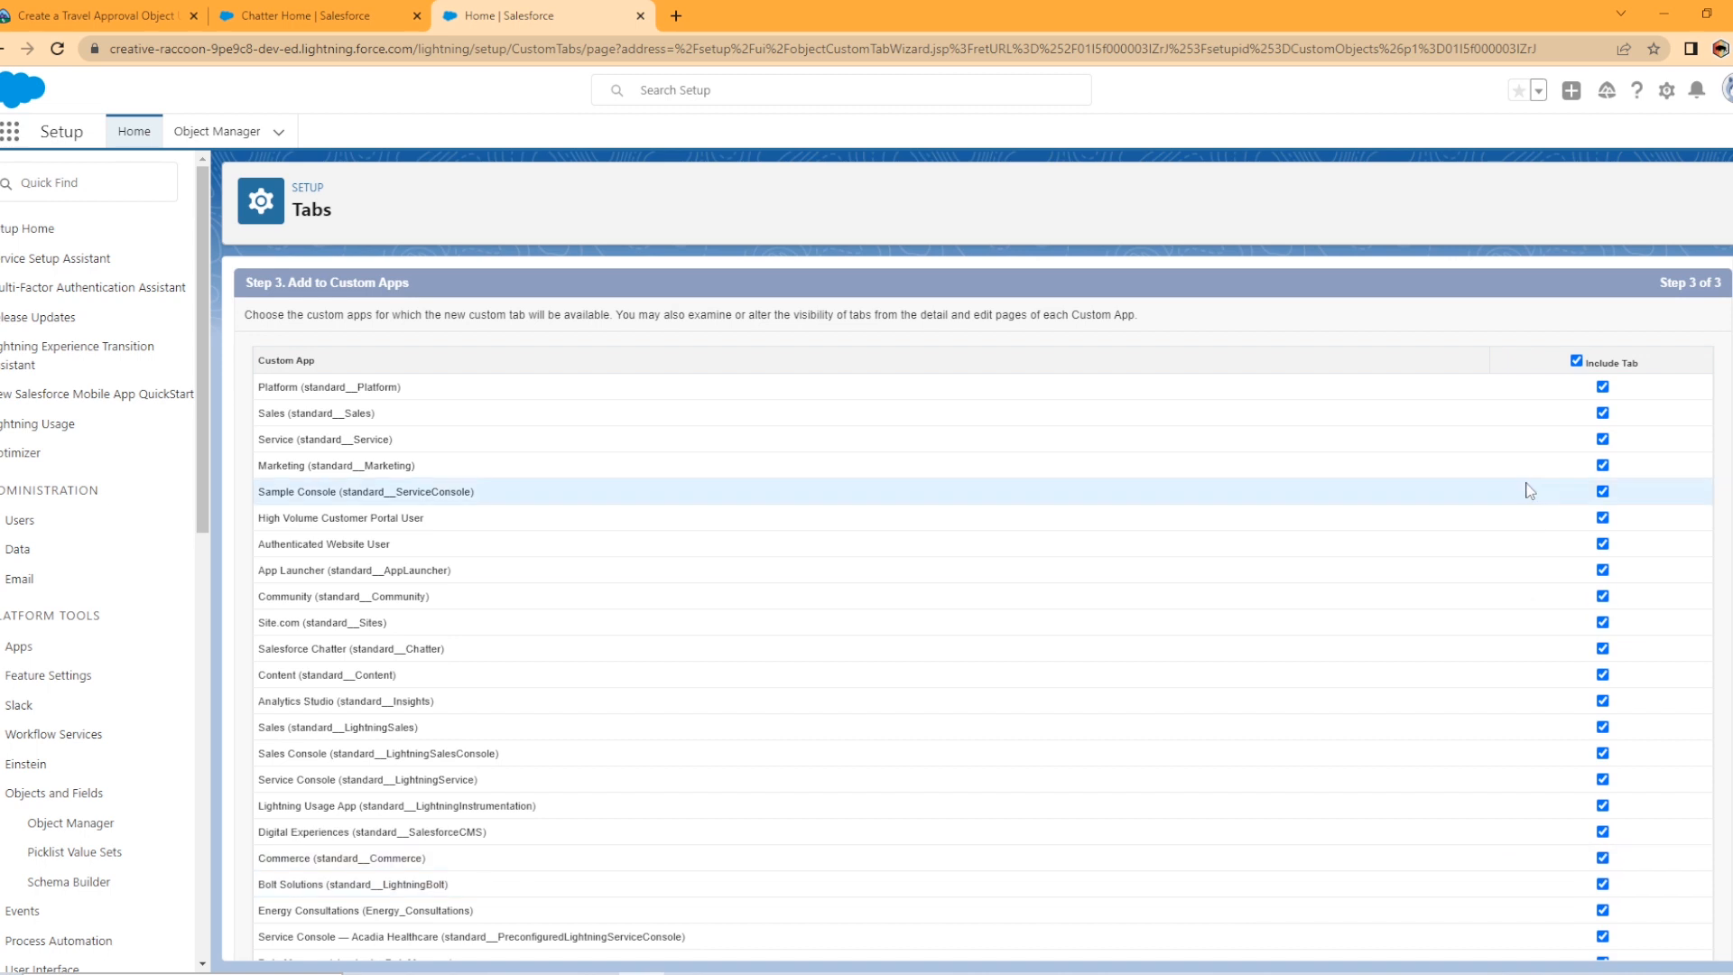
- Include the Travel Approval tab only in the Travel App, excluding all other custom apps, and save it
{"action": "left_click", "coordinate": [1575, 361]}
{"action": "scroll", "coordinate": [1296, 701], "scroll_direction": "down", "scroll_amount": 3}
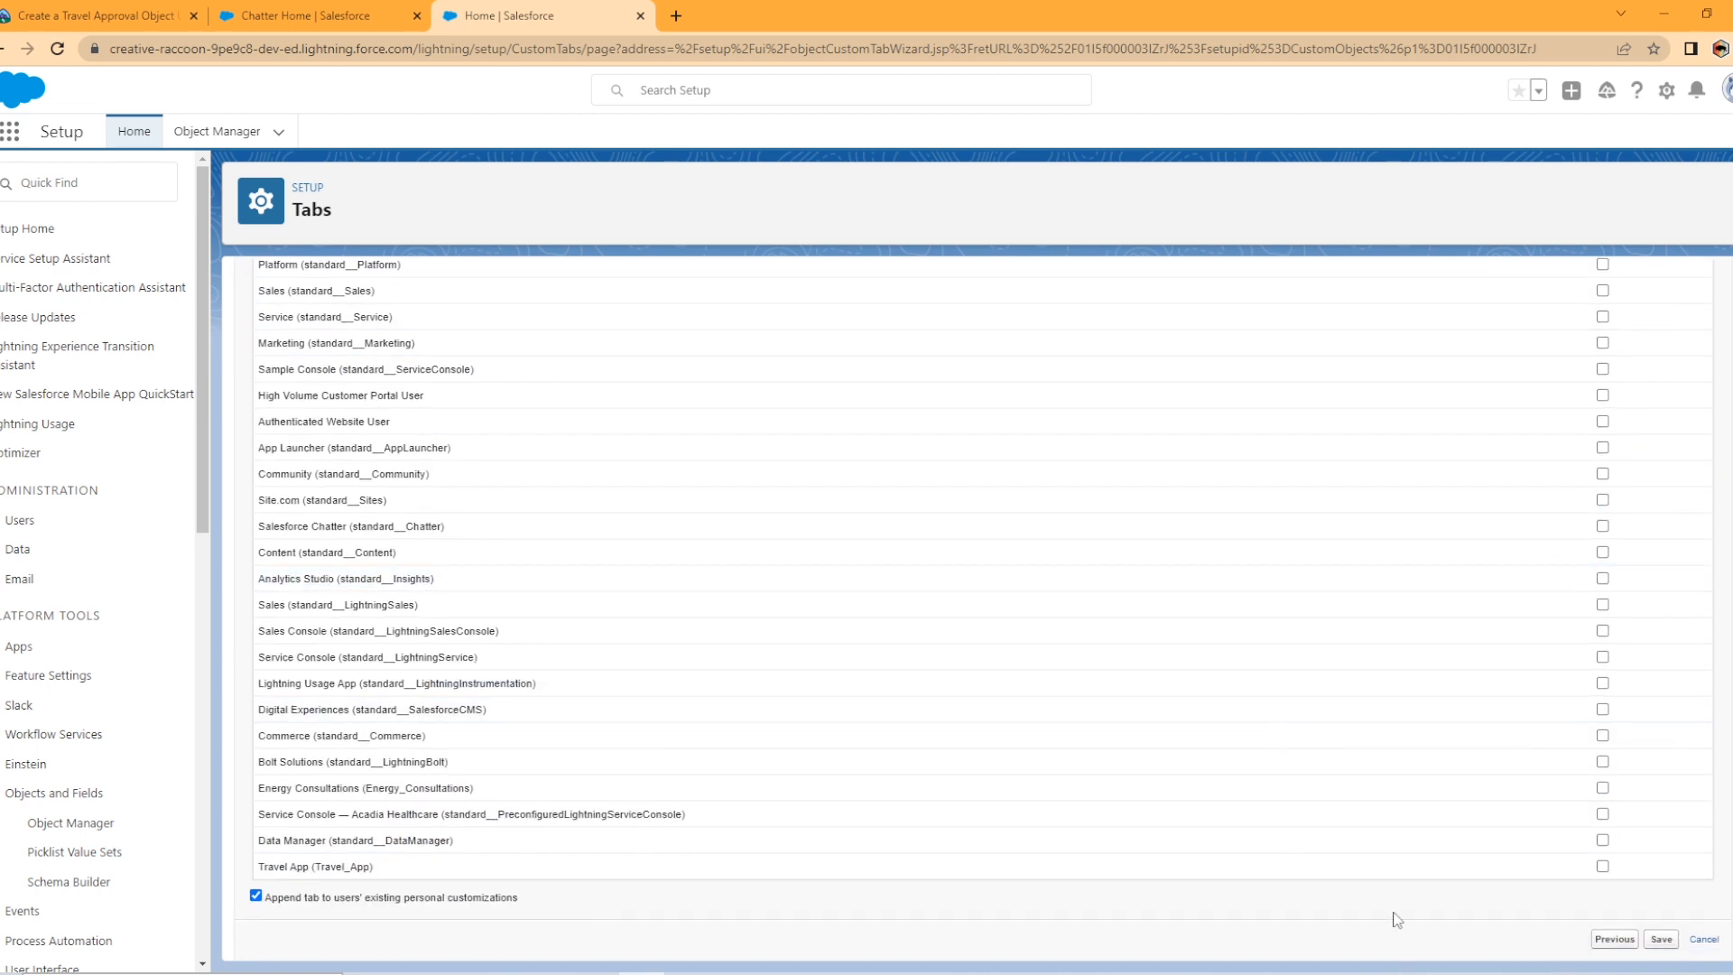
{"action": "left_click", "coordinate": [1603, 866]}
{"action": "left_click", "coordinate": [1661, 938]}
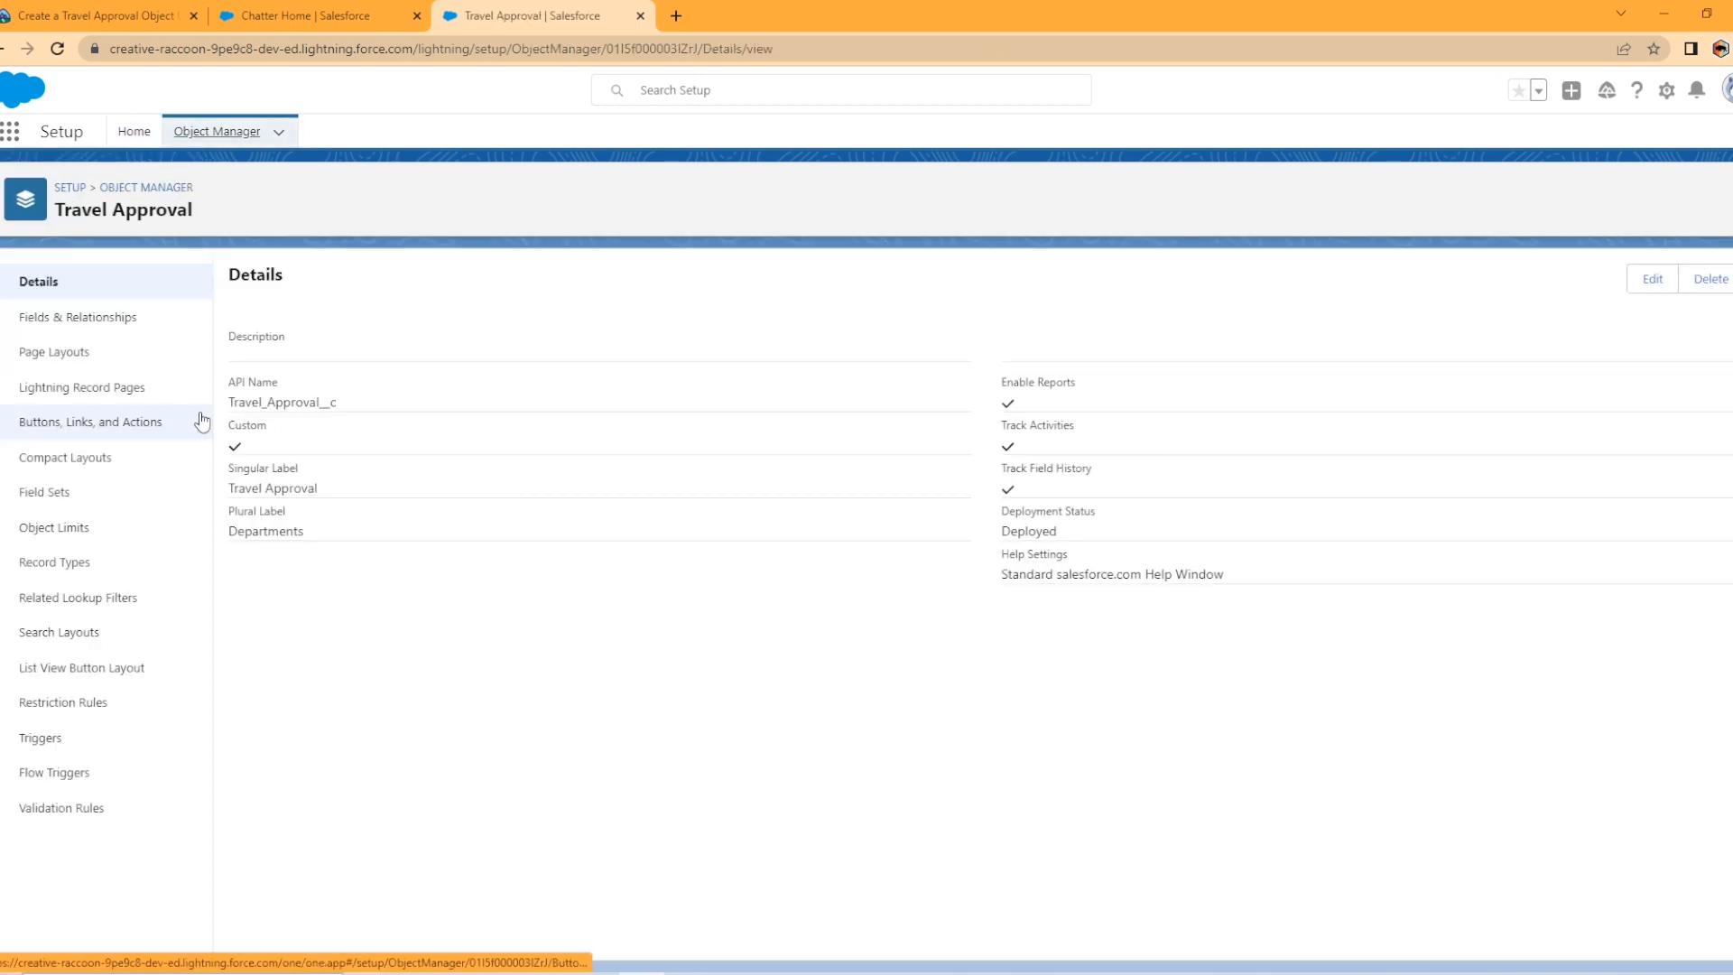
- Create a Text Area field labelled Purpose of Trip on Travel Approval and save it with the default field security and page layout
{"action": "left_click", "coordinate": [65, 323]}
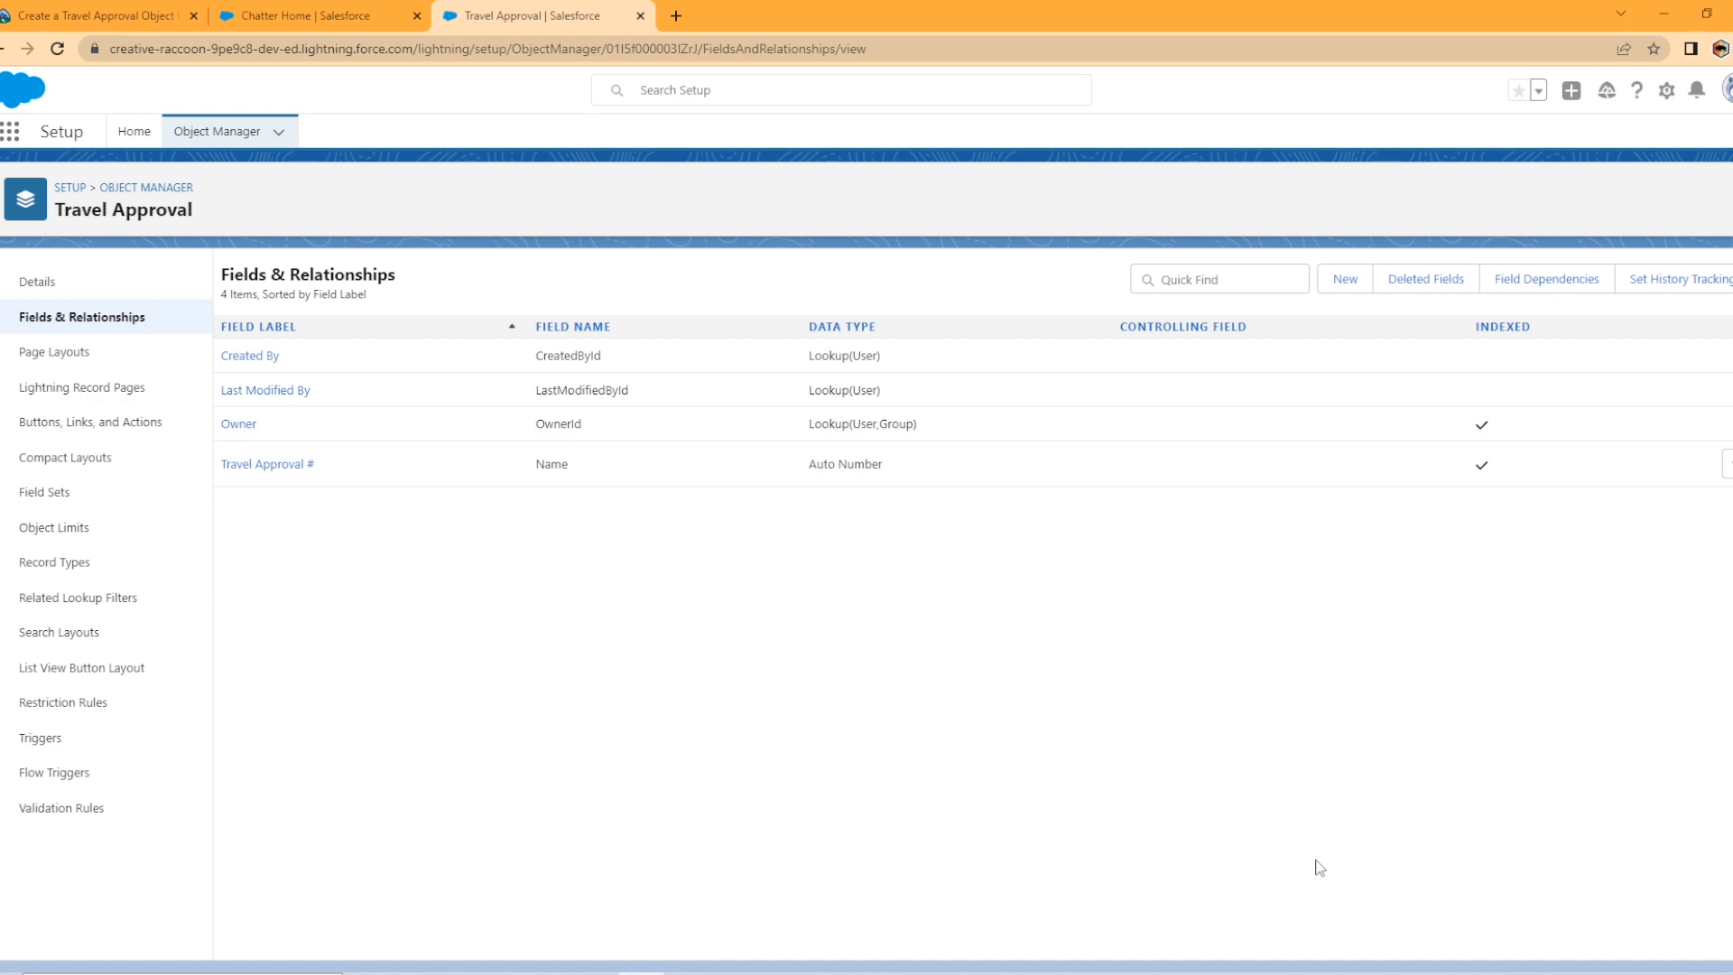
{"action": "left_click", "coordinate": [1339, 282]}
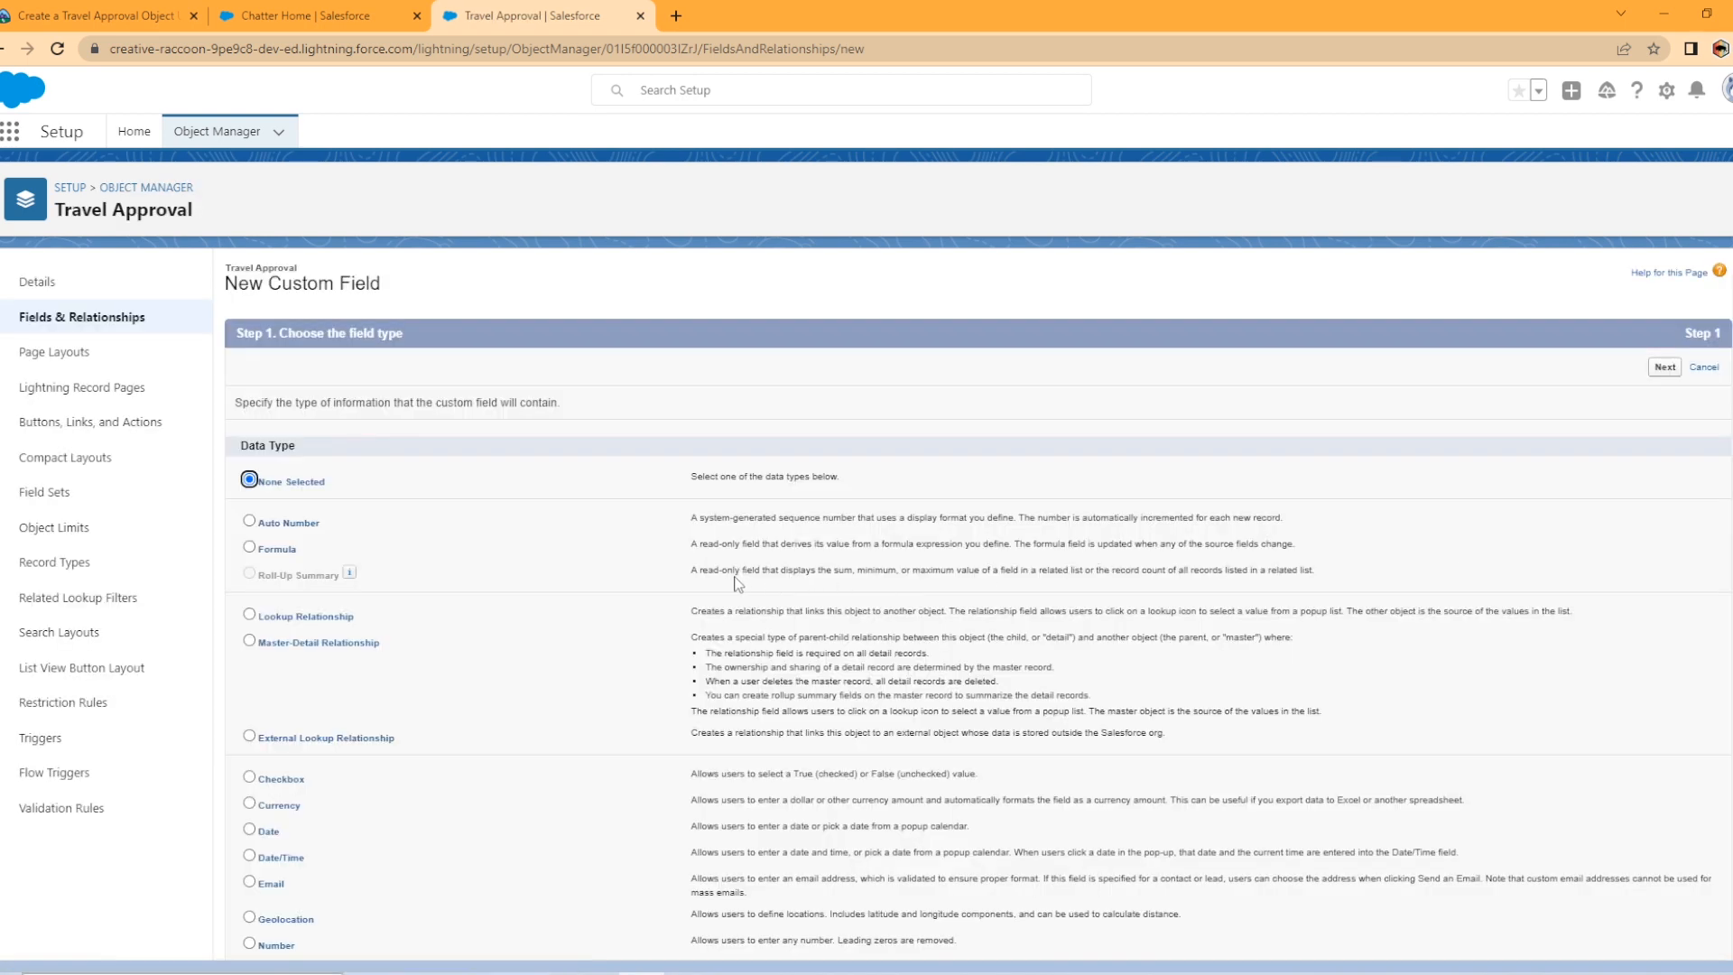
{"action": "scroll", "coordinate": [561, 684], "scroll_direction": "down", "scroll_amount": 2}
{"action": "scroll", "coordinate": [561, 685], "scroll_direction": "down", "scroll_amount": 2}
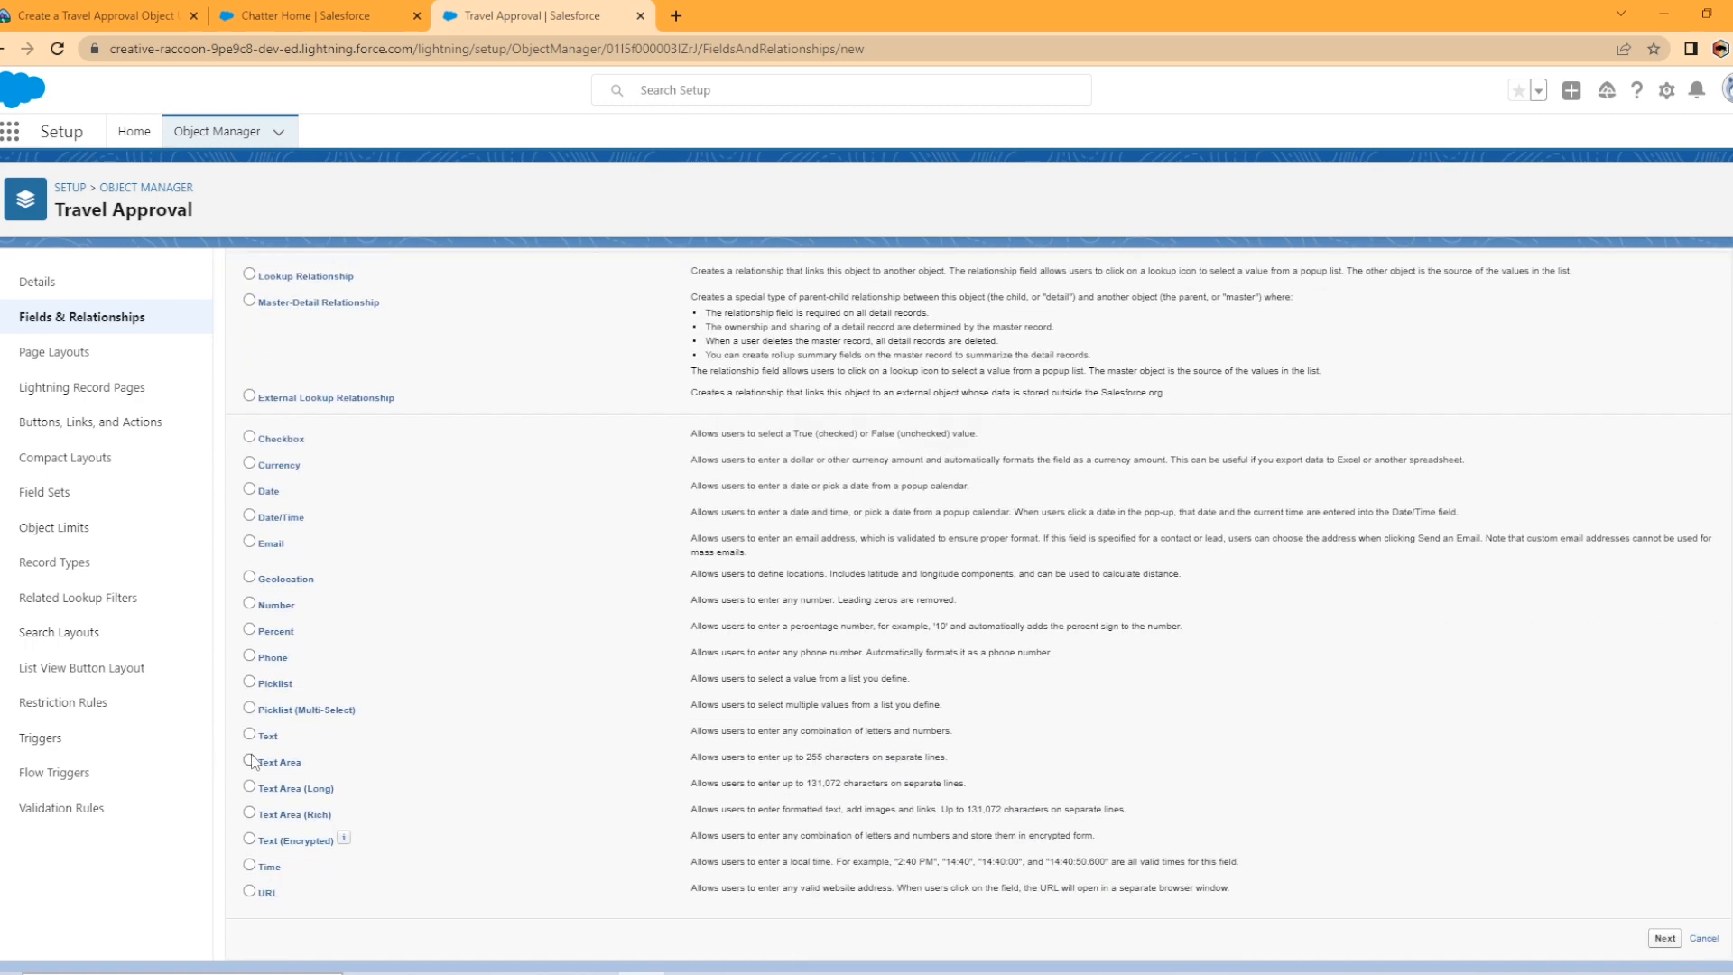
{"action": "left_click", "coordinate": [250, 760]}
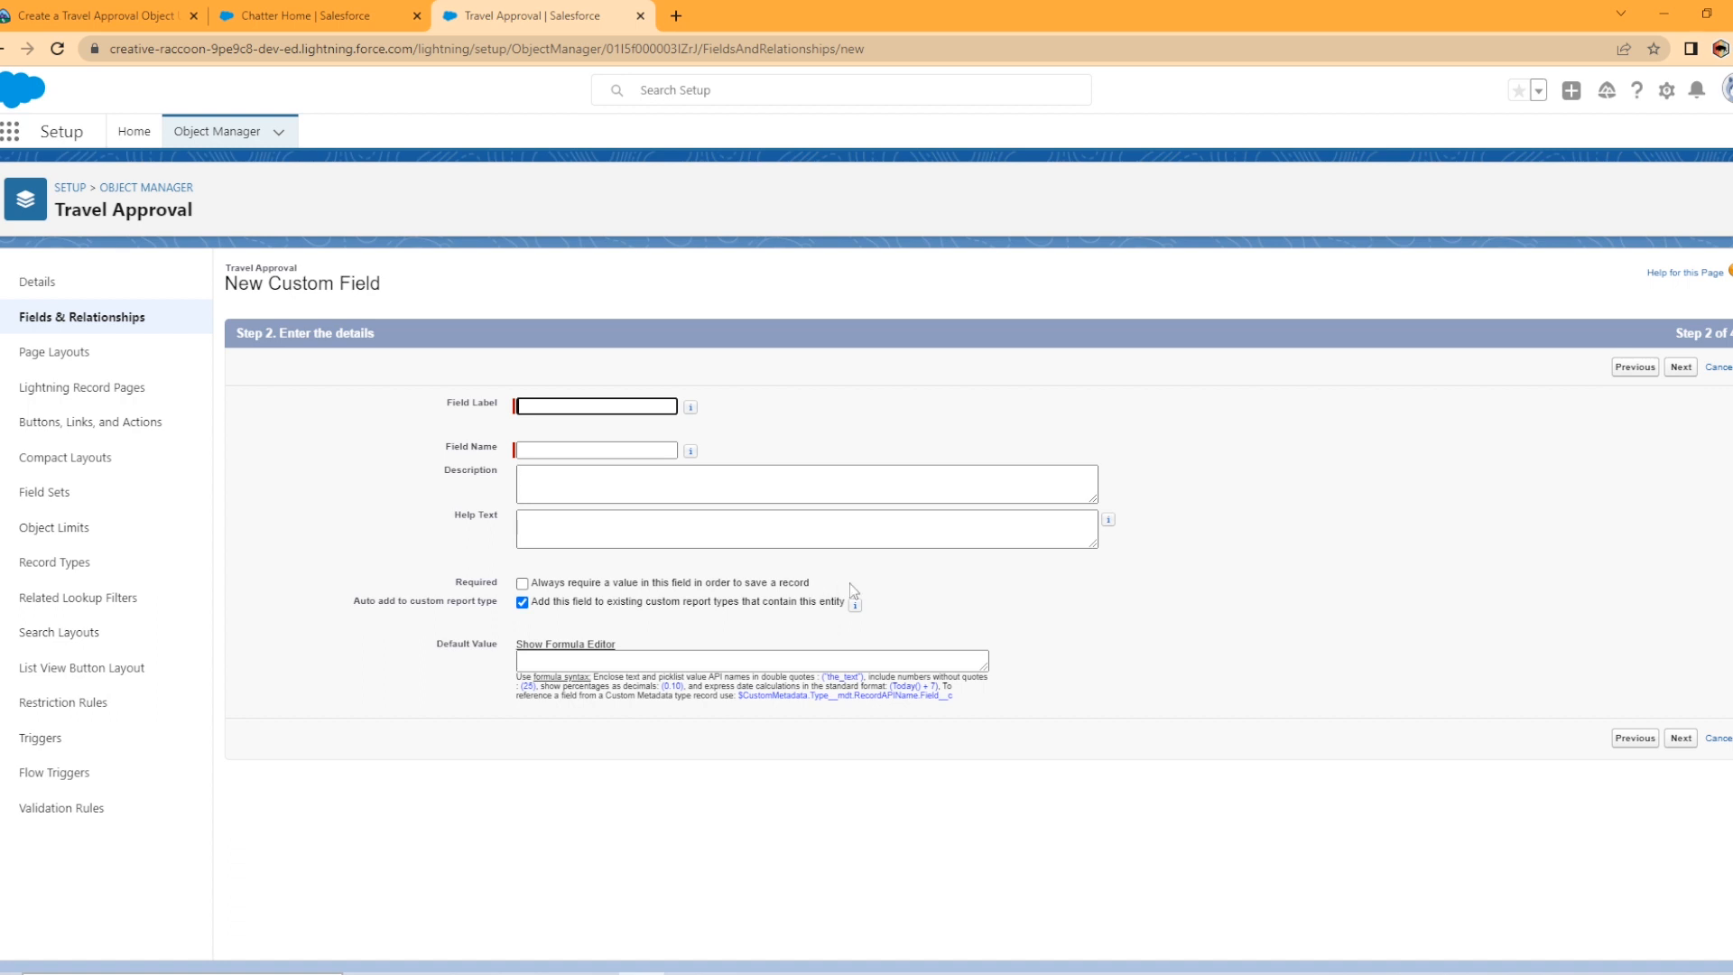
{"action": "type", "text": "Purpose of Trip"}
{"action": "key", "text": "Tab"}
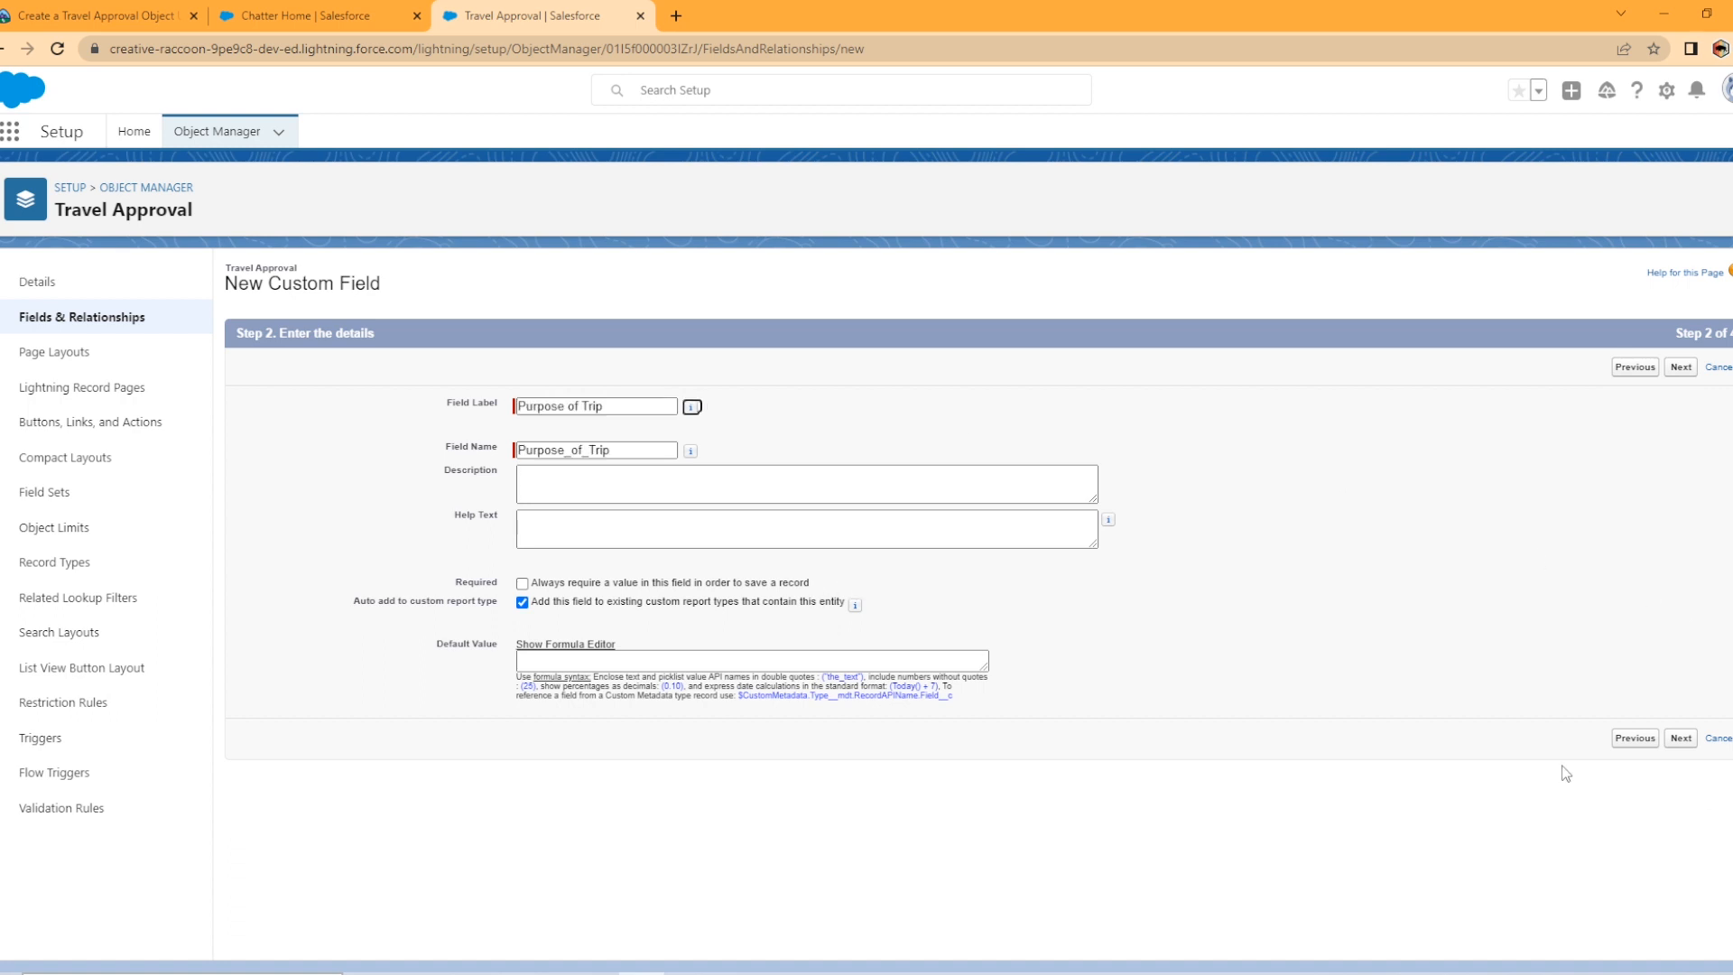
{"action": "left_click", "coordinate": [1680, 739]}
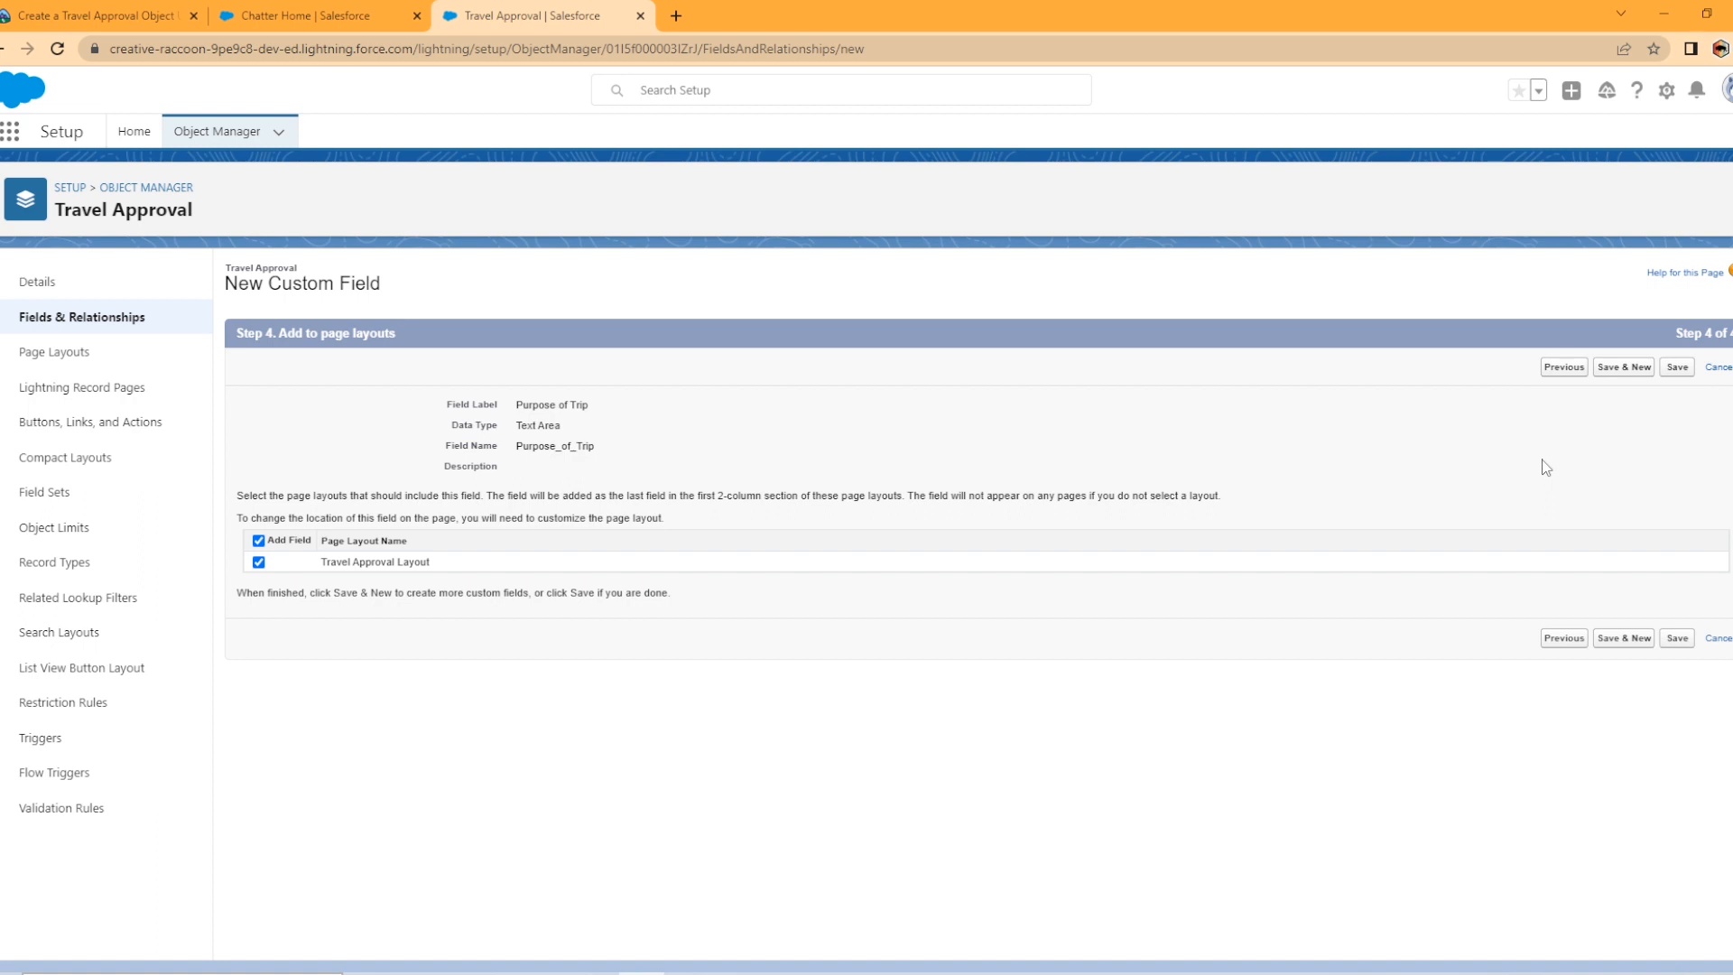
{"action": "left_click", "coordinate": [1677, 367]}
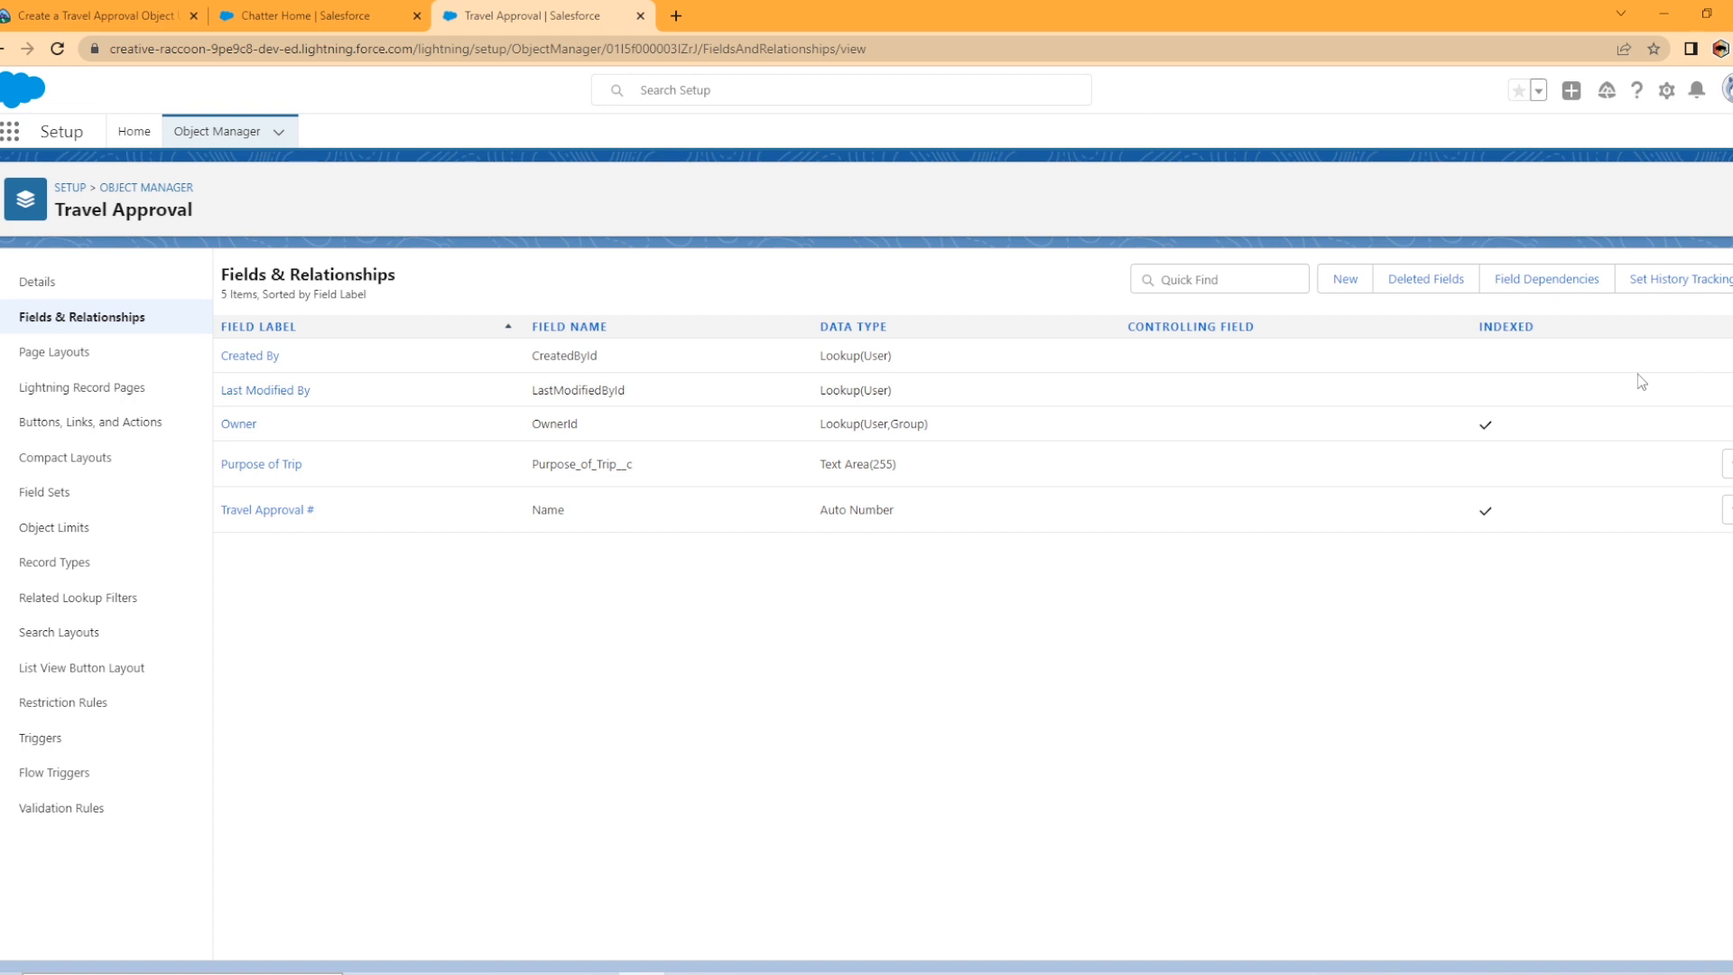
- Start a new Picklist field on Travel Approval with the label Status
{"action": "left_click", "coordinate": [1332, 282]}
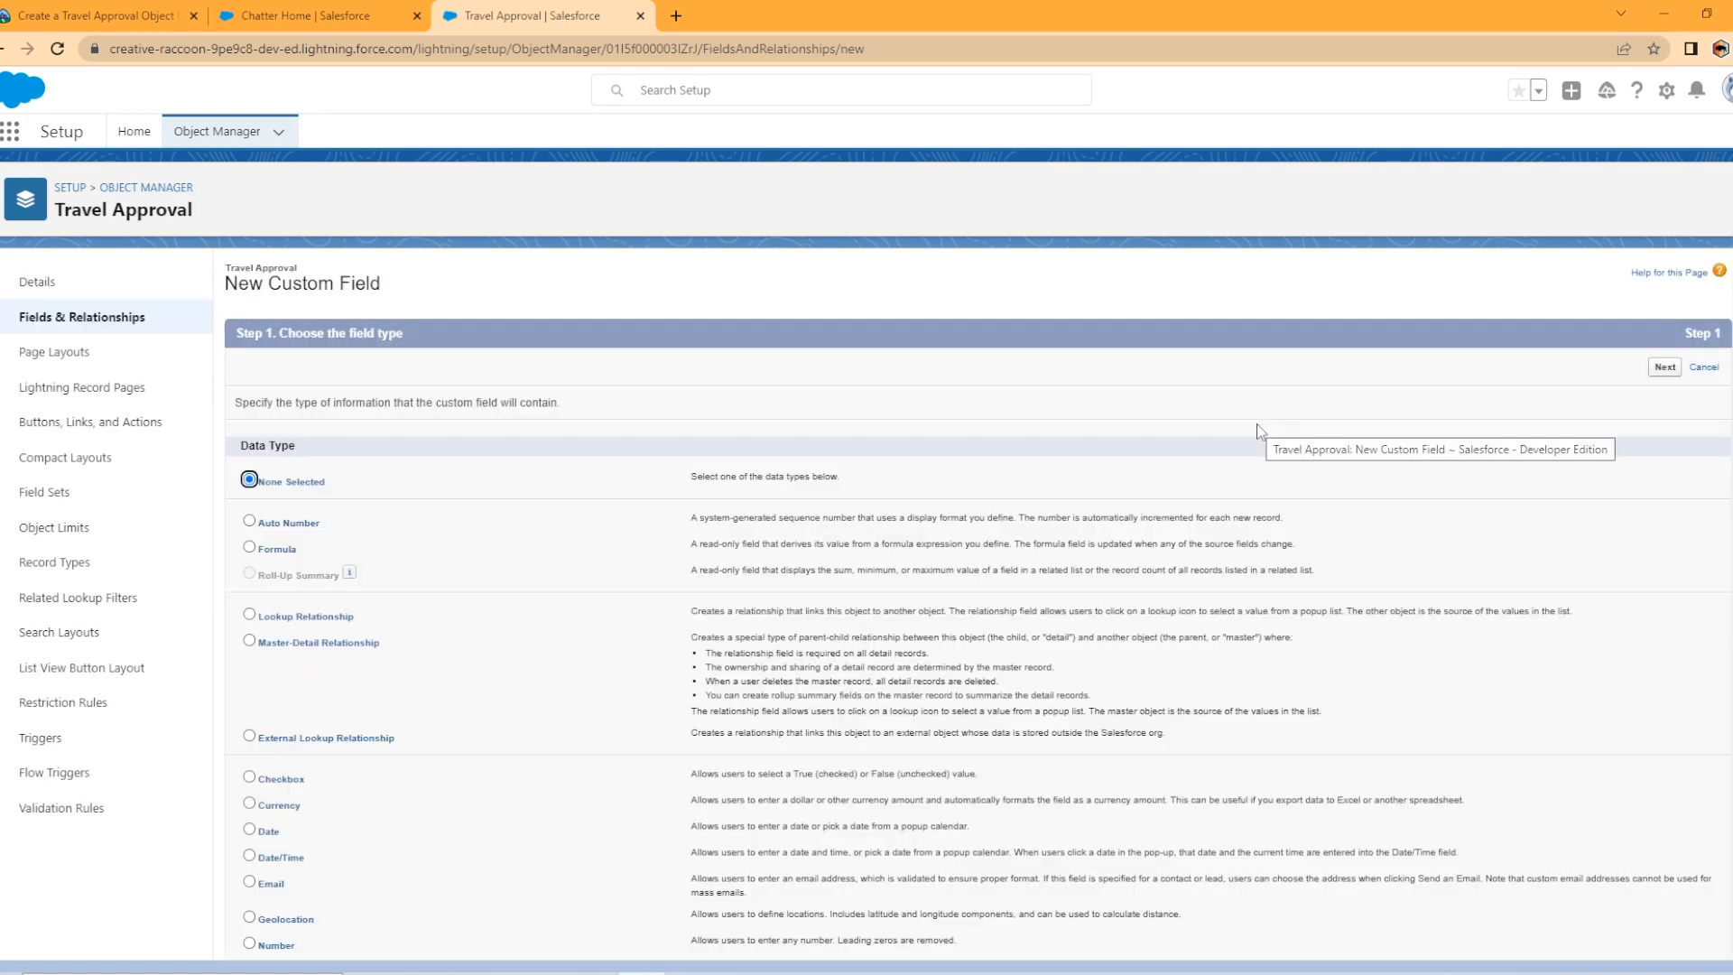
{"action": "scroll", "coordinate": [1260, 431], "scroll_direction": "down", "scroll_amount": 4}
{"action": "left_click", "coordinate": [249, 681]}
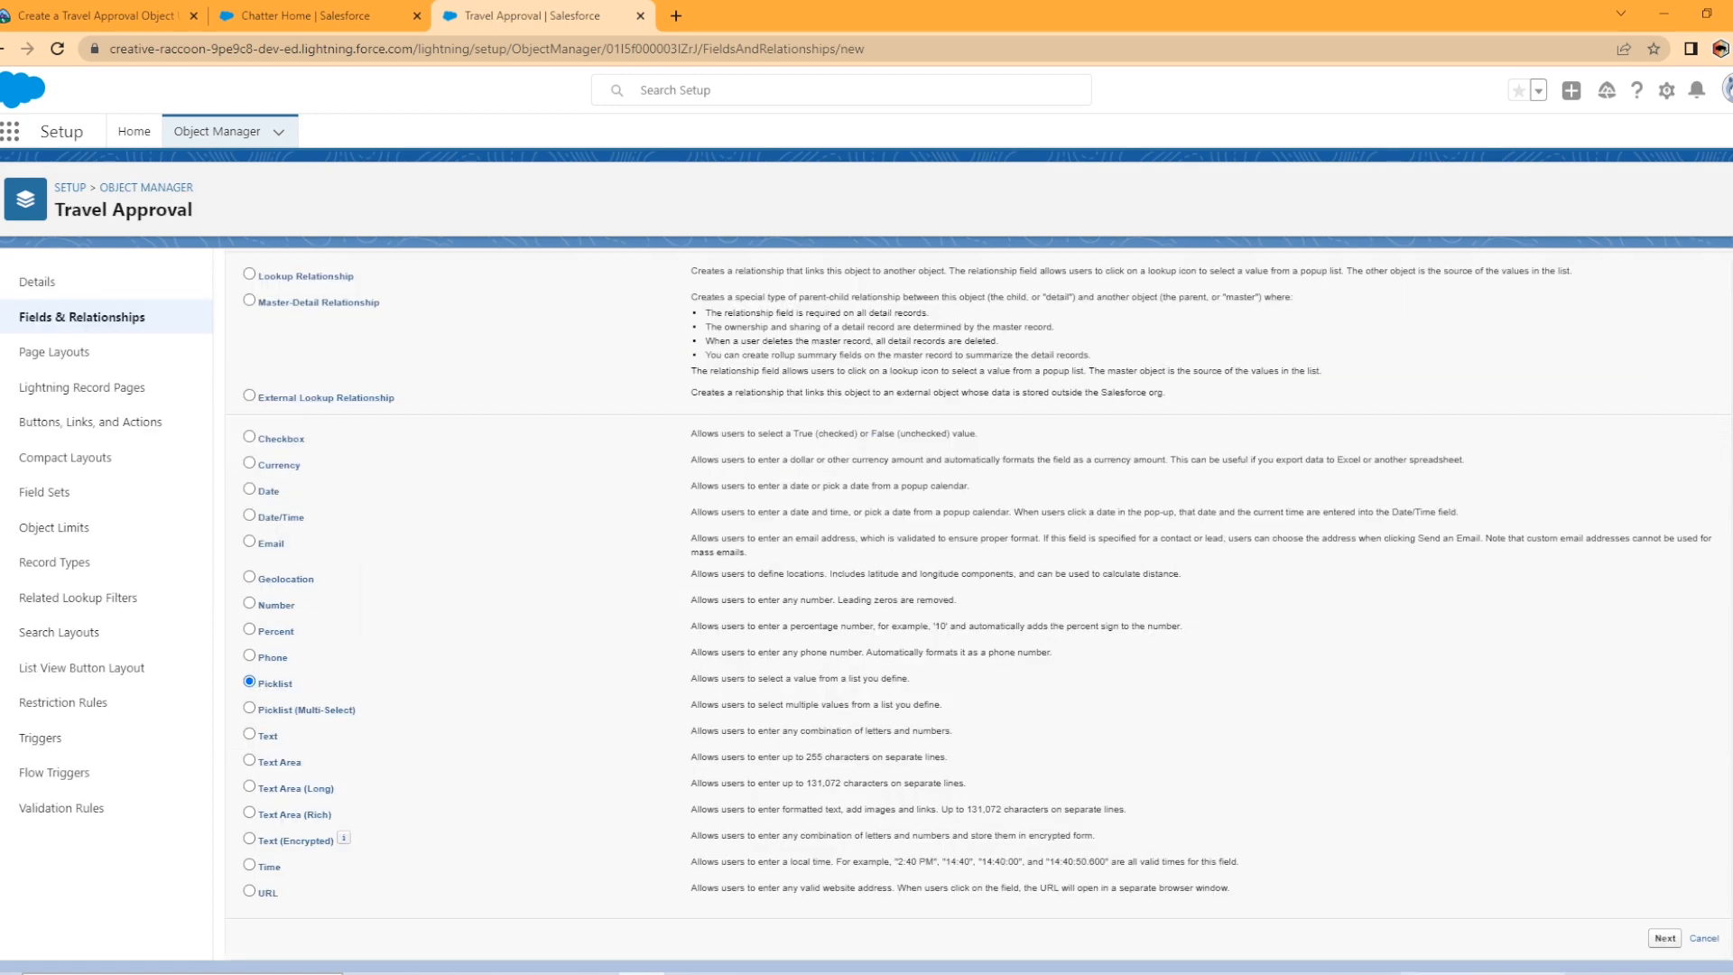
{"action": "left_click", "coordinate": [1664, 938]}
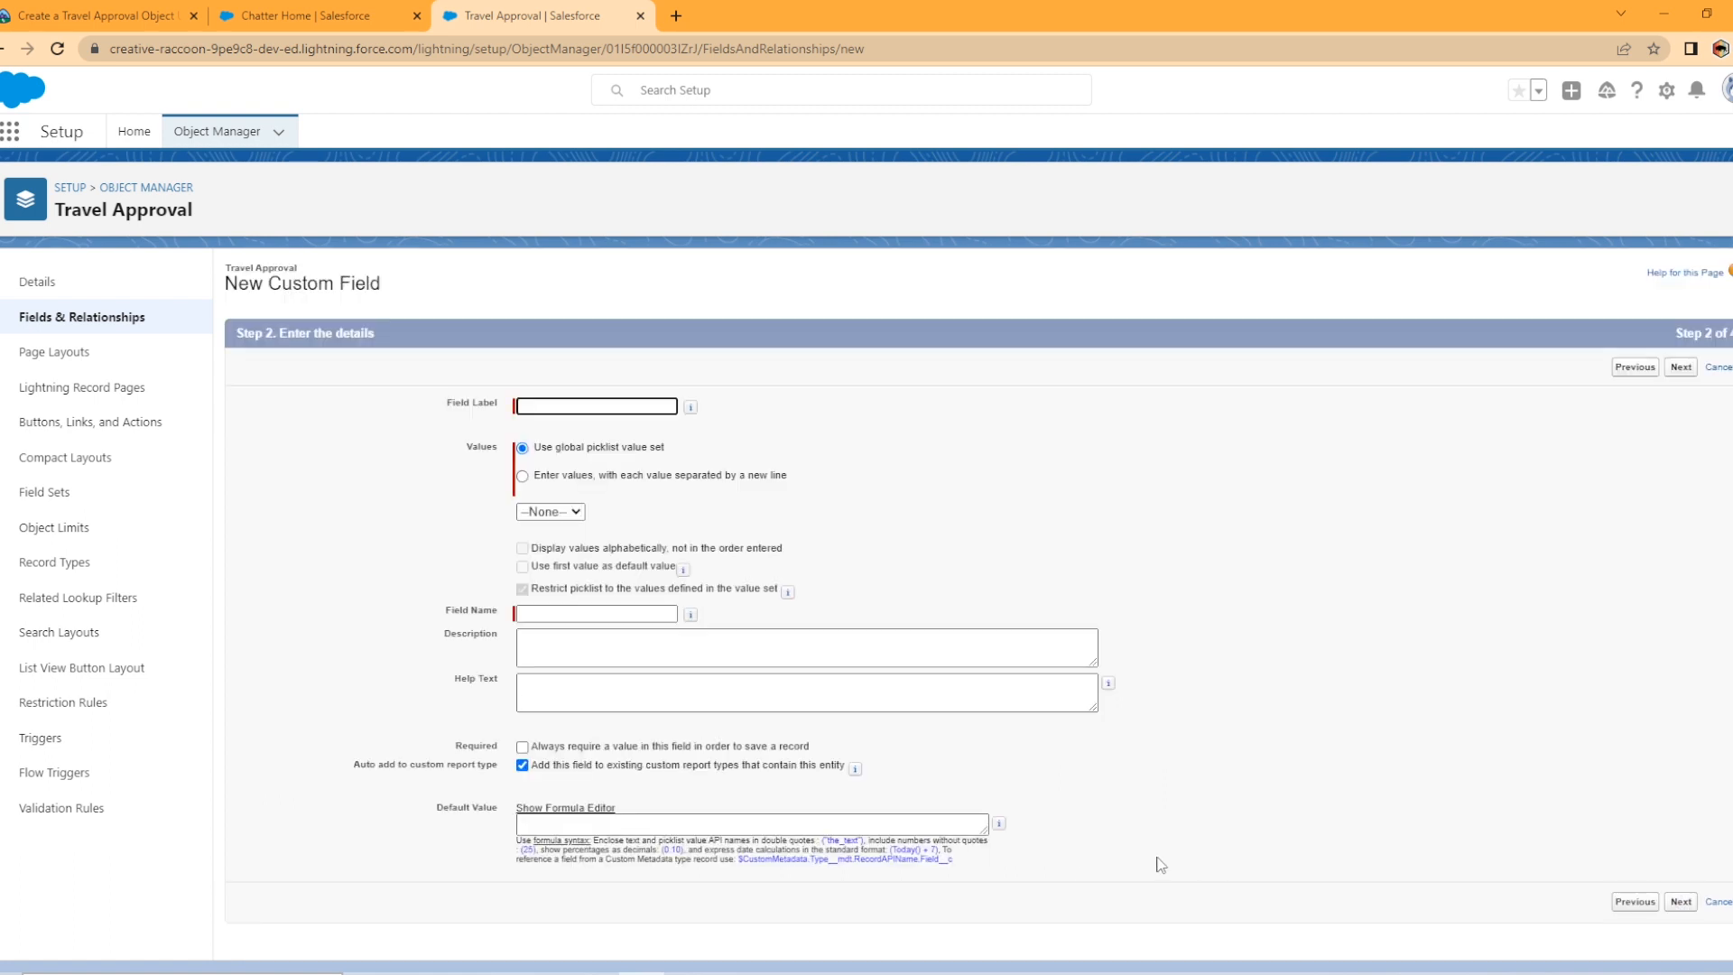
{"action": "type", "text": "Status"}
{"action": "left_click", "coordinate": [944, 546]}
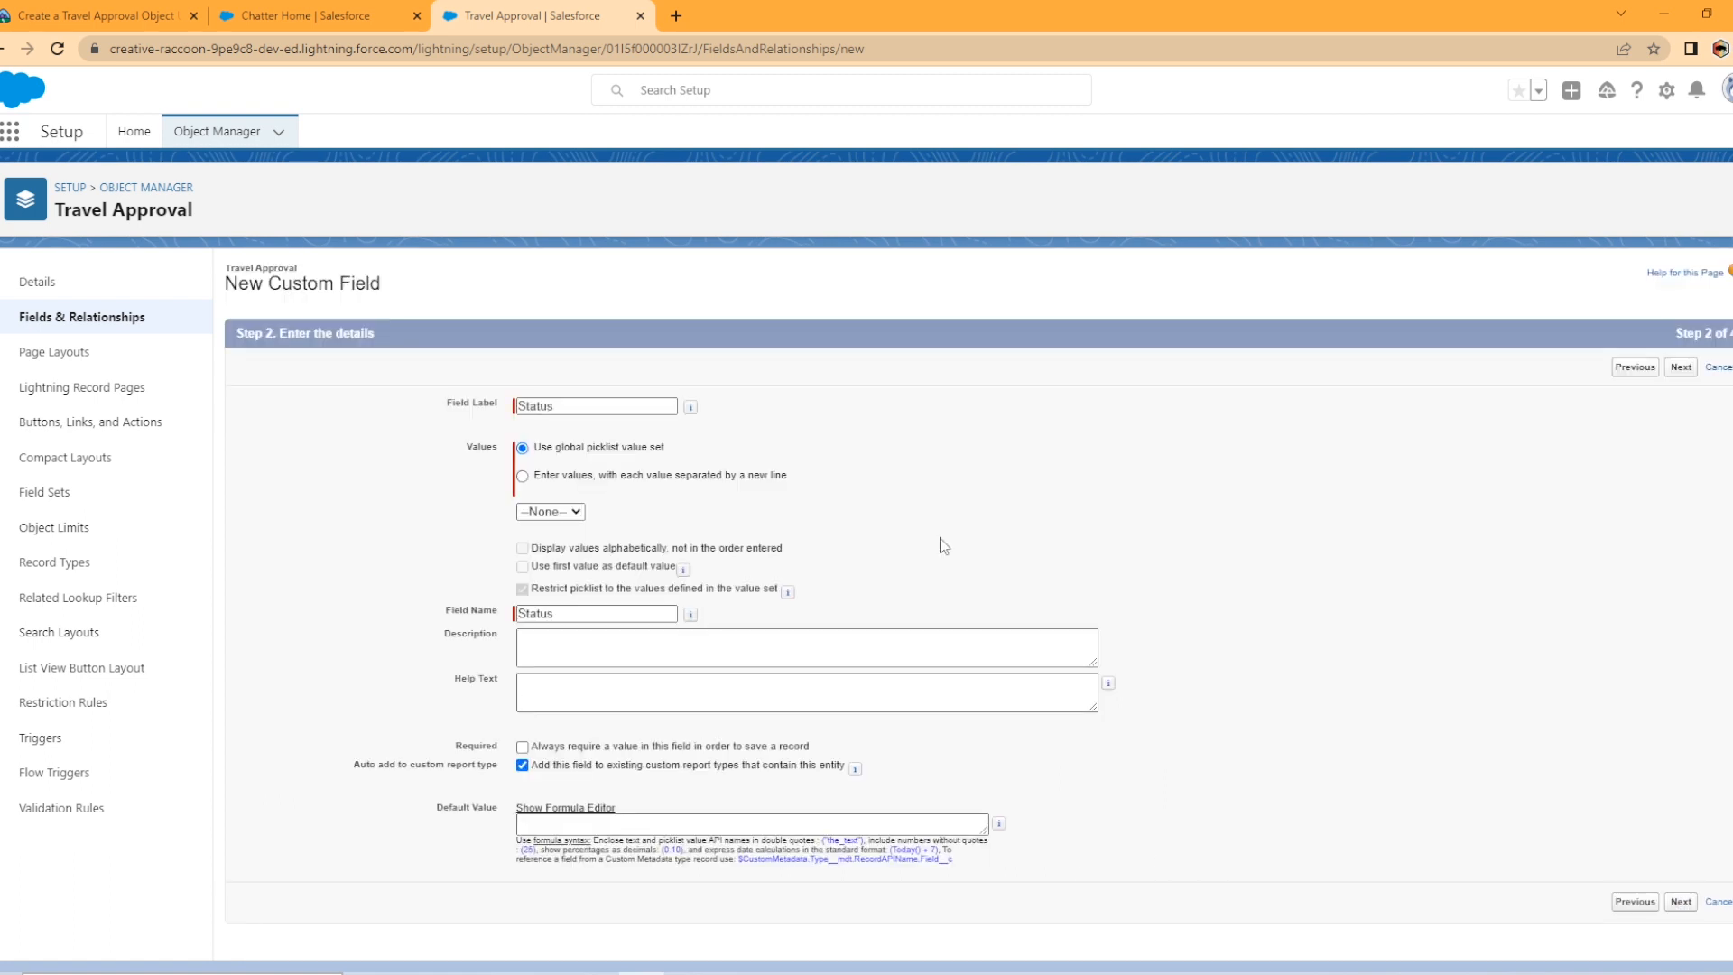
- Enter the Status values New, Submitted, Pending Approval, Approved, Rejected and Draft on separate lines, and save the field with default settings
{"action": "left_click", "coordinate": [522, 476]}
{"action": "left_click", "coordinate": [673, 542]}
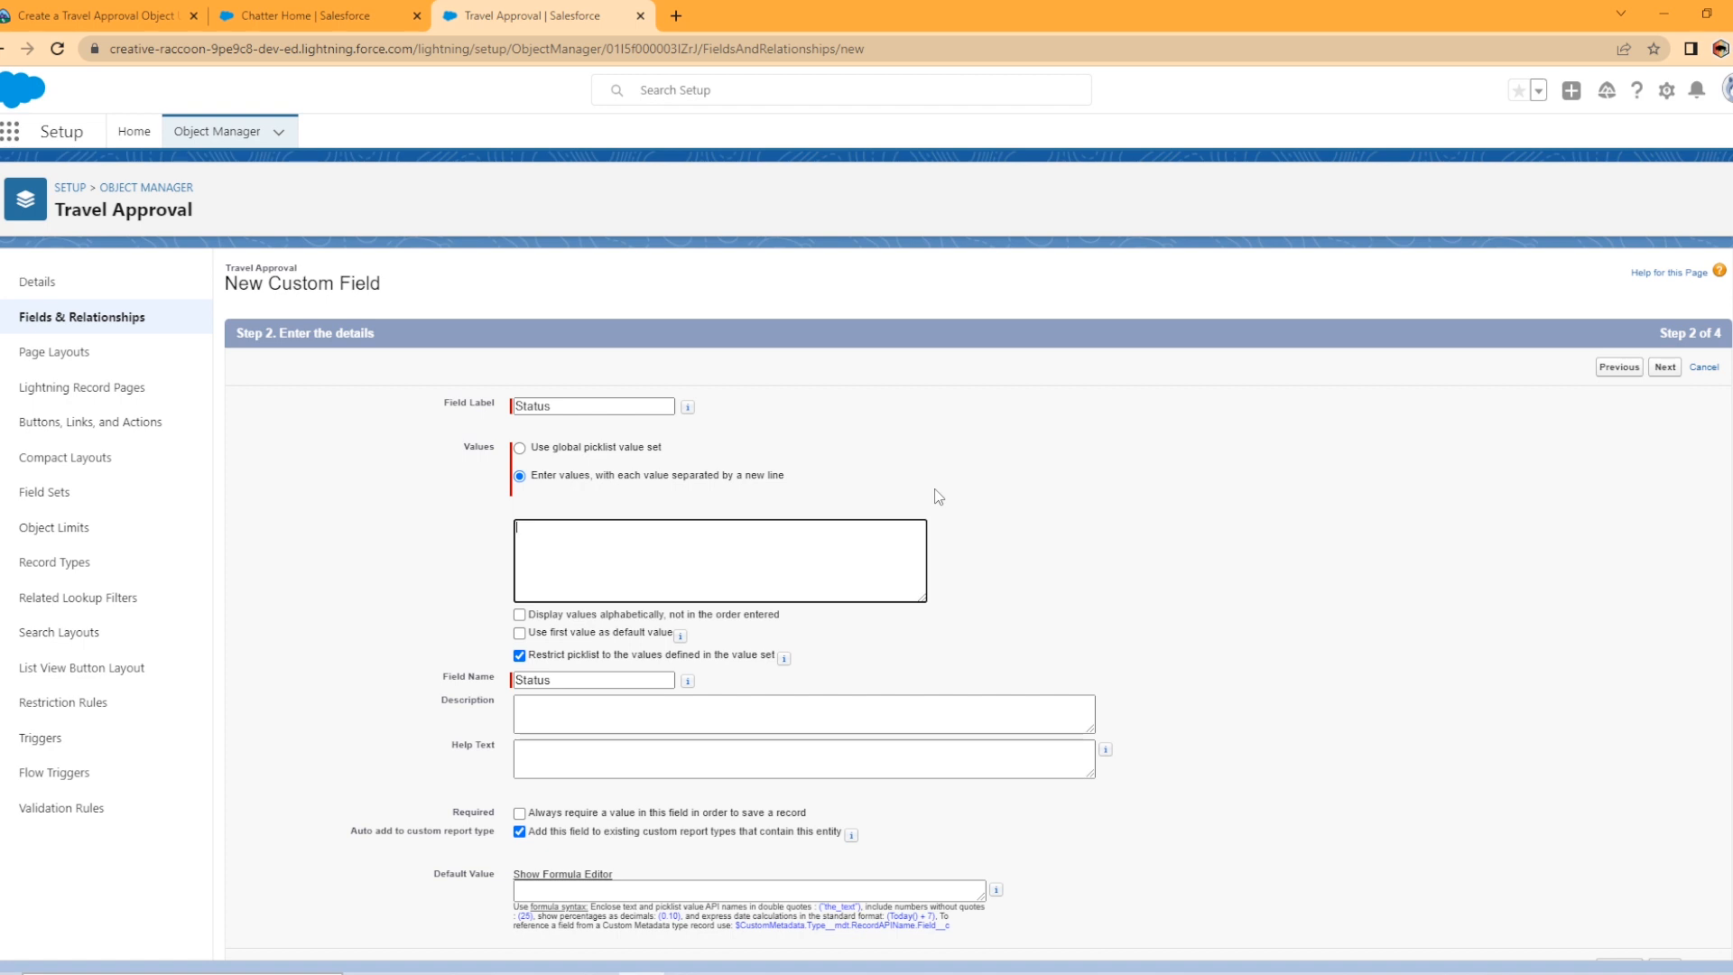
{"action": "type", "text": "New Submitted Pending Approval Approved Rejected Draft"}
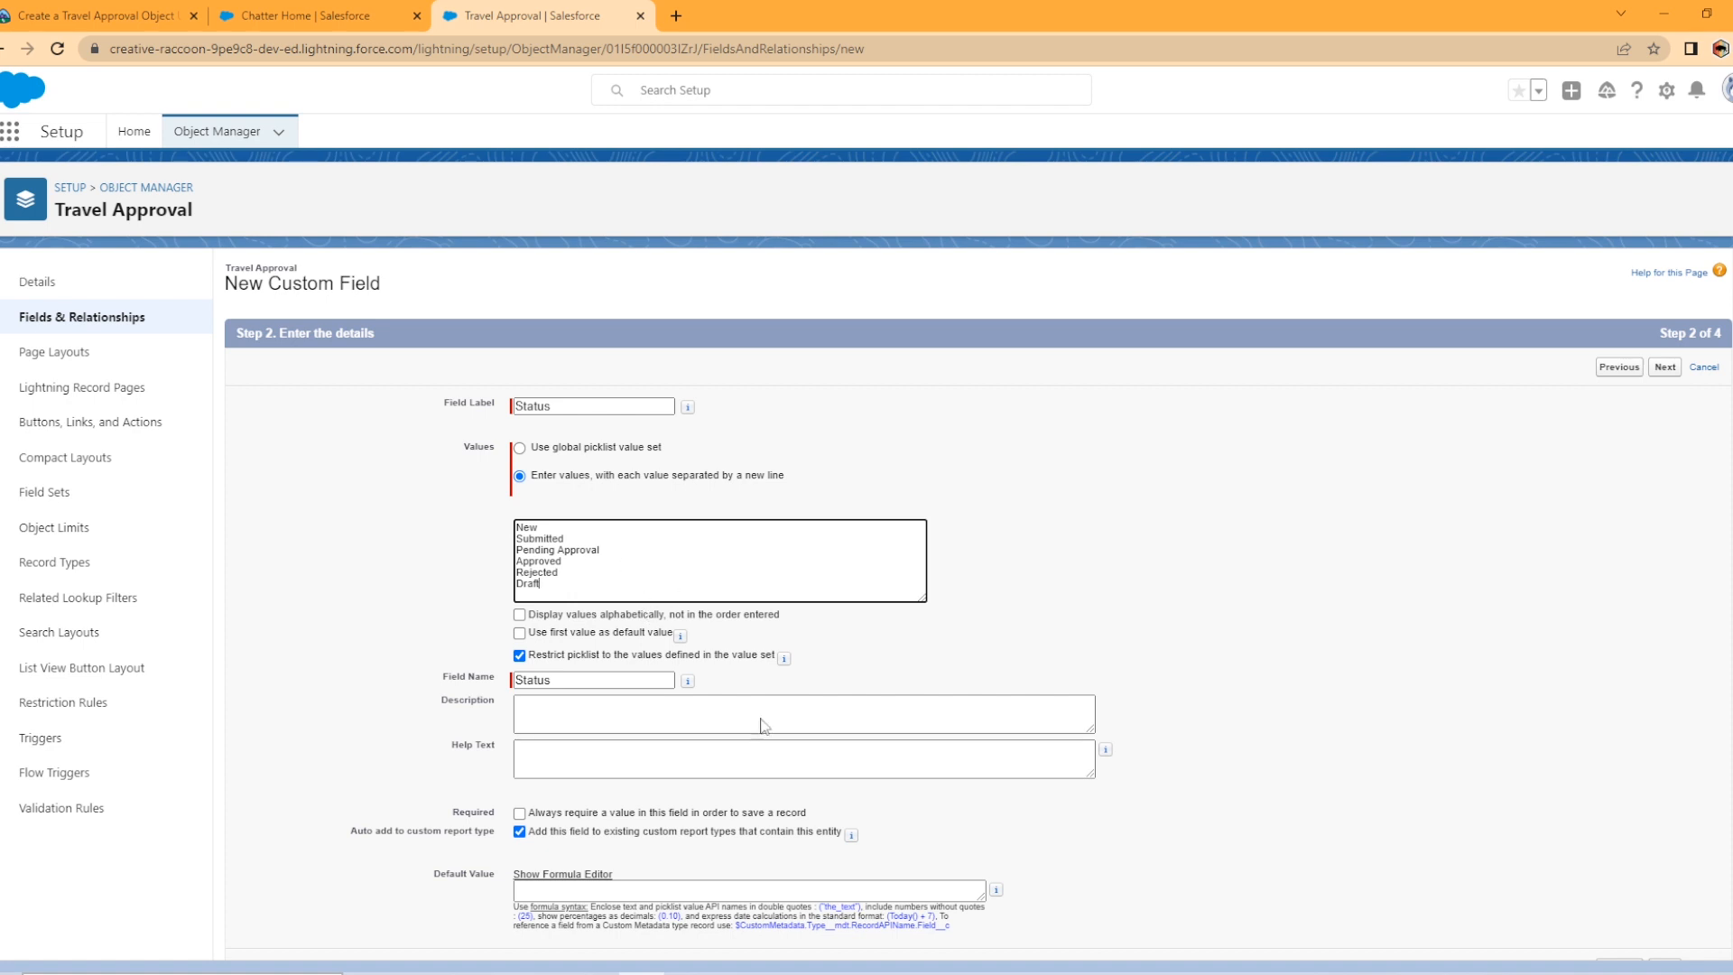
{"action": "left_click", "coordinate": [1668, 369]}
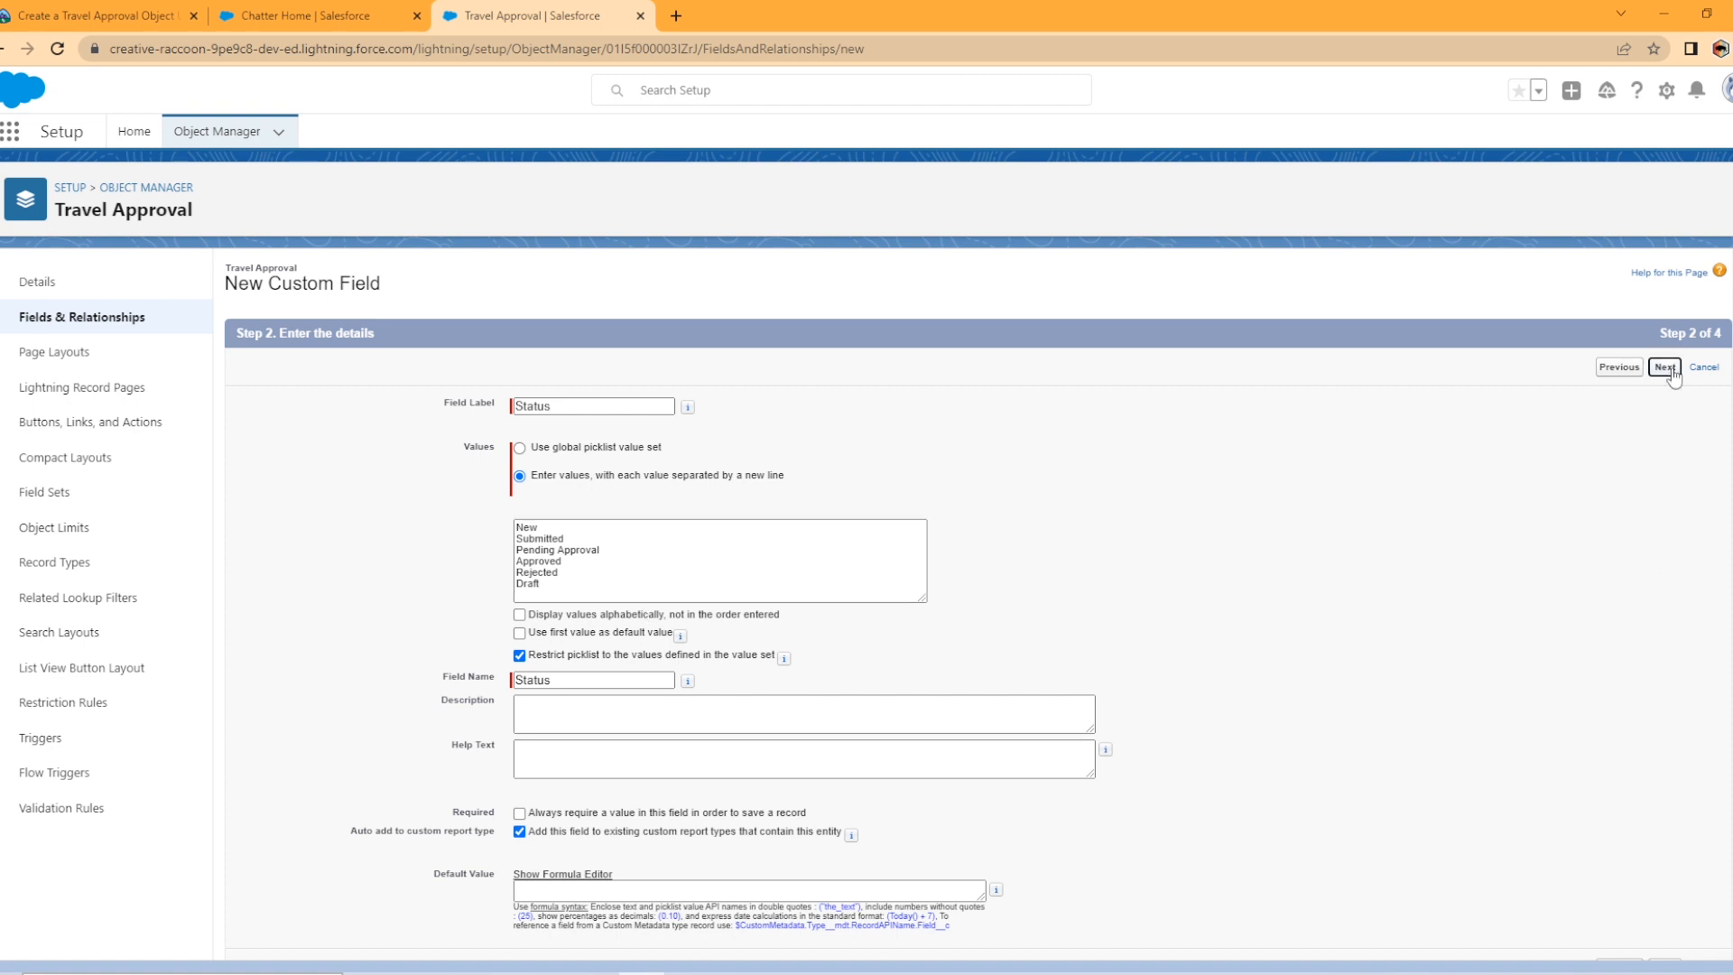
{"action": "left_click", "coordinate": [1670, 370]}
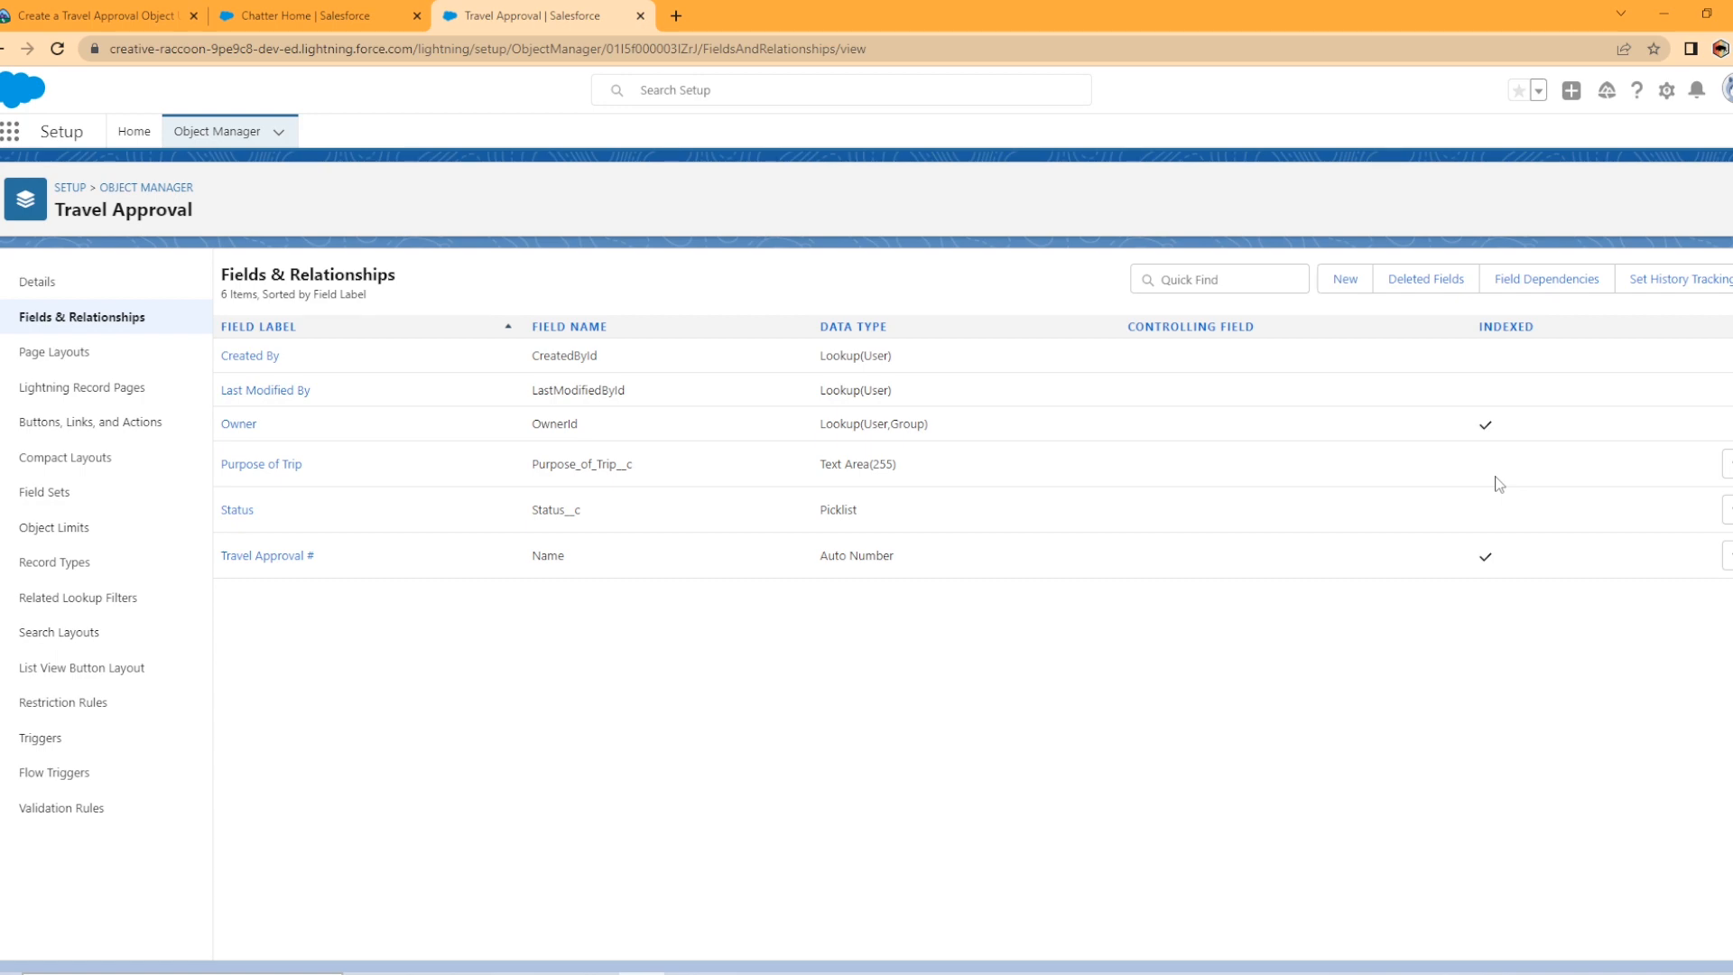
- Create a Date field labelled Trip Start Date on Travel Approval and save it with default settings
{"action": "left_click", "coordinate": [1332, 283]}
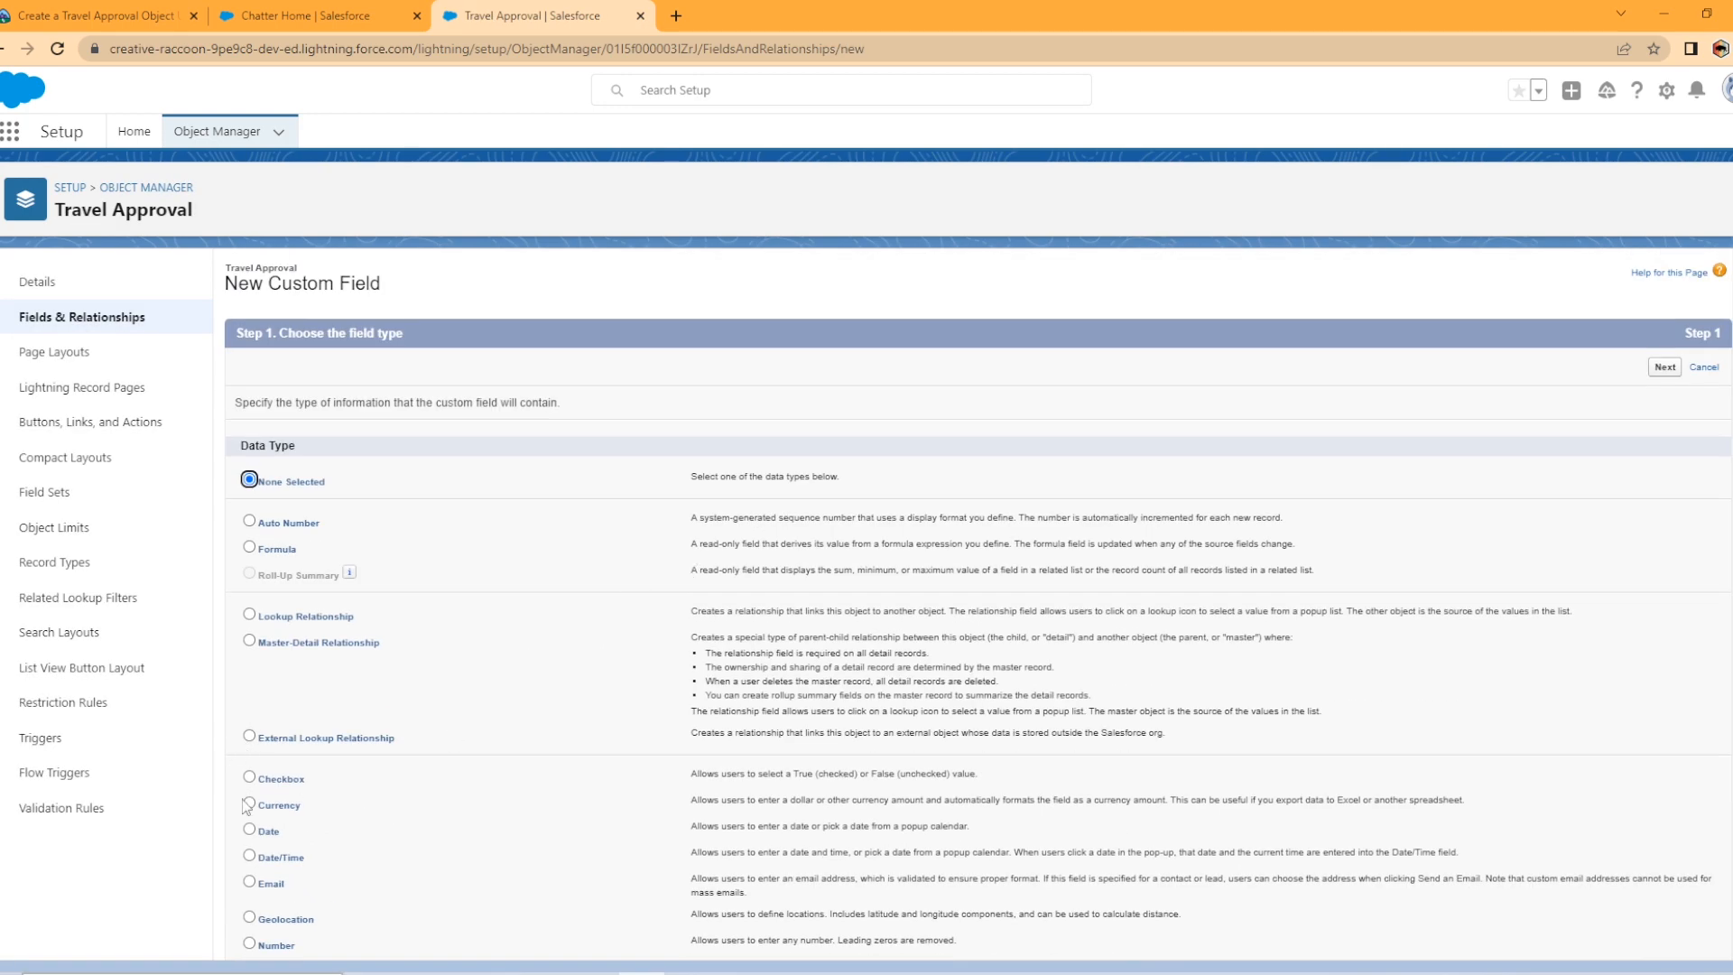
{"action": "left_click", "coordinate": [250, 829]}
{"action": "left_click", "coordinate": [1665, 366]}
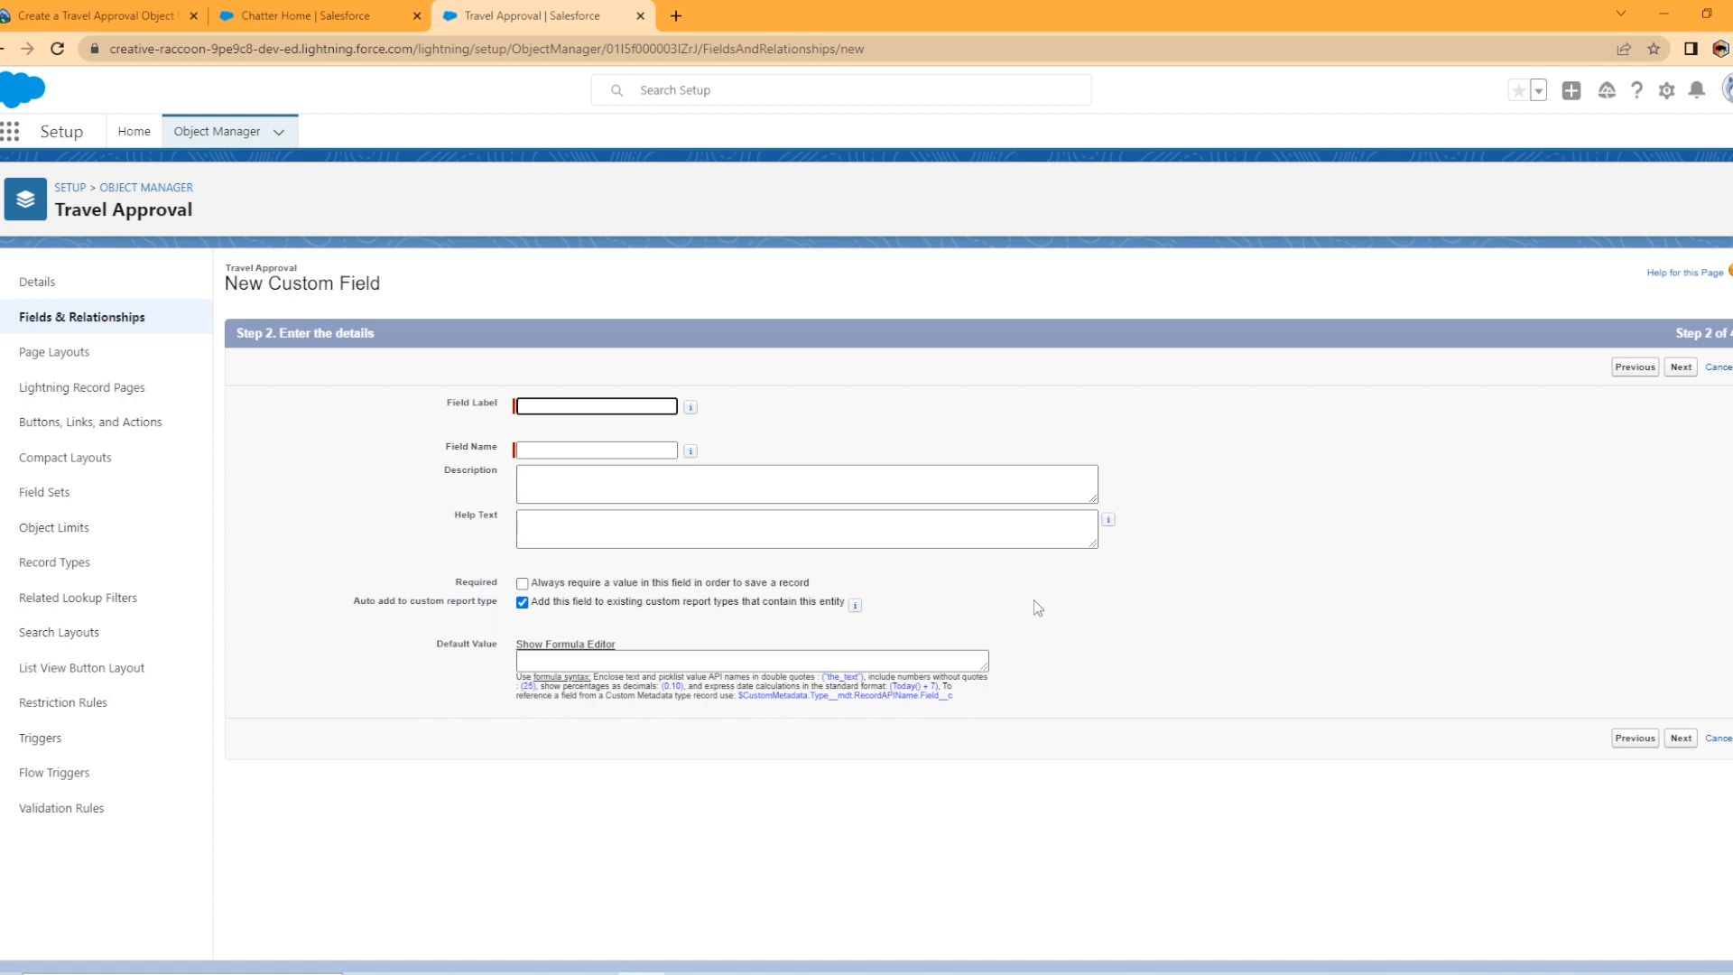
{"action": "type", "text": "Trip Start Date"}
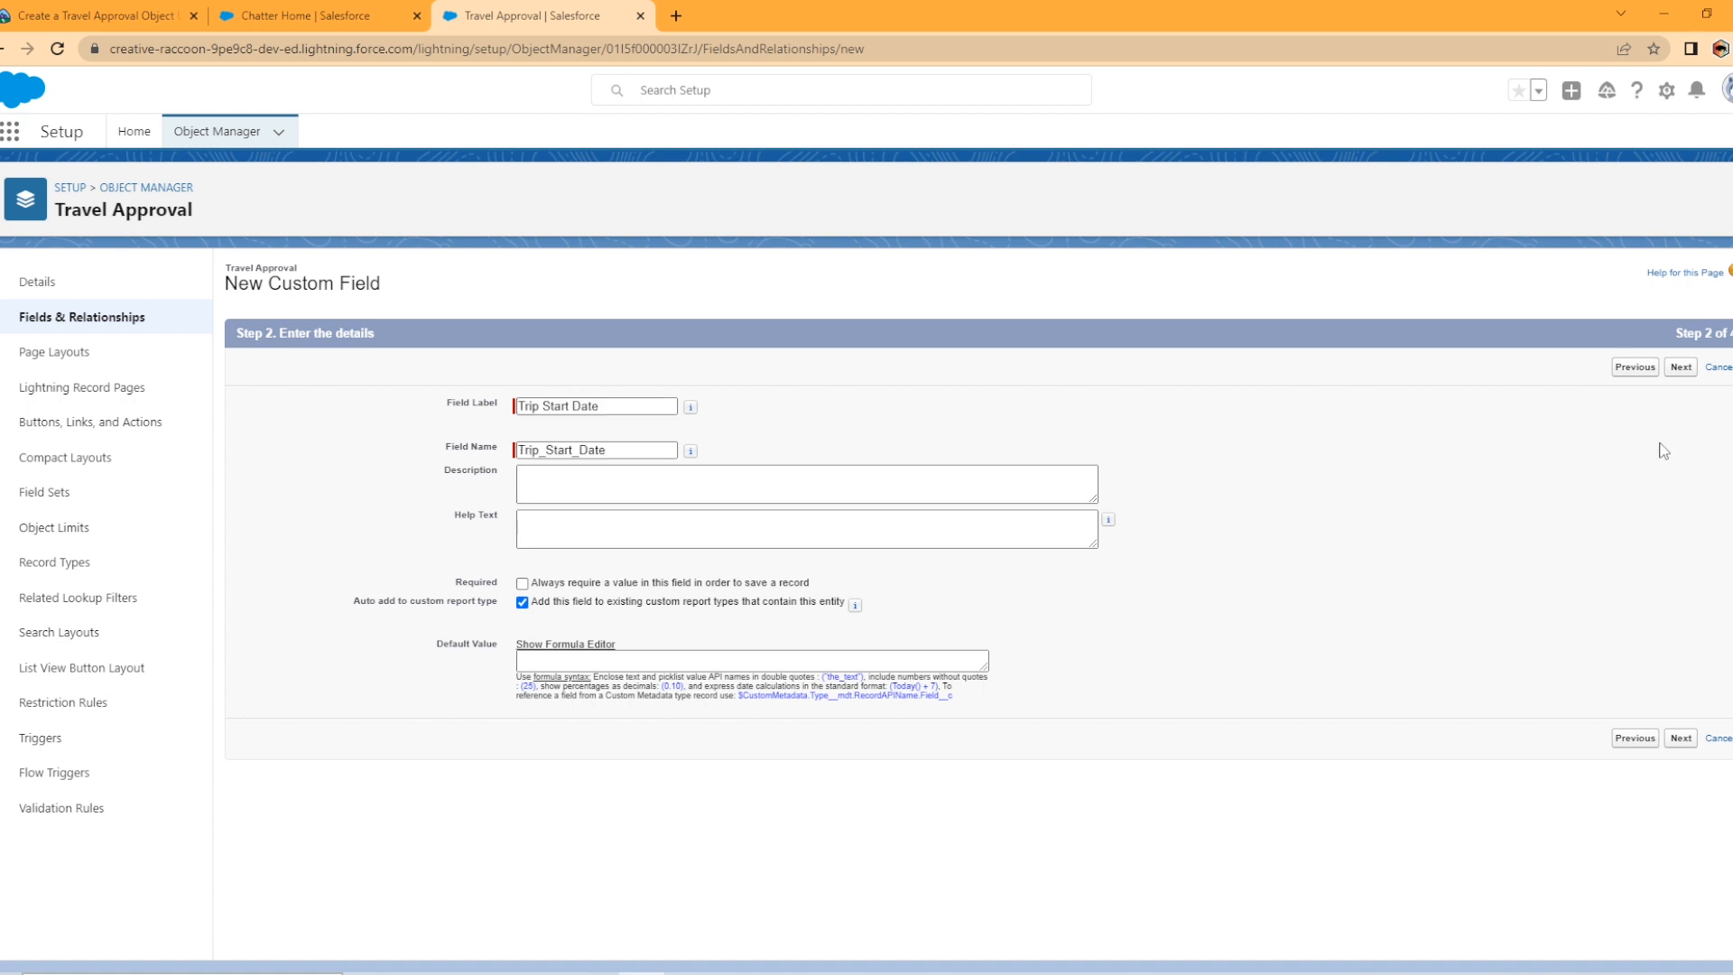
{"action": "left_click", "coordinate": [1683, 368]}
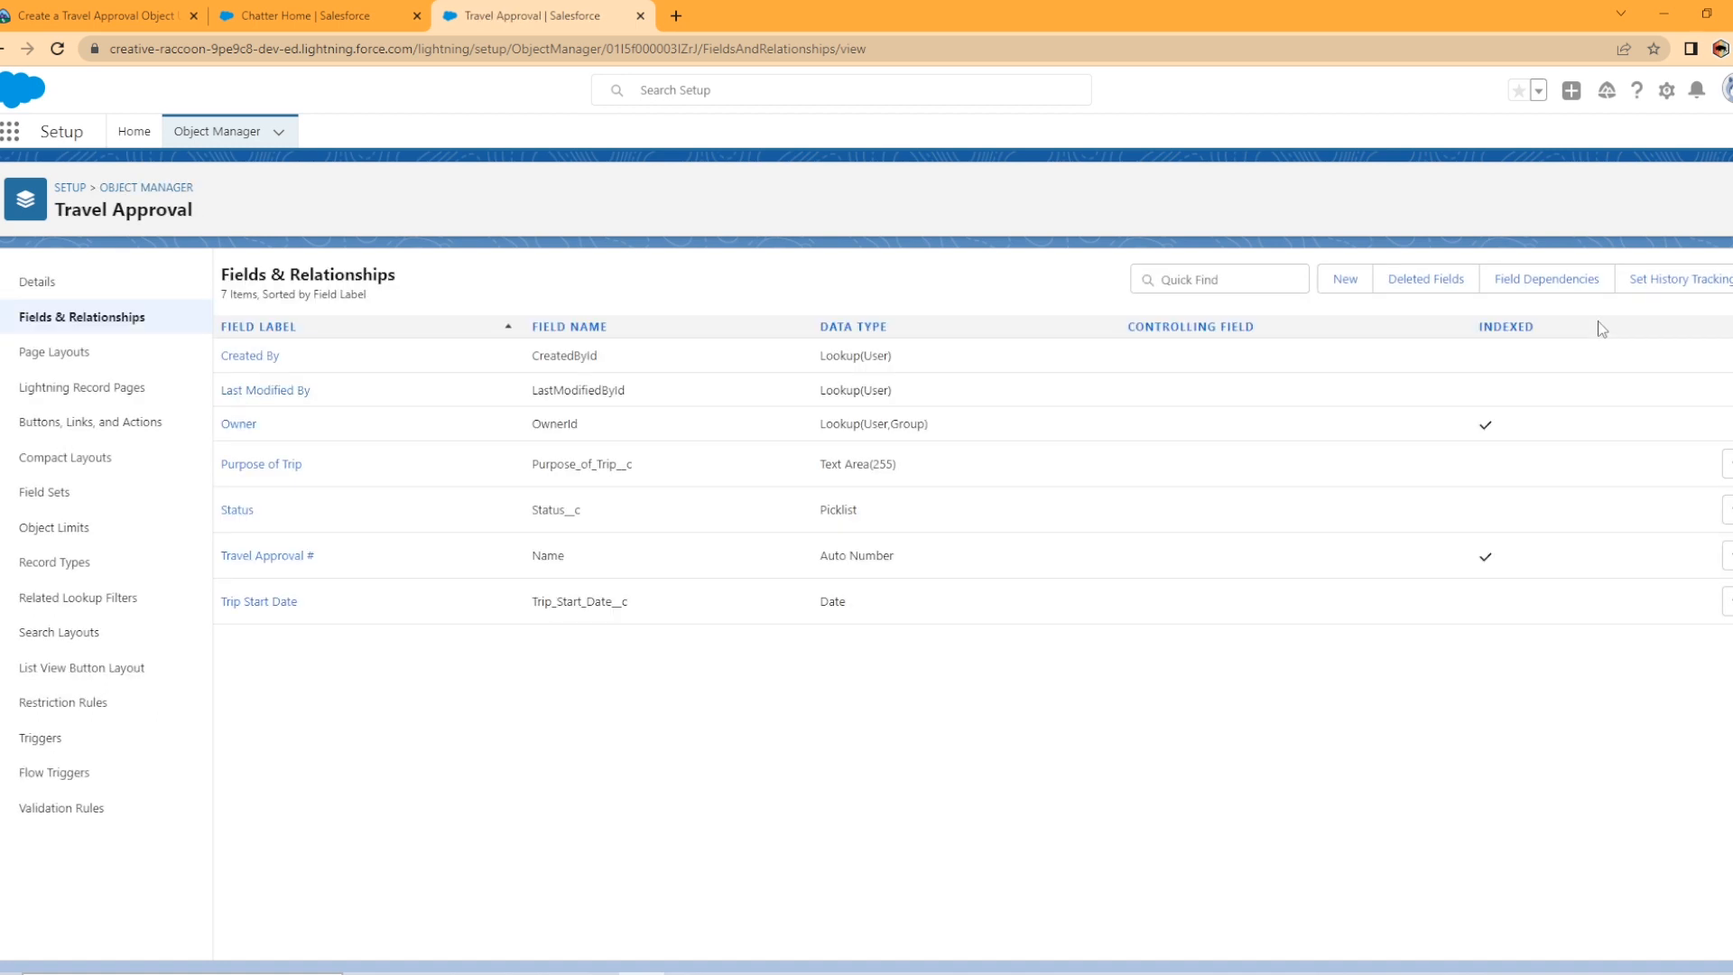
- Create a Date field labelled Trip End Date on Travel Approval and save it with the default field security and page layout
{"action": "left_click", "coordinate": [1333, 286]}
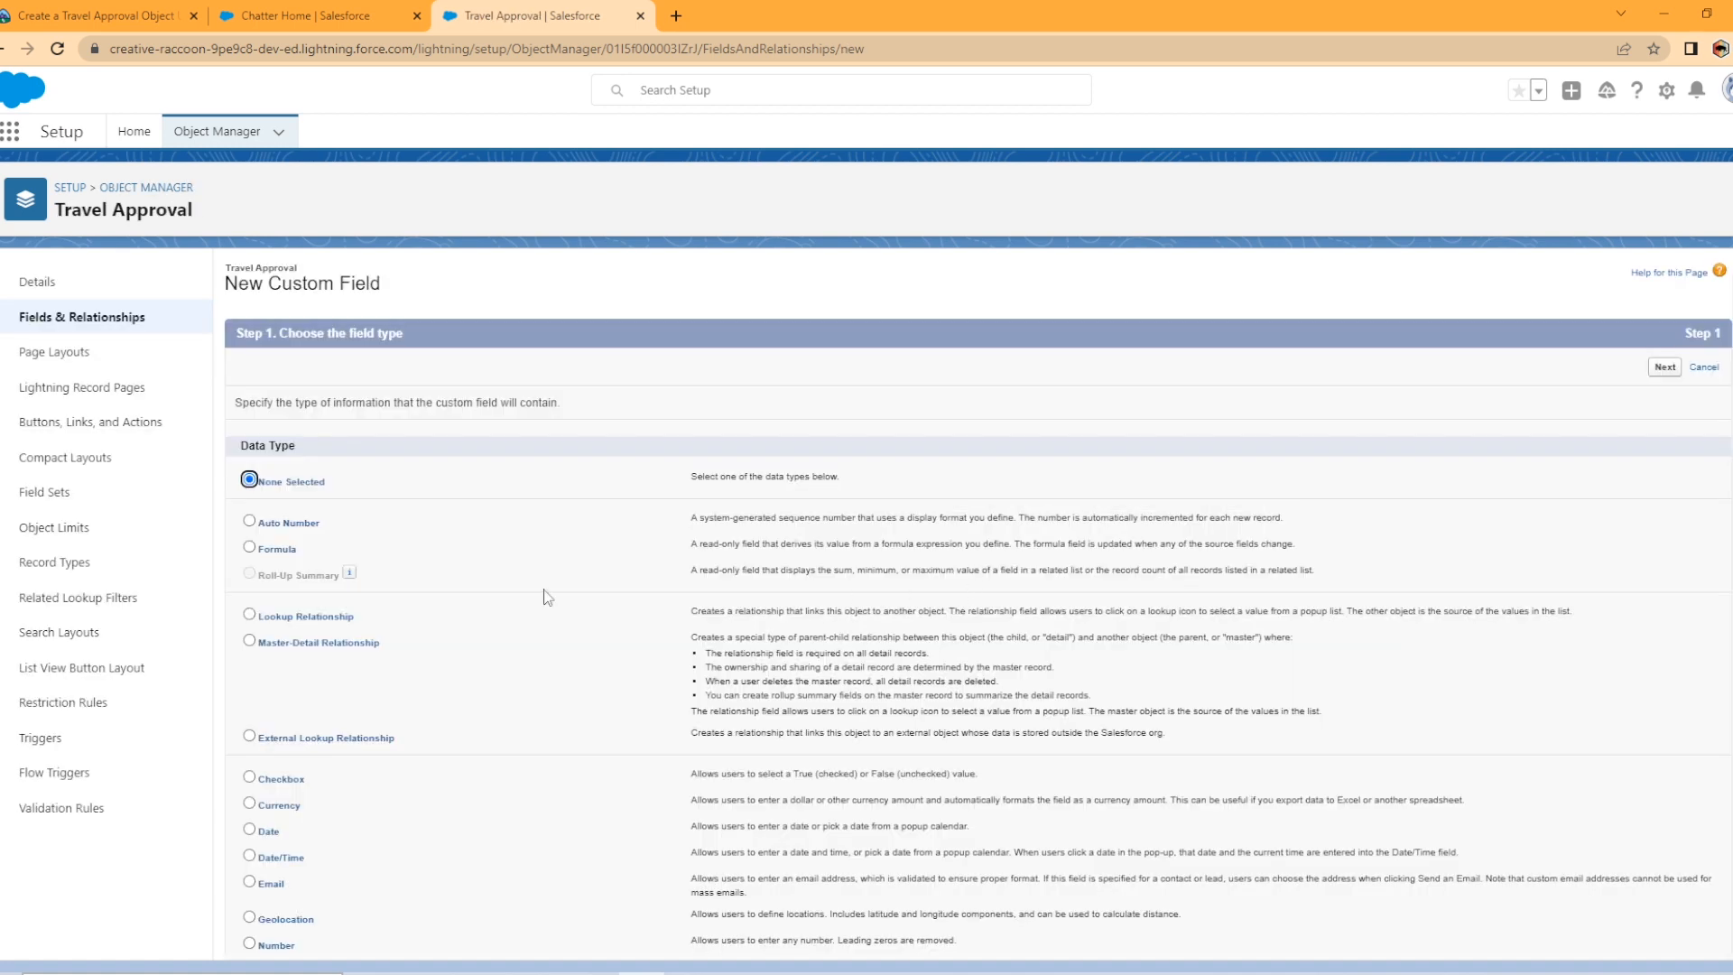
{"action": "left_click", "coordinate": [246, 832]}
{"action": "left_click", "coordinate": [1666, 367]}
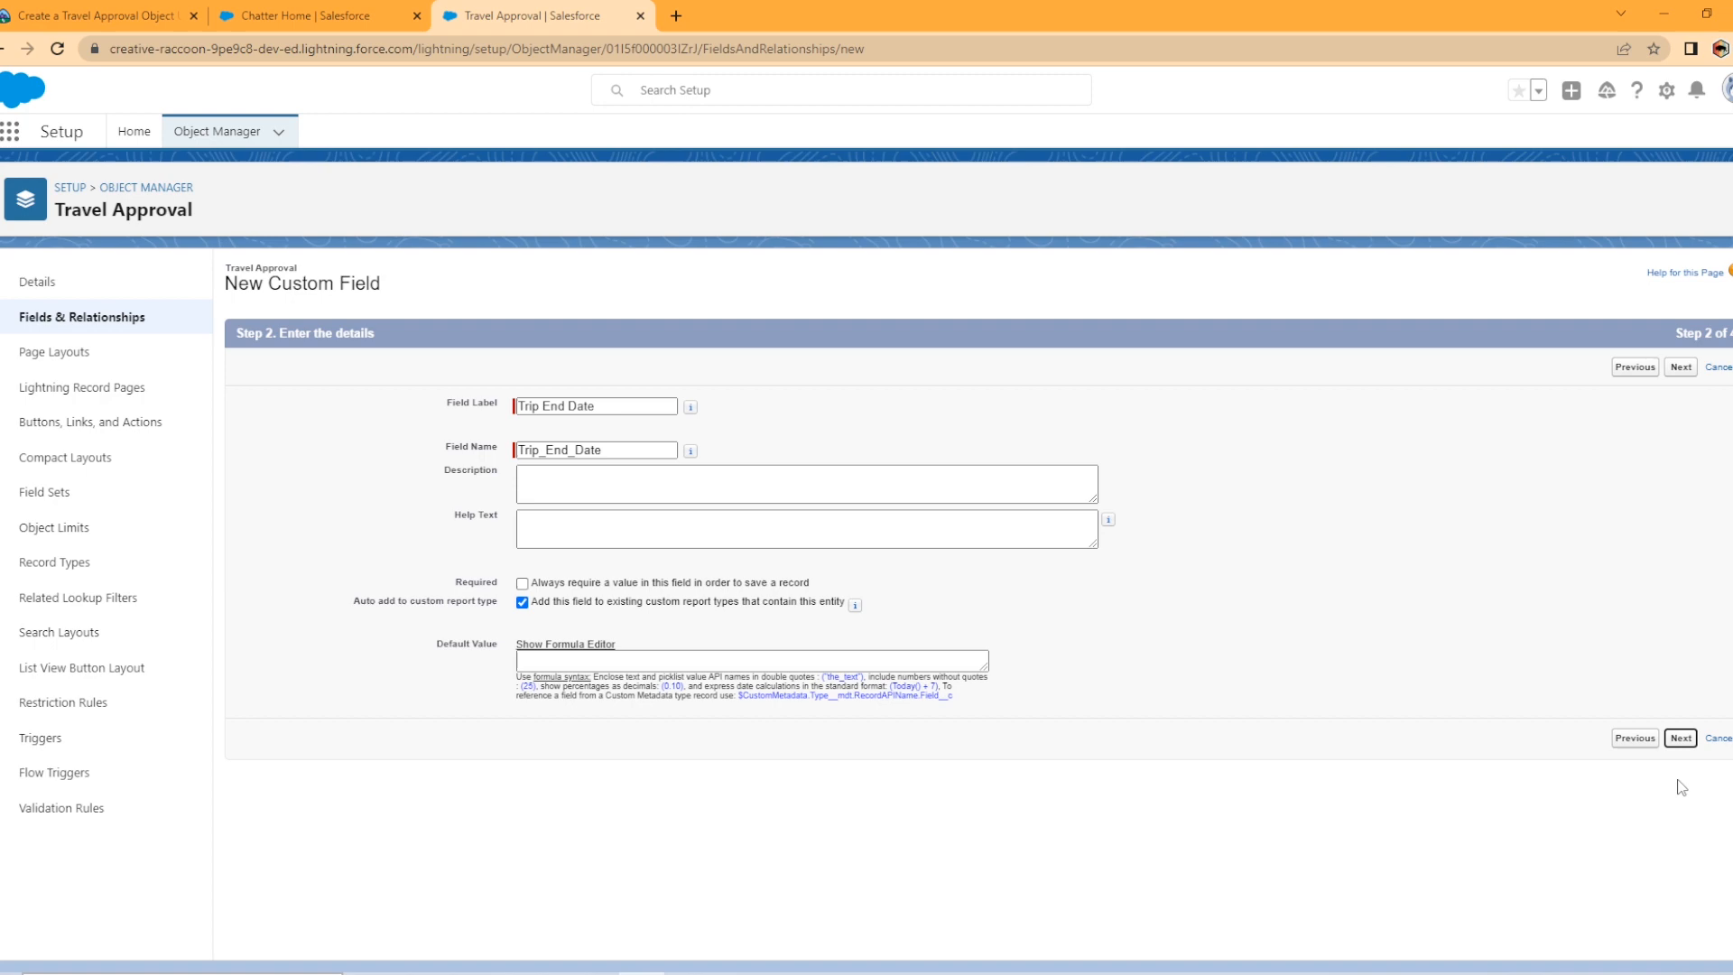
{"action": "left_click", "coordinate": [1680, 738]}
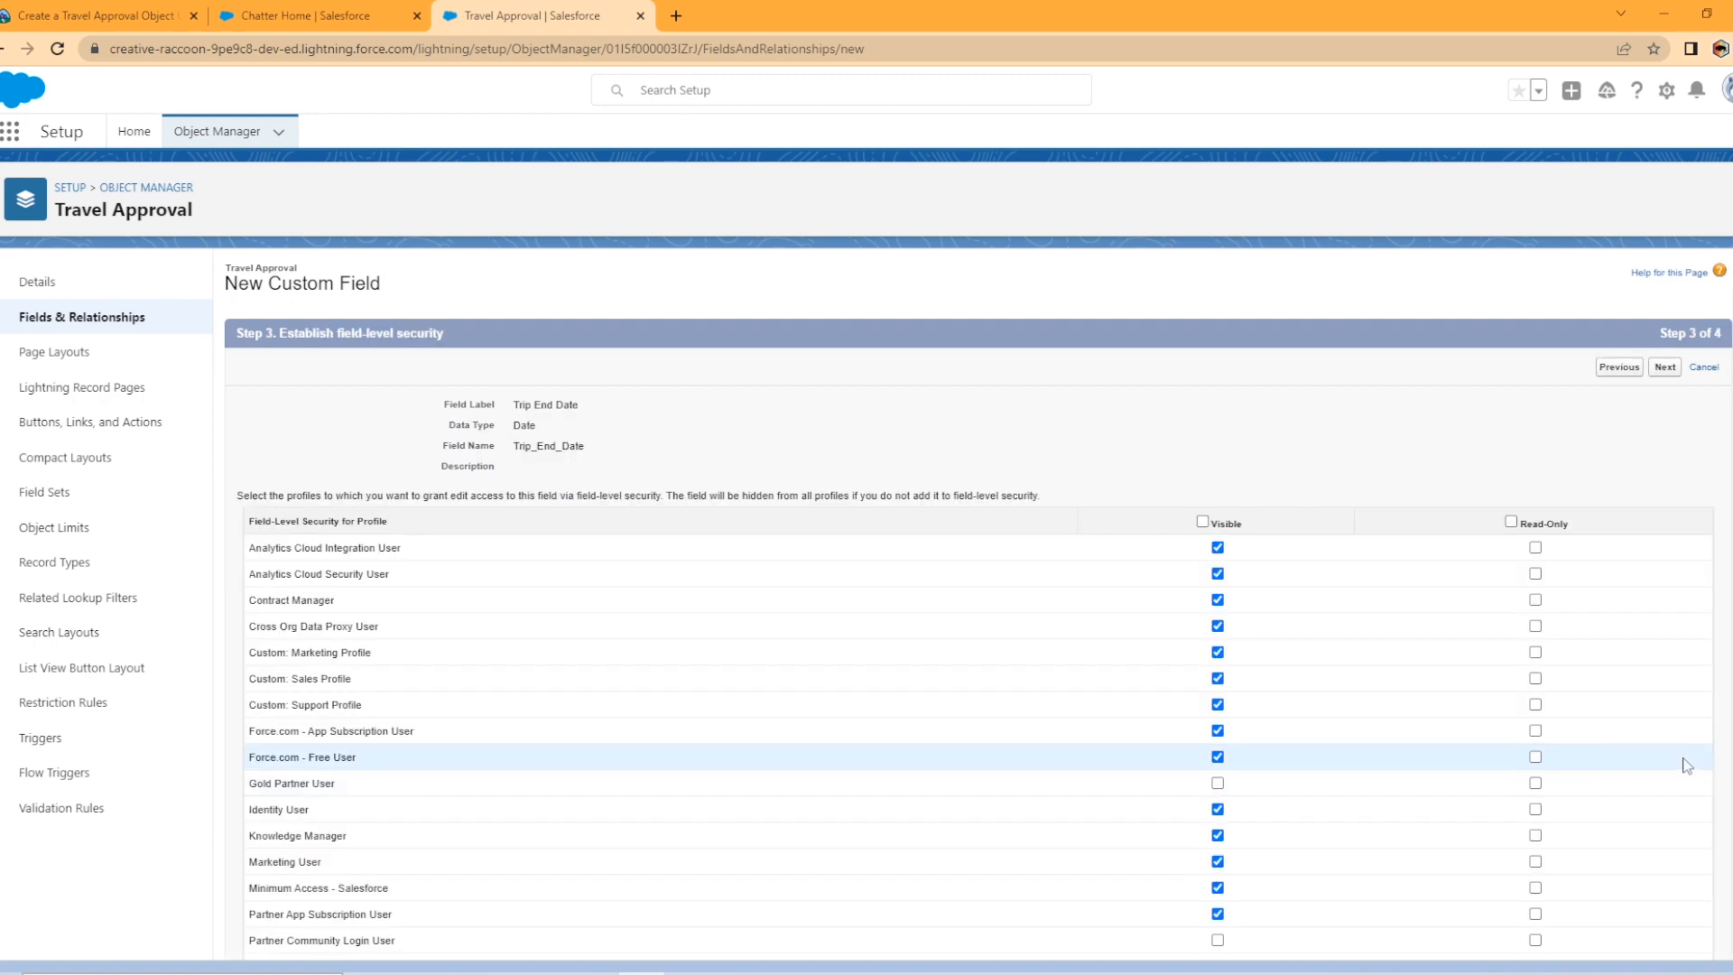
{"action": "left_click", "coordinate": [1658, 368]}
{"action": "left_click", "coordinate": [1665, 367]}
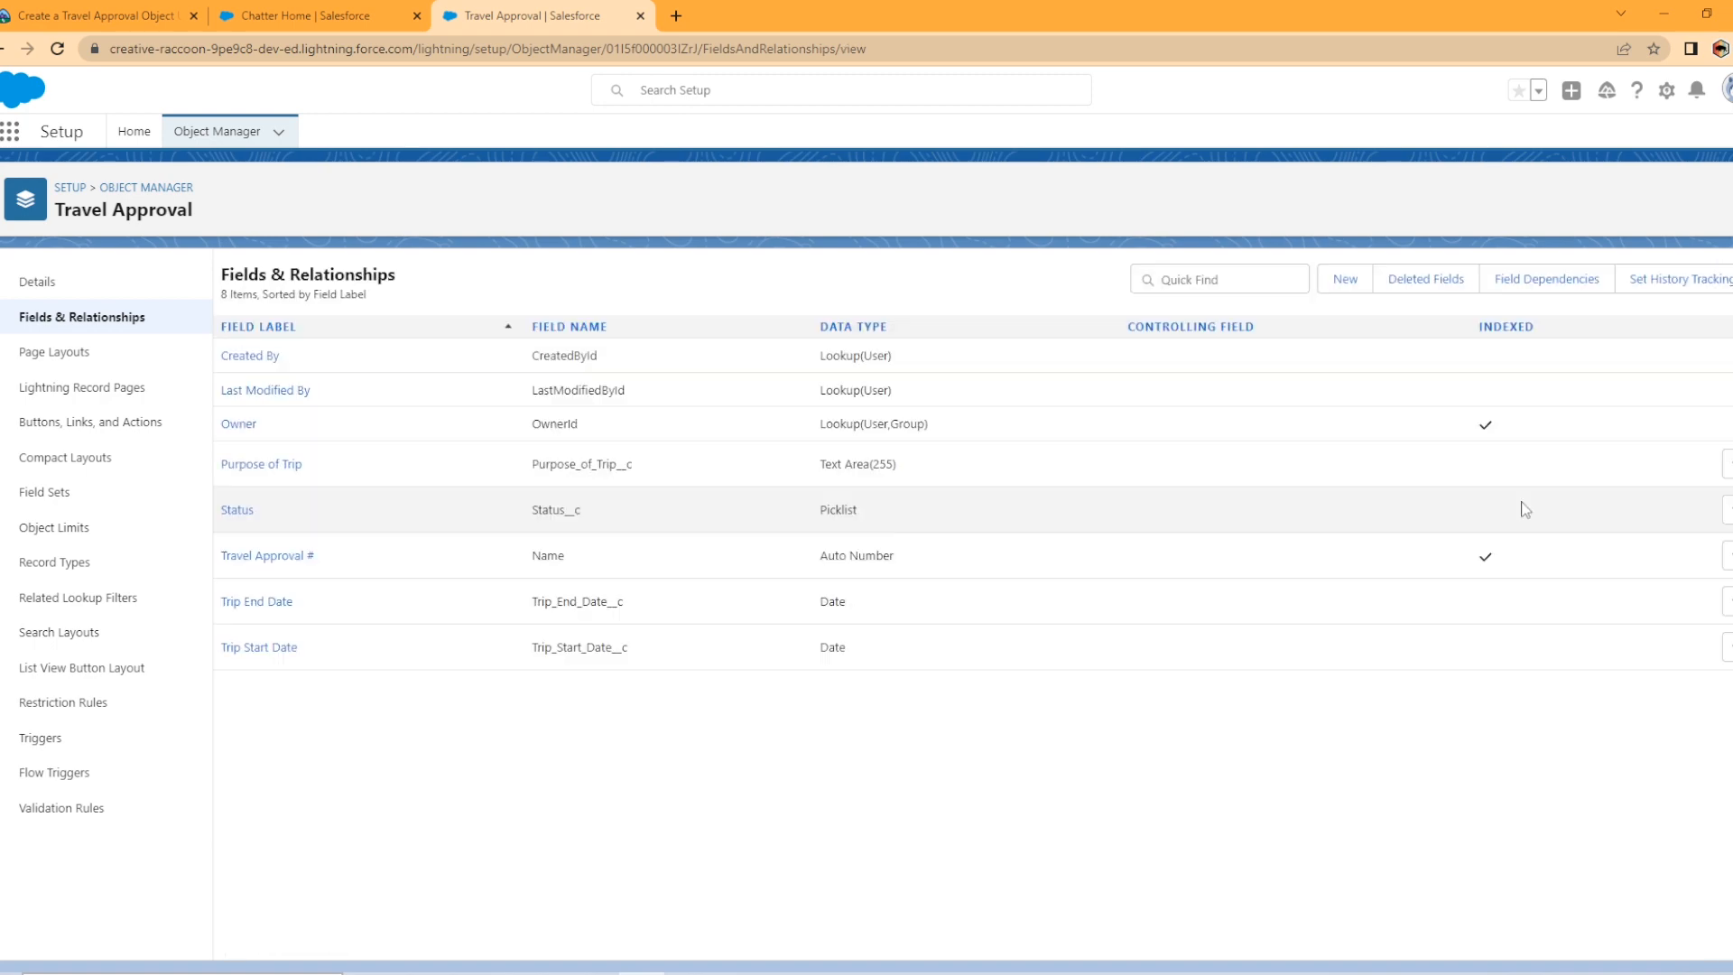
- Create a Checkbox field labelled Out-of-State on Travel Approval, keeping its default value Unchecked, and save it
{"action": "left_click", "coordinate": [1344, 279]}
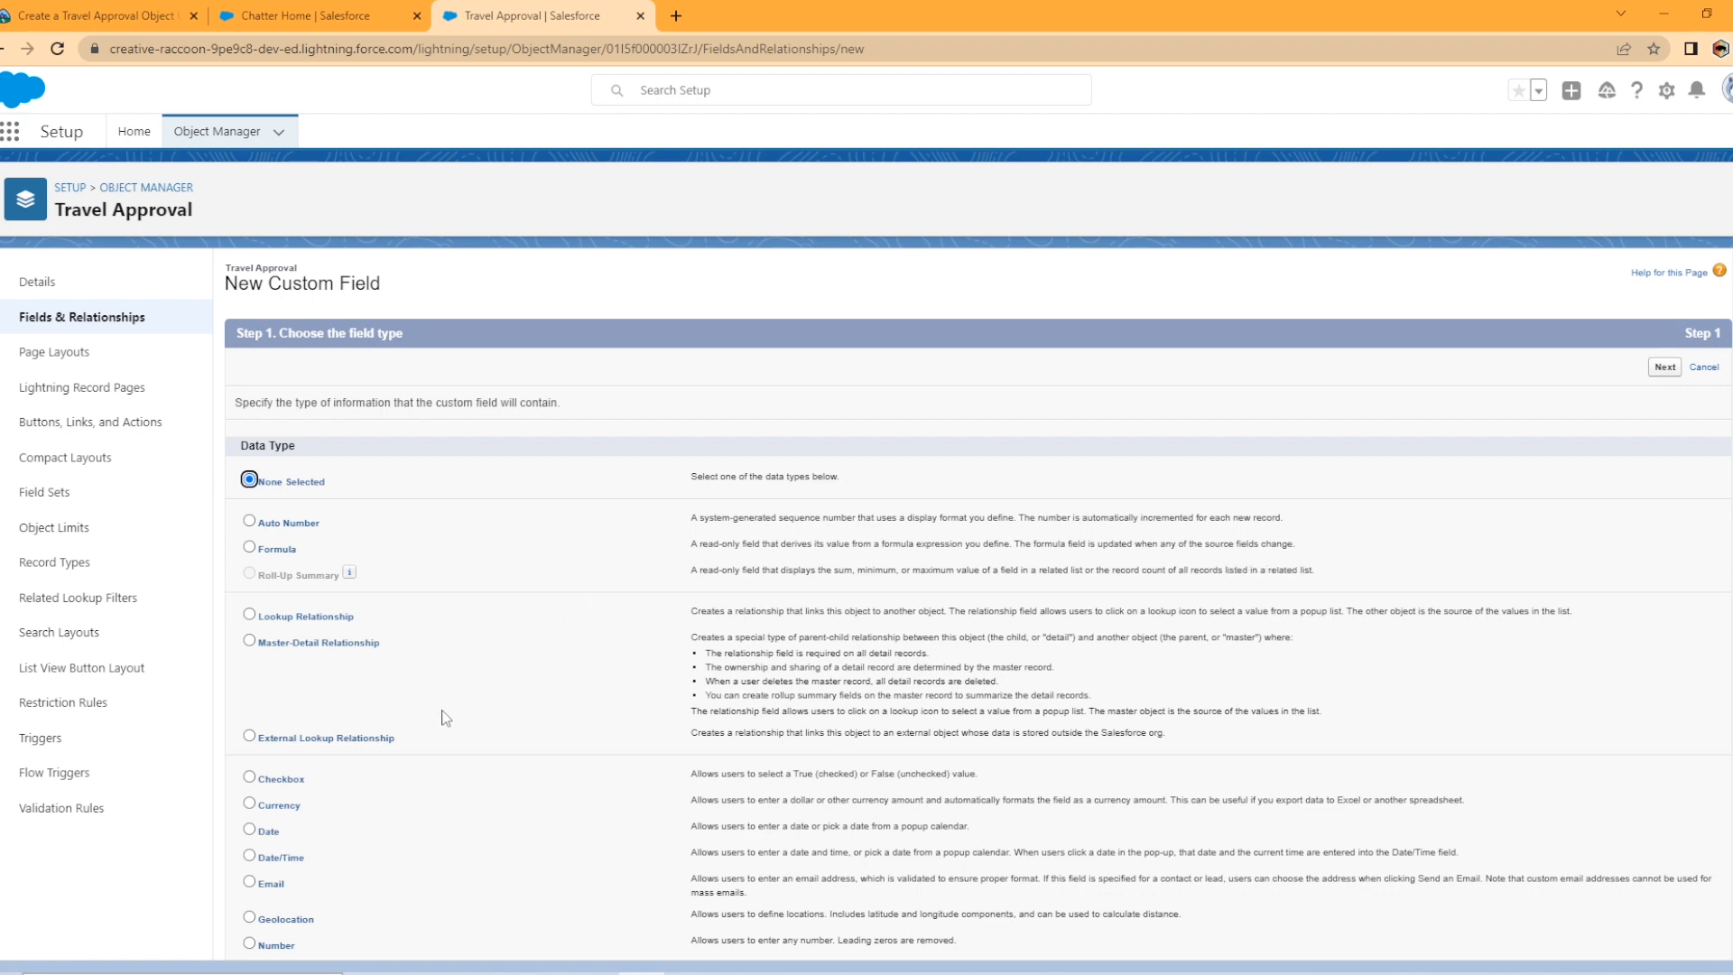
{"action": "scroll", "coordinate": [433, 766], "scroll_direction": "down", "scroll_amount": 1}
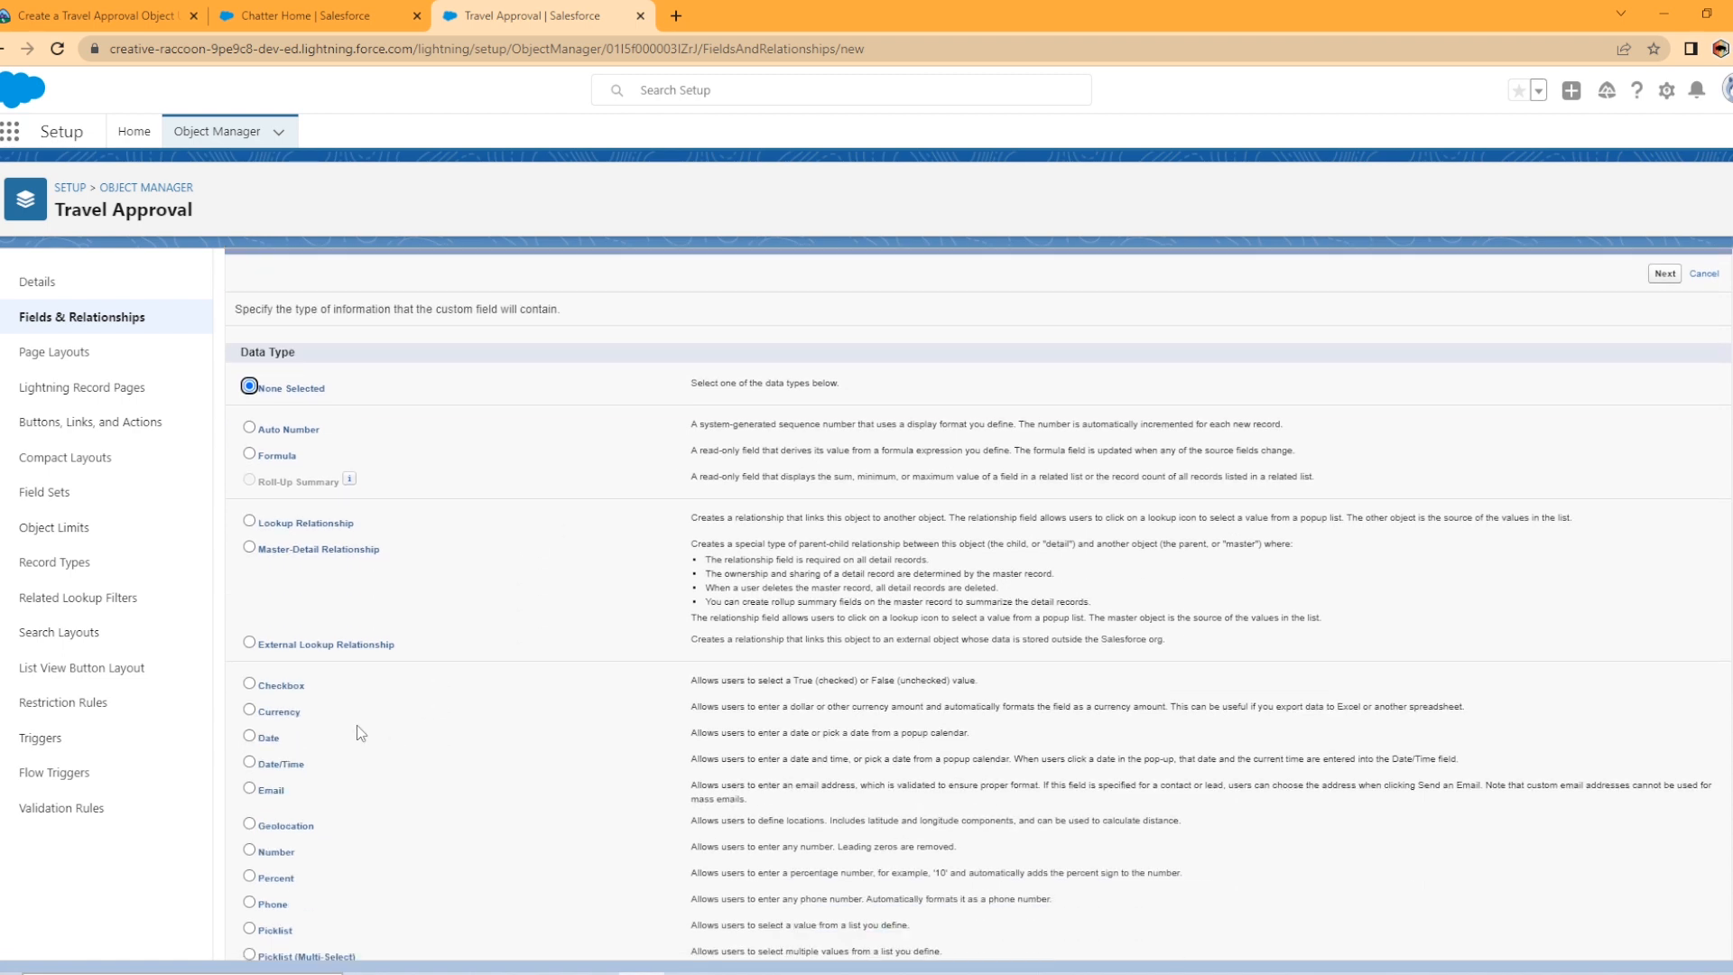
{"action": "left_click", "coordinate": [249, 683]}
{"action": "left_click", "coordinate": [1664, 272]}
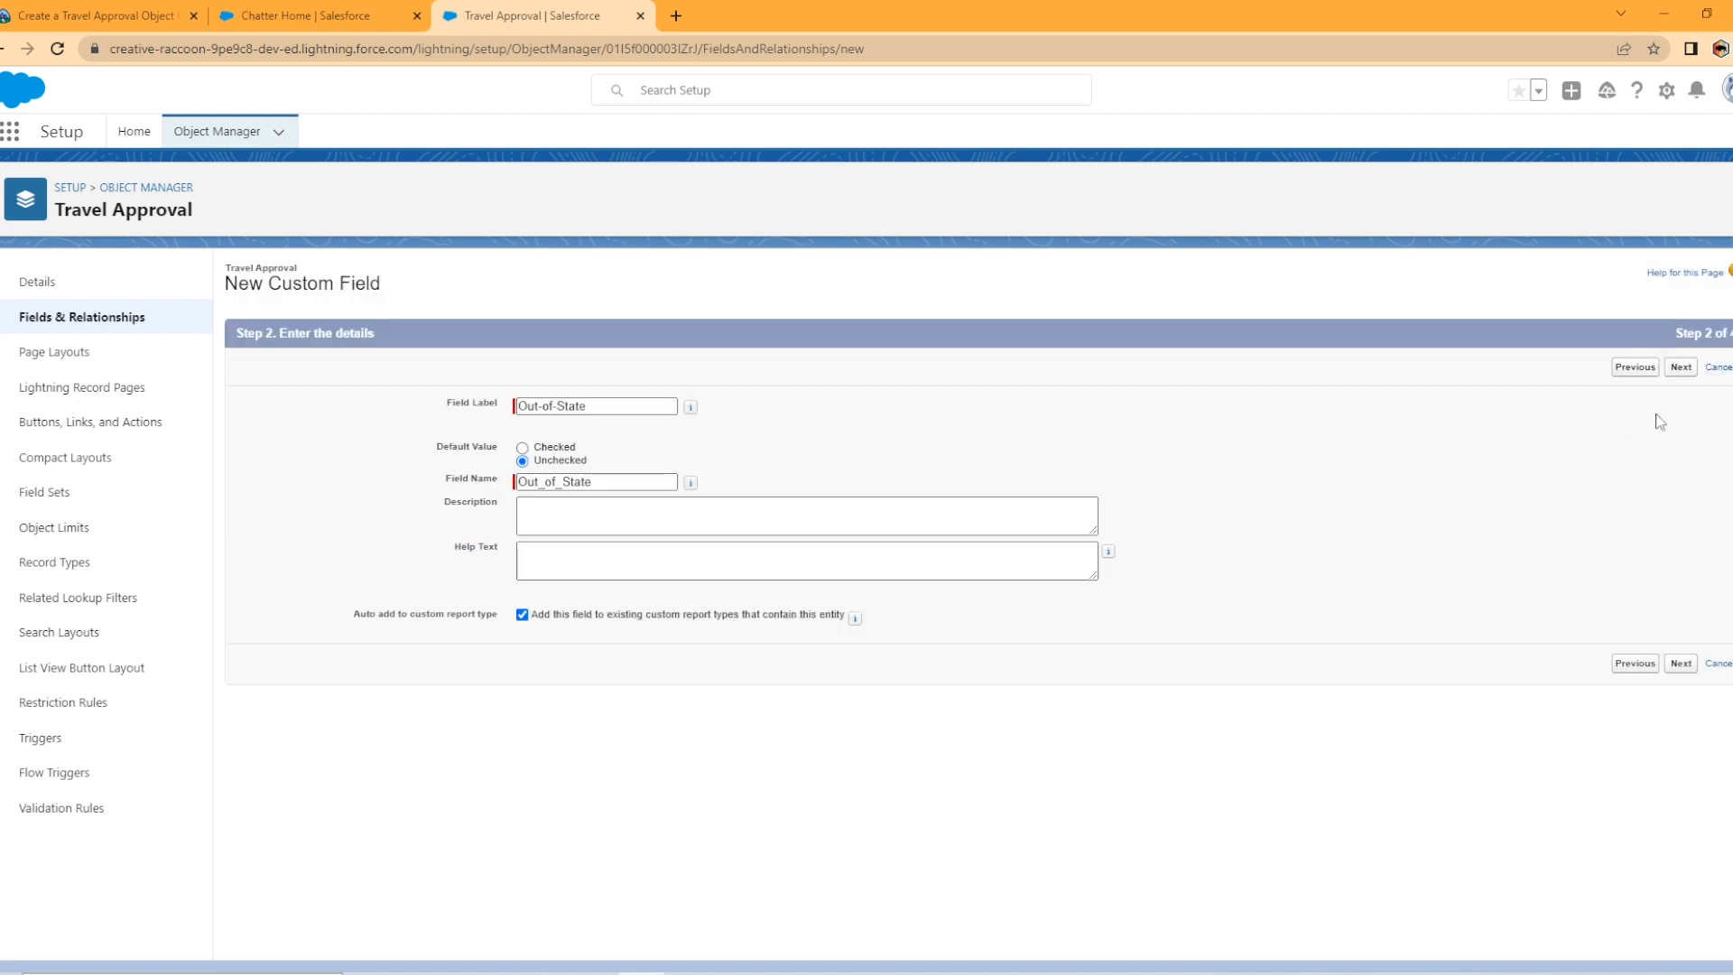
{"action": "left_click", "coordinate": [1679, 378]}
{"action": "left_click", "coordinate": [1671, 368]}
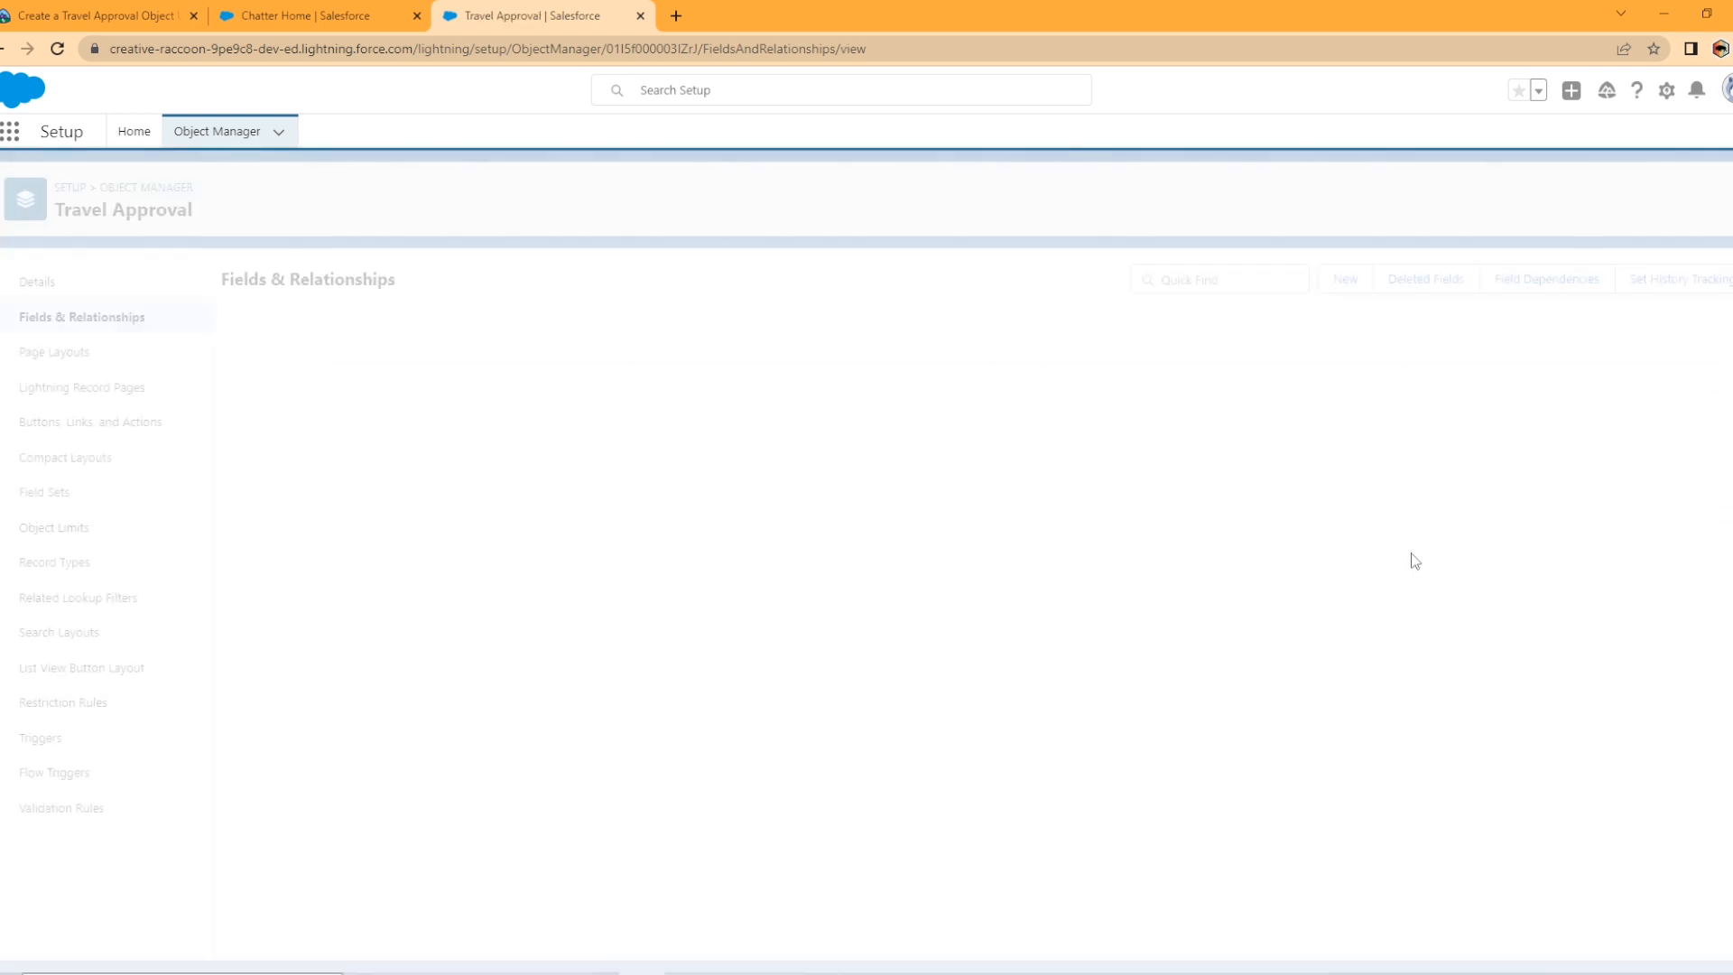
- Create a Text field labelled Destination State with a length of 2 on Travel Approval and save it
{"action": "left_click", "coordinate": [1350, 282]}
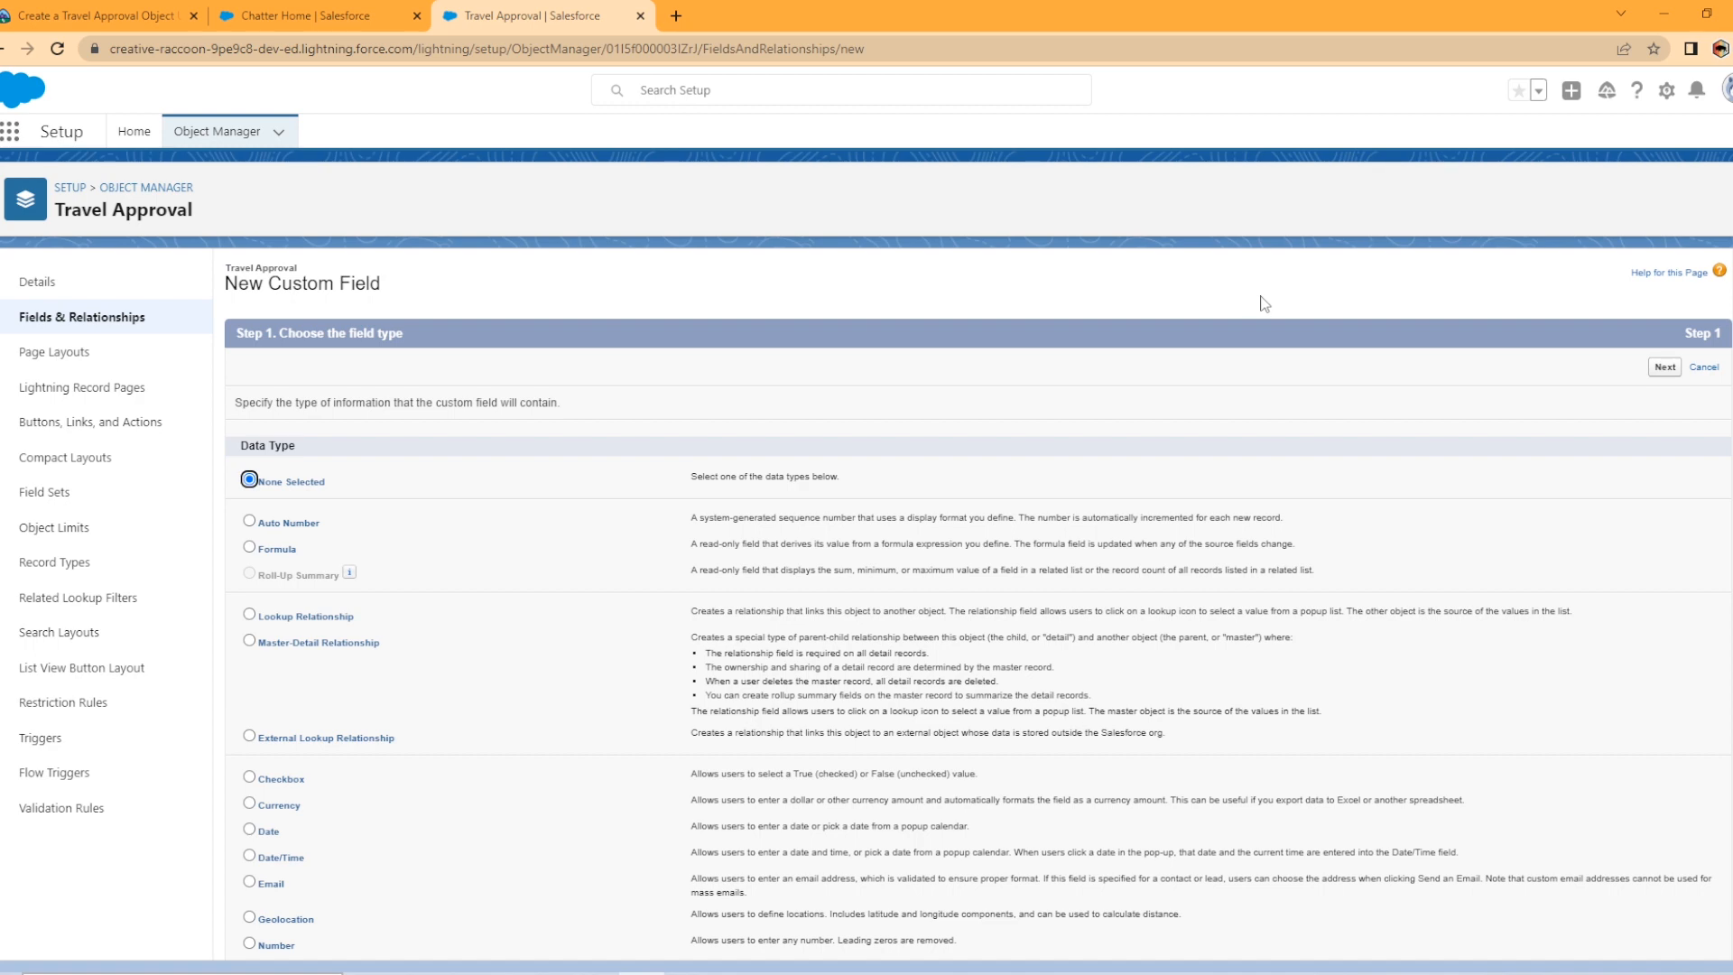
{"action": "scroll", "coordinate": [650, 677], "scroll_direction": "down", "scroll_amount": 3}
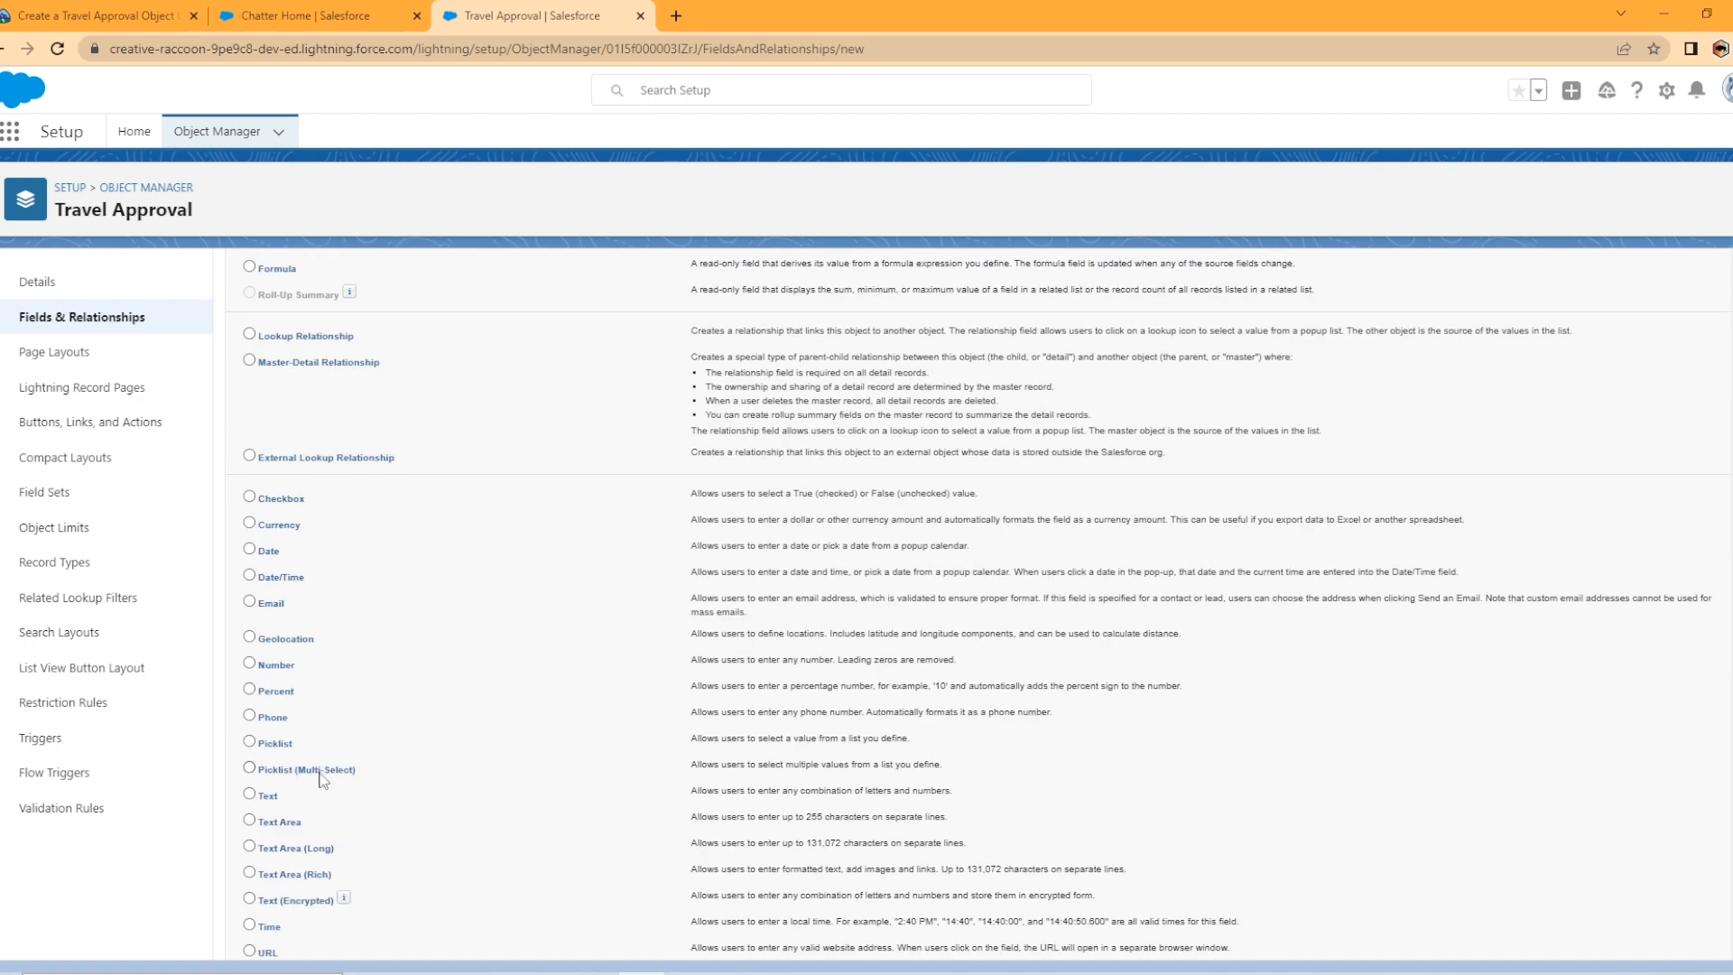
{"action": "left_click", "coordinate": [249, 793]}
{"action": "scroll", "coordinate": [1415, 455], "scroll_direction": "up", "scroll_amount": 3}
{"action": "left_click", "coordinate": [1662, 369]}
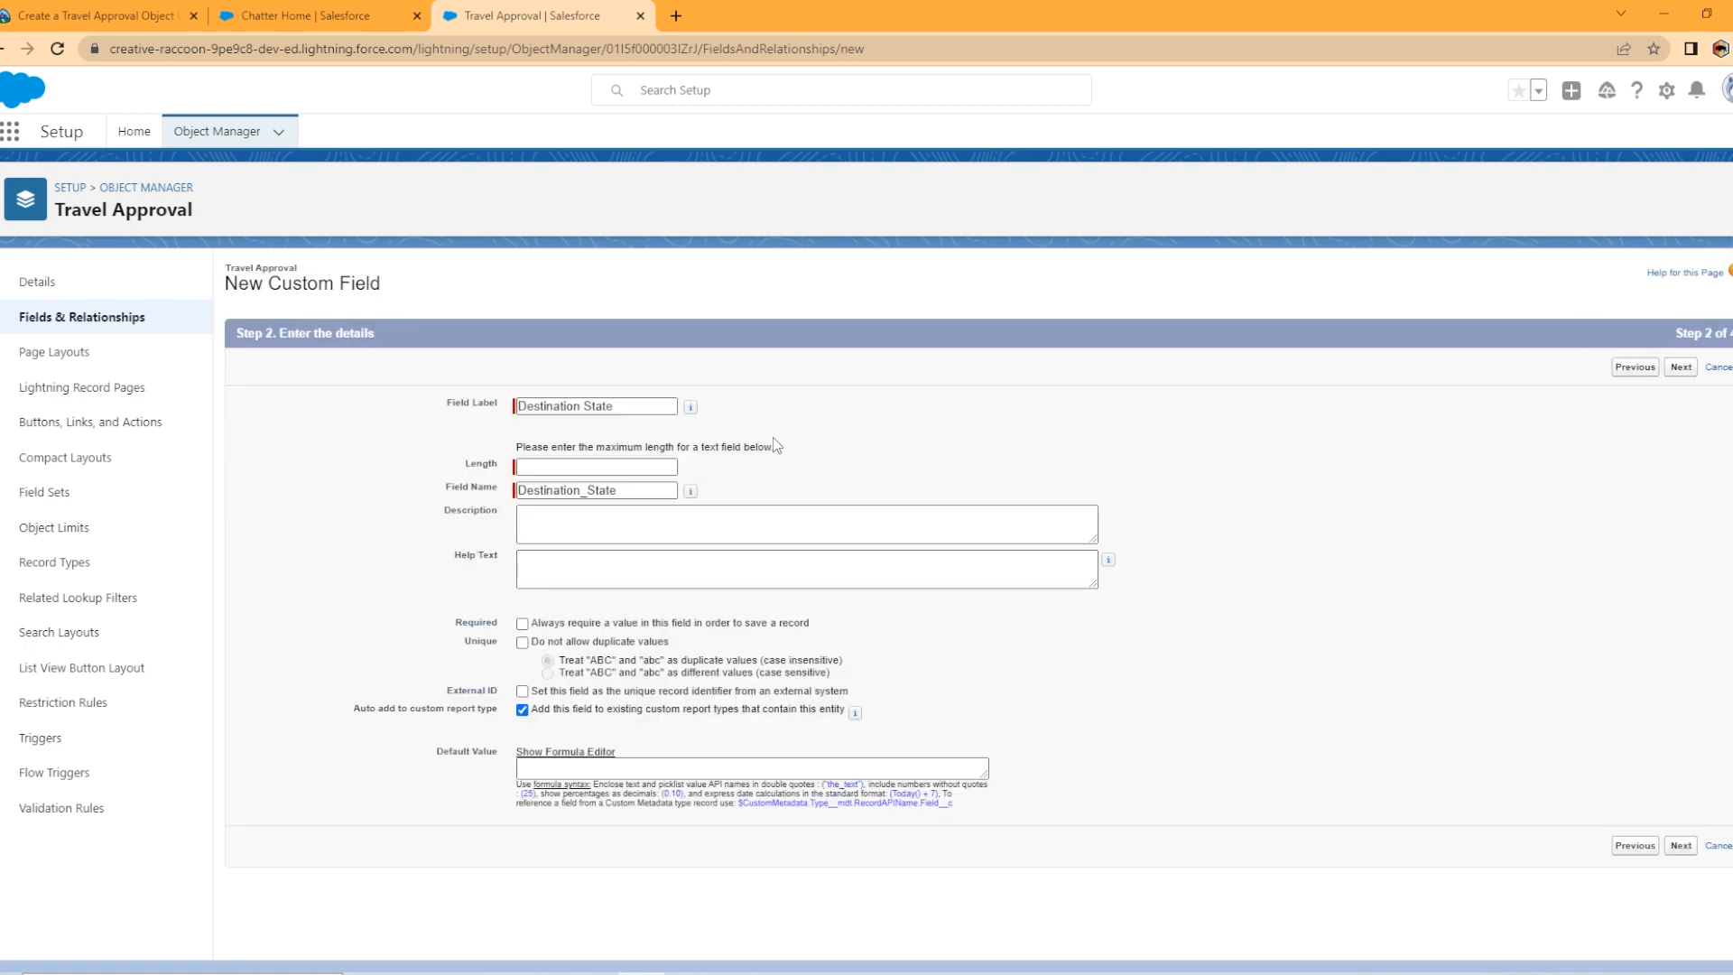
{"action": "left_click", "coordinate": [655, 465]}
{"action": "left_click", "coordinate": [1238, 493]}
{"action": "left_click", "coordinate": [1678, 367]}
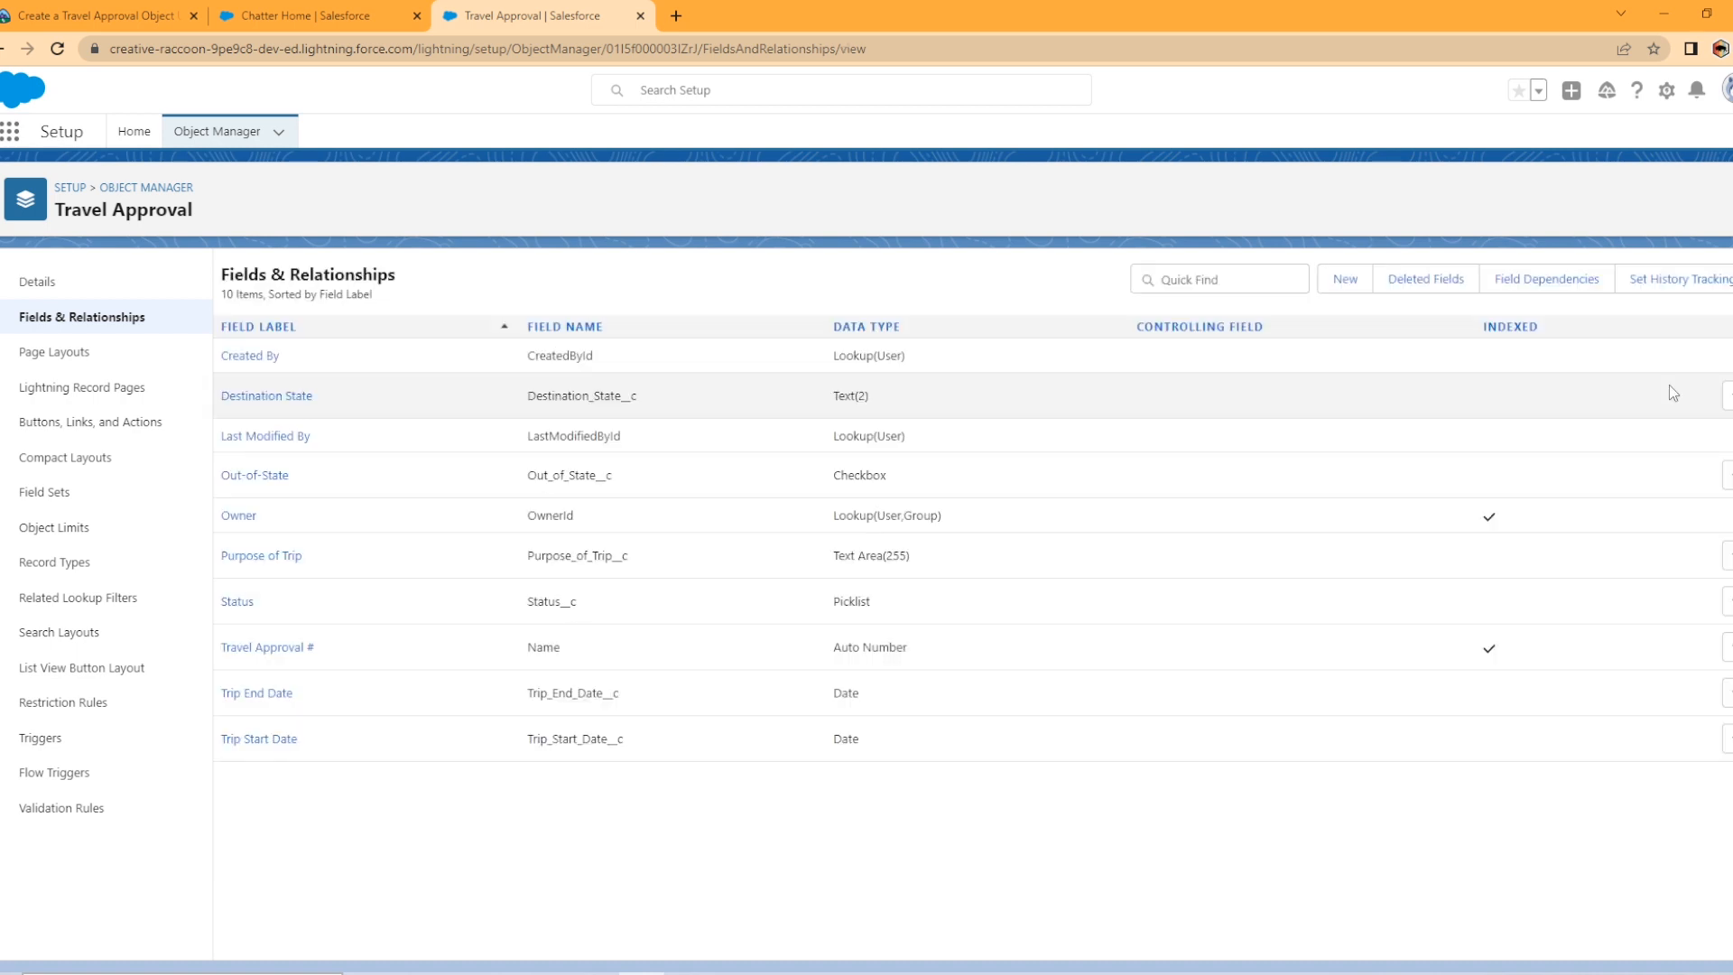
- Create a Lookup Relationship field on Travel Approval related to the Department object, keeping the label Department, and save it
{"action": "left_click", "coordinate": [1345, 279]}
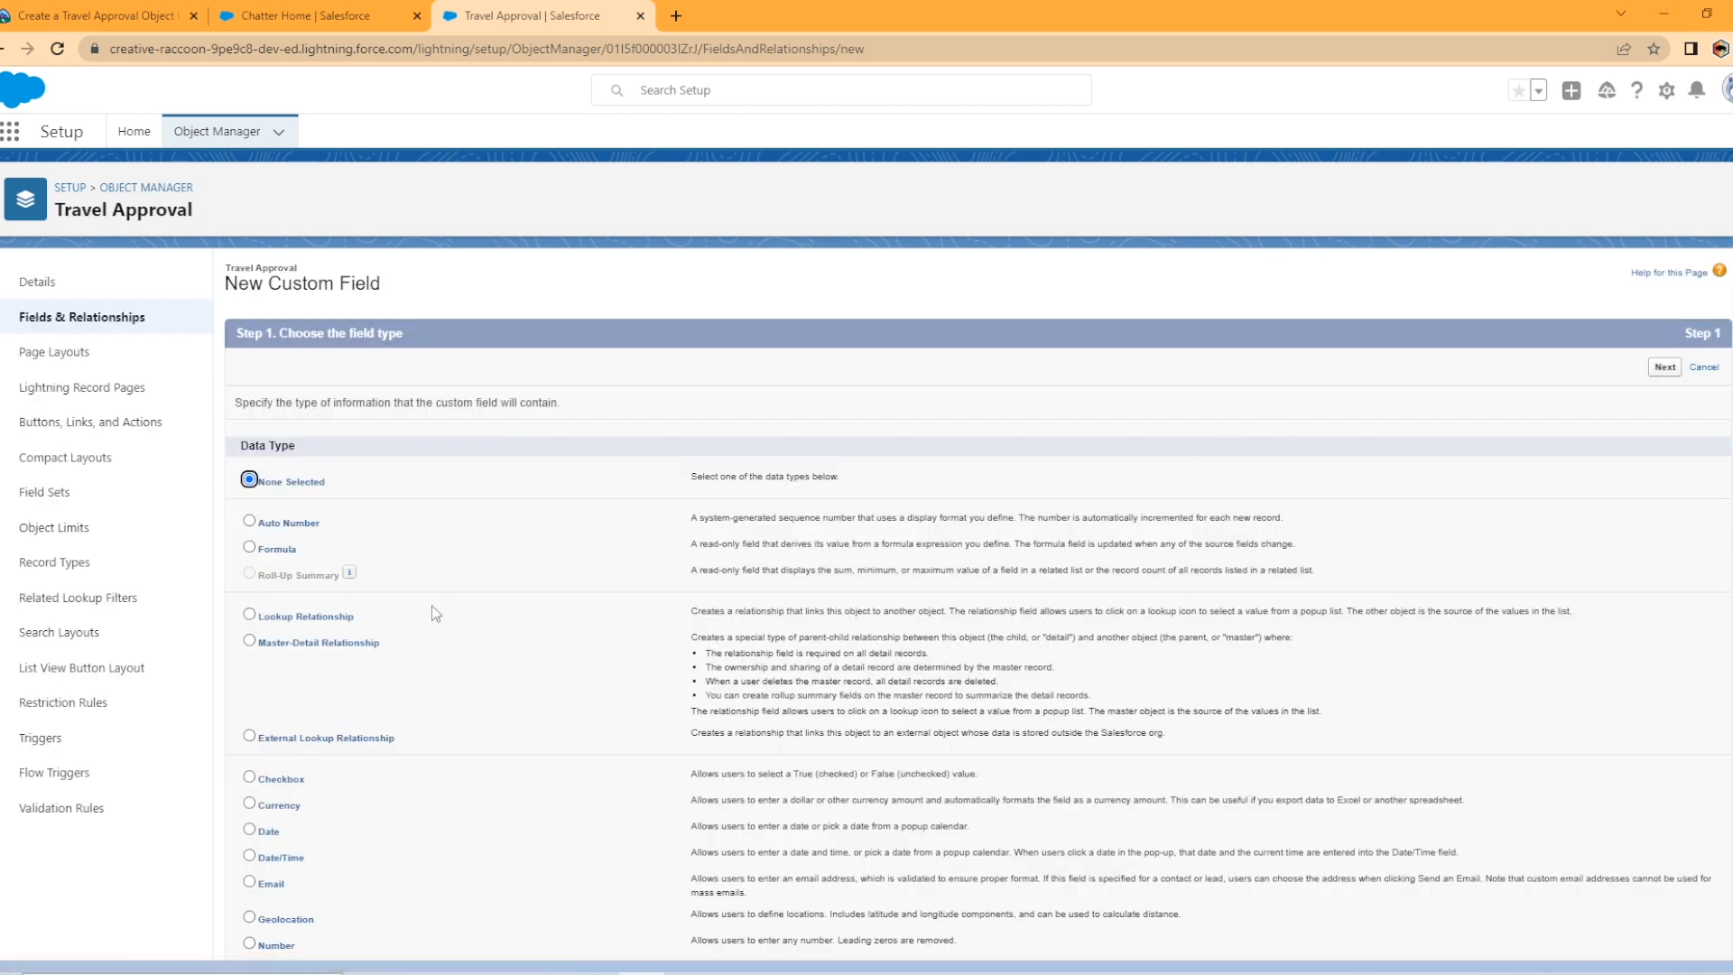
{"action": "left_click", "coordinate": [250, 614]}
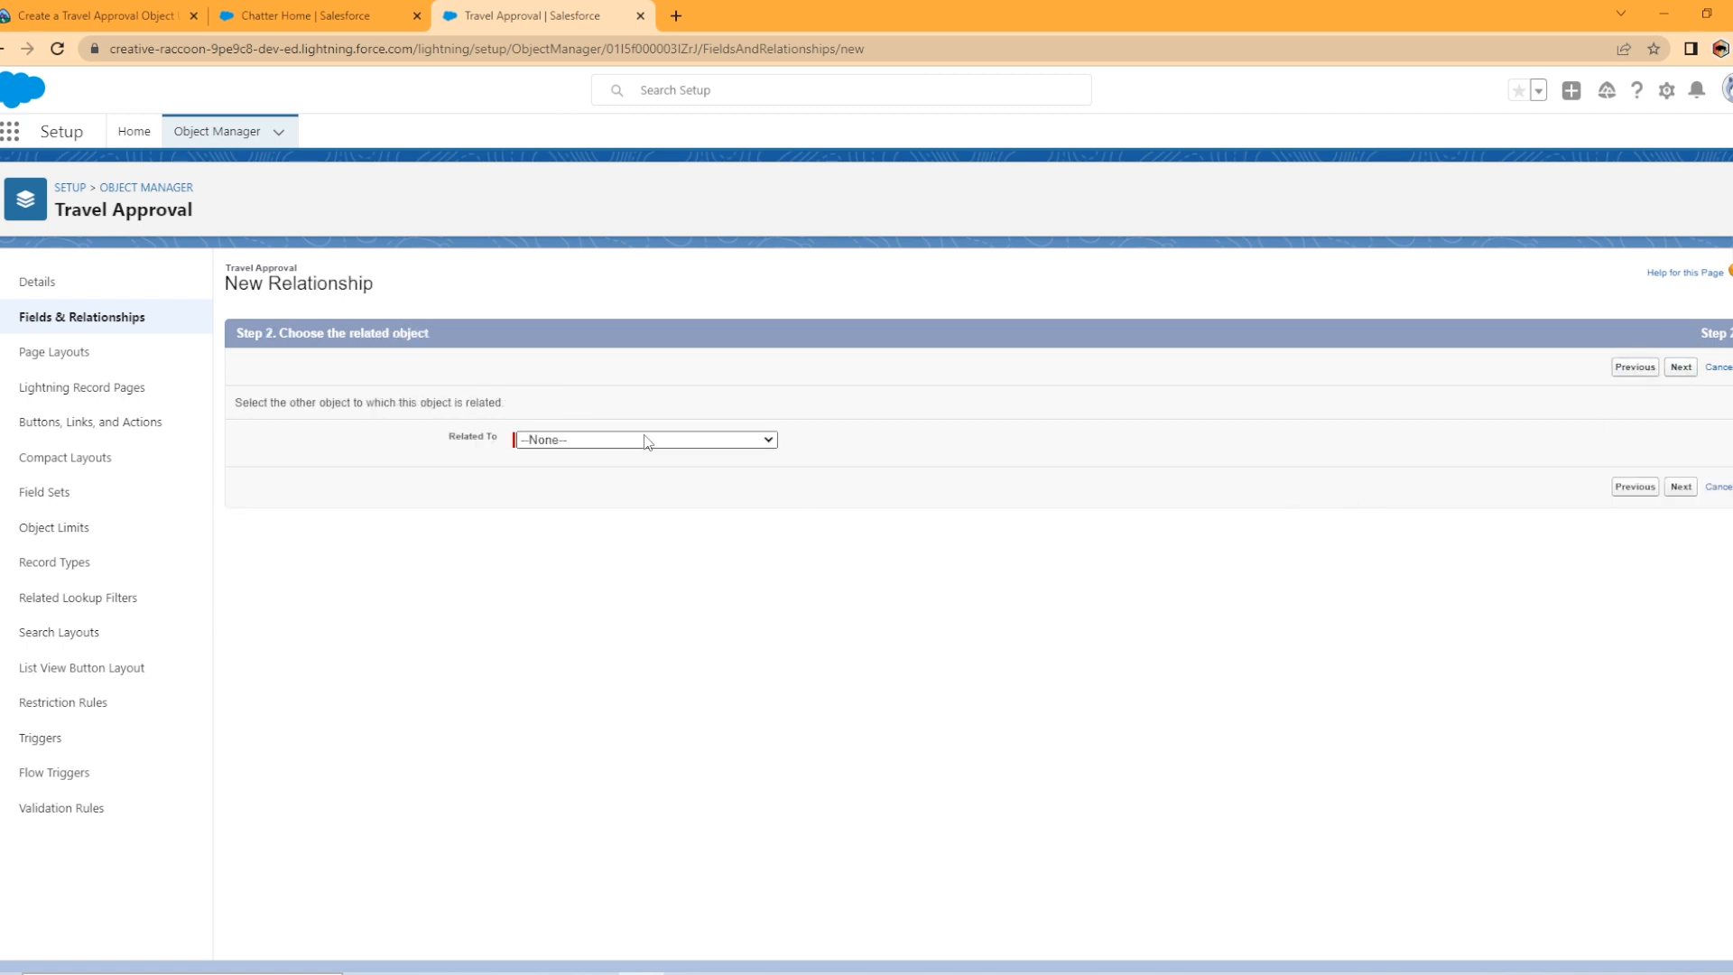
{"action": "left_click", "coordinate": [647, 440]}
{"action": "scroll", "coordinate": [686, 708], "scroll_direction": "down", "scroll_amount": 8}
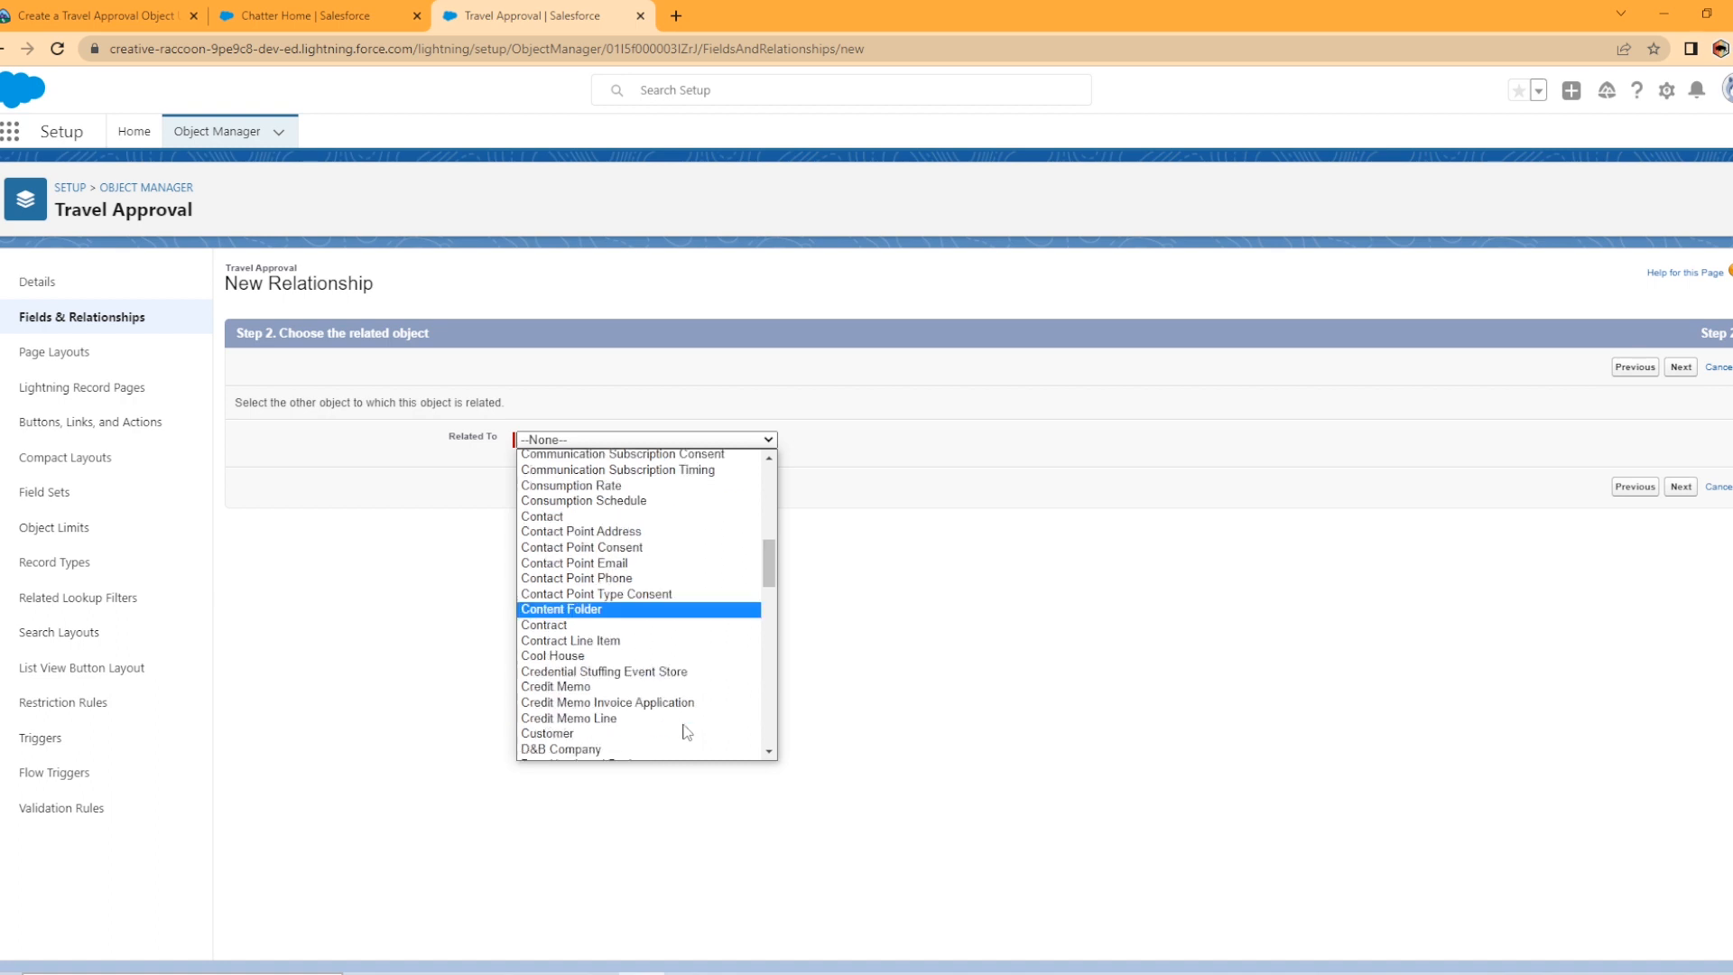
{"action": "left_click", "coordinate": [641, 720]}
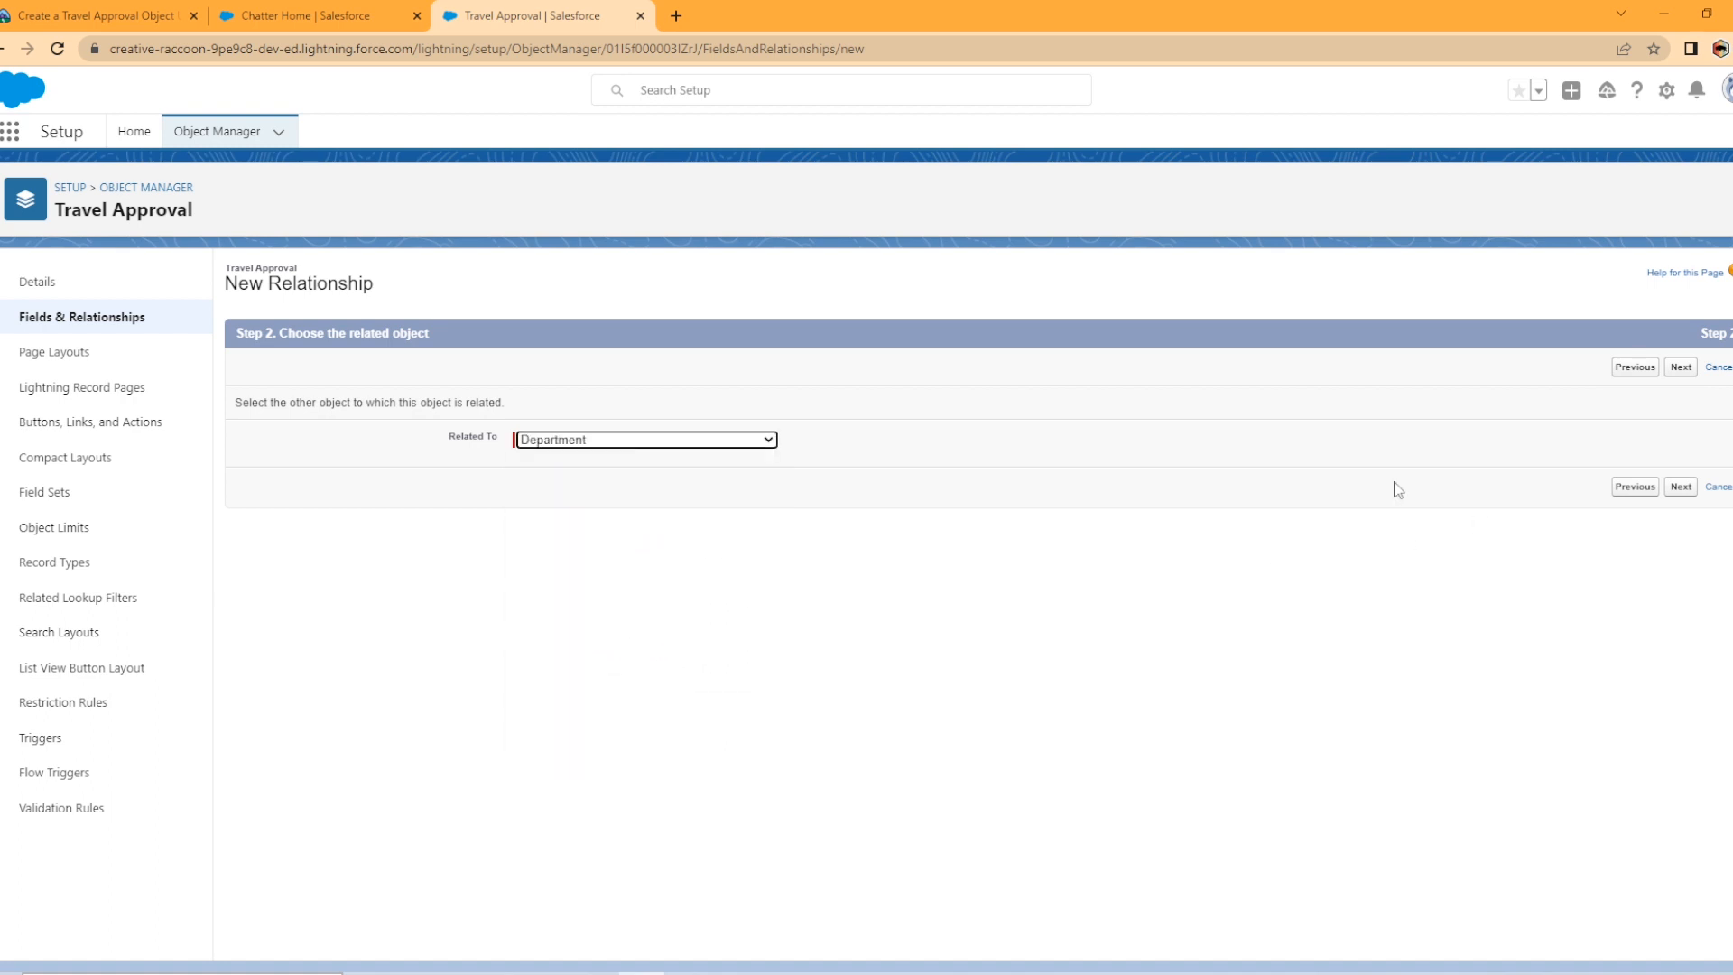
{"action": "left_click", "coordinate": [1669, 372]}
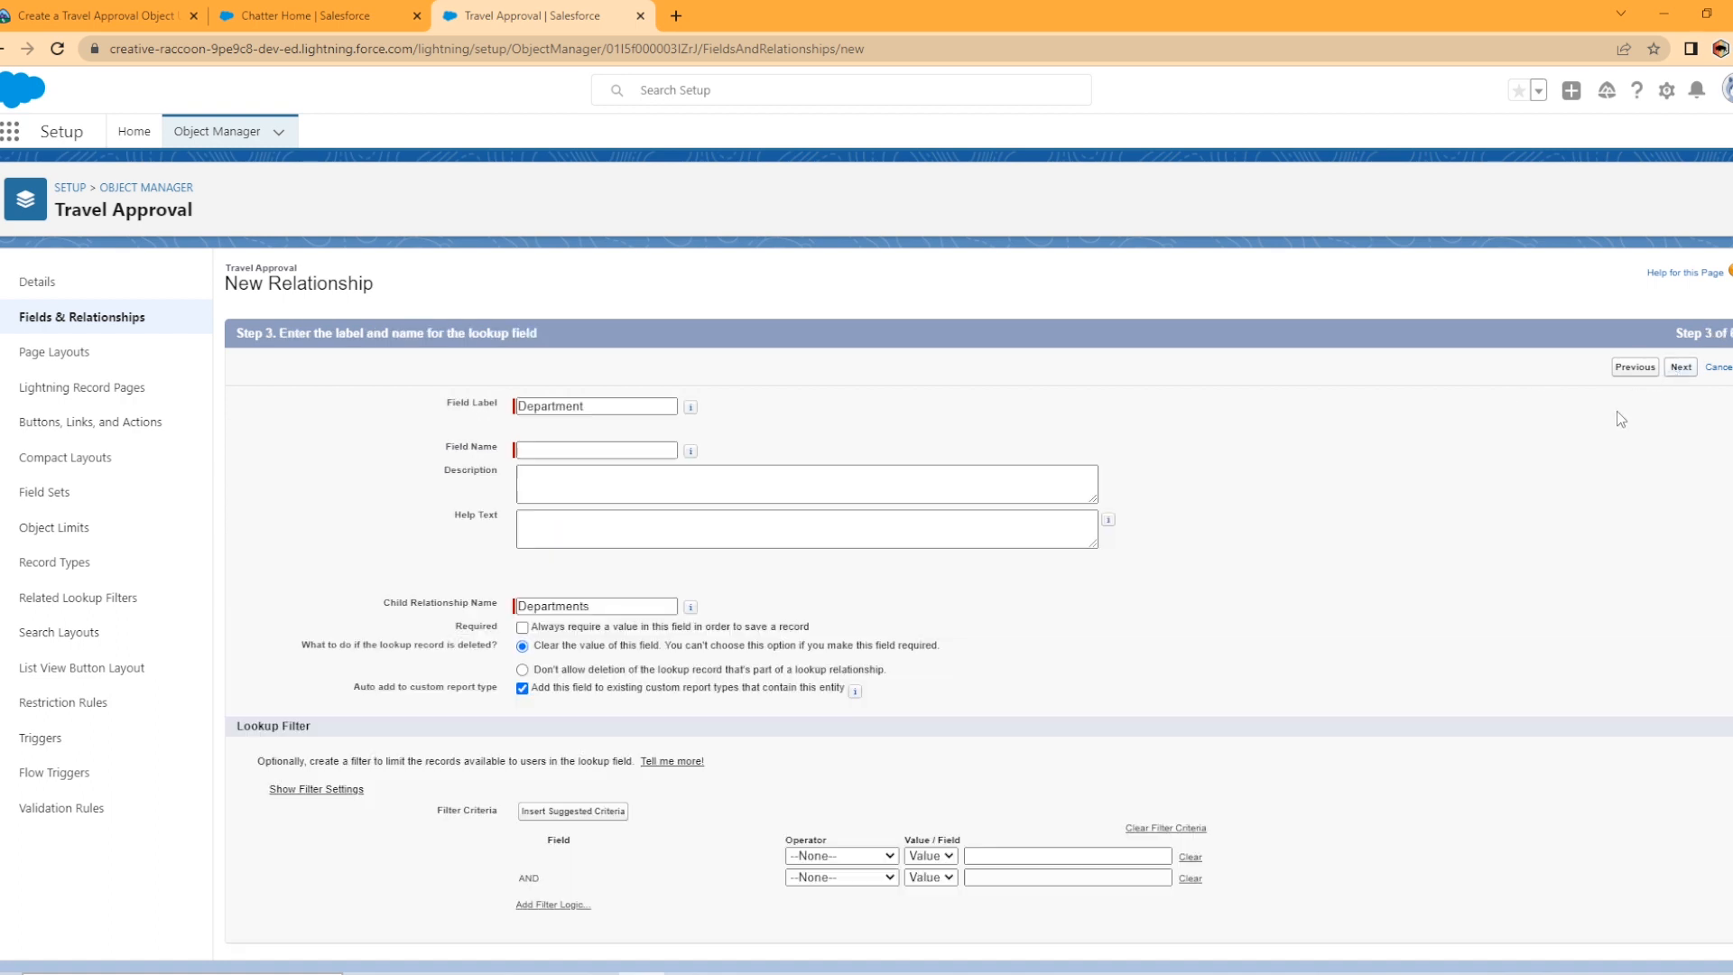
{"action": "left_click", "coordinate": [841, 446]}
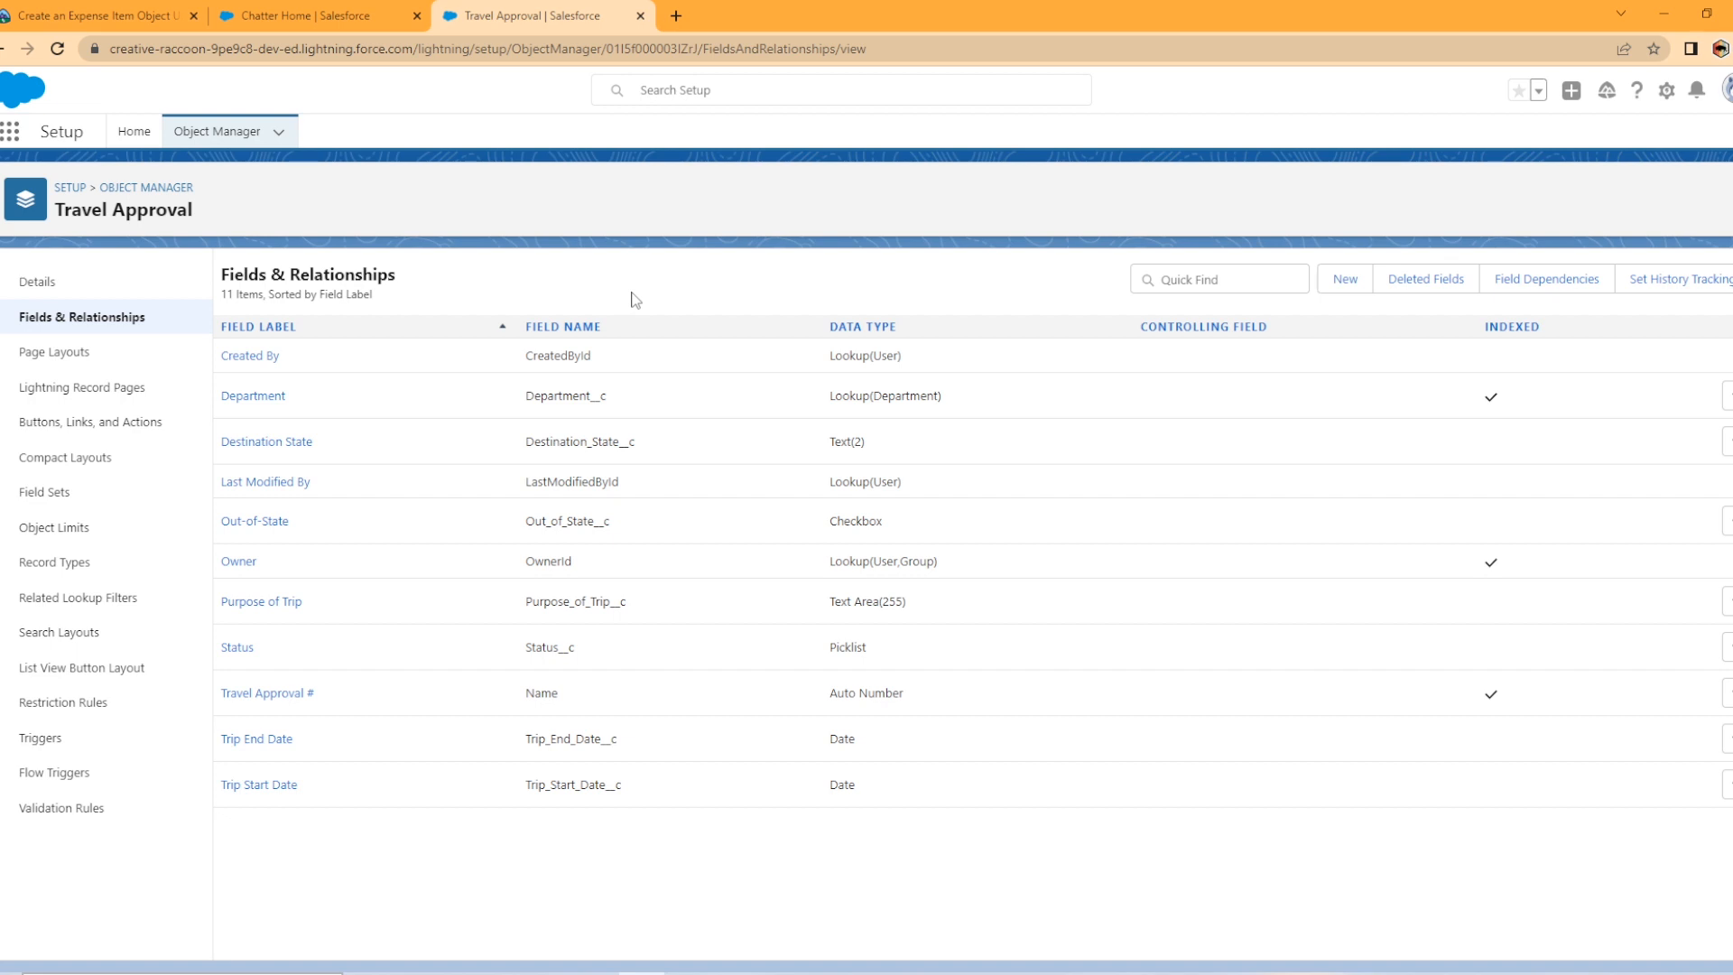
- Start a new custom object labelled Expense Item with plural label Expense Items, marked as starting with a vowel sound
{"action": "left_click", "coordinate": [278, 135]}
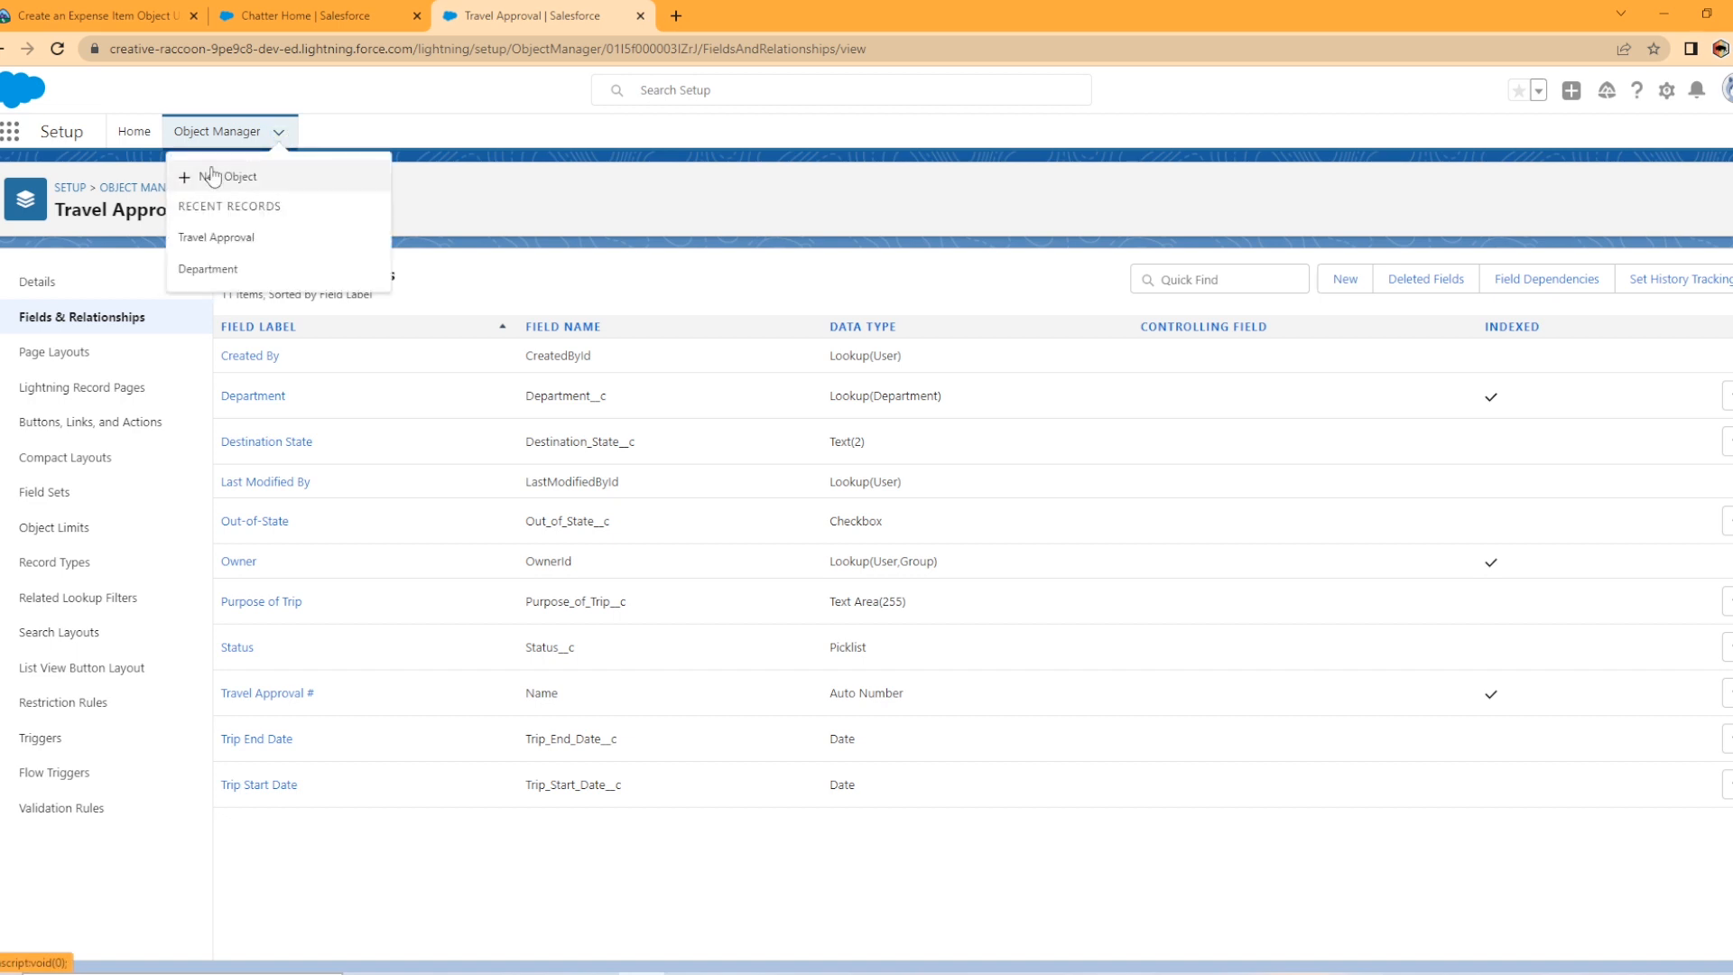
{"action": "left_click", "coordinate": [215, 173]}
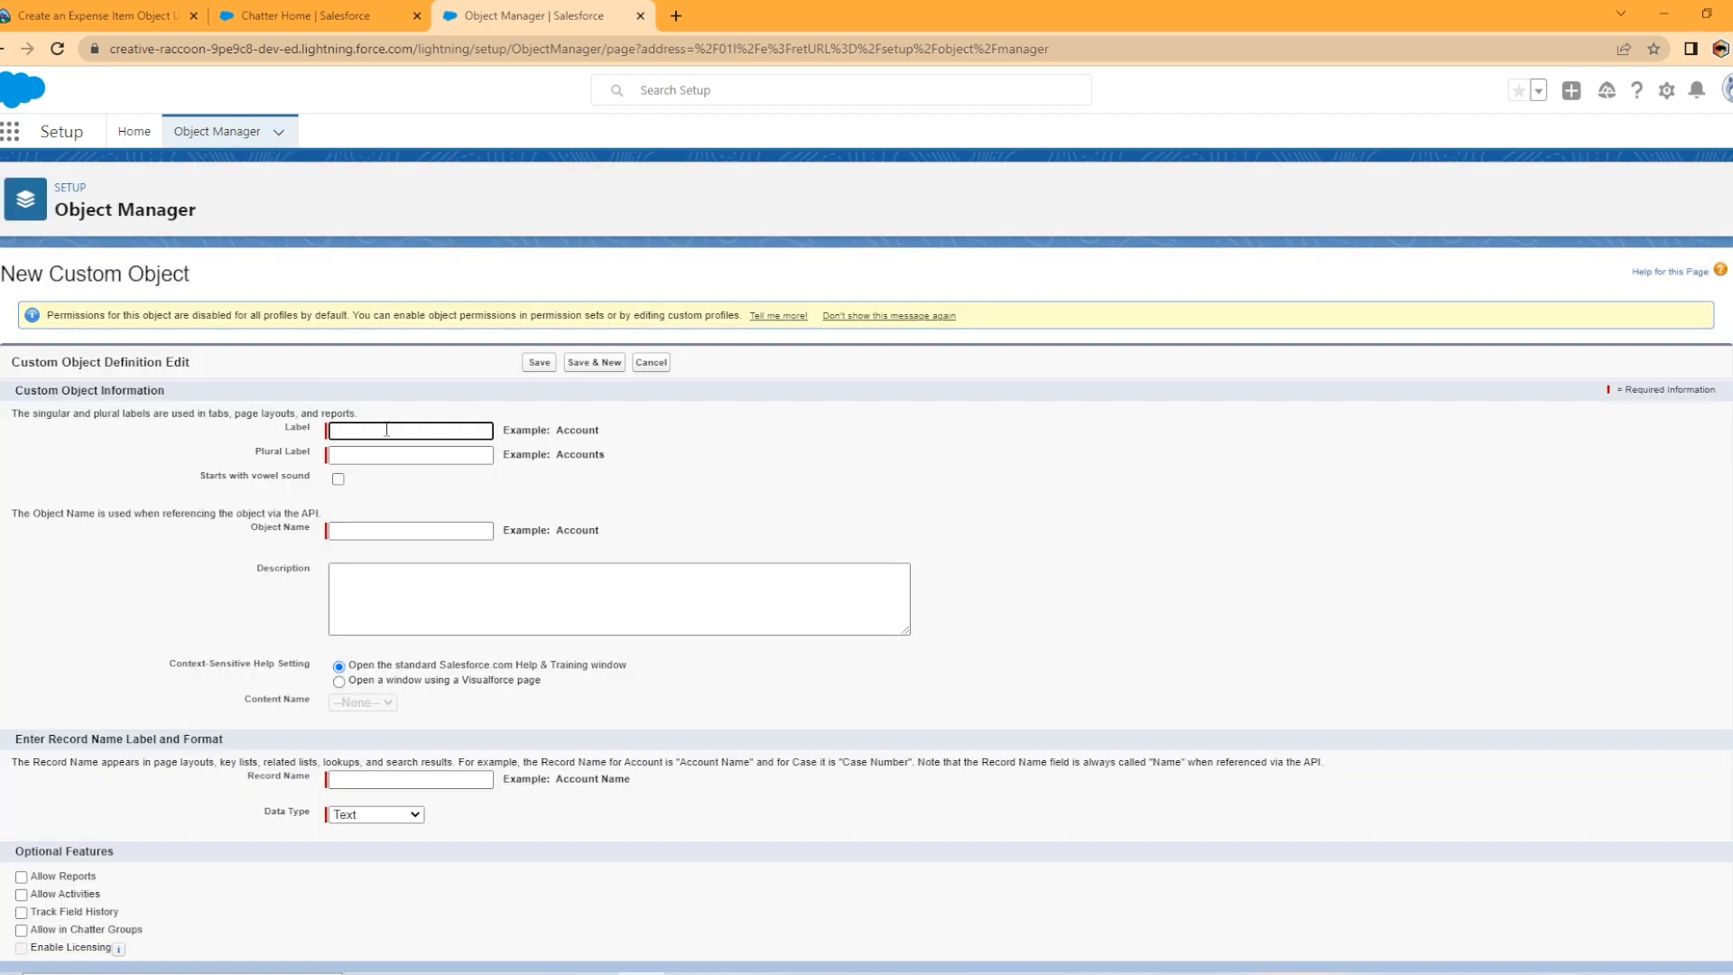
{"action": "type", "text": "Expense Item"}
{"action": "key", "text": "Tab"}
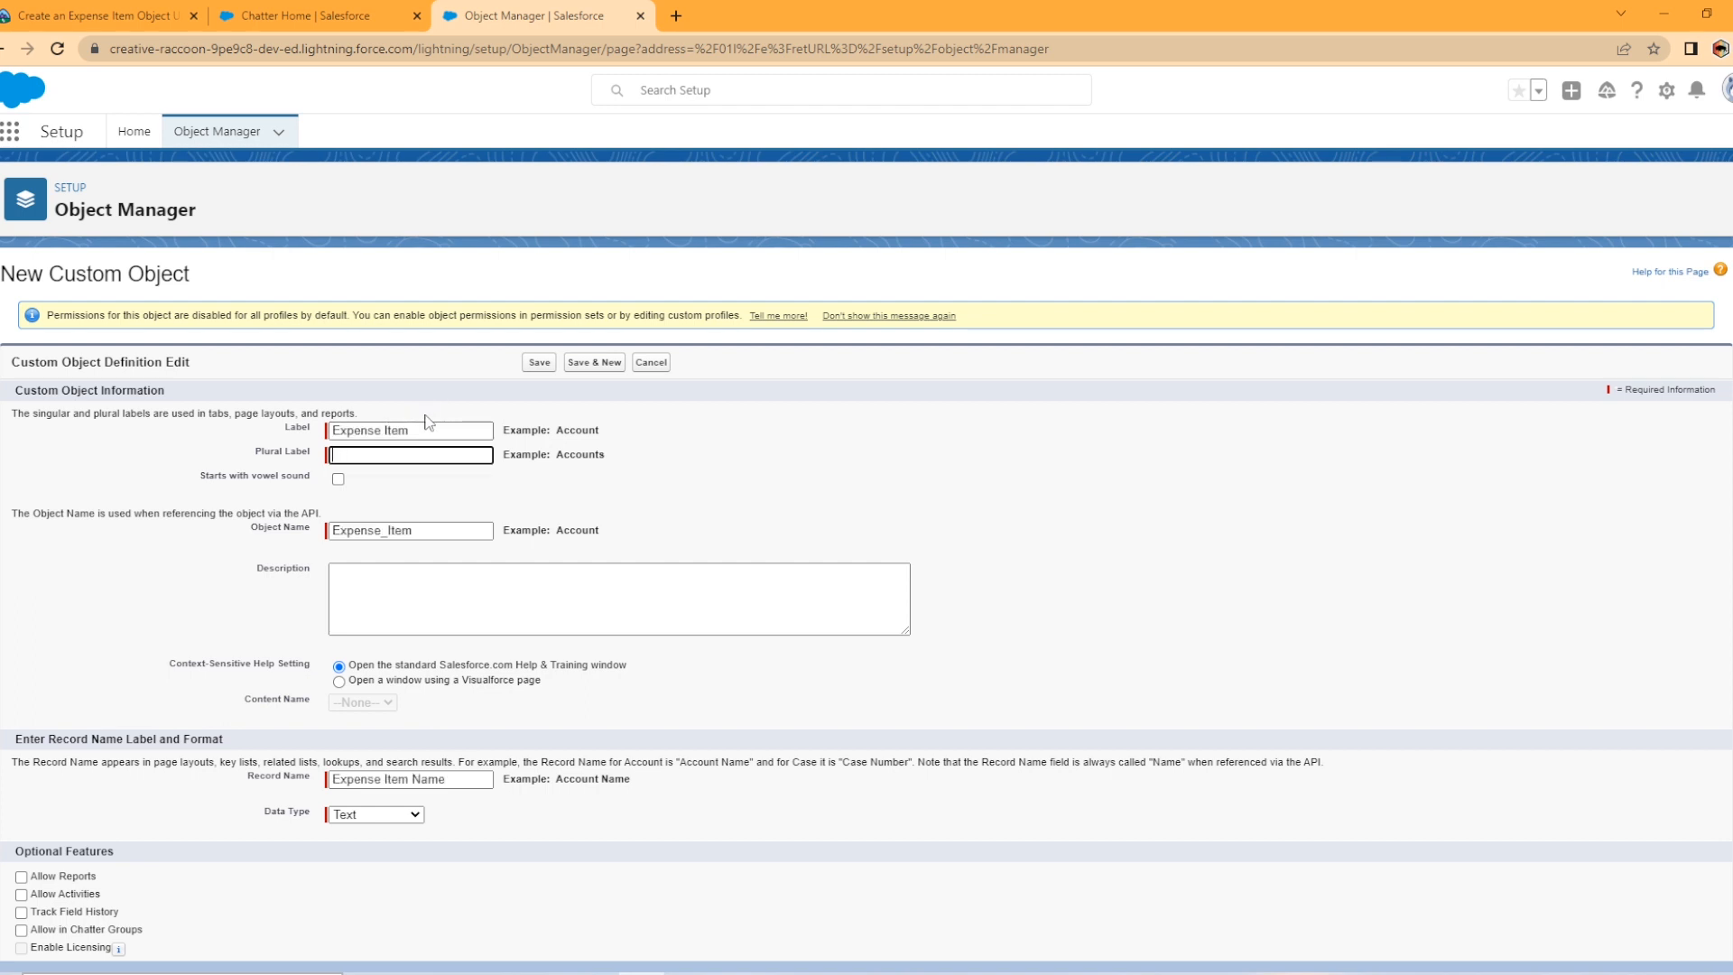
{"action": "left_click_drag", "start_coordinate": [427, 428], "coordinate": [258, 418]}
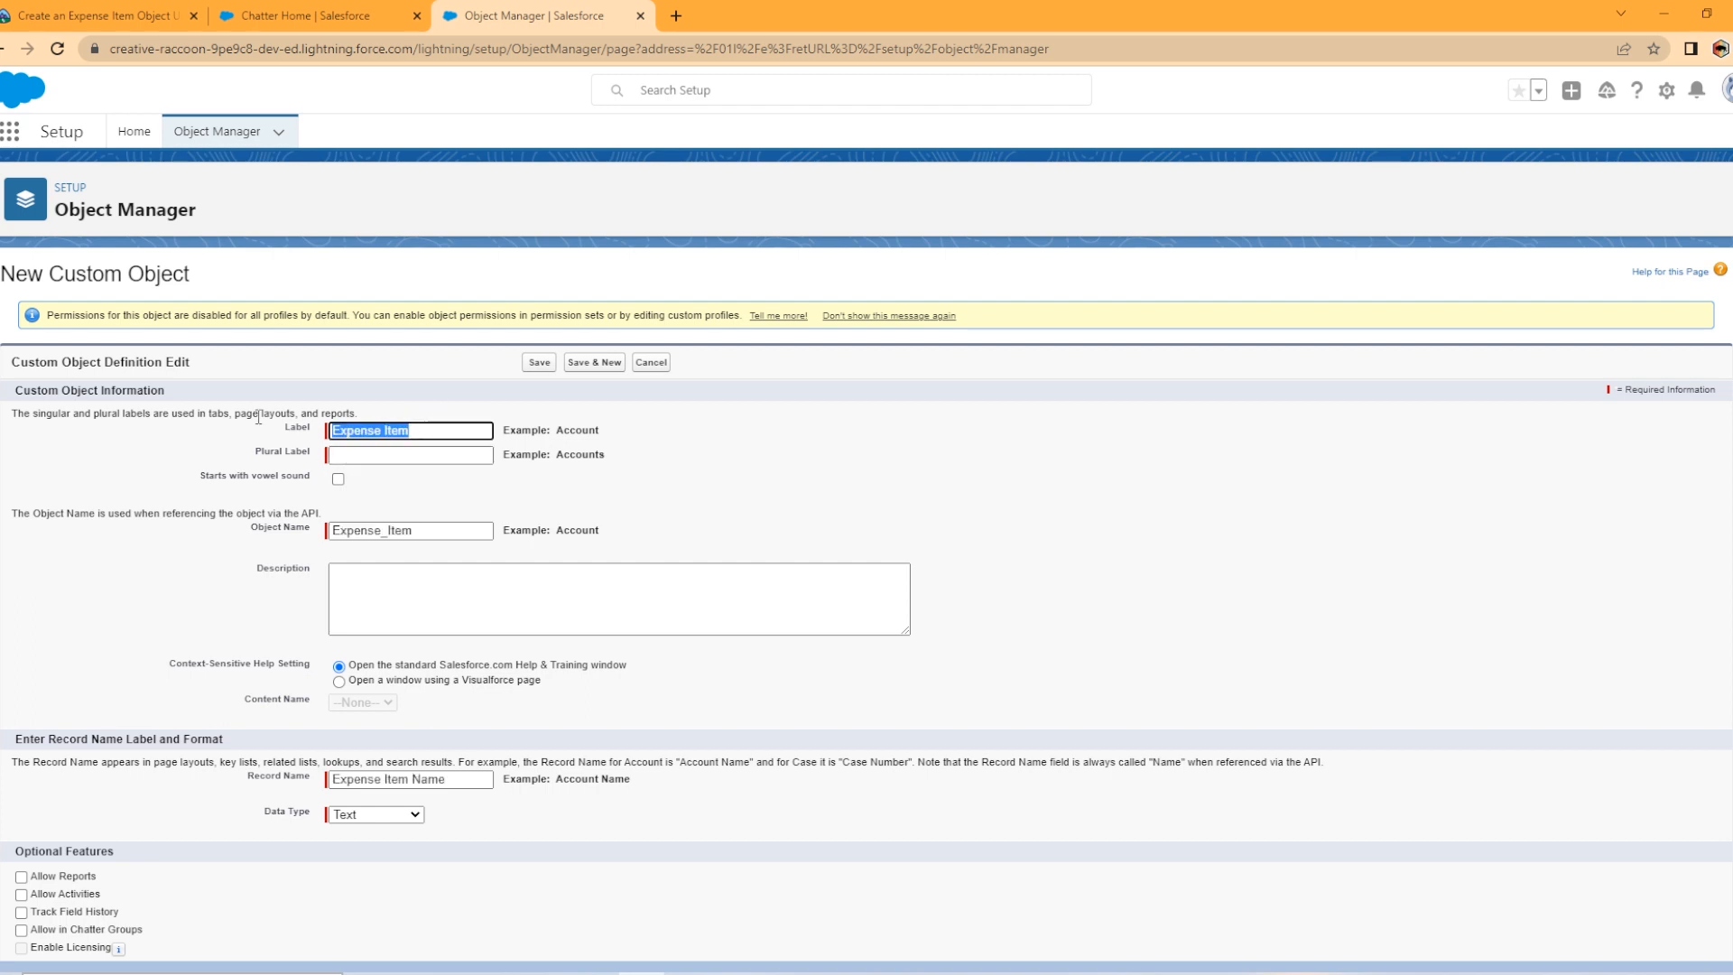
{"action": "key", "text": "ctrl+c"}
{"action": "left_click", "coordinate": [424, 455]}
{"action": "key", "text": "ctrl+v"}
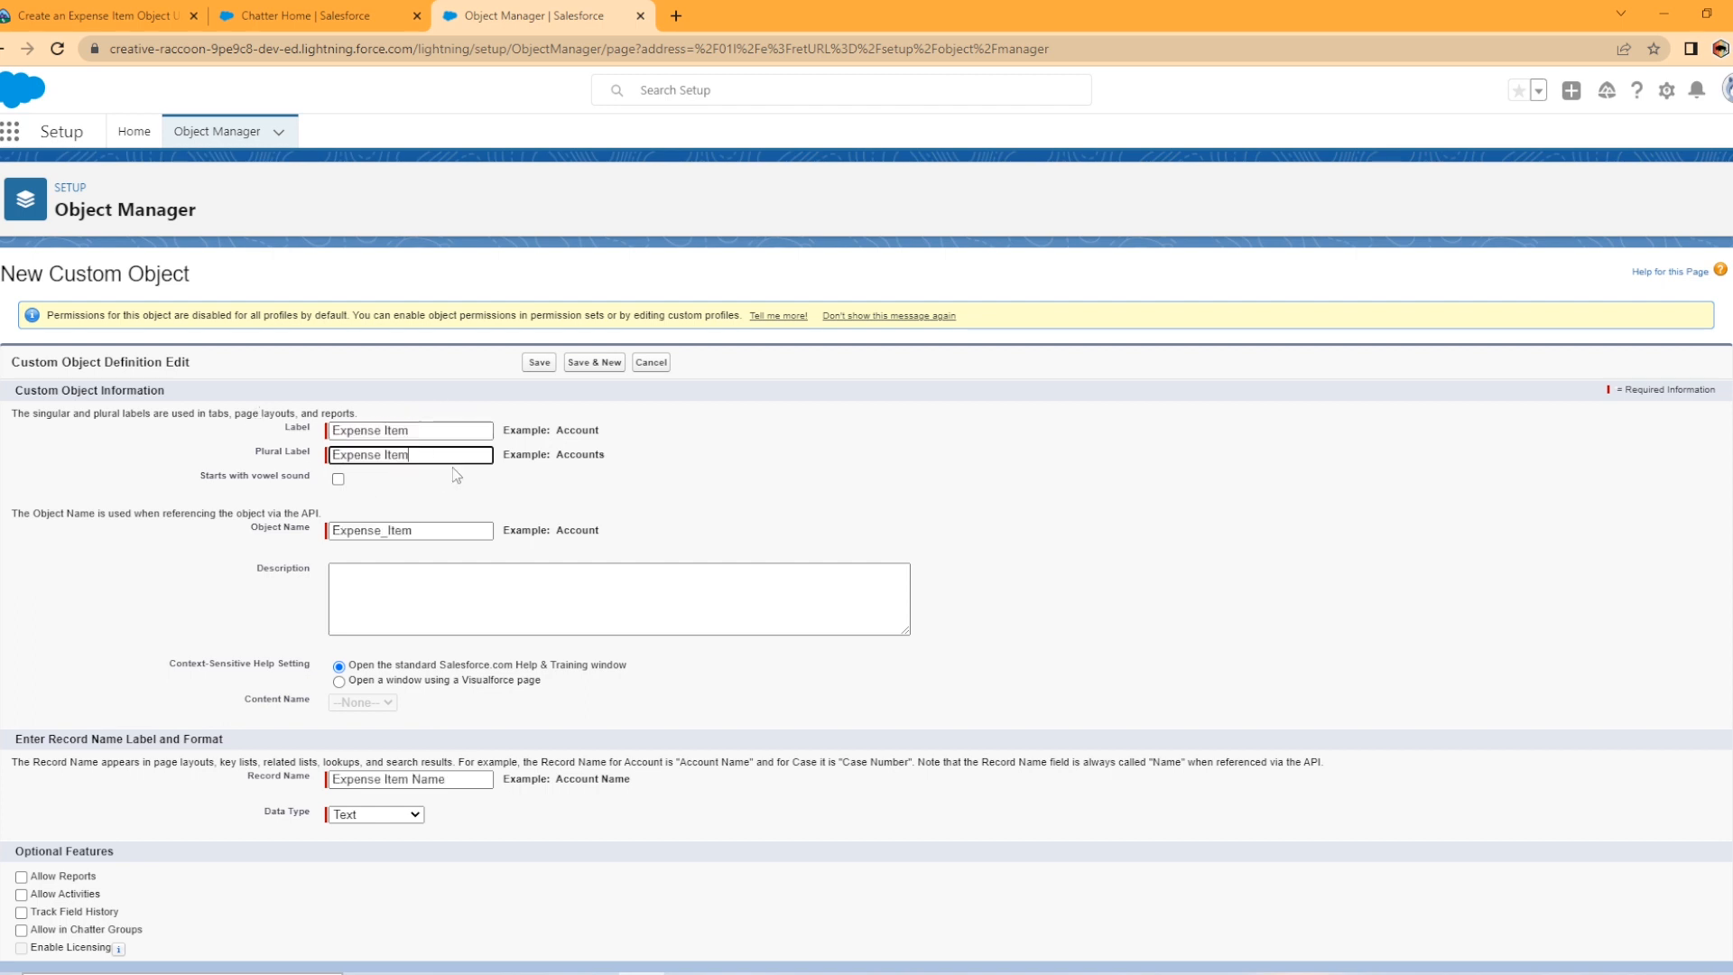
{"action": "type", "text": "s"}
{"action": "left_click", "coordinate": [715, 491]}
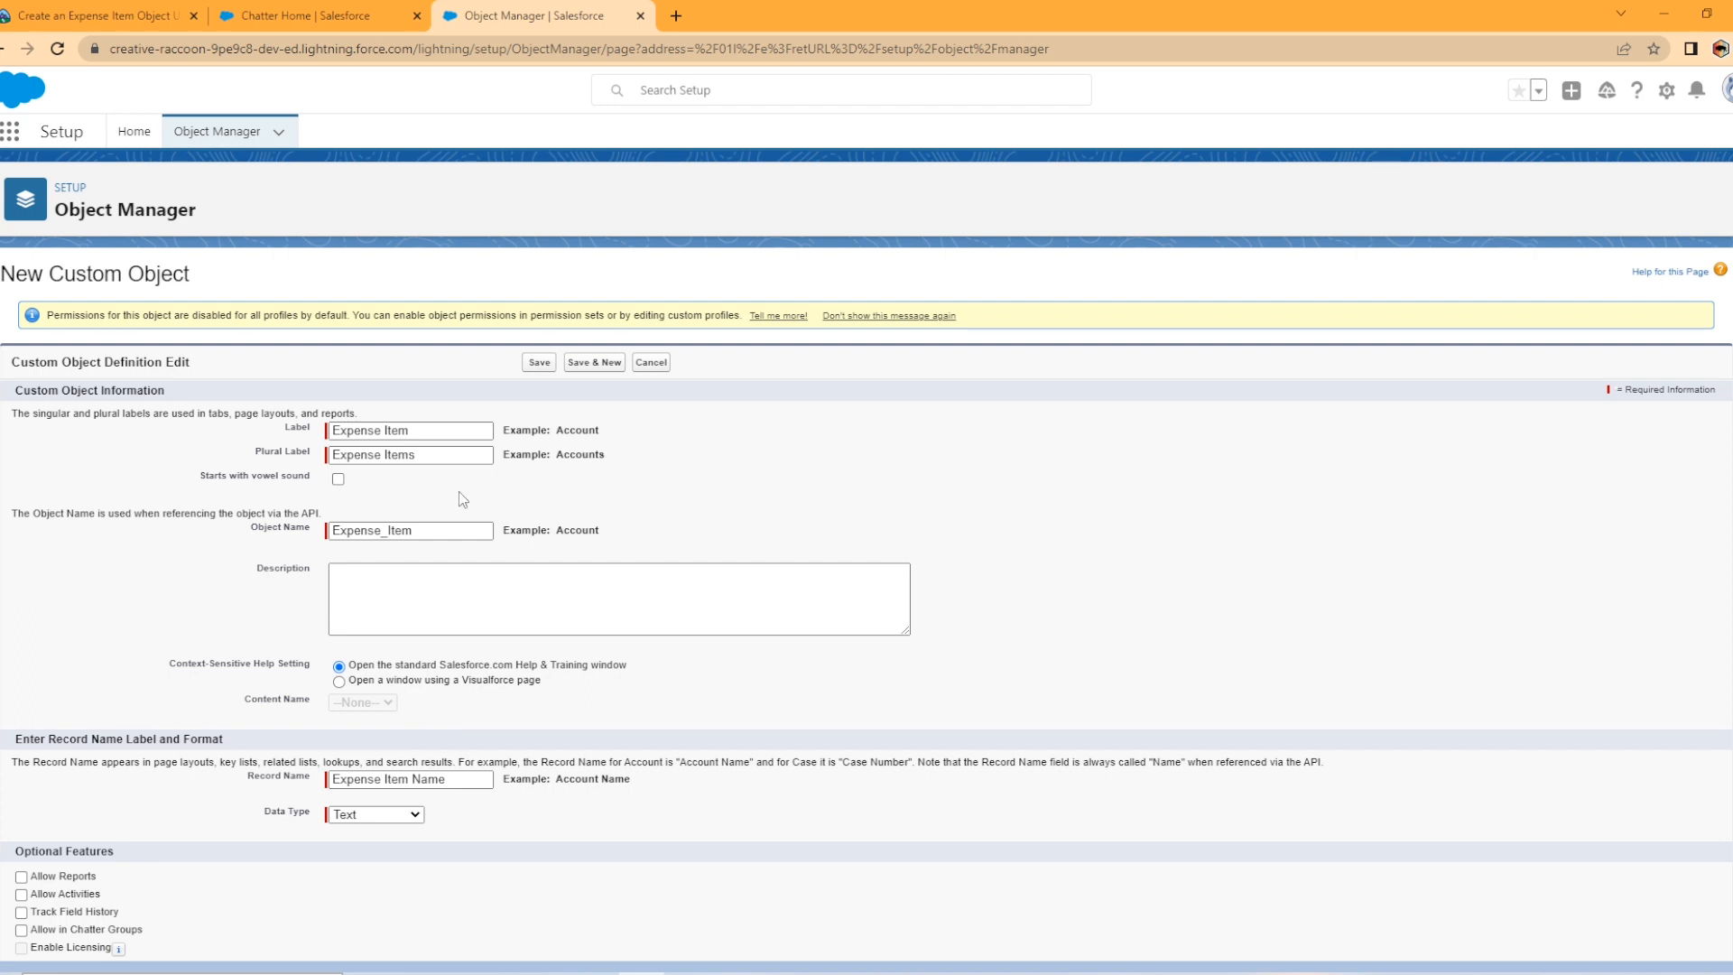
{"action": "left_click", "coordinate": [338, 480]}
- Change the record name of the new object to Expense Item Number
{"action": "left_click", "coordinate": [468, 778]}
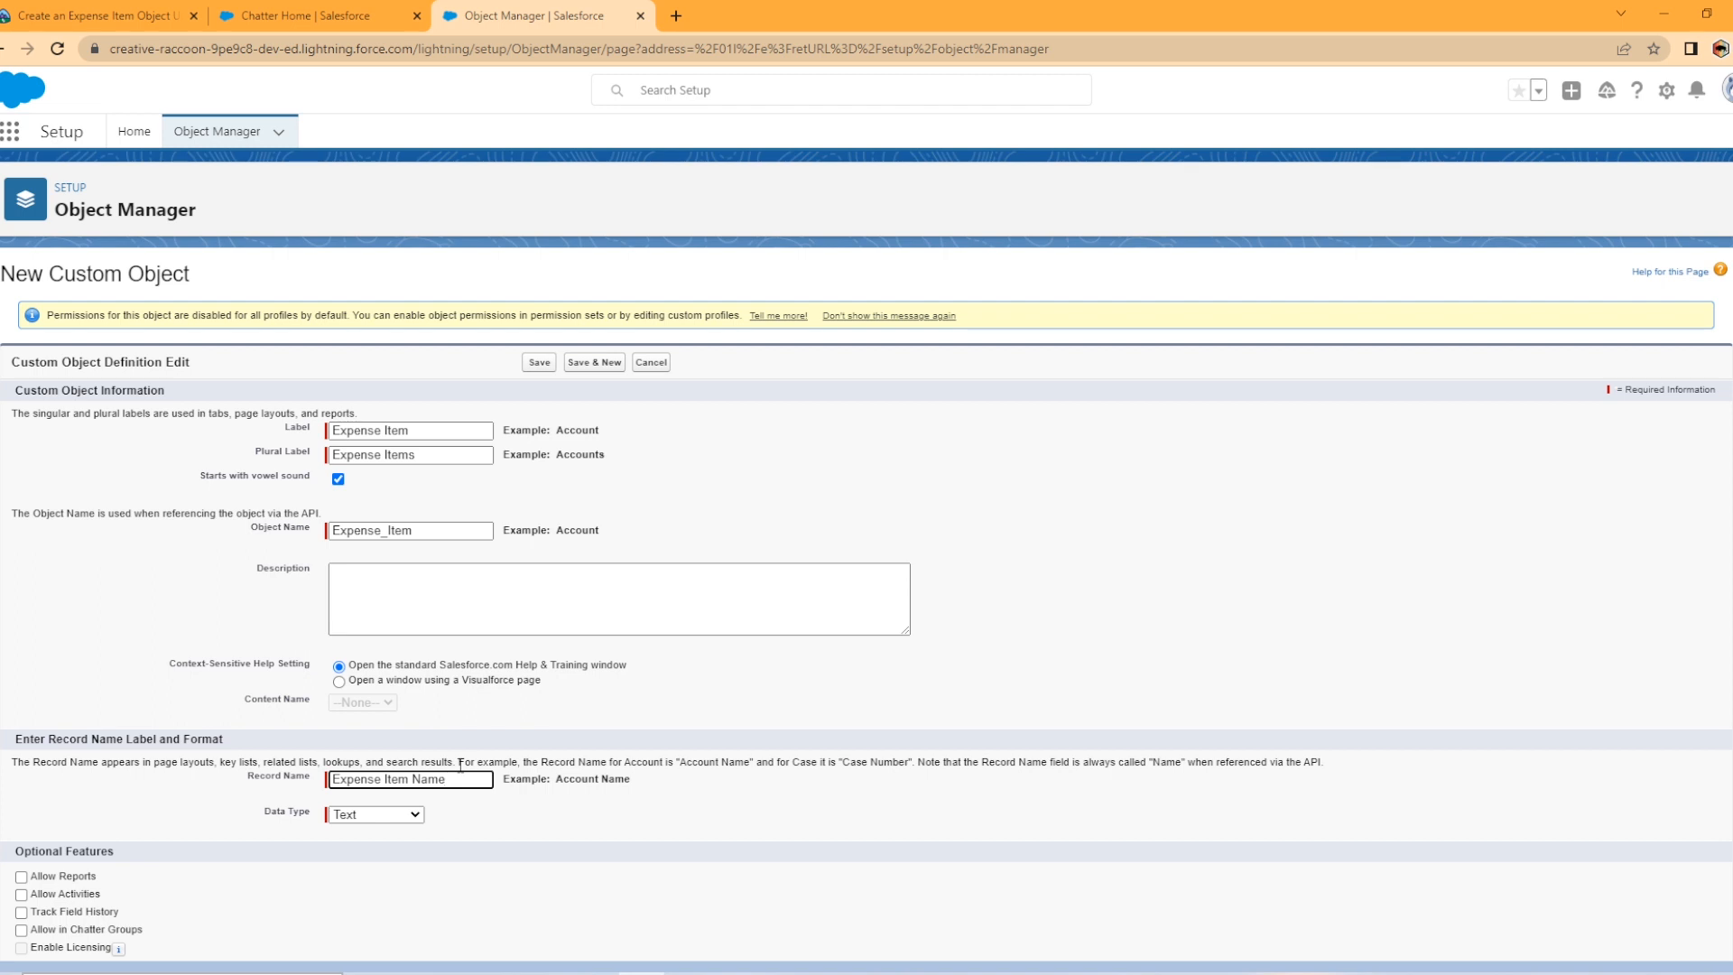
{"action": "key", "text": "BackSpace"}
{"action": "key", "text": "BackSpace"}
{"action": "key", "text": "BackSpace"}
{"action": "type", "text": "umber"}
{"action": "left_click", "coordinate": [667, 817]}
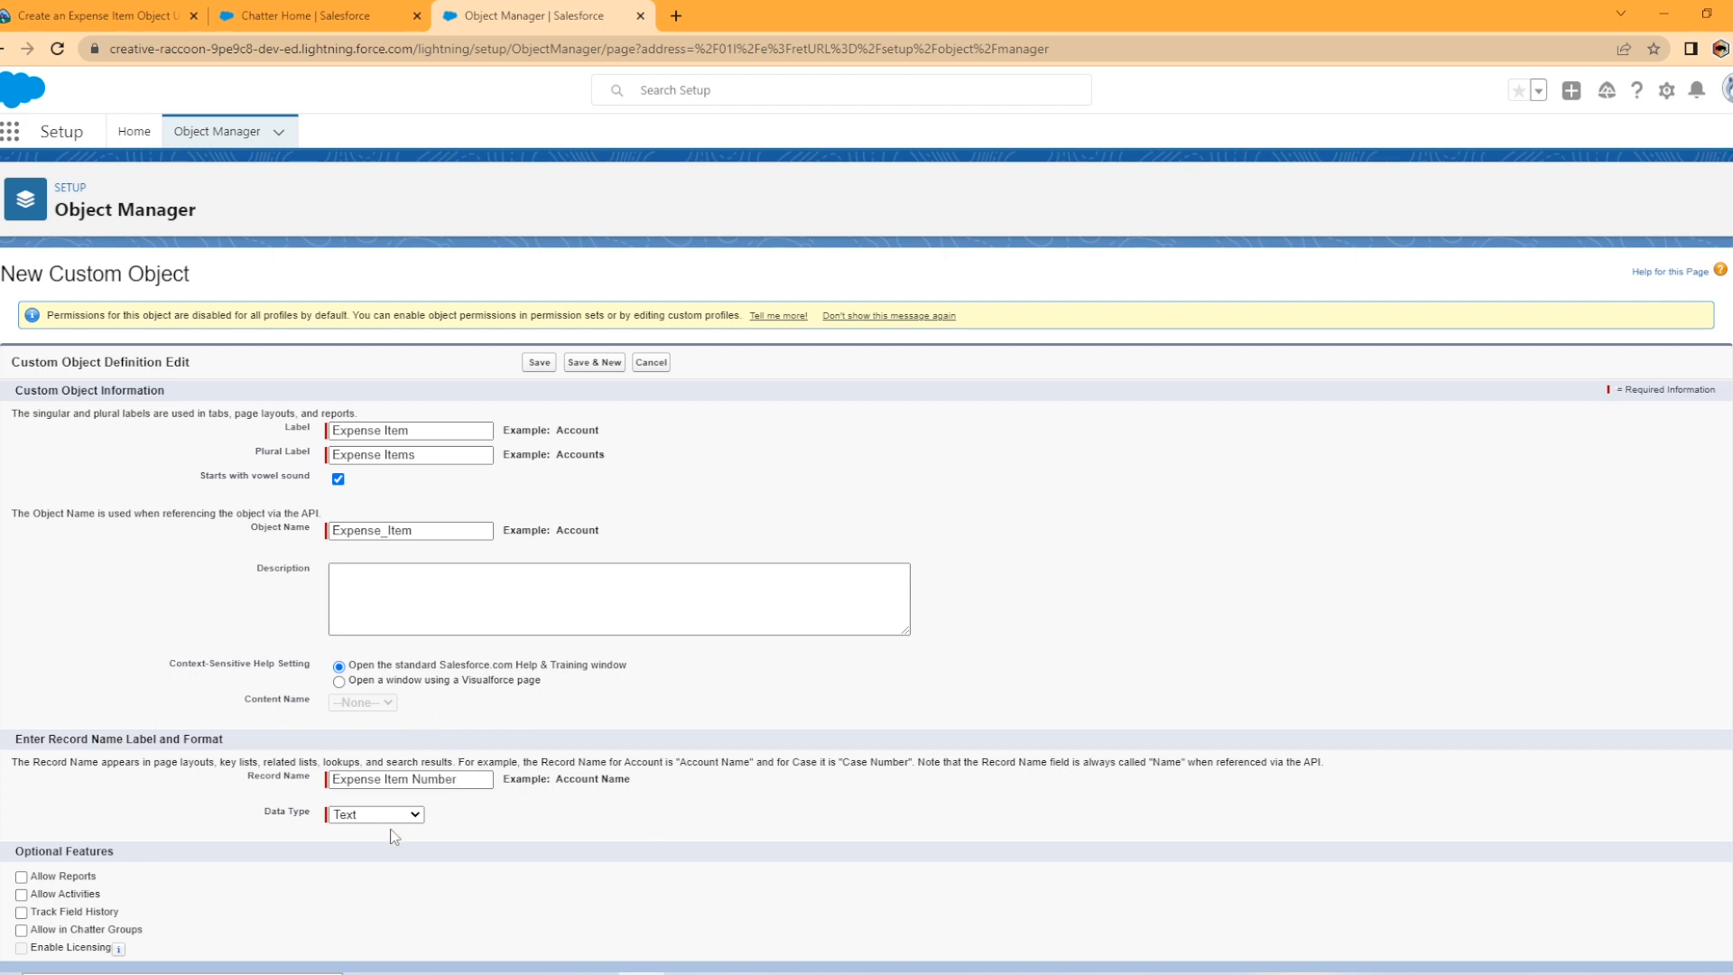
- Make the record name an Auto Number with display format E-{00000} and starting number 1
{"action": "left_click", "coordinate": [372, 815]}
{"action": "left_click", "coordinate": [370, 844]}
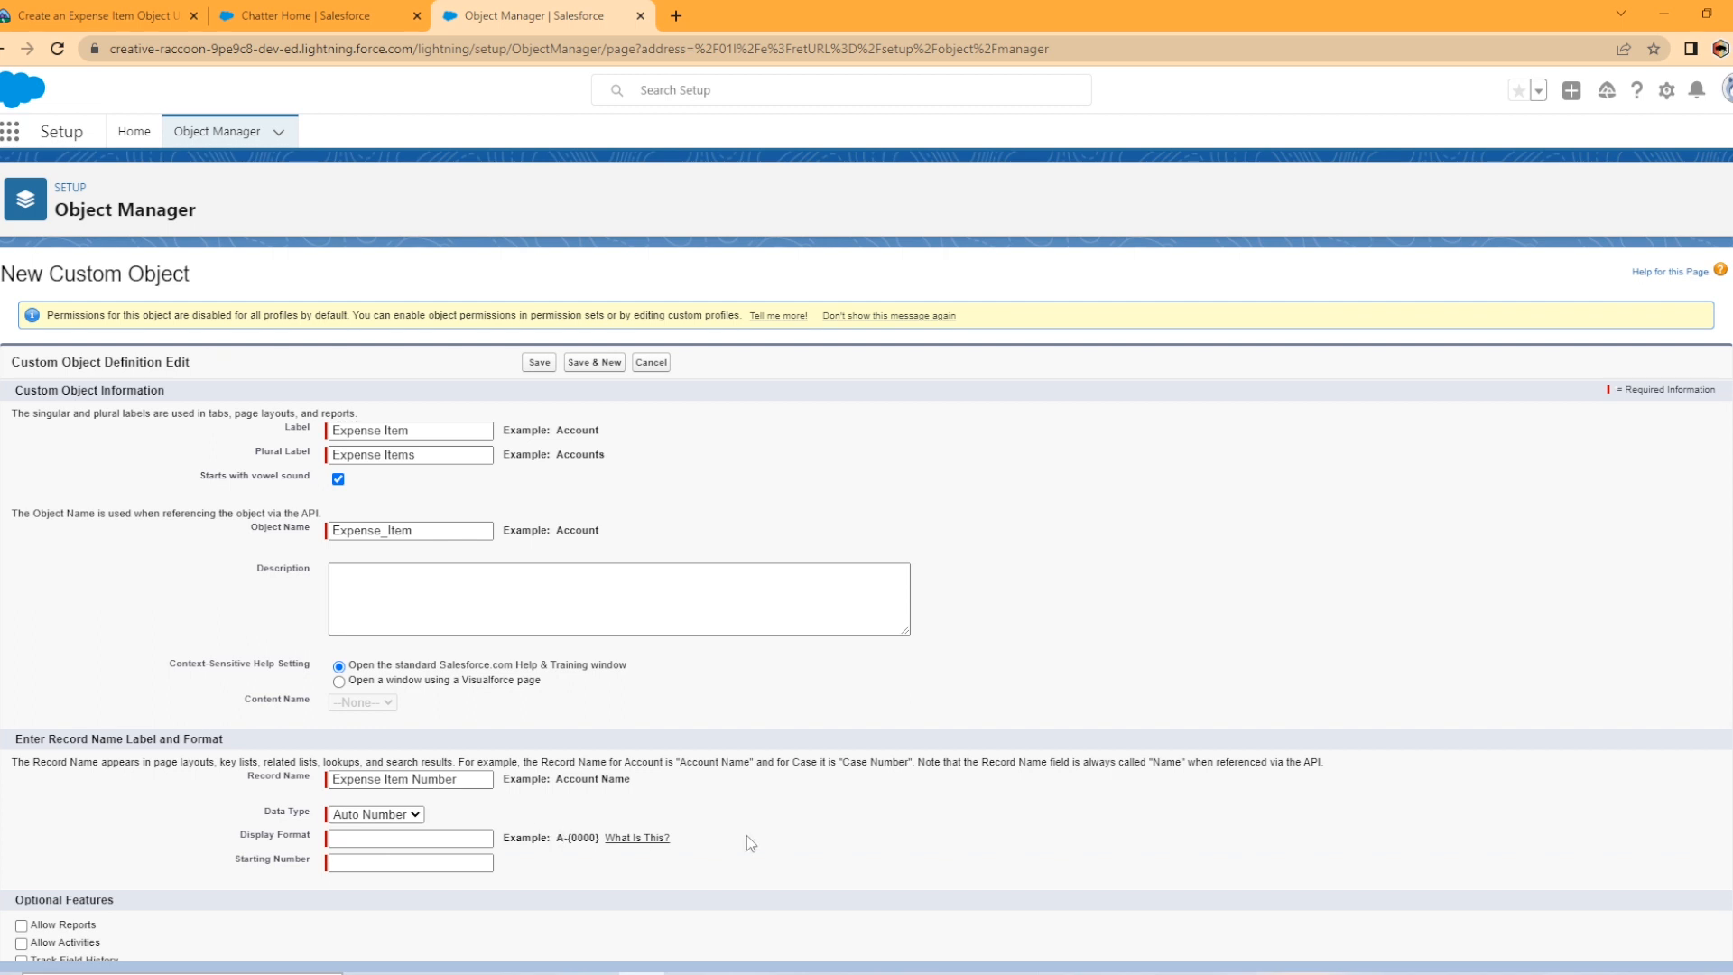
{"action": "scroll", "coordinate": [748, 842], "scroll_direction": "down", "scroll_amount": 3}
{"action": "left_click", "coordinate": [406, 558]}
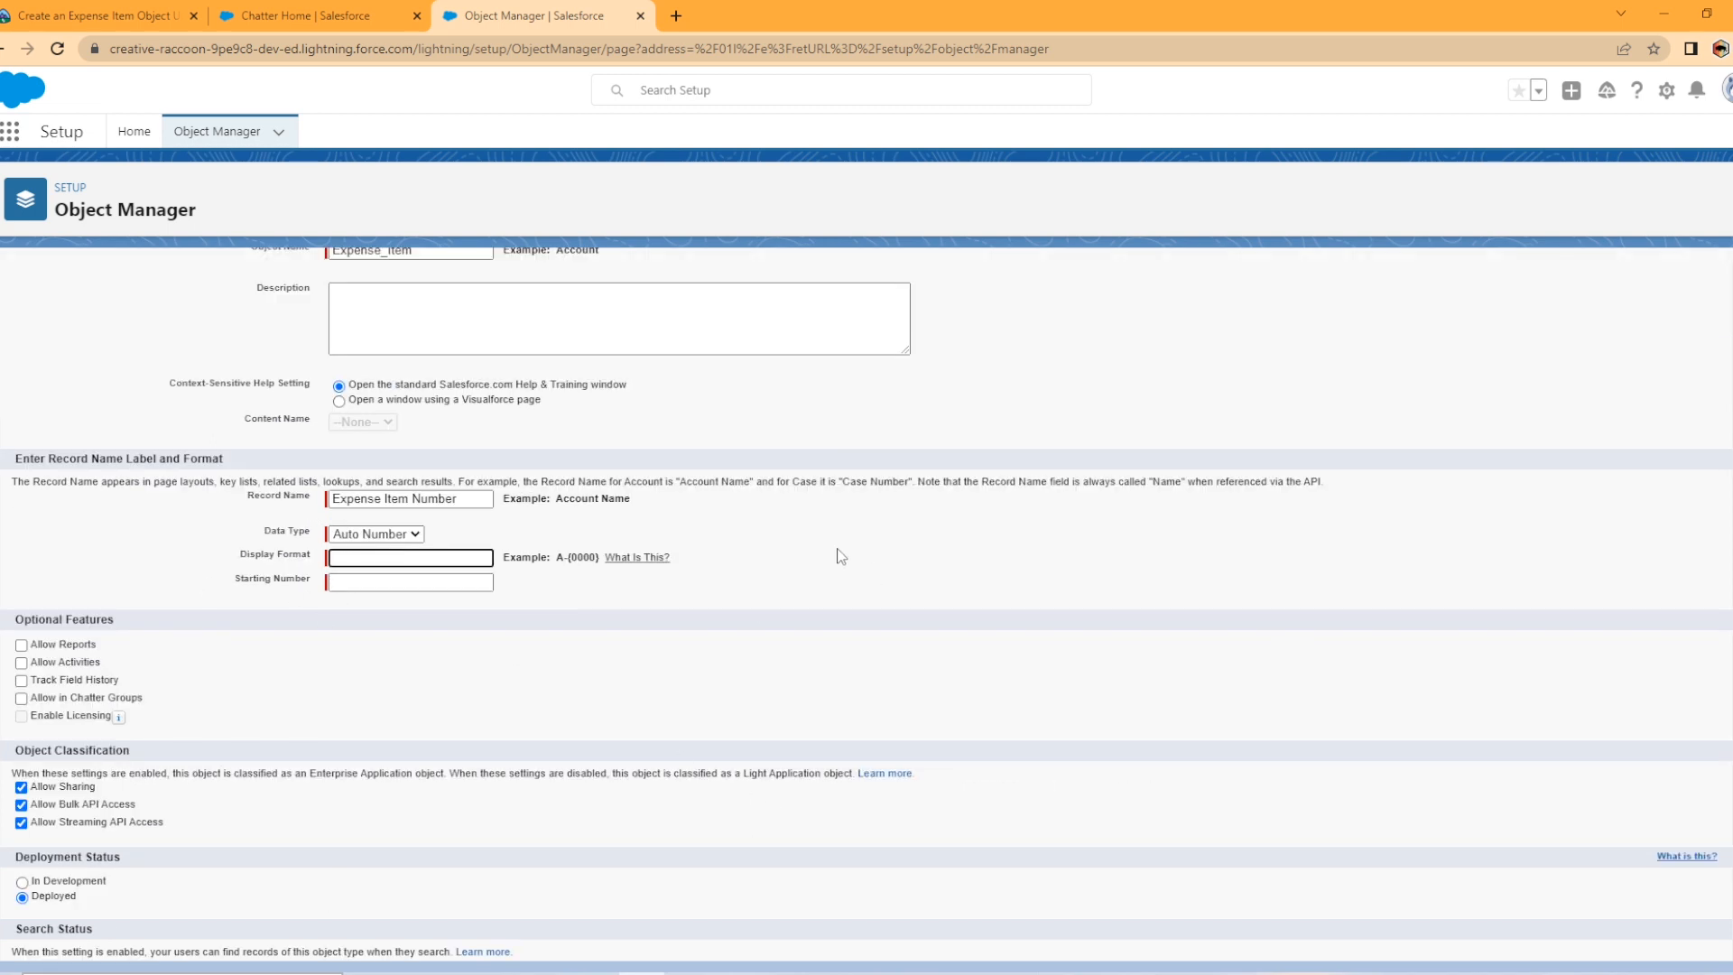
{"action": "type", "text": "E-{00000}"}
{"action": "left_click", "coordinate": [445, 579]}
{"action": "type", "text": "1"}
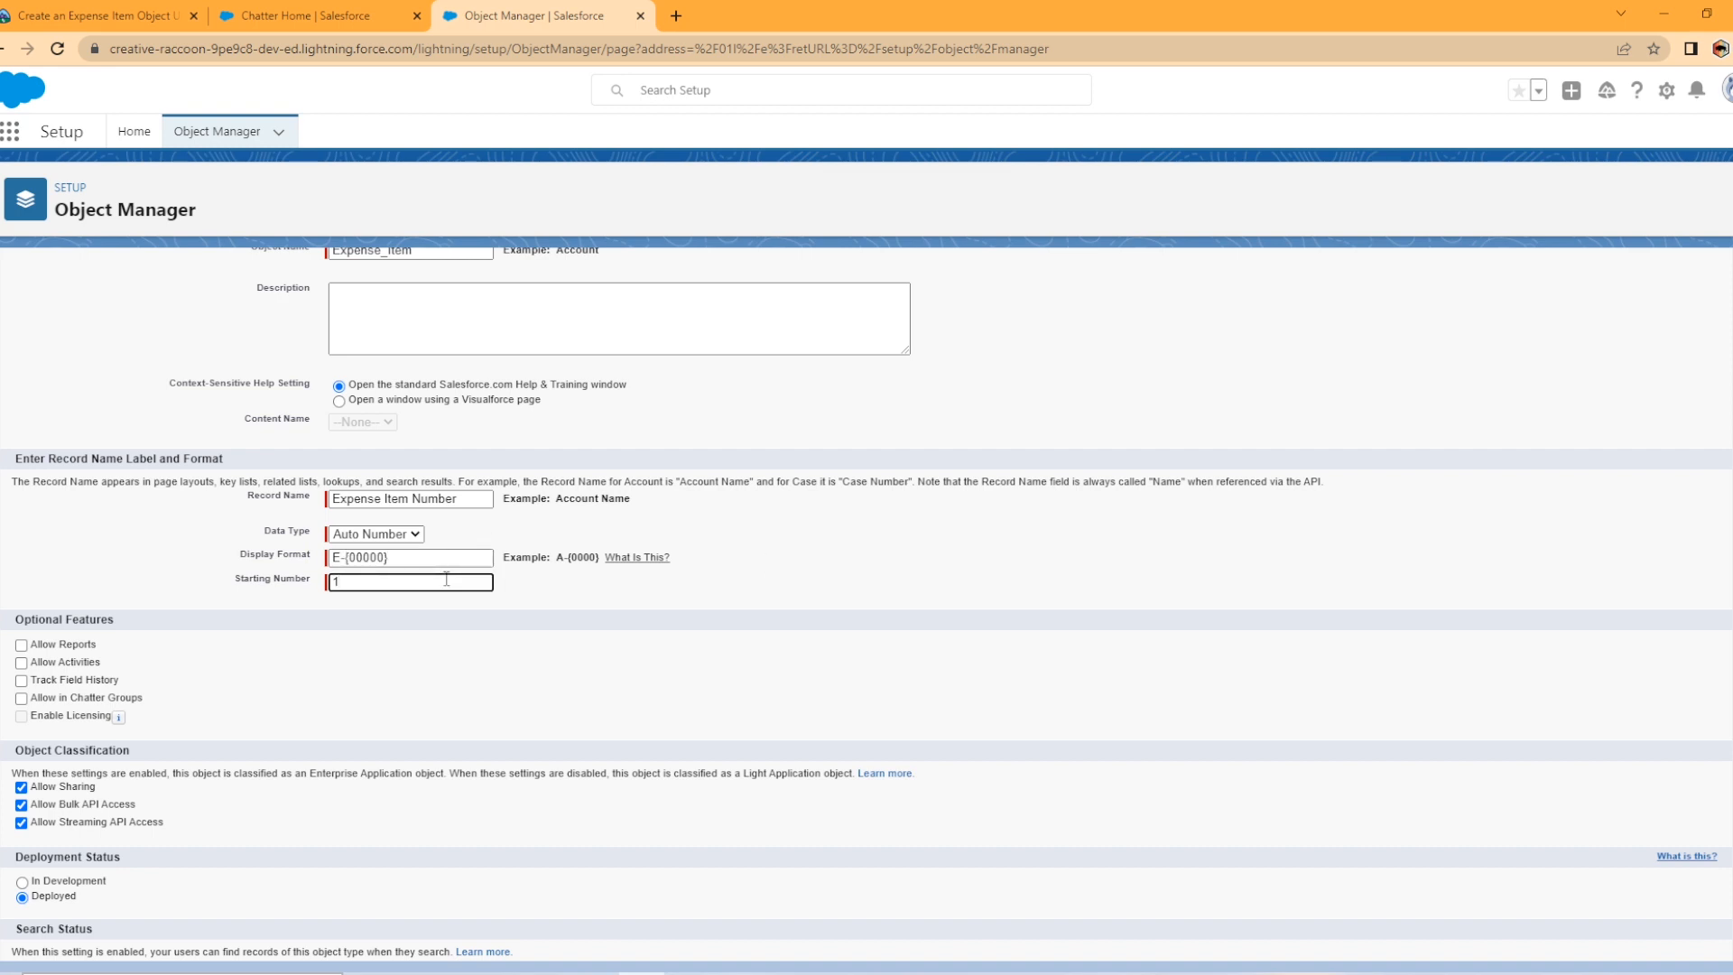
{"action": "left_click", "coordinate": [740, 569]}
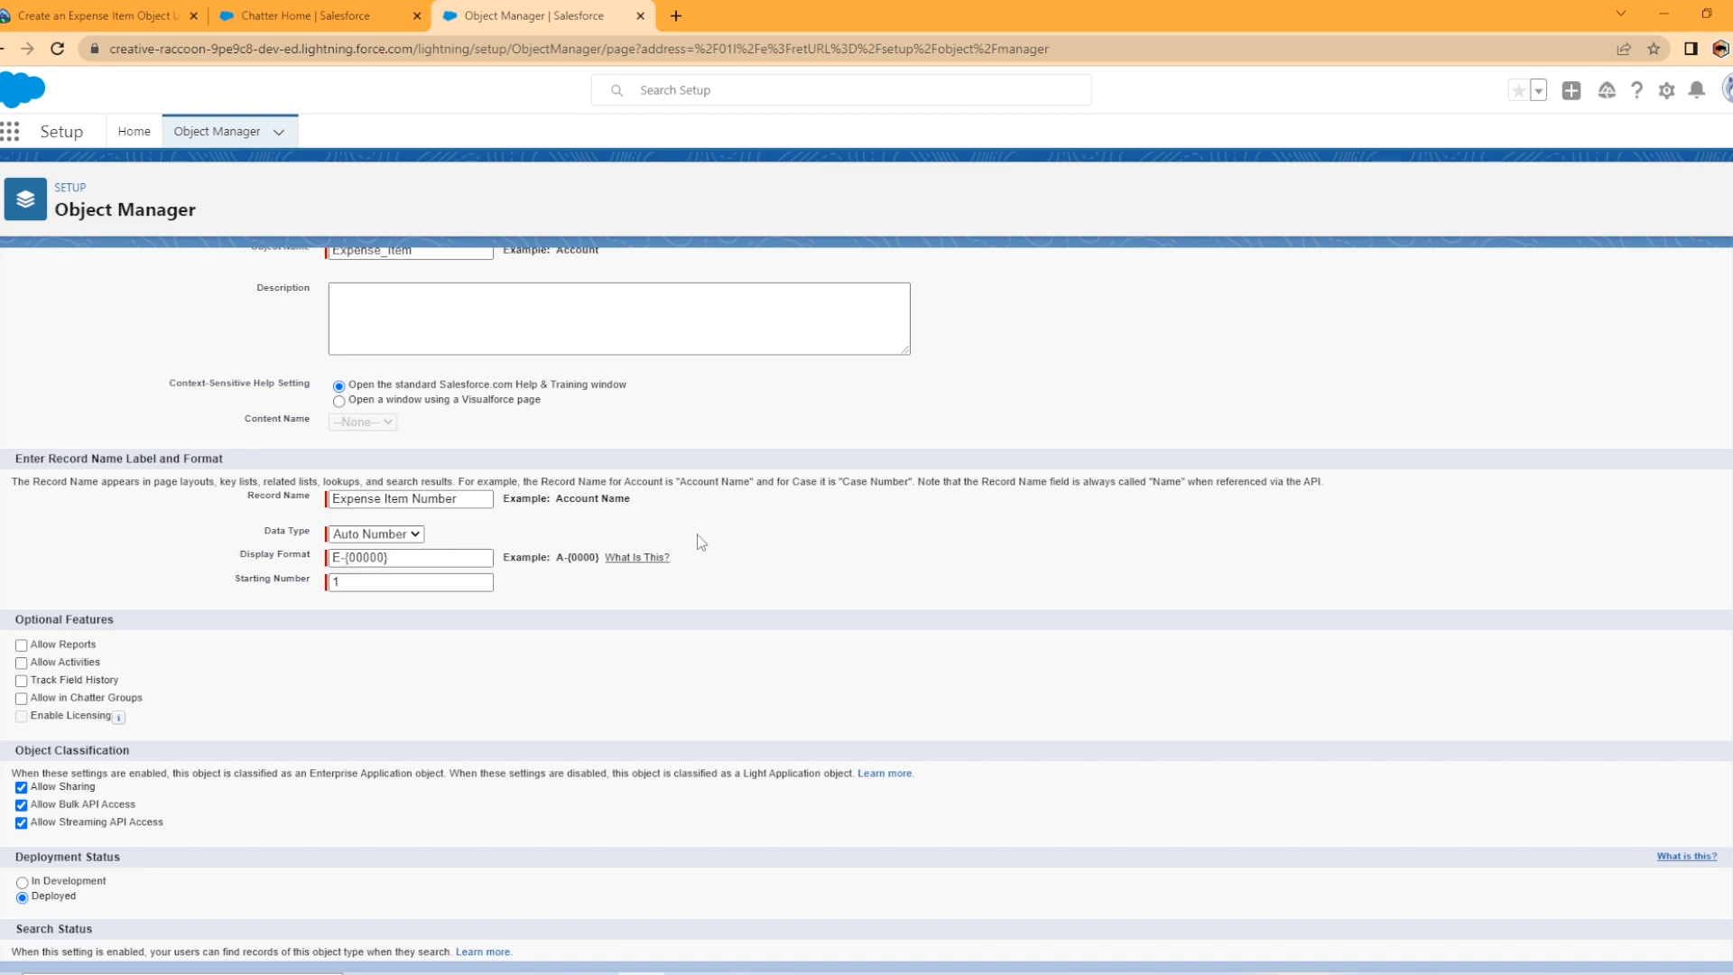
- Allow reports on the Expense Item object and save it
{"action": "left_click", "coordinate": [22, 646]}
{"action": "scroll", "coordinate": [94, 852], "scroll_direction": "down", "scroll_amount": 2}
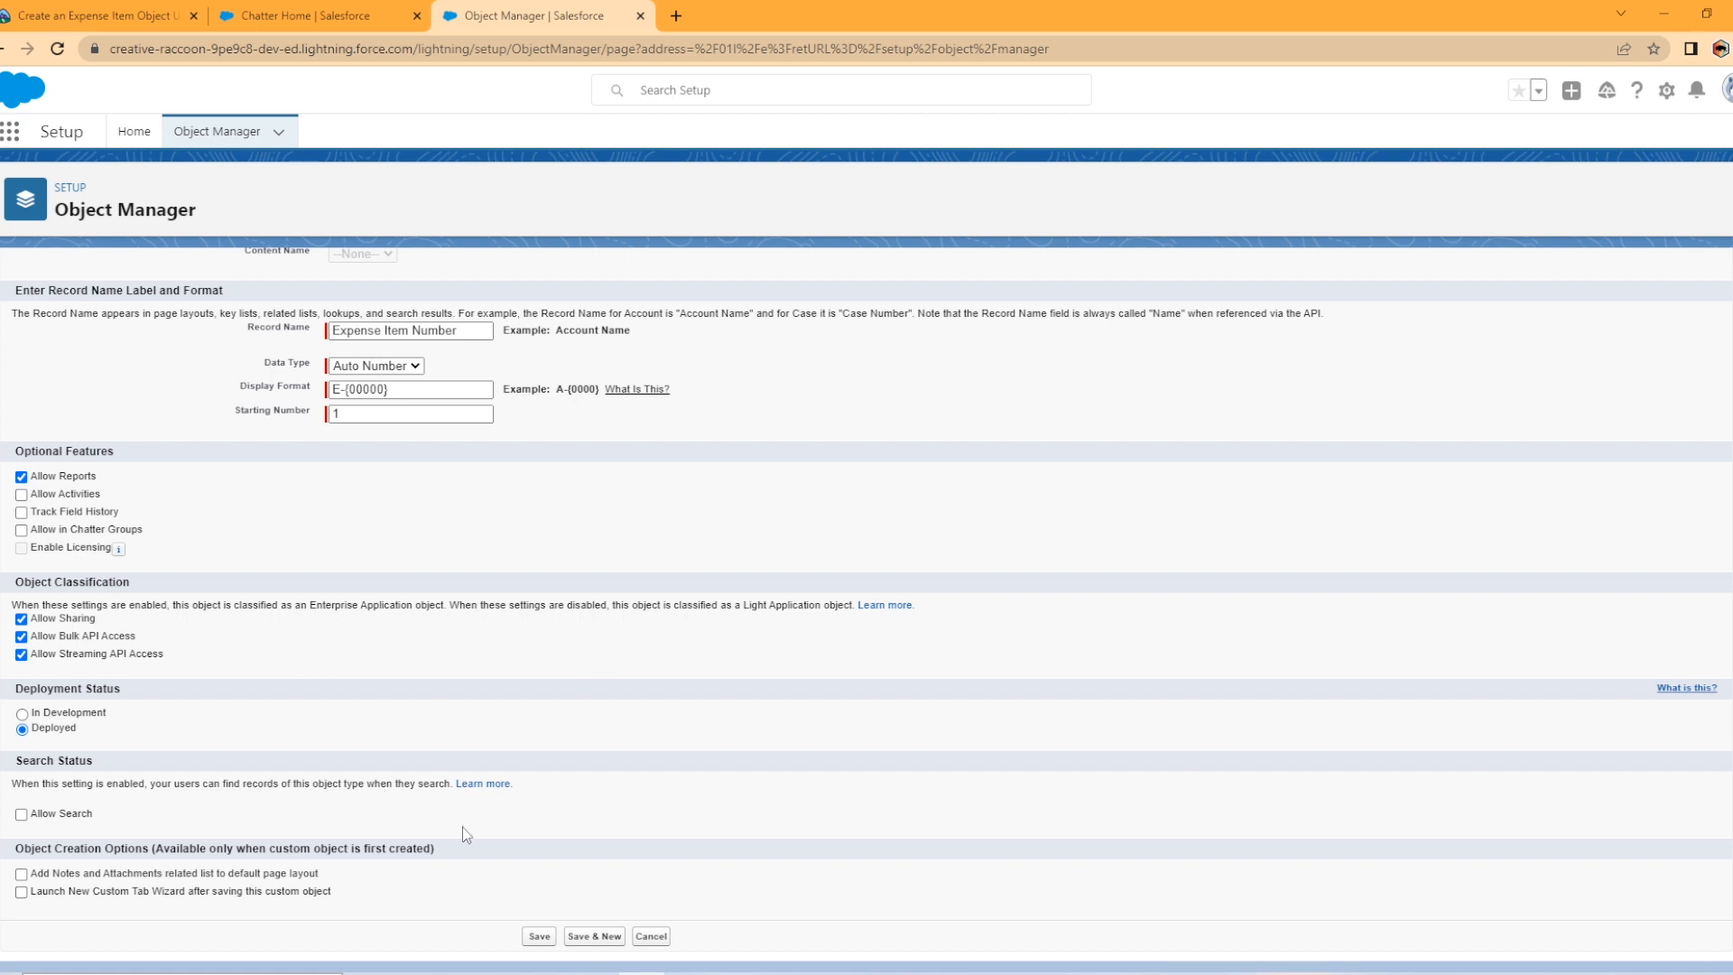
{"action": "left_click", "coordinate": [539, 937]}
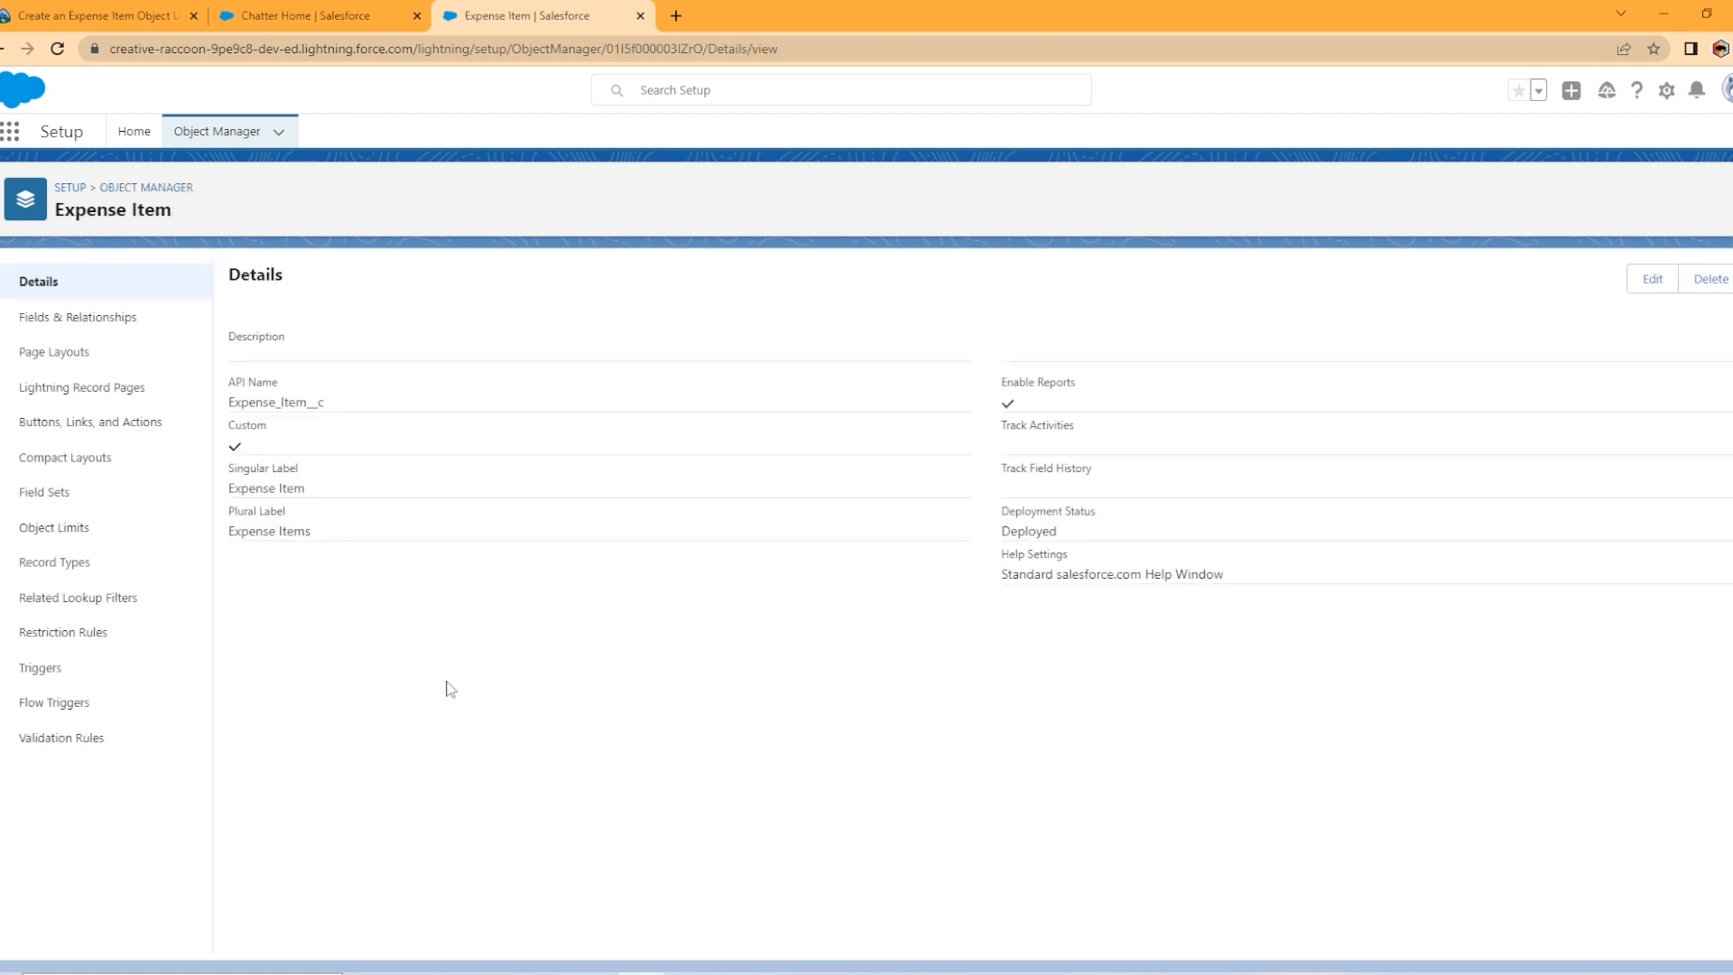
- Start a new Currency field on the Expense Item object with the field label Amount
{"action": "left_click", "coordinate": [101, 318]}
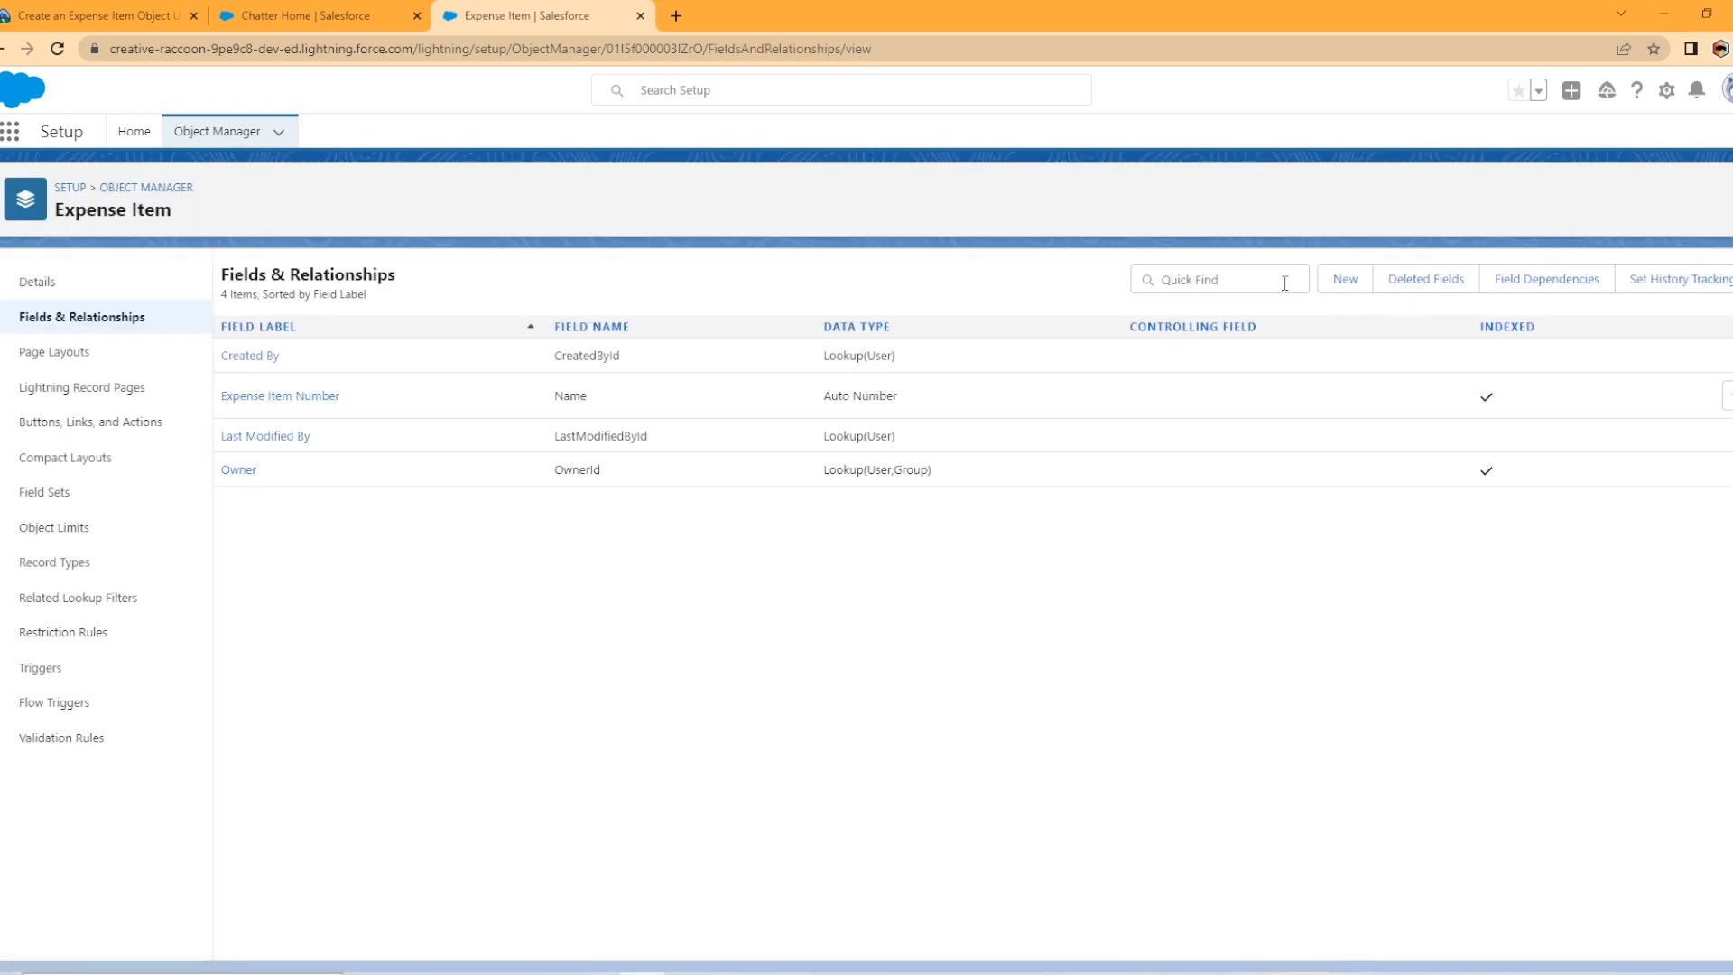
{"action": "left_click", "coordinate": [1342, 280]}
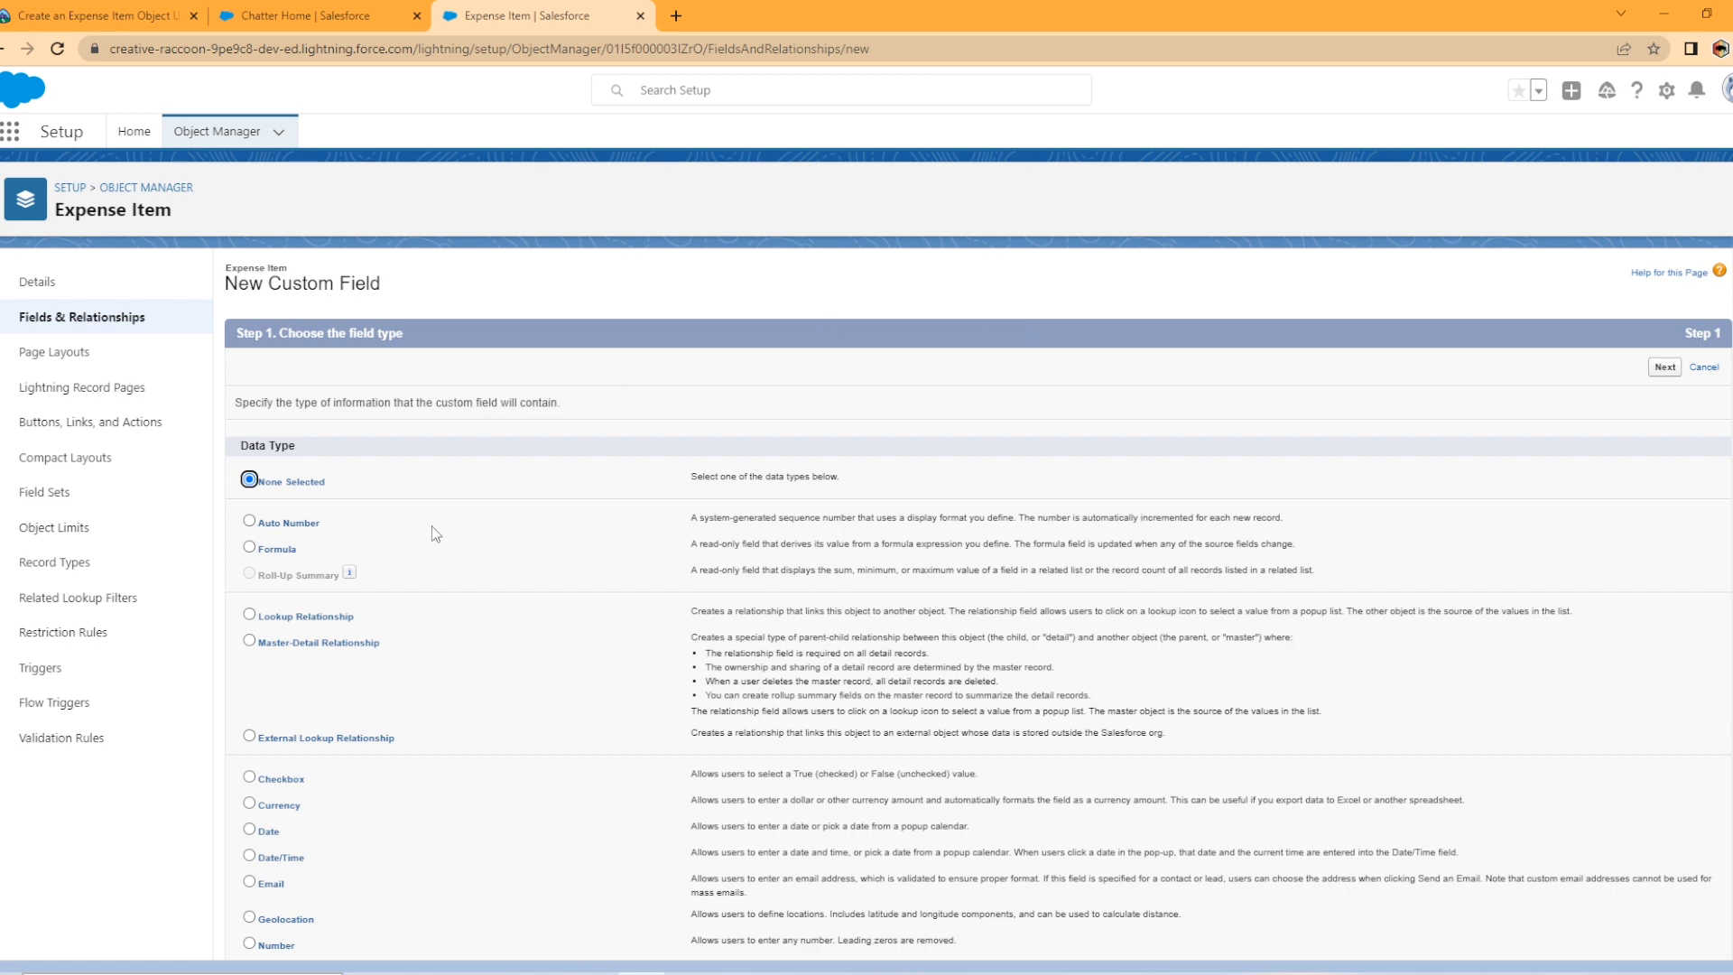
{"action": "left_click", "coordinate": [250, 802]}
{"action": "left_click", "coordinate": [1664, 368]}
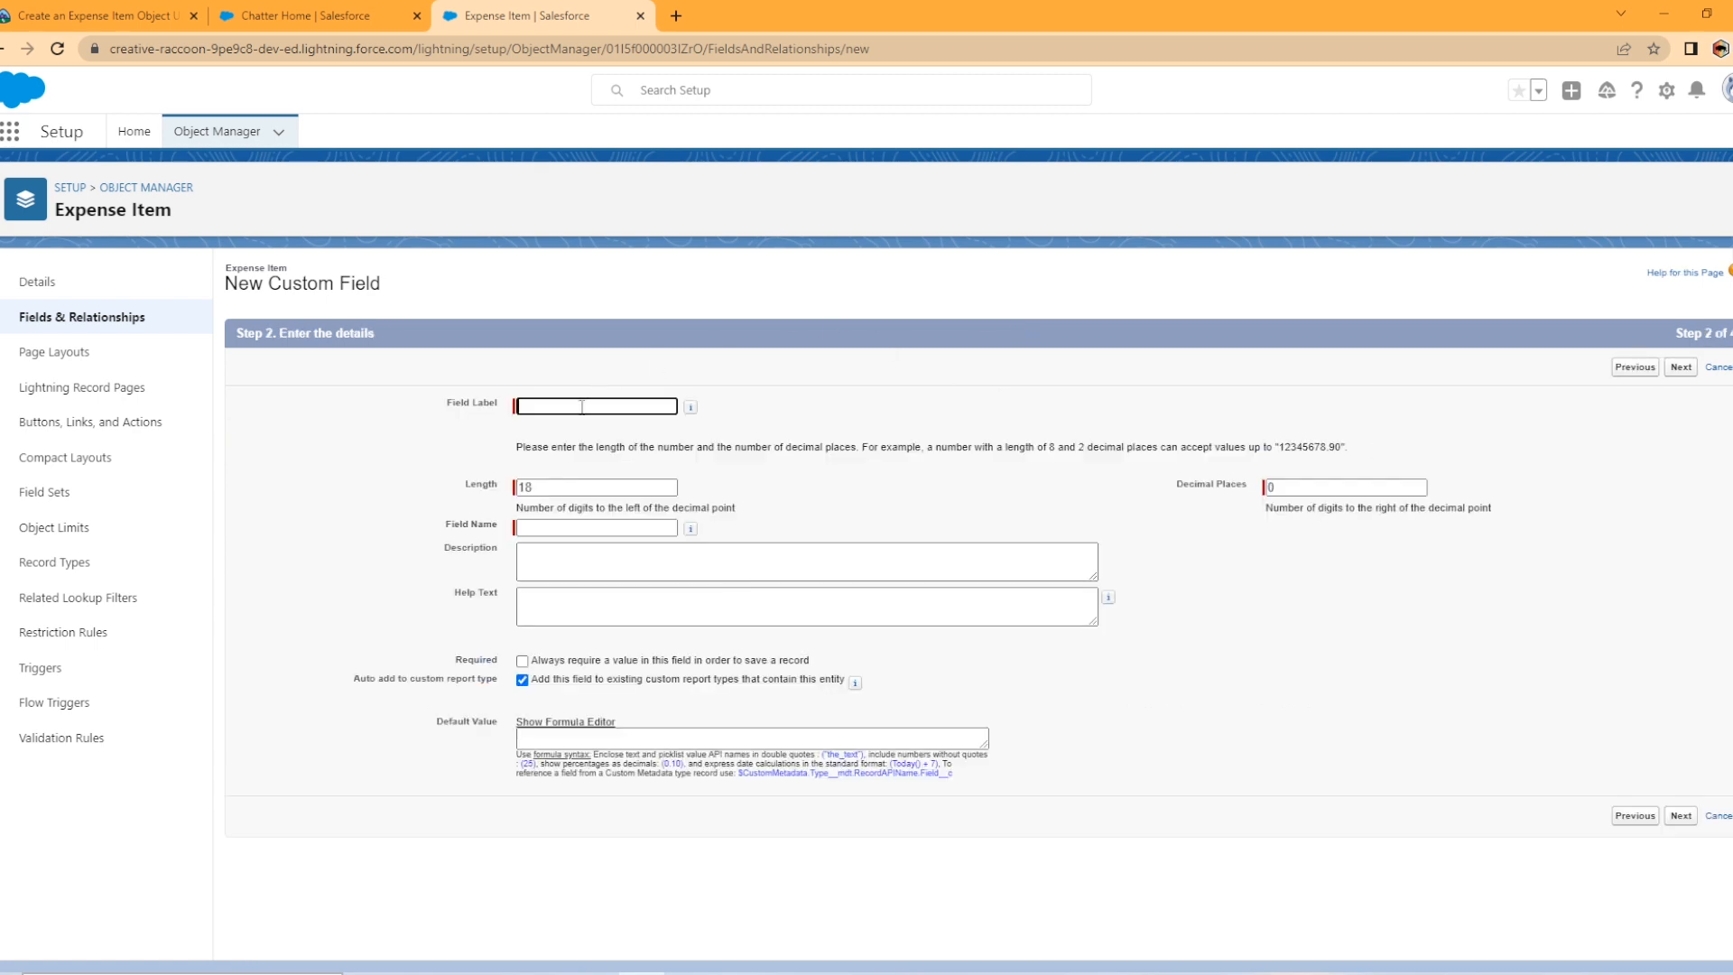
{"action": "type", "text": "Amount"}
{"action": "left_click", "coordinate": [888, 403]}
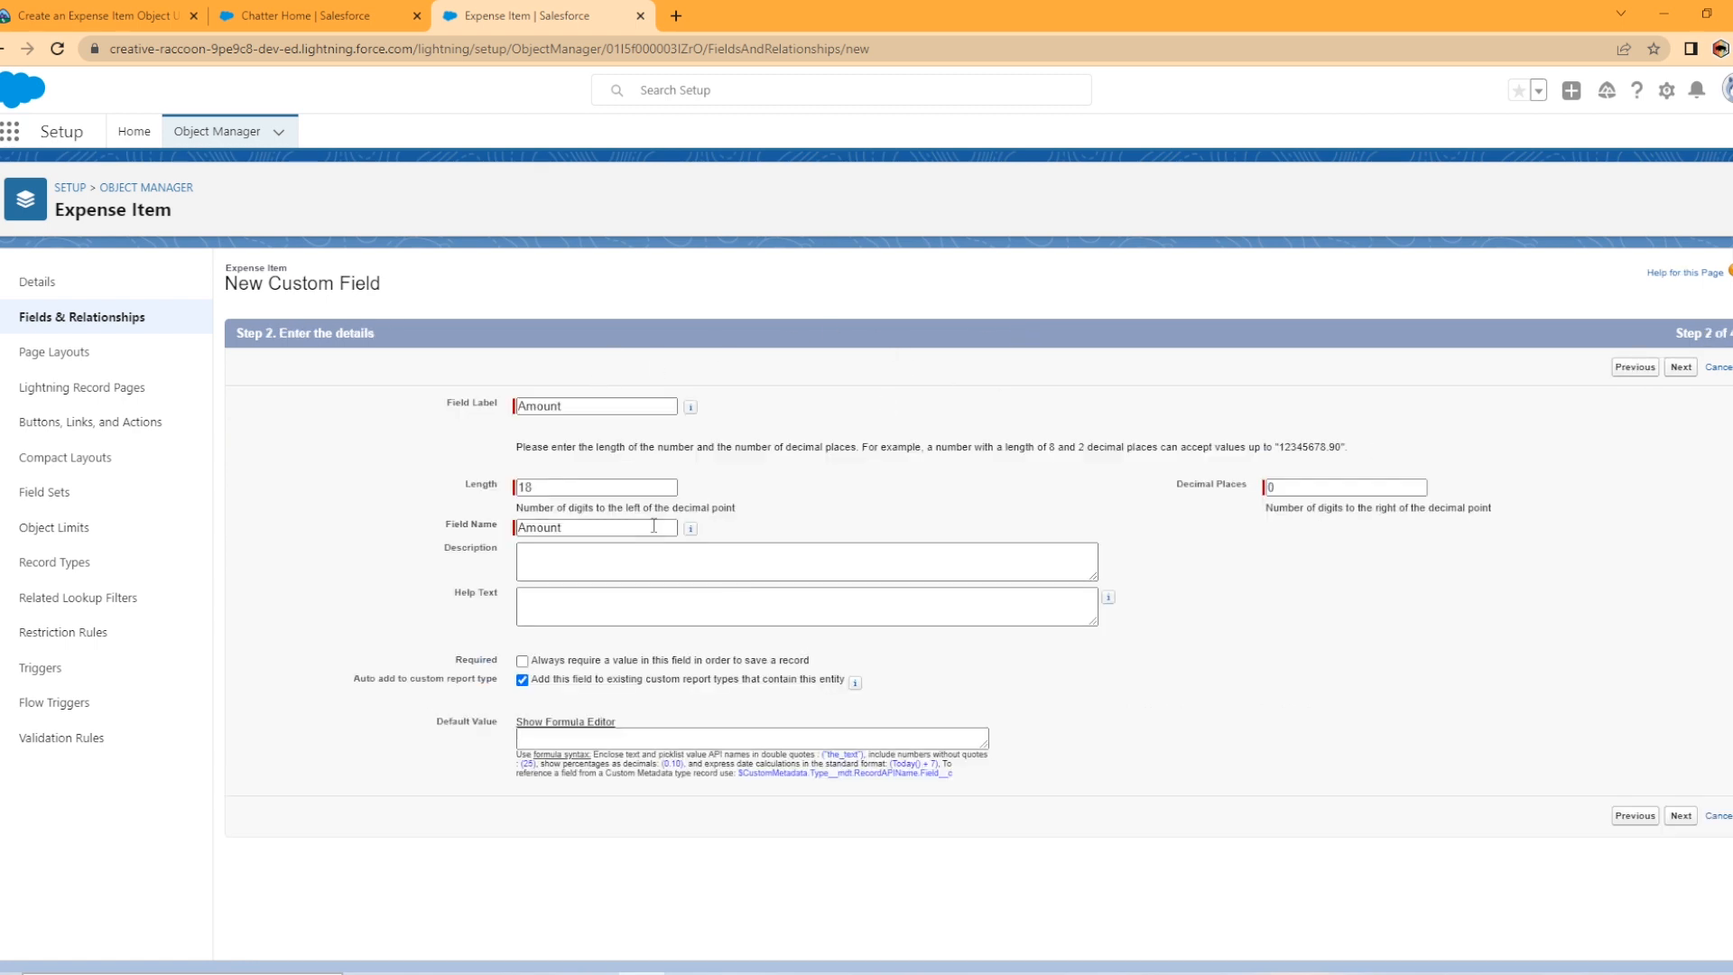
- Set the Amount field's length to 16 and its decimal places to 2
{"action": "left_click", "coordinate": [549, 481]}
{"action": "type", "text": "6"}
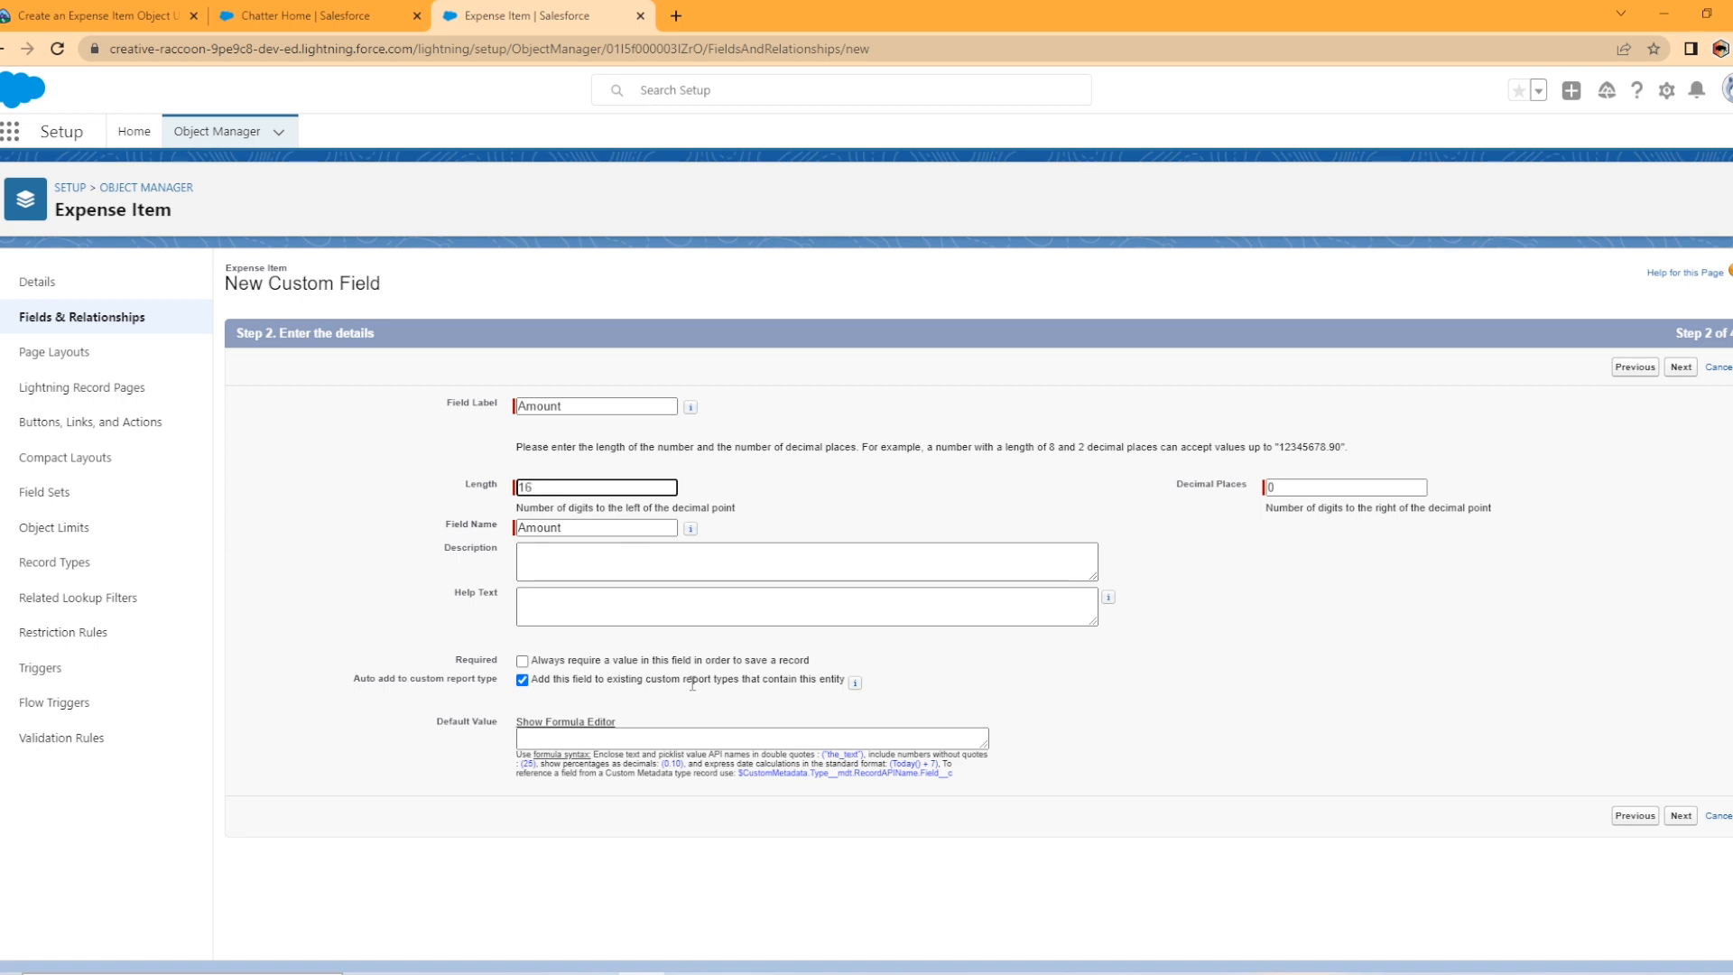
{"action": "left_click", "coordinate": [819, 507]}
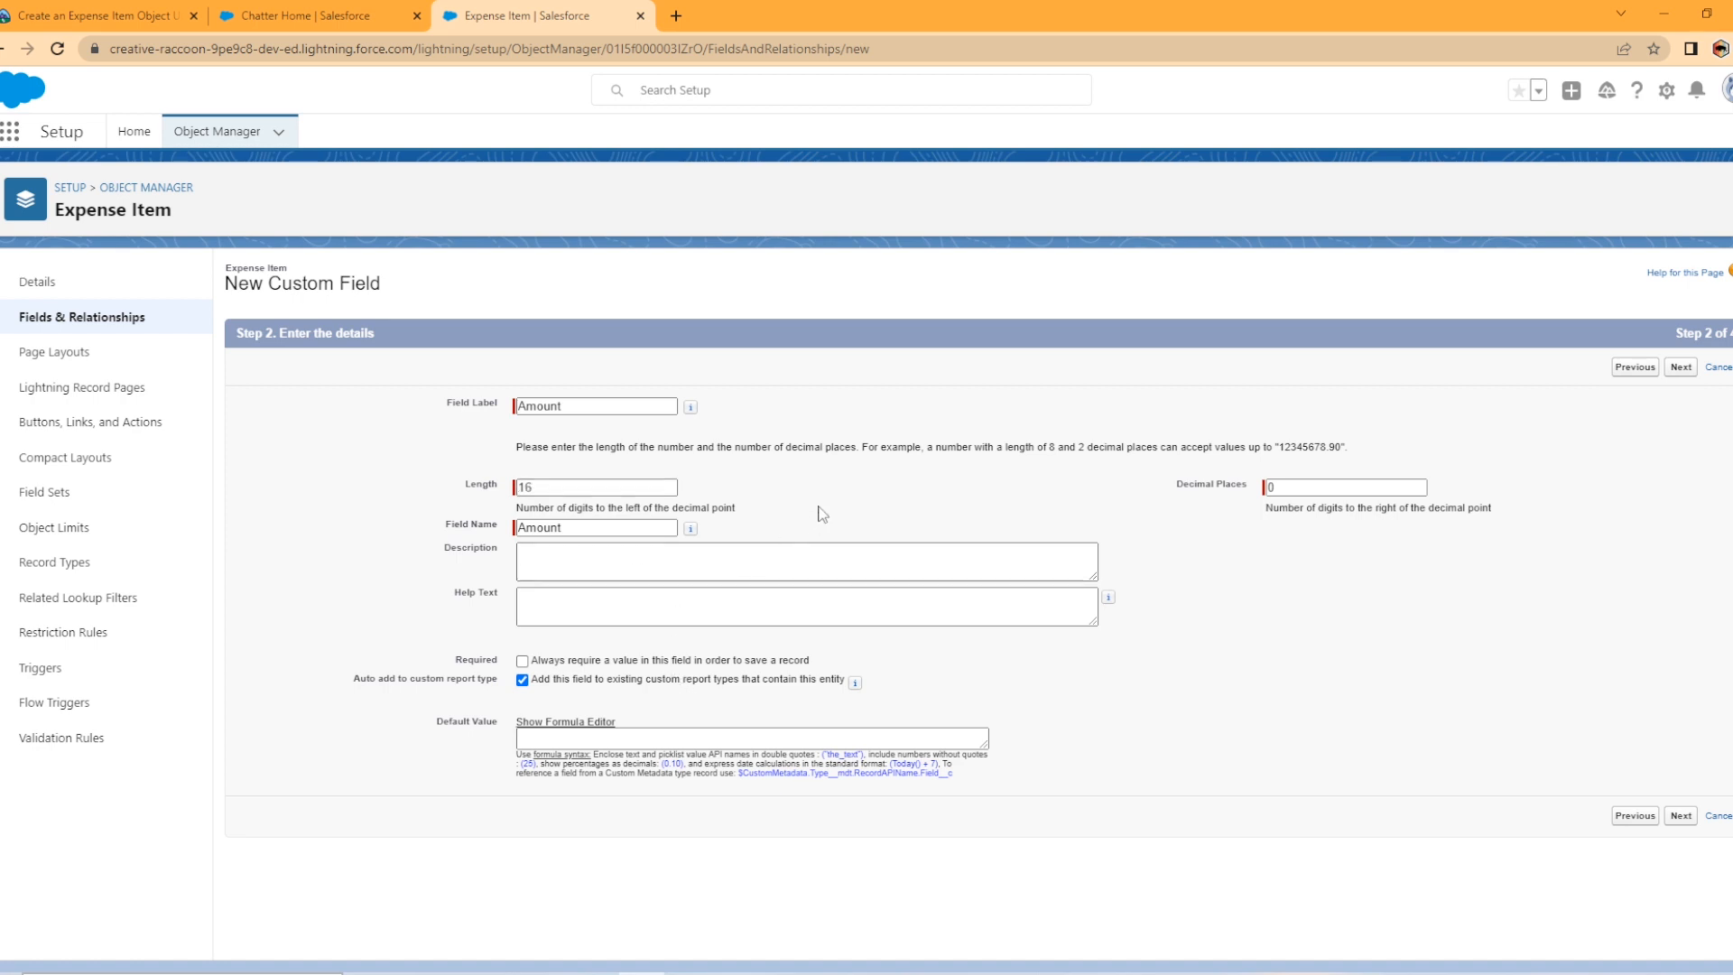
{"action": "left_click_drag", "start_coordinate": [1284, 484], "coordinate": [1260, 502]}
{"action": "type", "text": "2"}
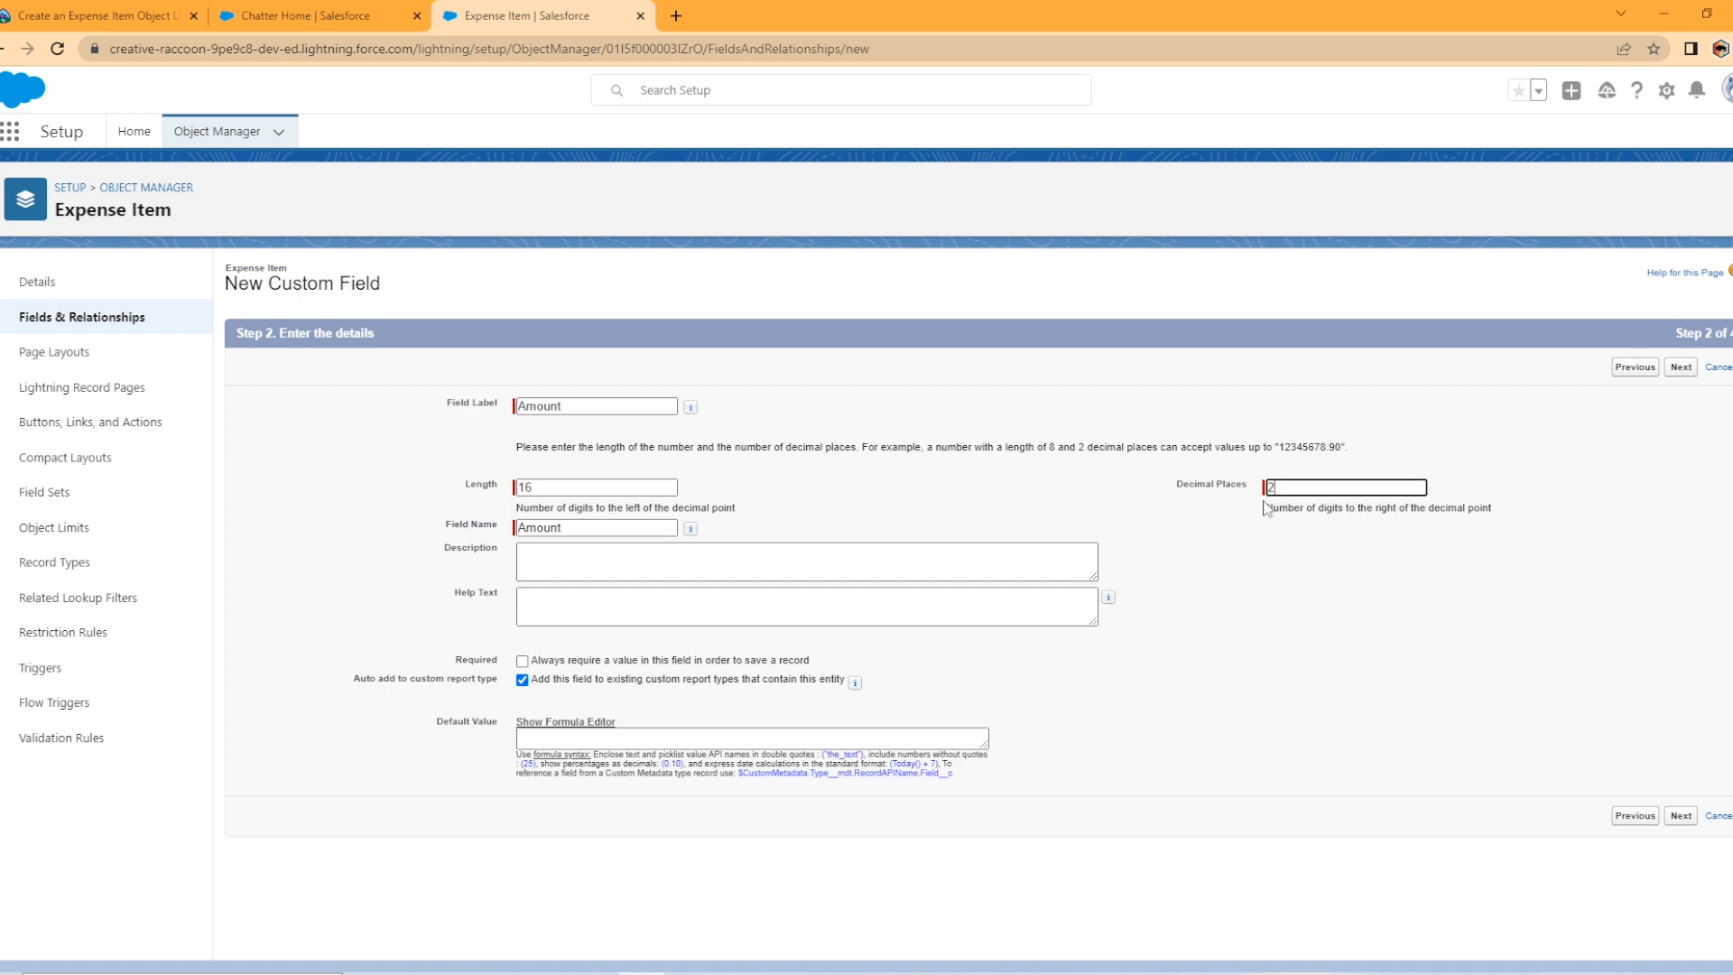
{"action": "left_click", "coordinate": [1243, 646]}
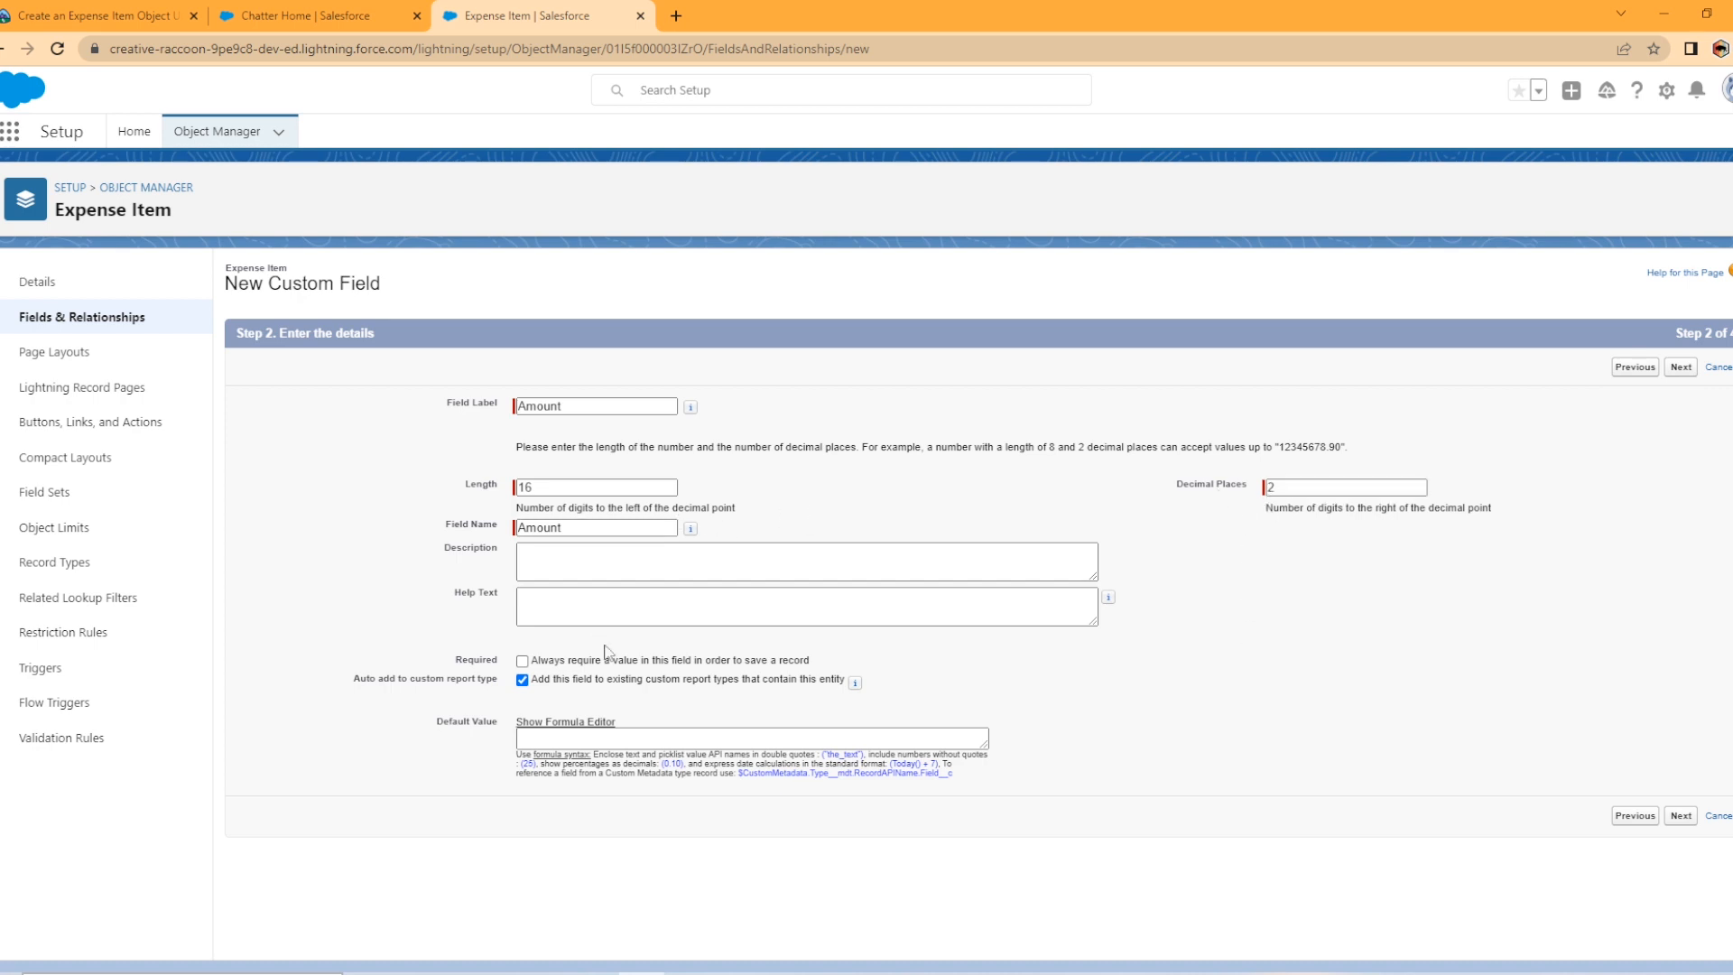
- Make the Amount field required and save it with default field security and page layout, continuing to another new field
{"action": "left_click", "coordinate": [523, 660]}
{"action": "left_click", "coordinate": [1680, 368]}
{"action": "left_click", "coordinate": [1665, 367]}
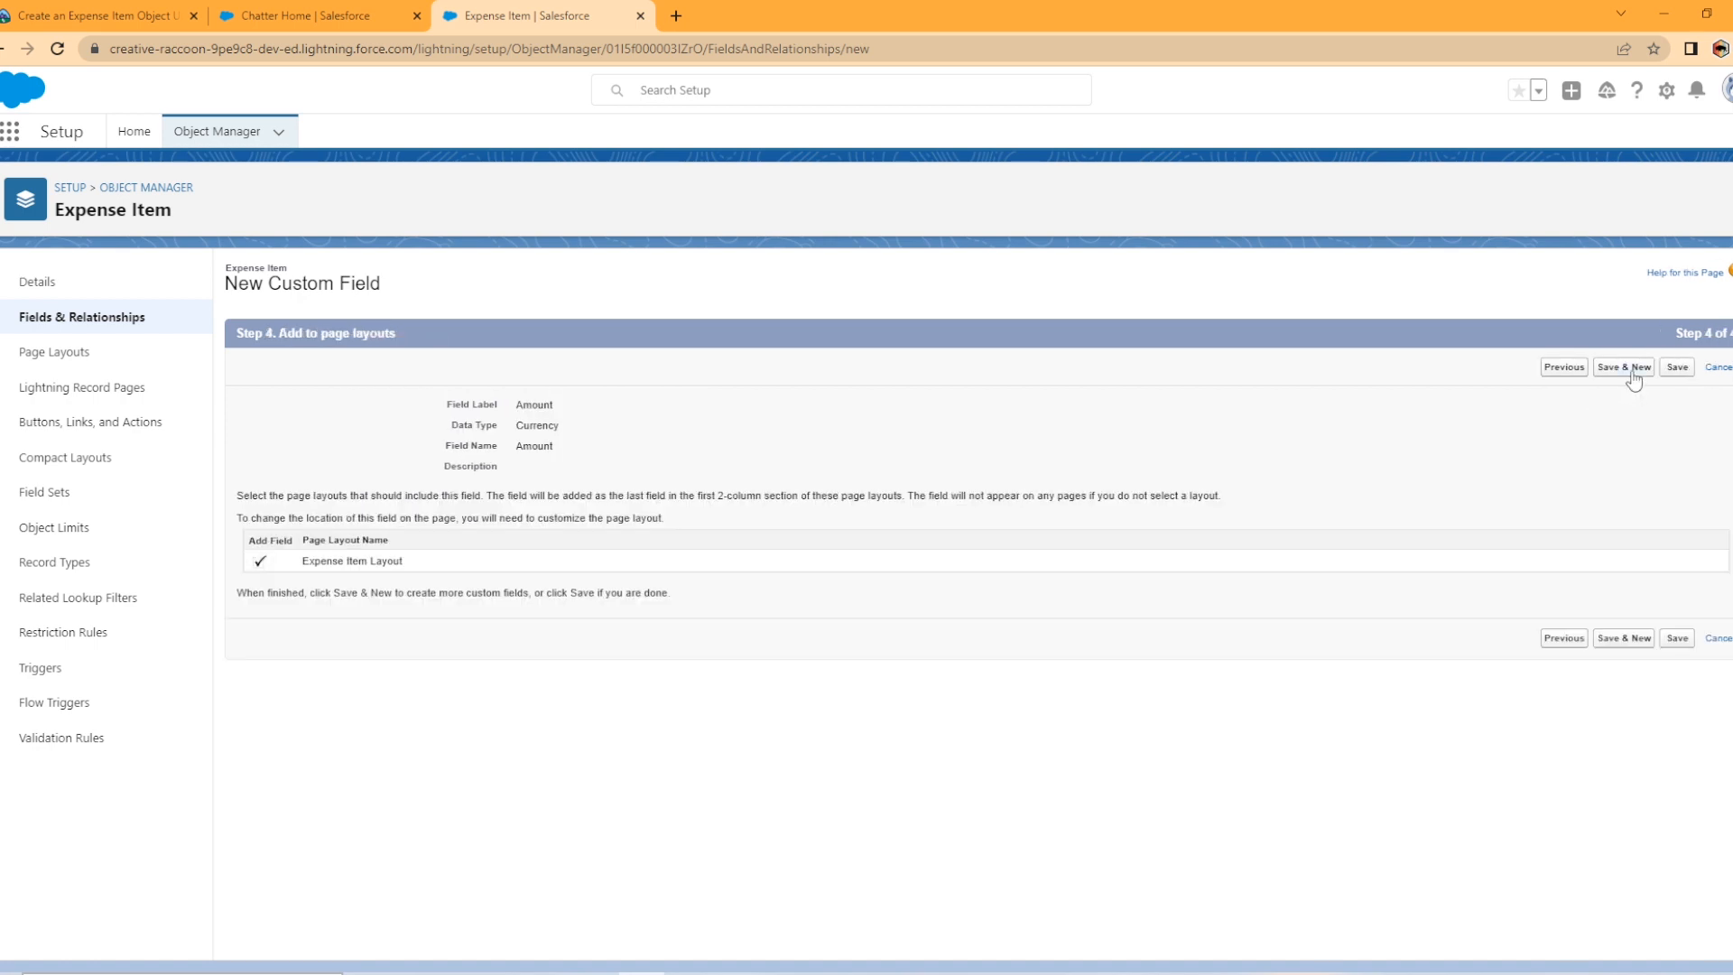
{"action": "left_click", "coordinate": [1634, 380]}
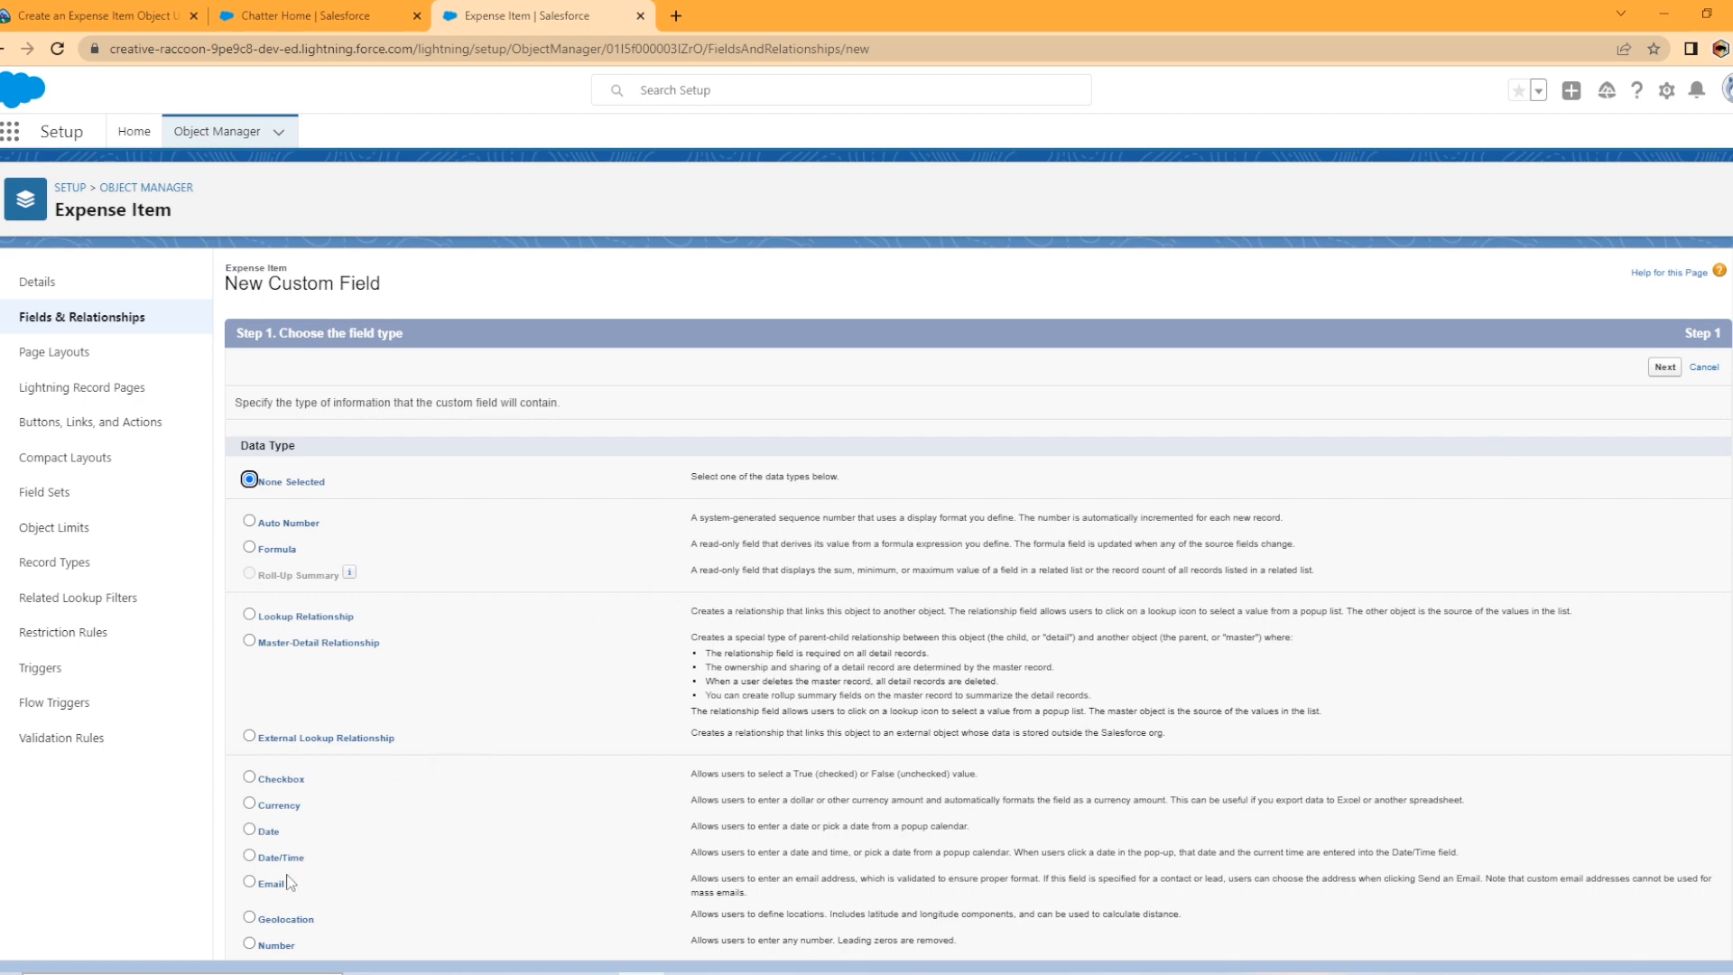
- Create a required picklist field labelled Expense Type on Expense Item with the values Airfare, Hotel, Rental car, Meals and Other
{"action": "scroll", "coordinate": [334, 882], "scroll_direction": "down", "scroll_amount": 4}
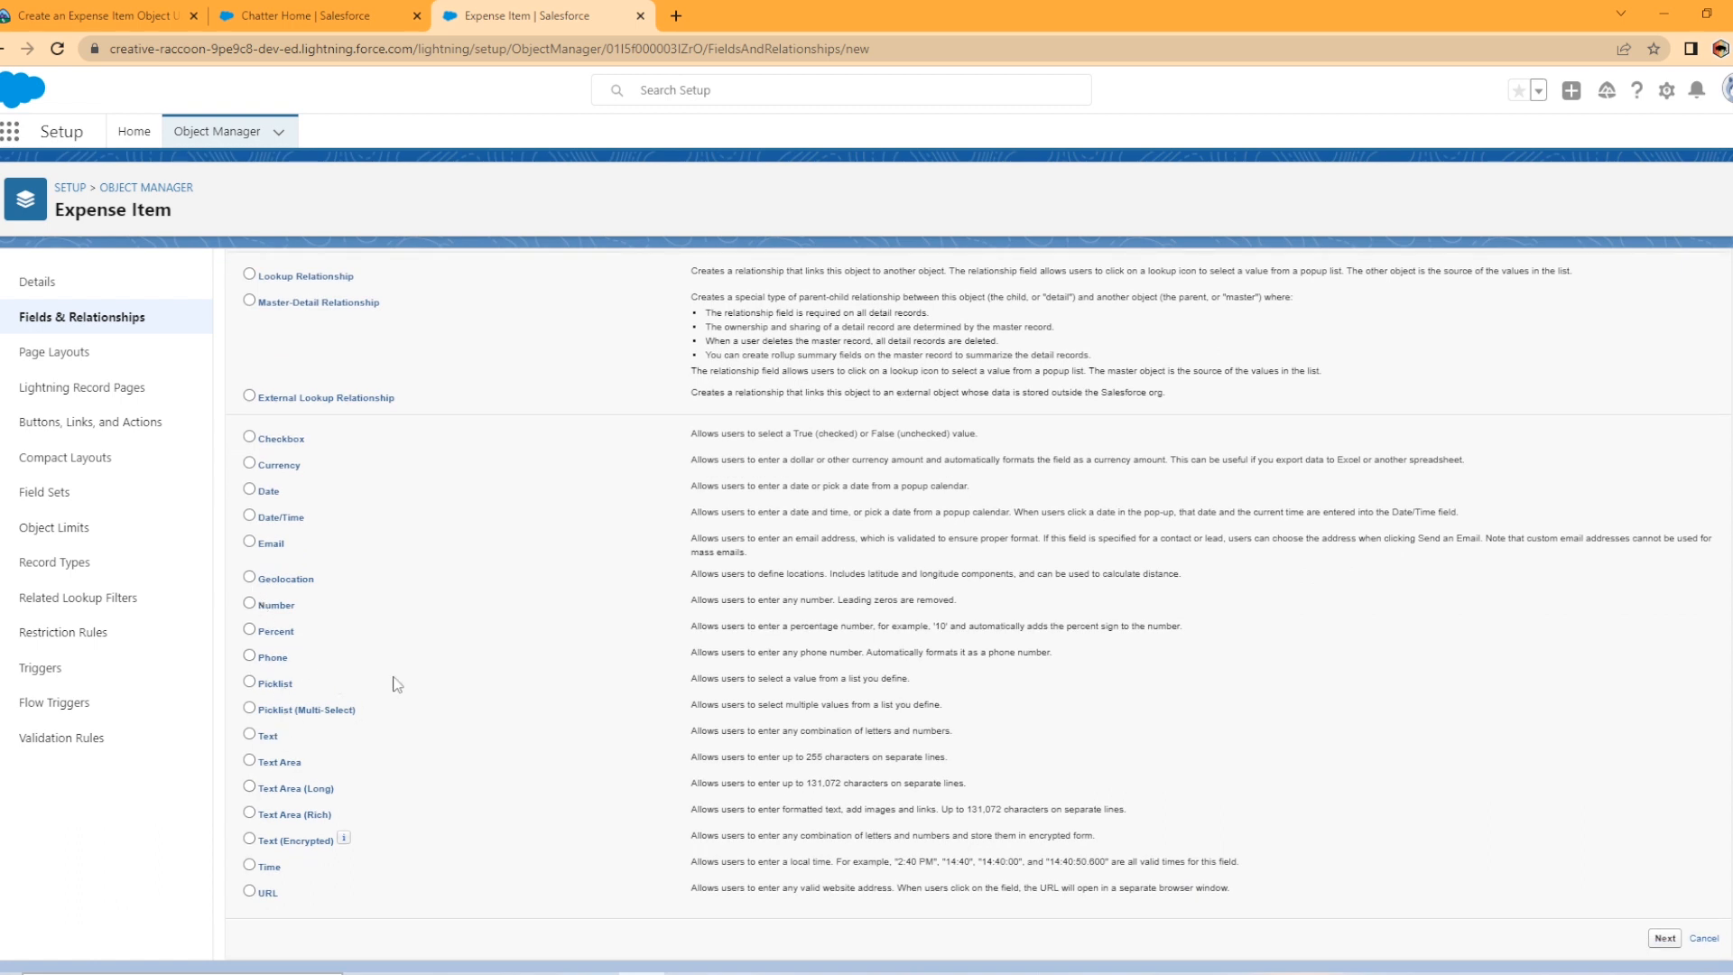
{"action": "left_click", "coordinate": [250, 682]}
{"action": "left_click", "coordinate": [1660, 941]}
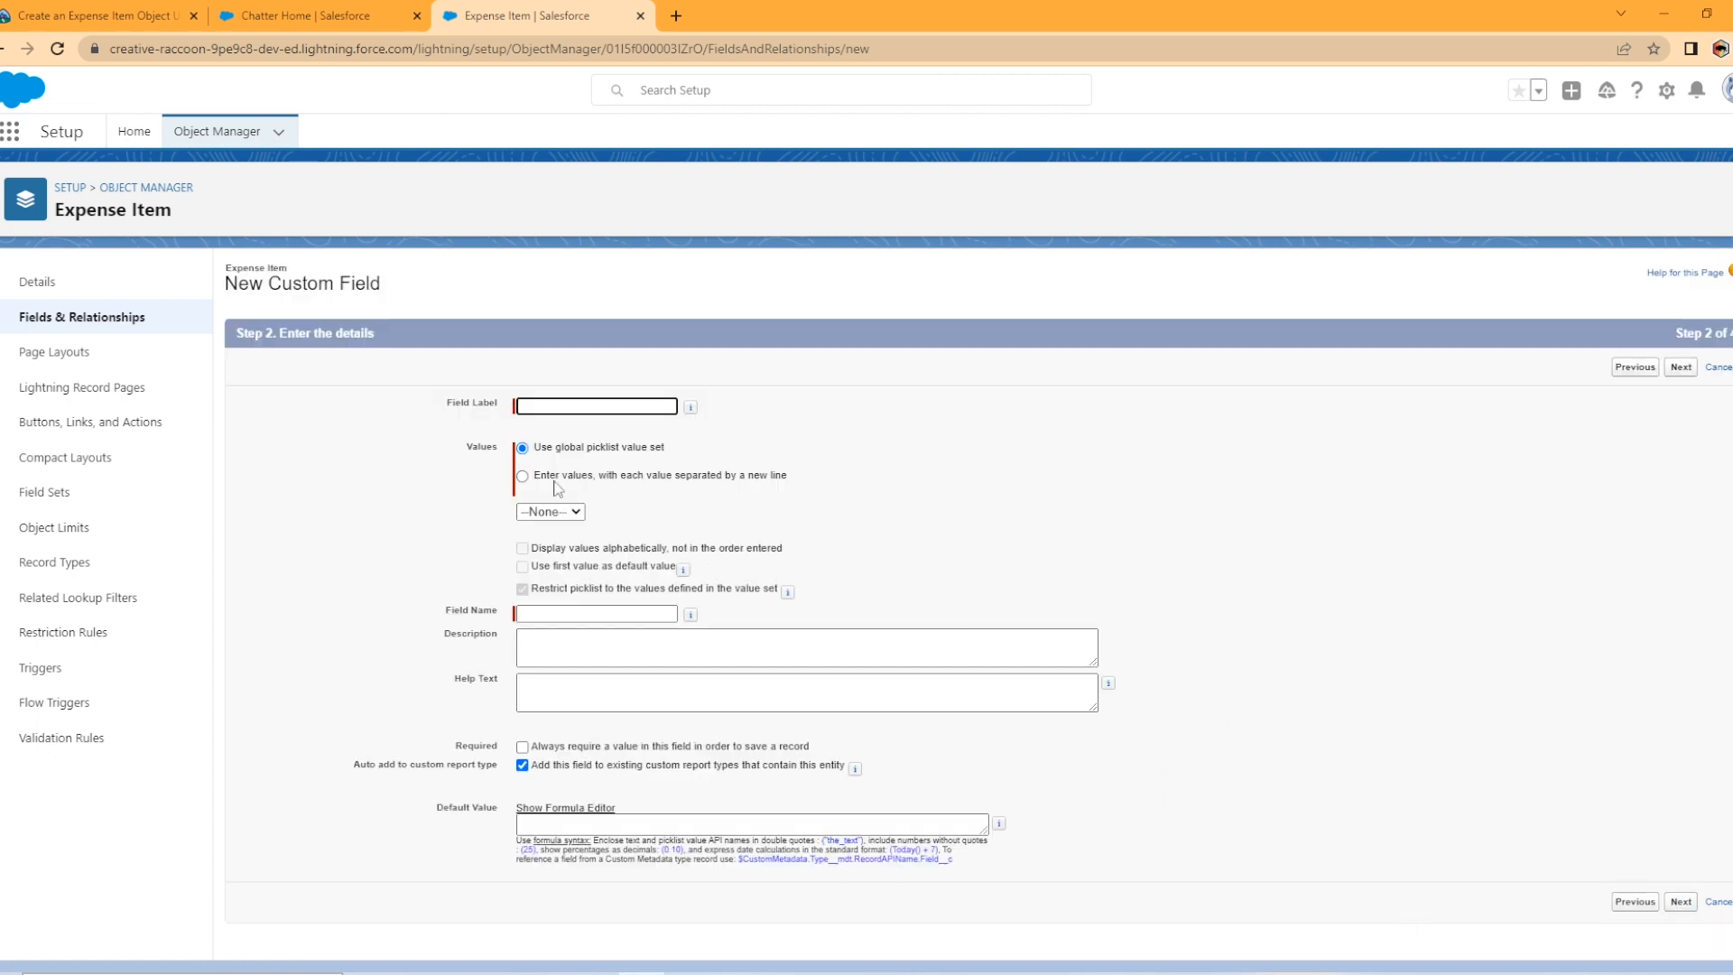
{"action": "left_click", "coordinate": [524, 476]}
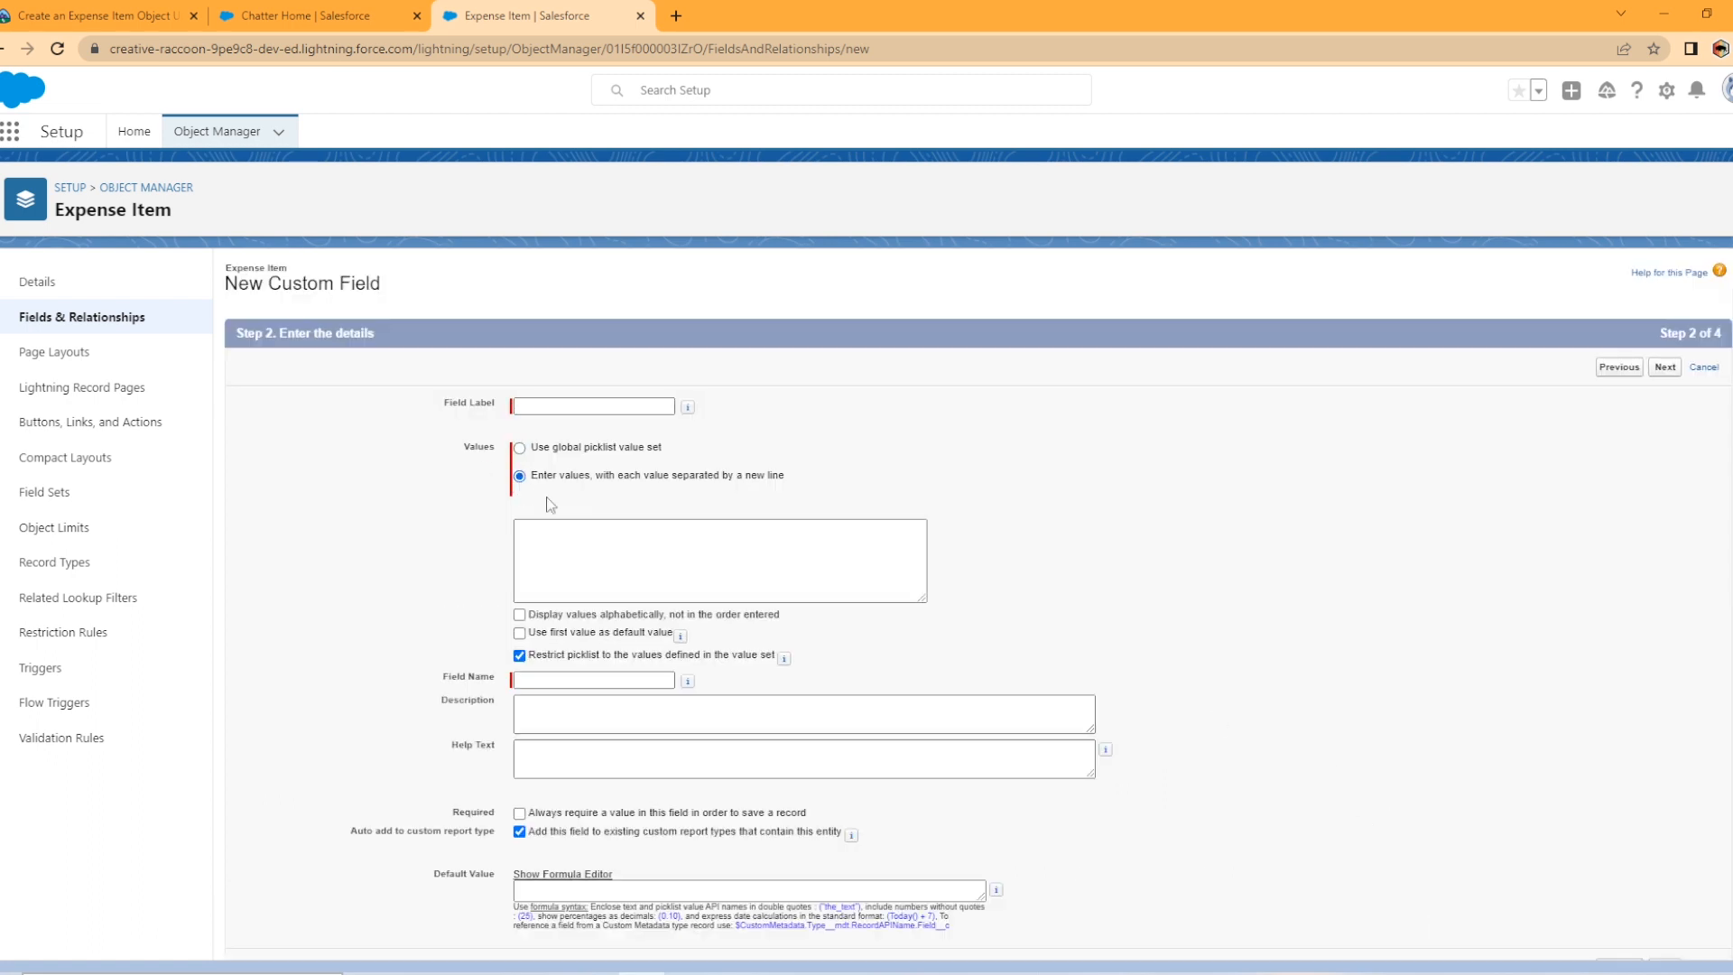
{"action": "left_click", "coordinate": [559, 531]}
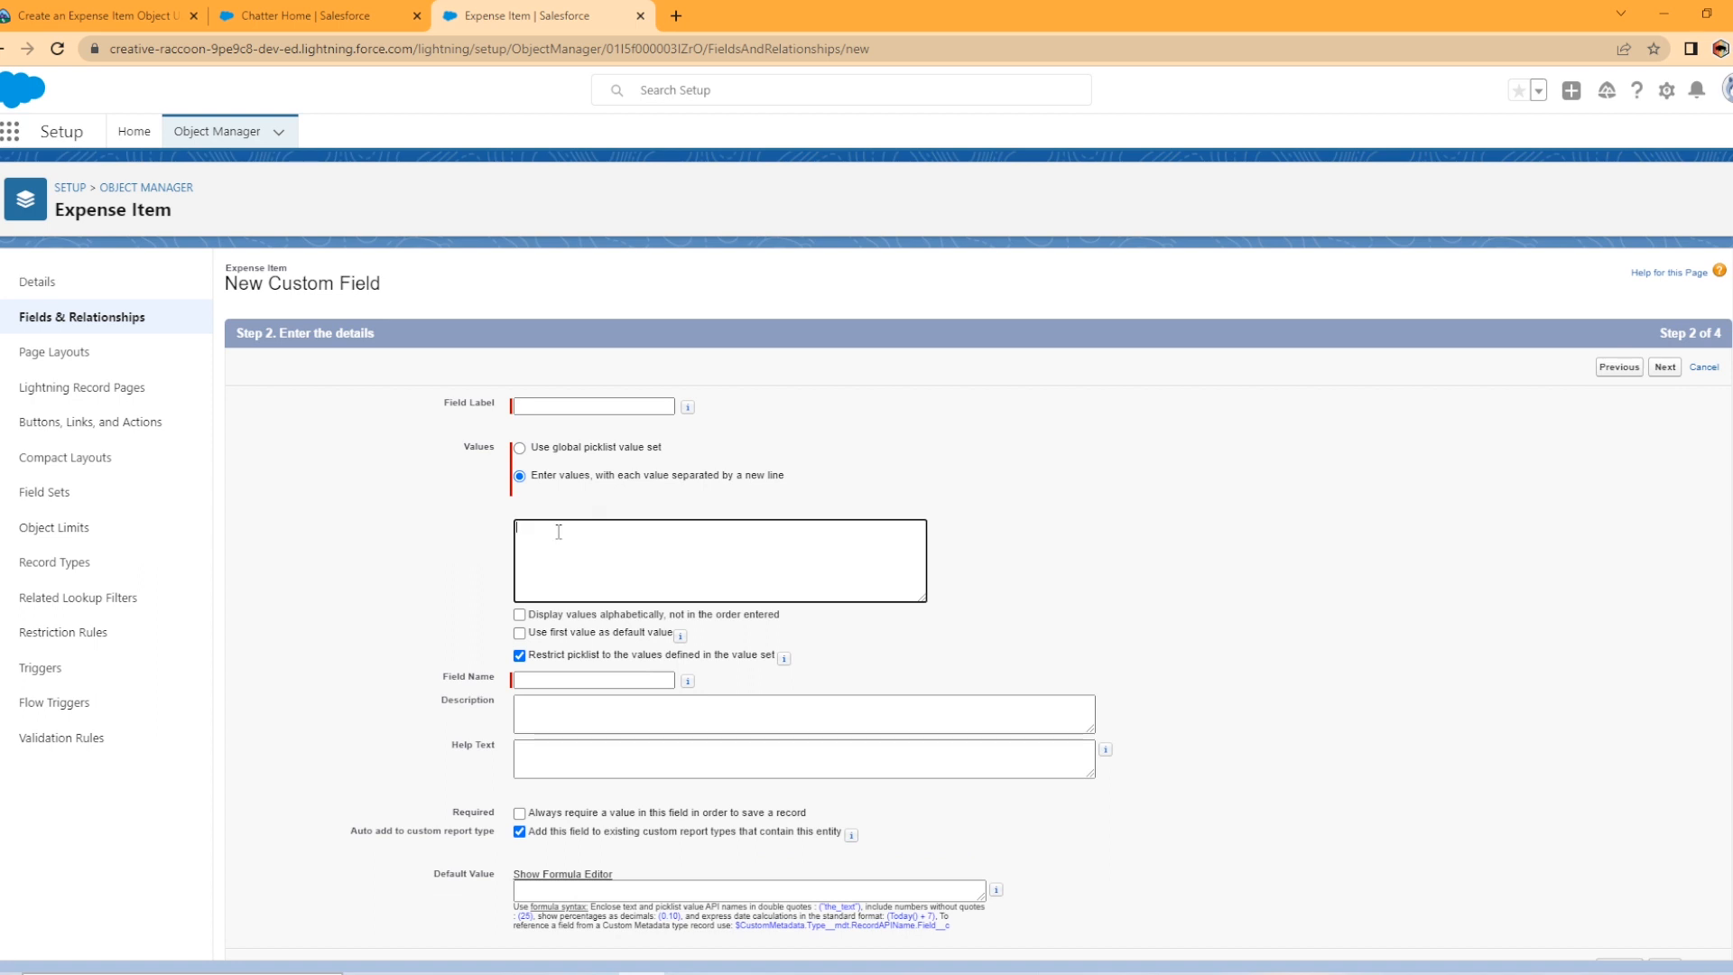
{"action": "left_click", "coordinate": [623, 408]}
{"action": "type", "text": "Airfare Hotel Rental car Meals Other"}
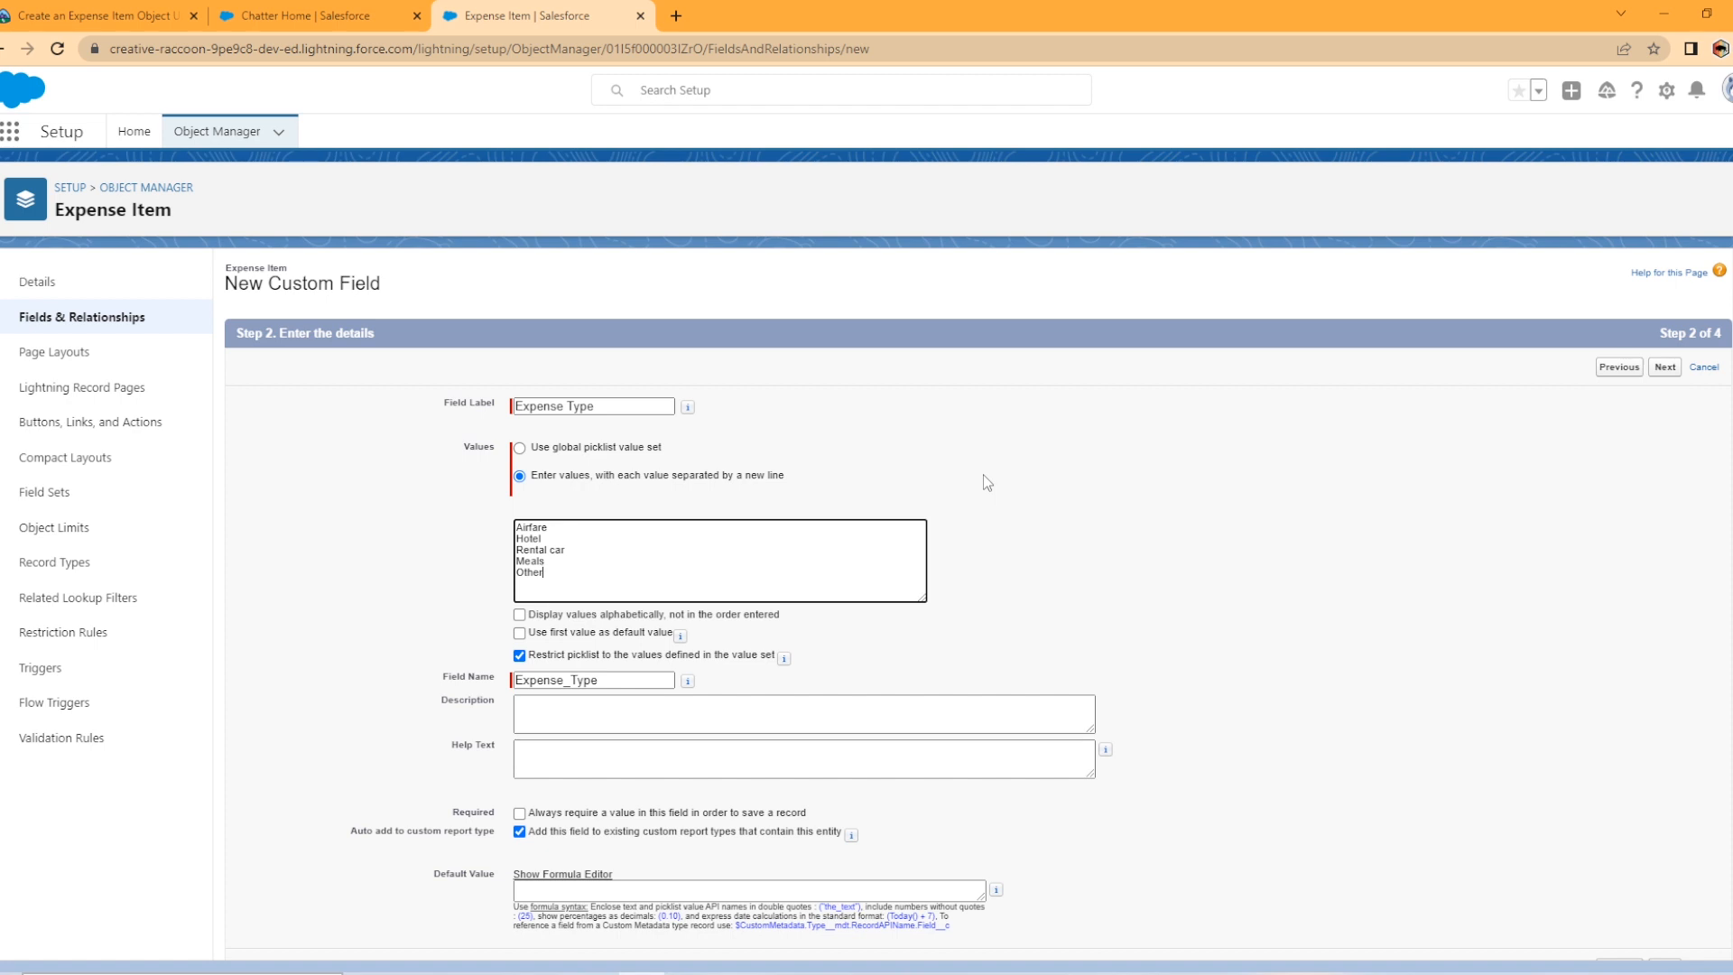
{"action": "left_click", "coordinate": [519, 813]}
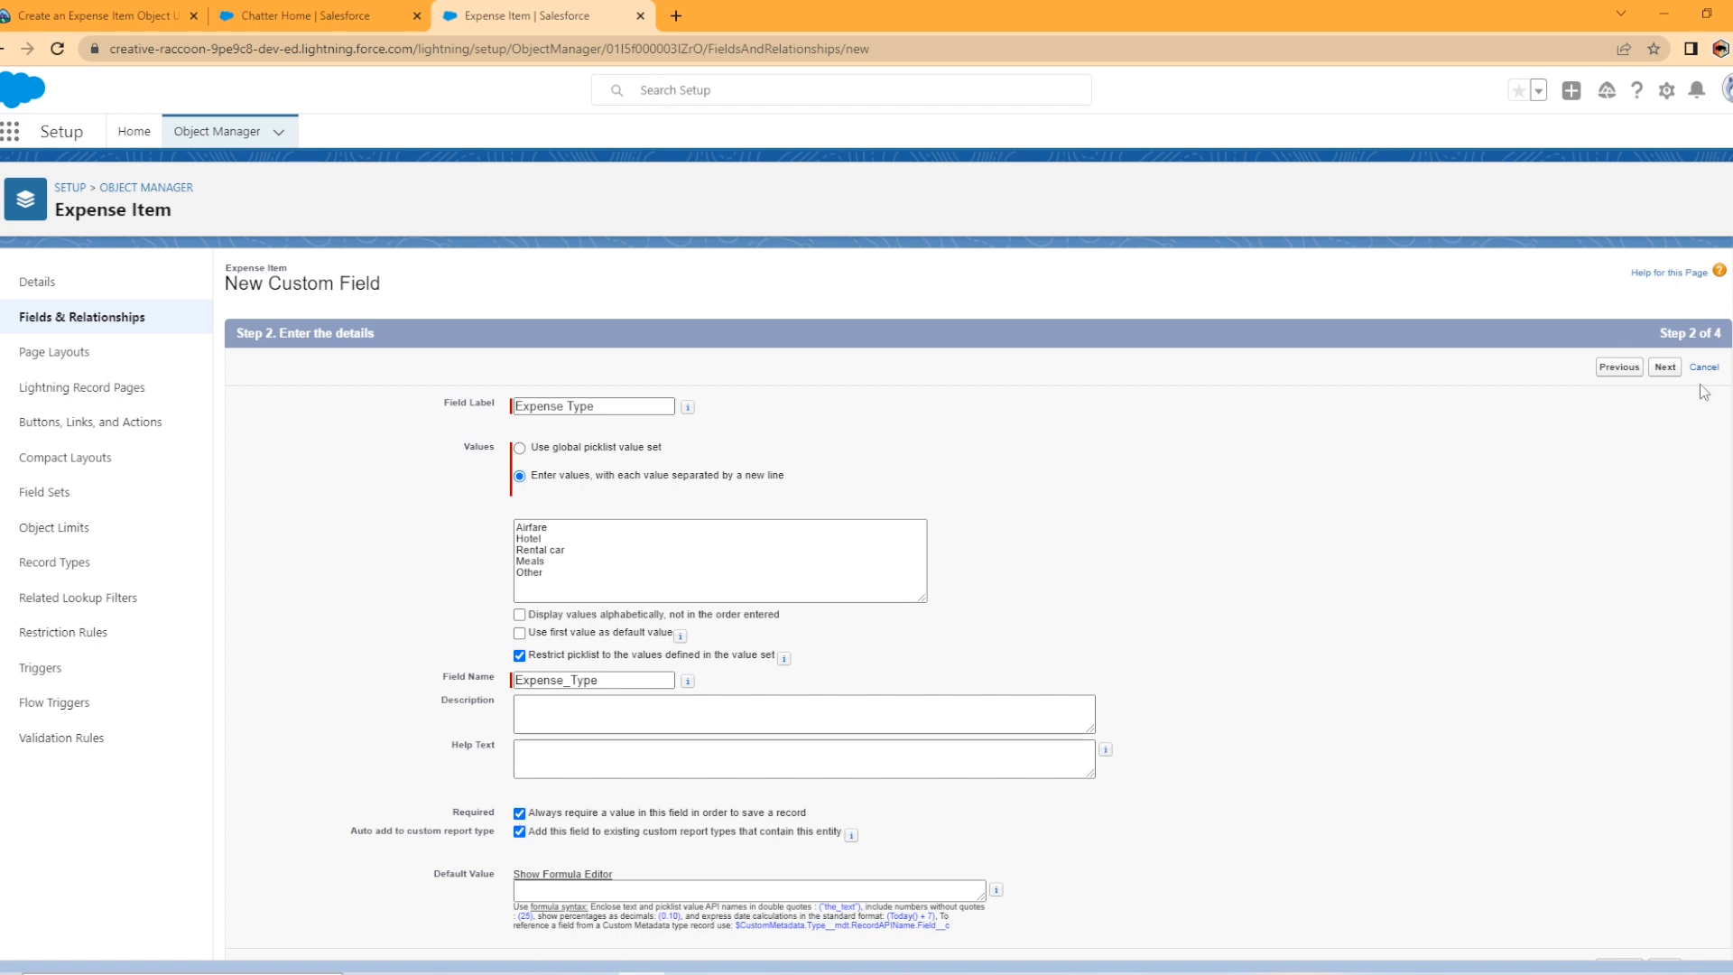
{"action": "left_click", "coordinate": [1665, 366]}
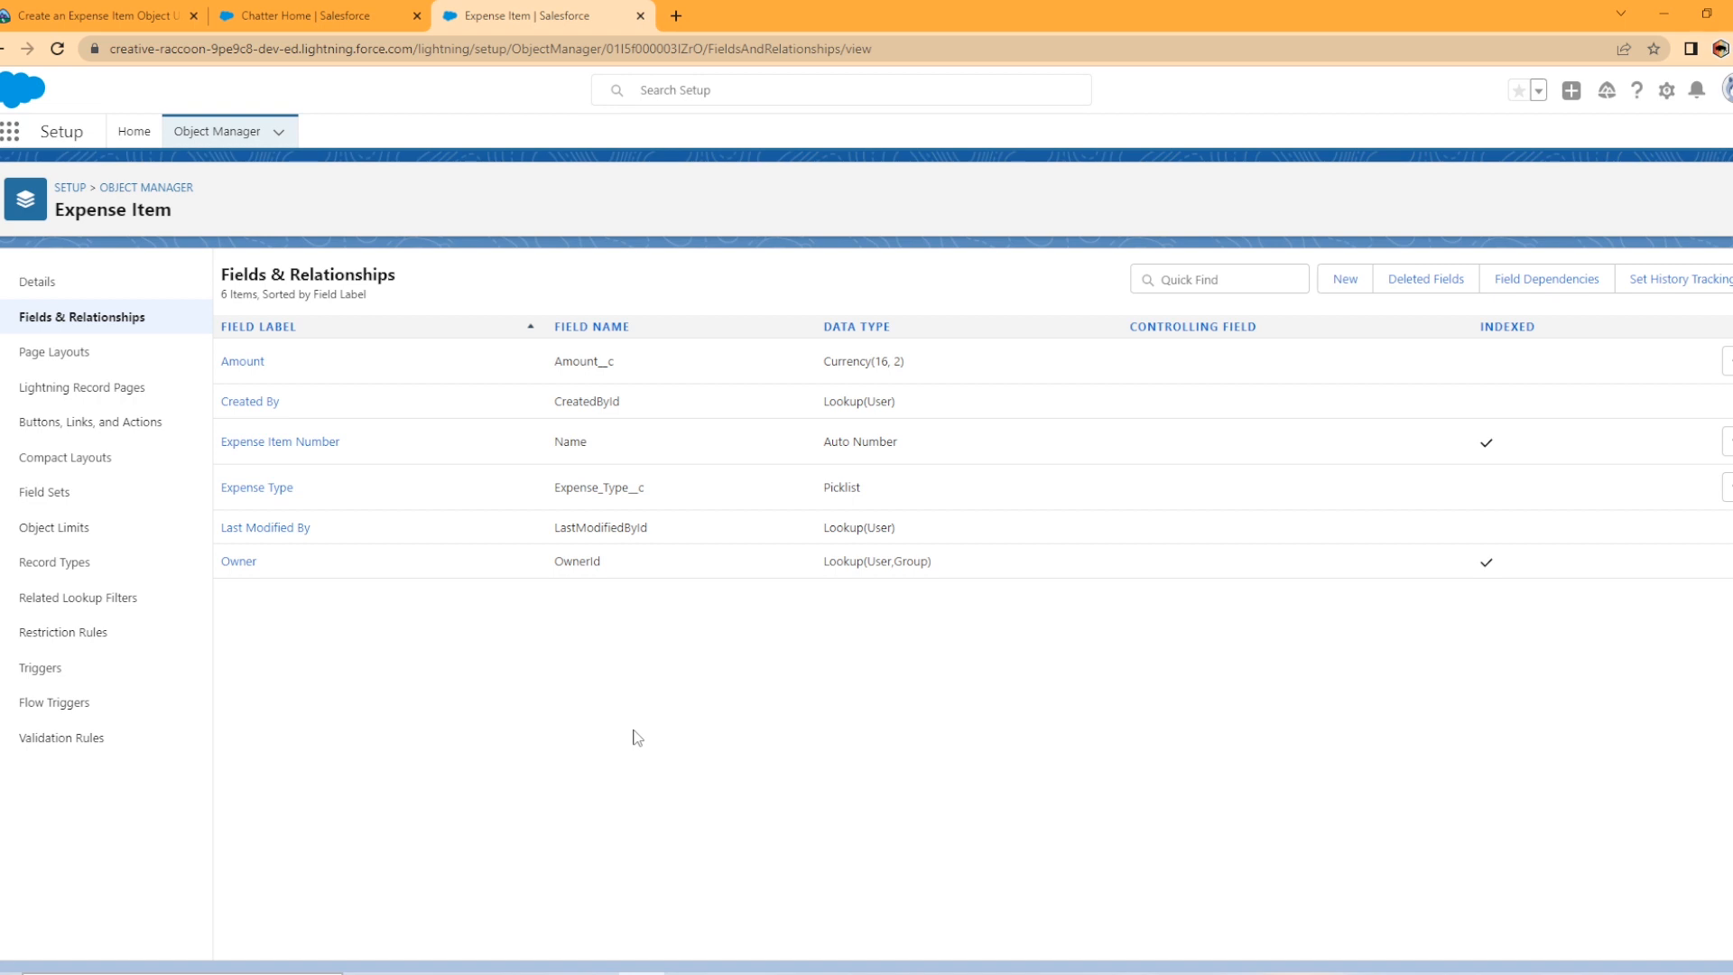
- Start a new Master-Detail Relationship field on the Expense Item object, related to Travel Approval
{"action": "left_click", "coordinate": [1345, 279]}
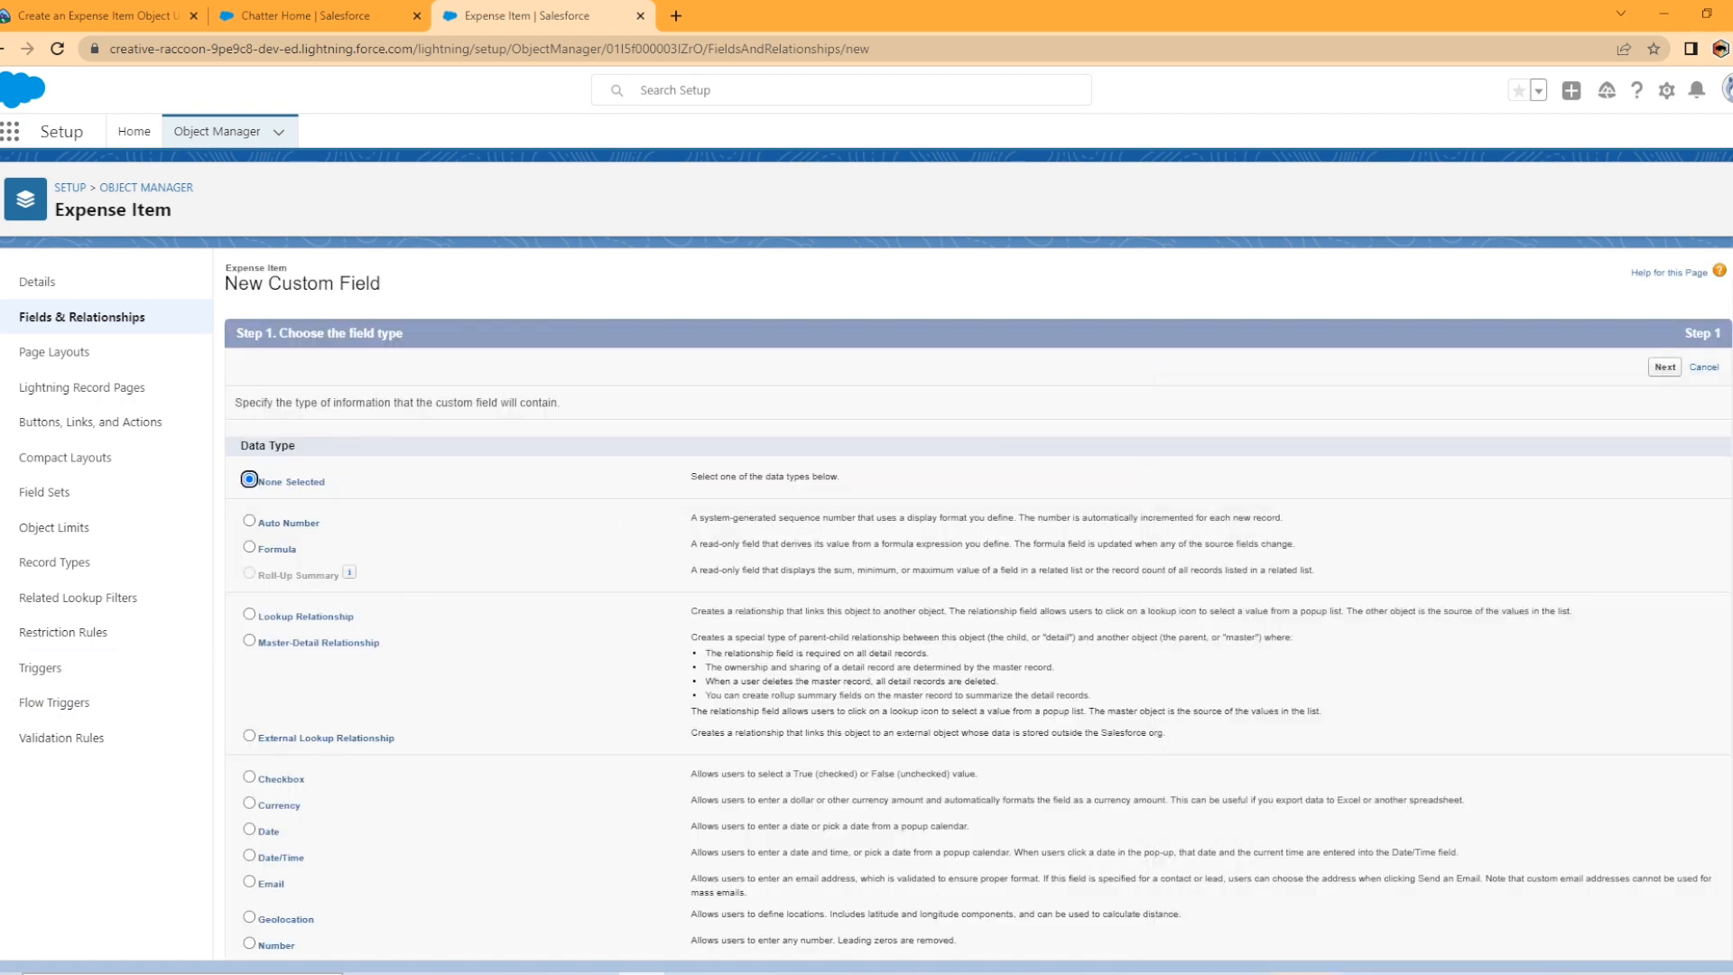
{"action": "left_click", "coordinate": [250, 642]}
{"action": "left_click", "coordinate": [1665, 367]}
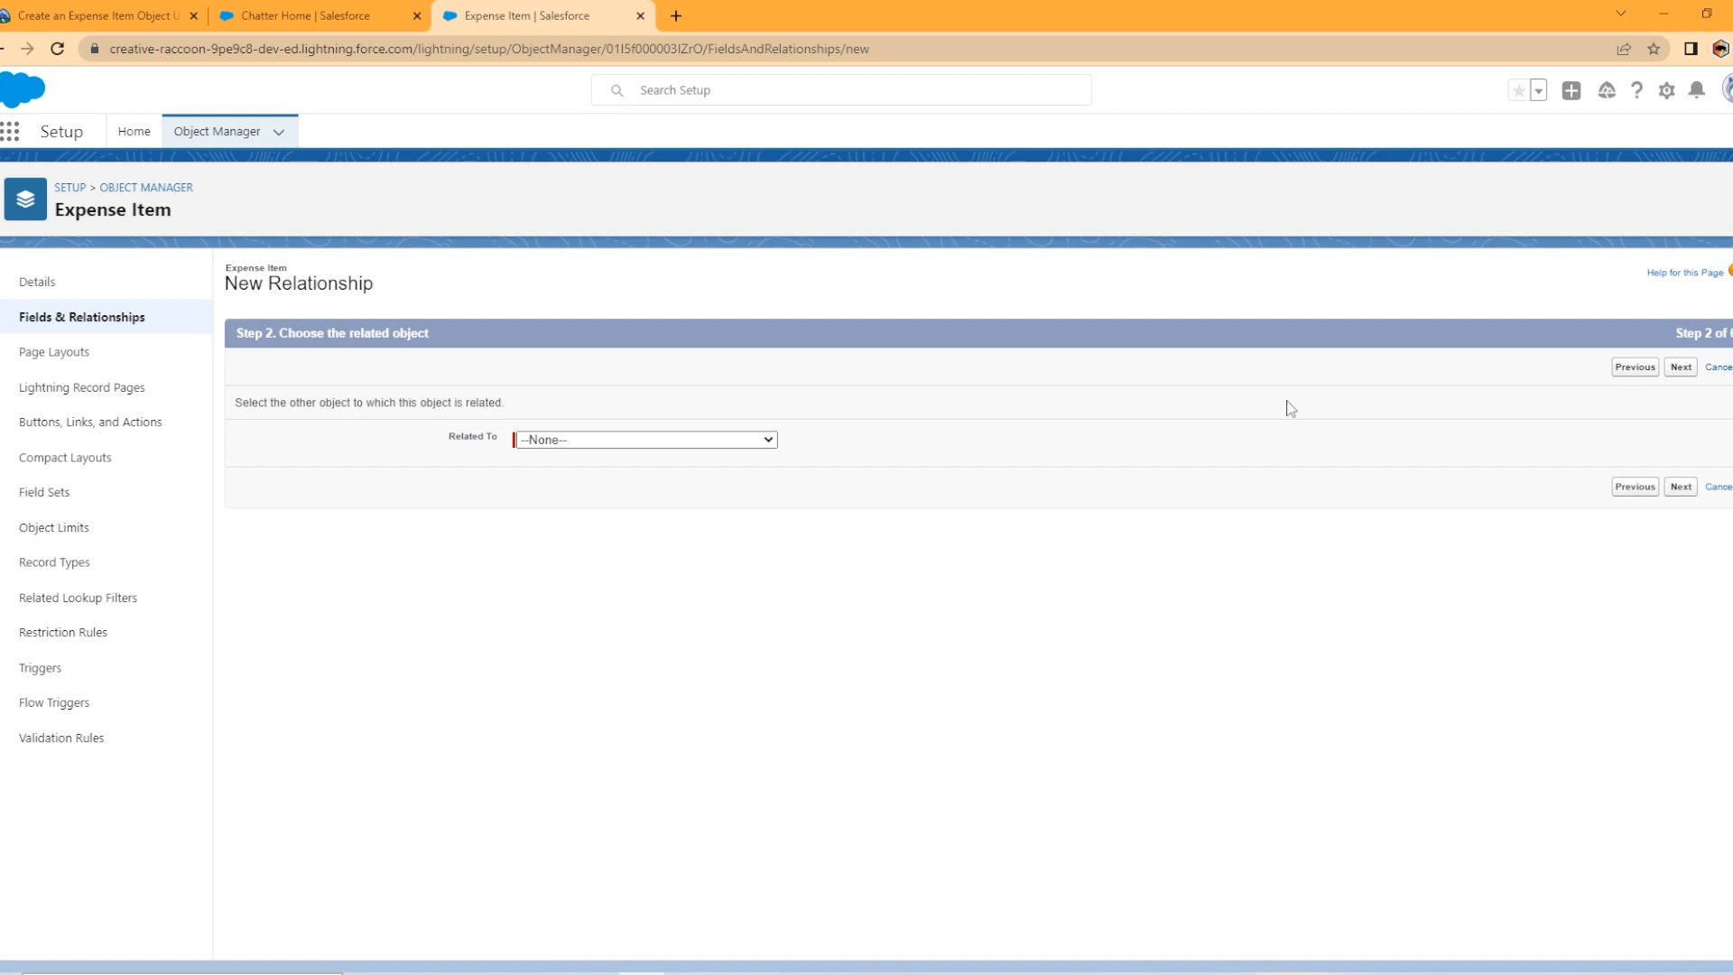
{"action": "left_click", "coordinate": [597, 443]}
{"action": "scroll", "coordinate": [610, 657], "scroll_direction": "down", "scroll_amount": 15}
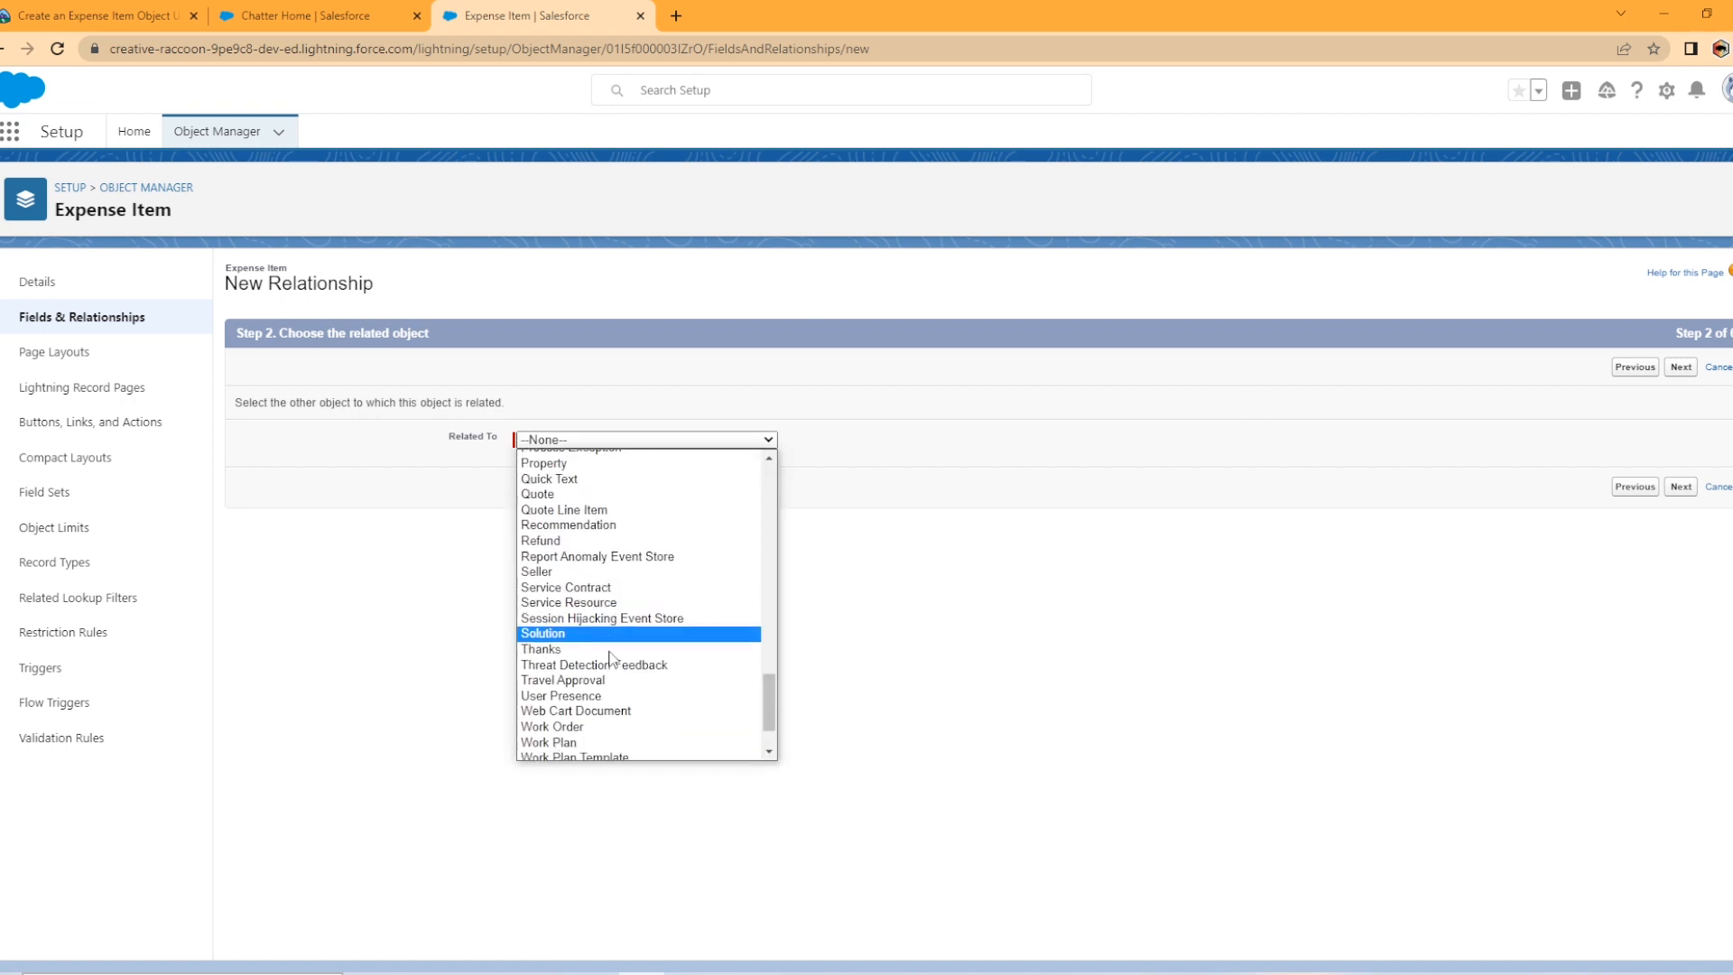
{"action": "scroll", "coordinate": [610, 668], "scroll_direction": "down", "scroll_amount": 2}
{"action": "left_click", "coordinate": [595, 614]}
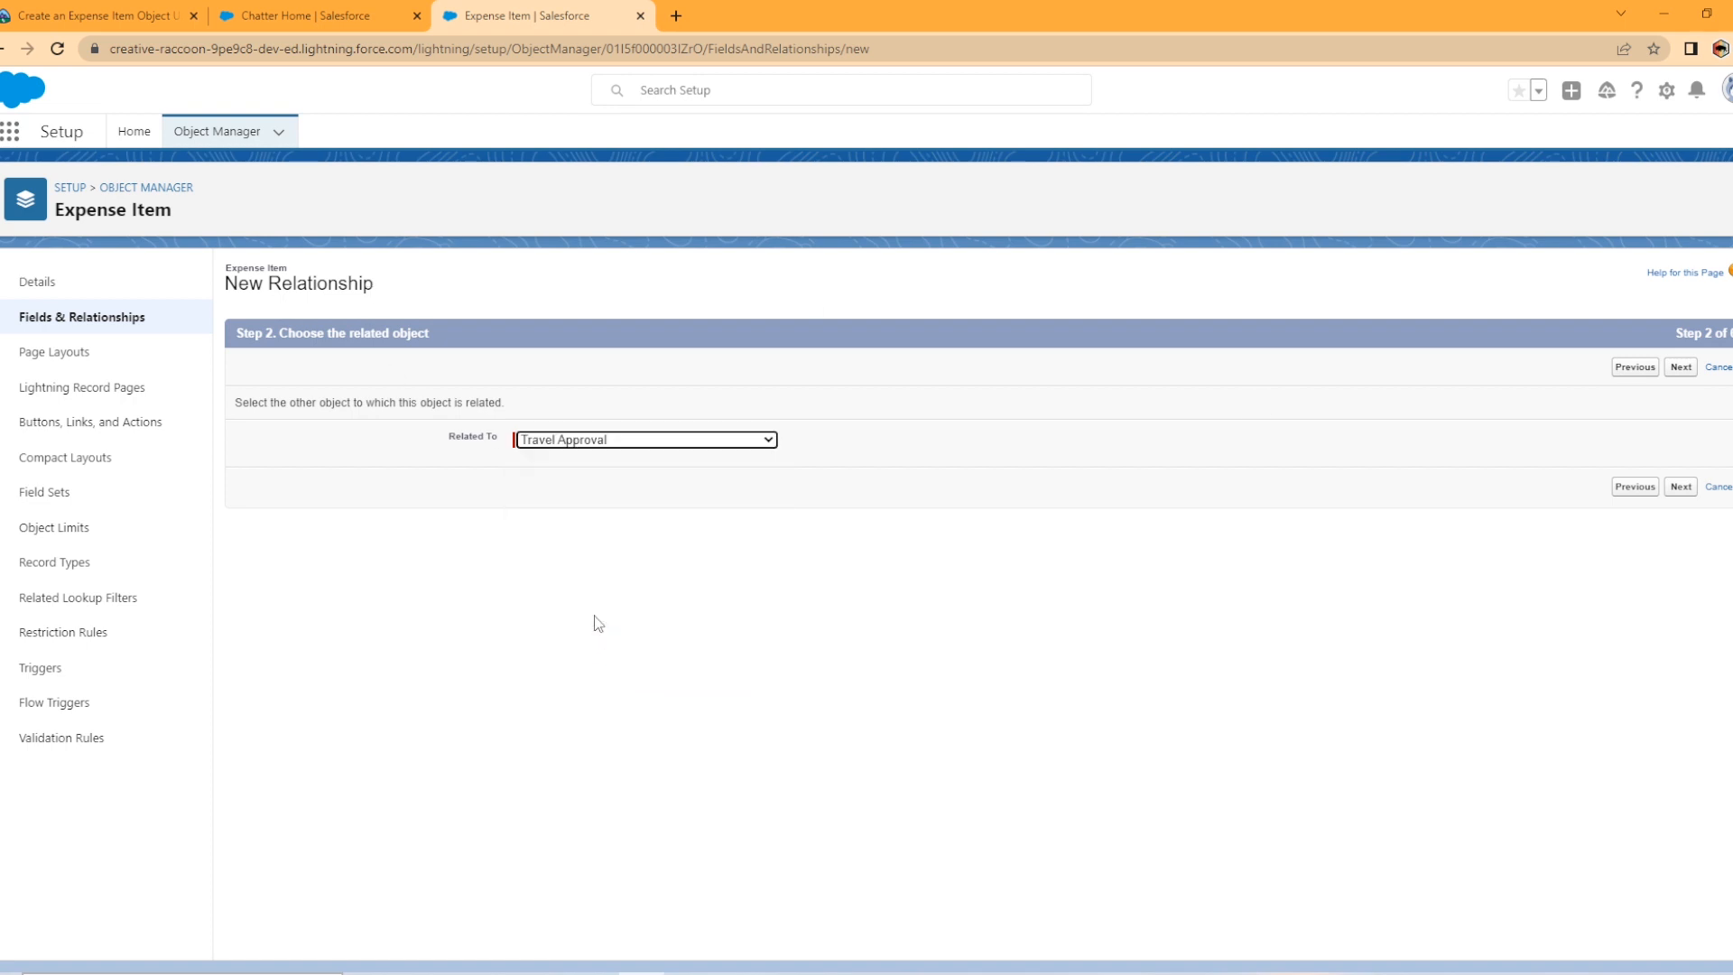
{"action": "left_click", "coordinate": [1681, 368]}
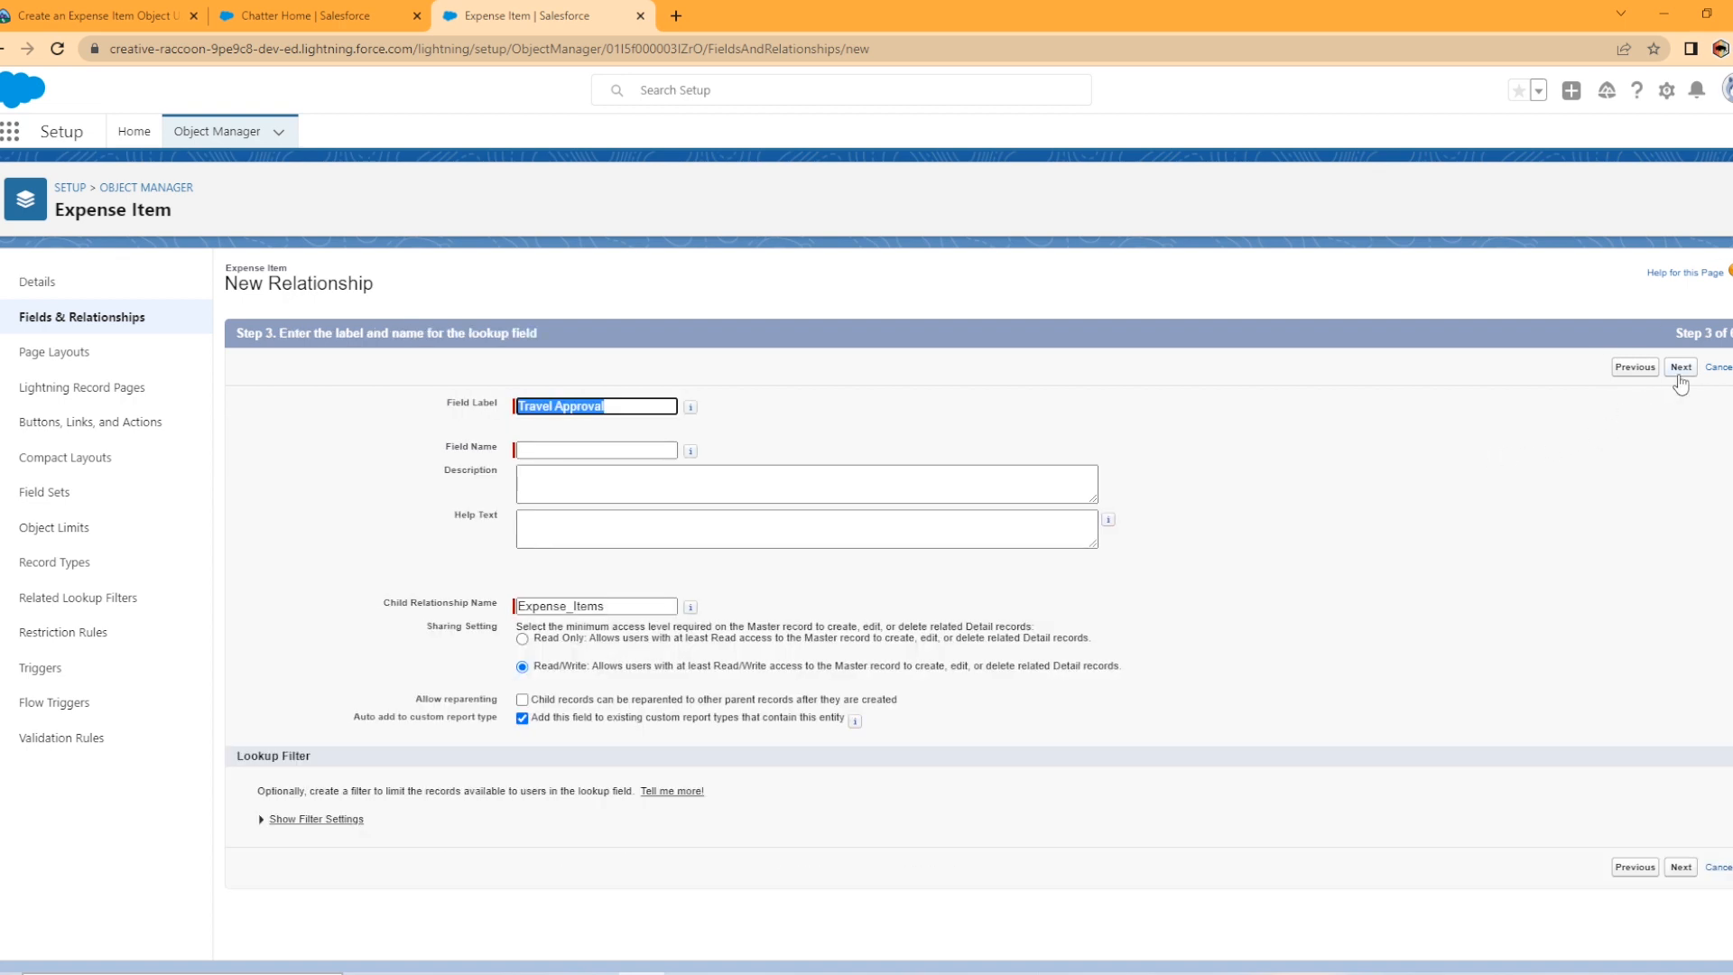
- Fill in the relationship's field name as Travel_Approval and accept the default settings in the remaining wizard stages
{"action": "left_click", "coordinate": [650, 450]}
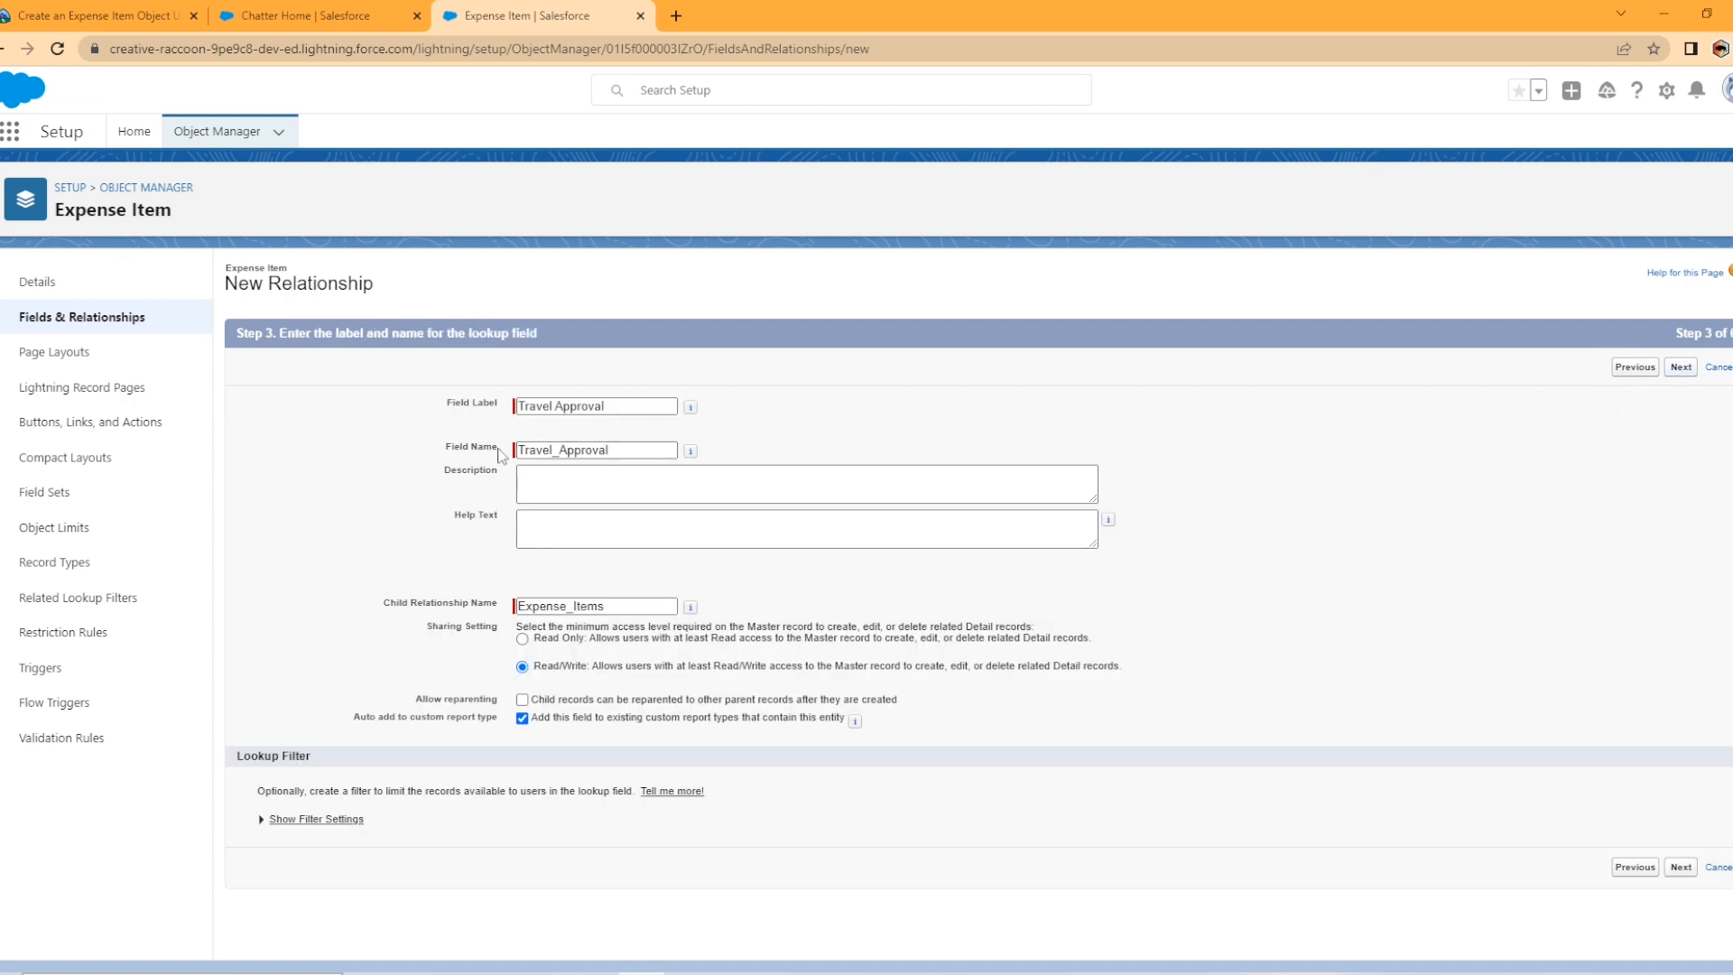
{"action": "left_click", "coordinate": [1682, 369]}
{"action": "left_click", "coordinate": [1672, 370]}
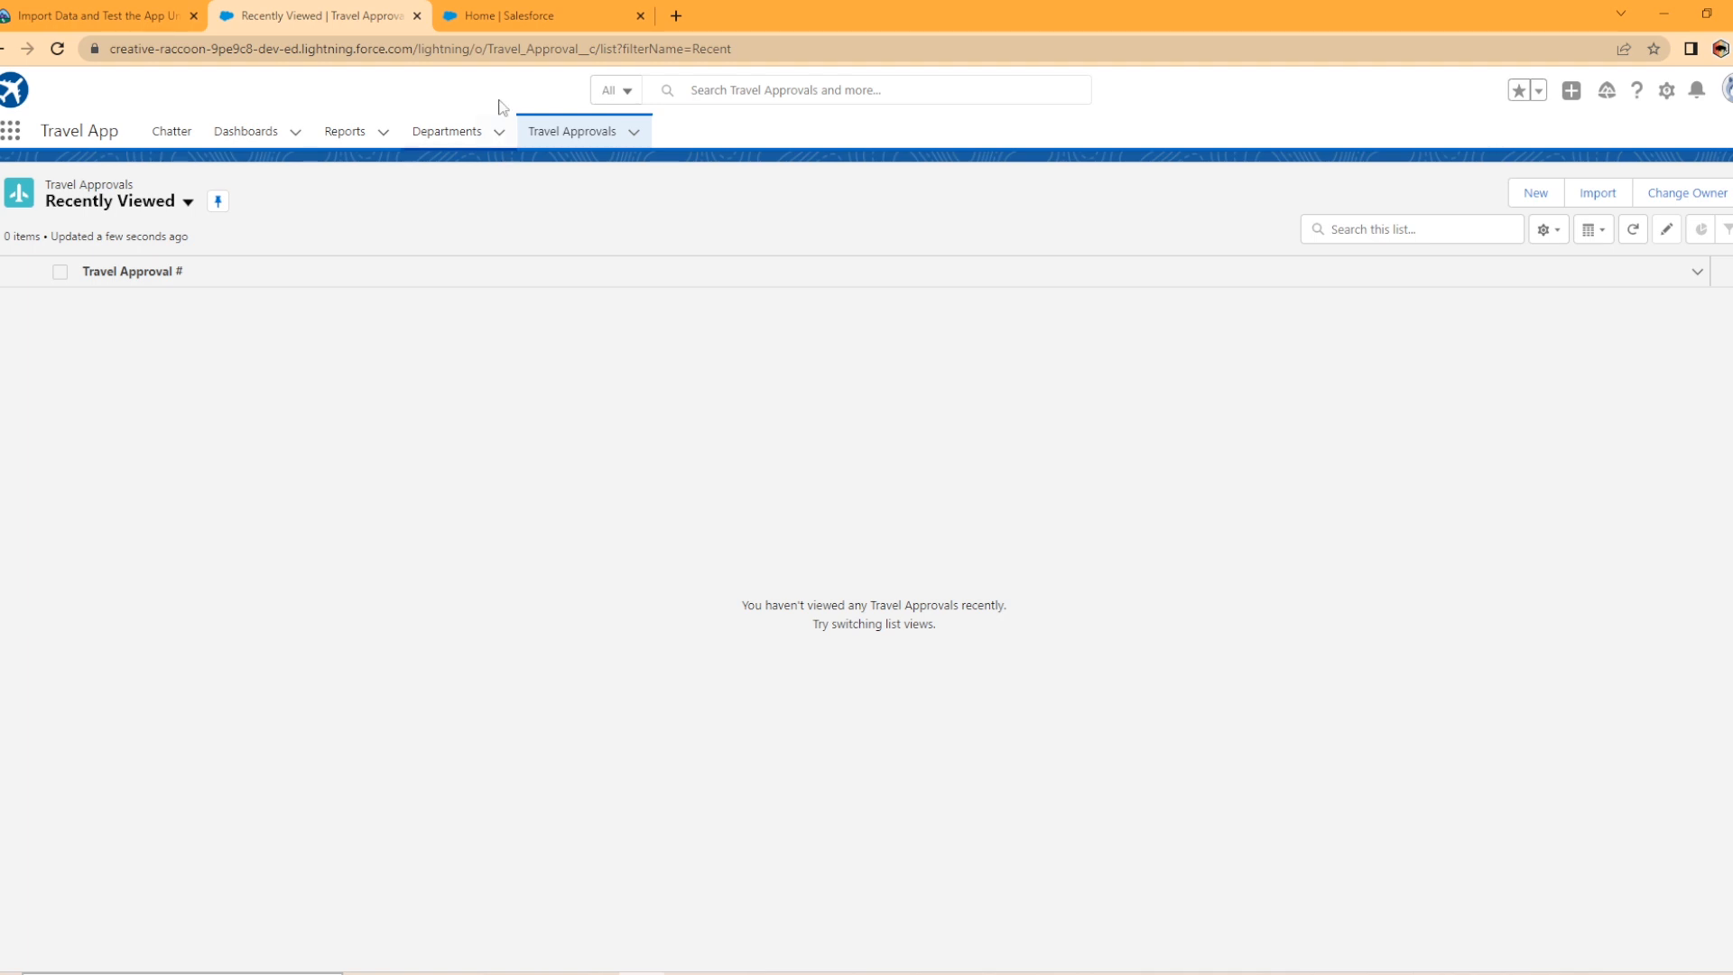
- Find the Rename Tabs and Labels page in Setup and examine its list of custom tabs
{"action": "left_click", "coordinate": [505, 20]}
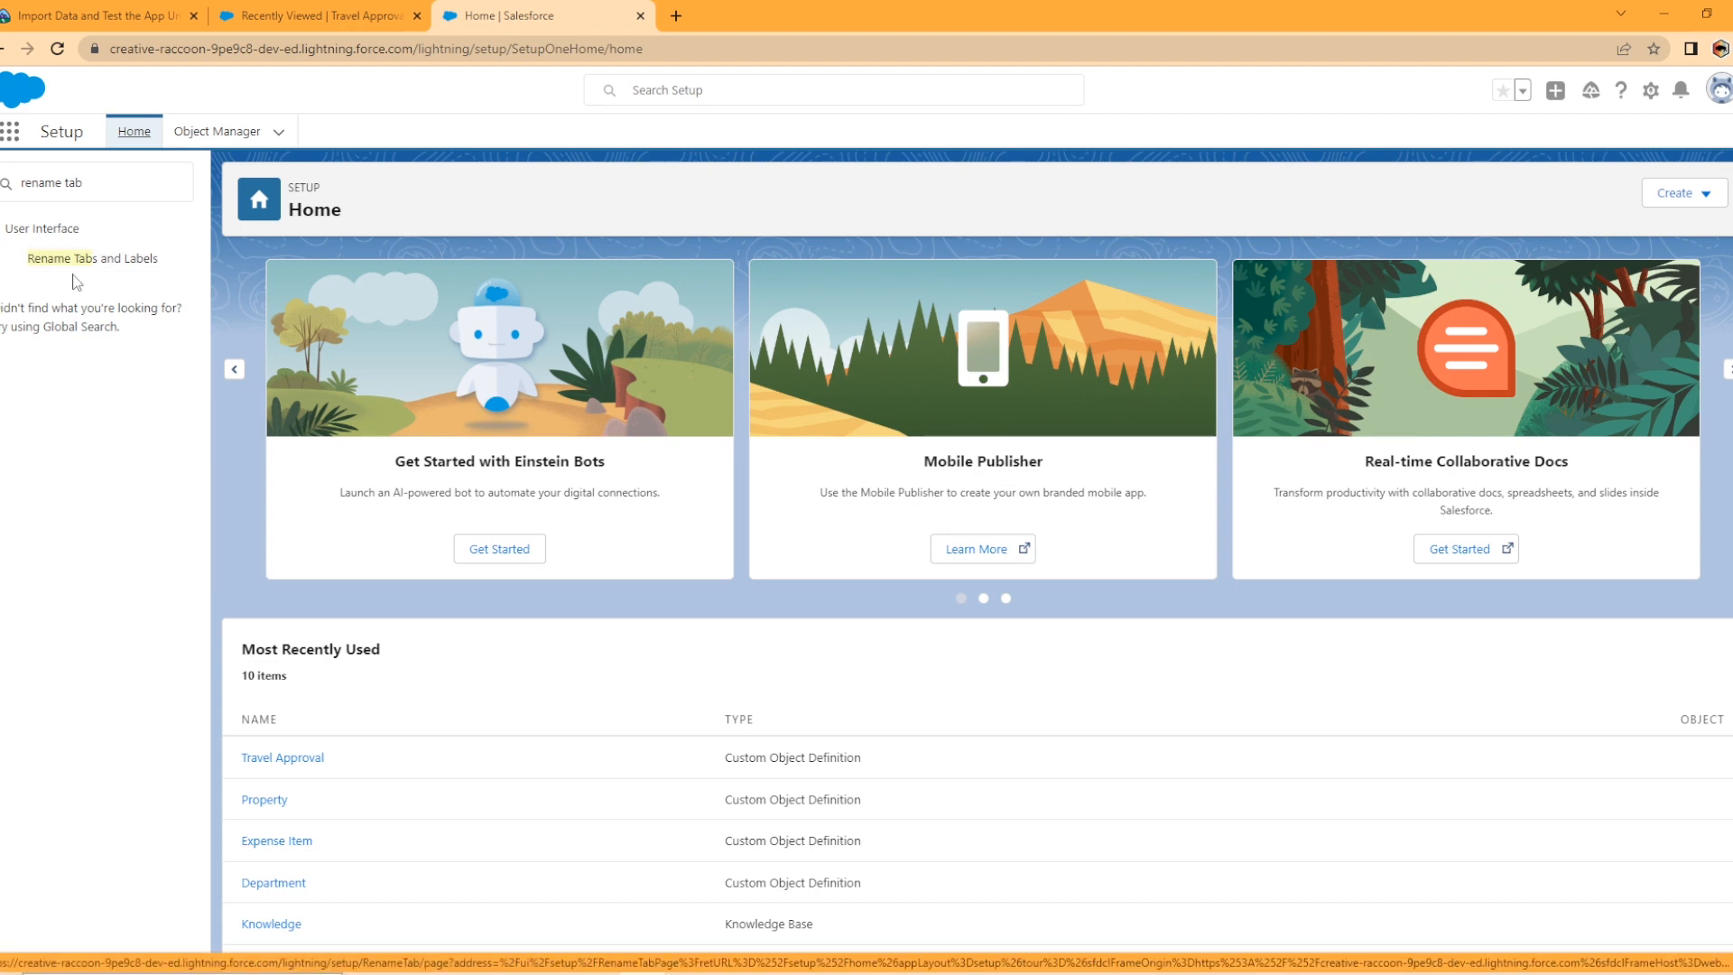
{"action": "left_click", "coordinate": [136, 262]}
{"action": "scroll", "coordinate": [588, 566], "scroll_direction": "down", "scroll_amount": 10}
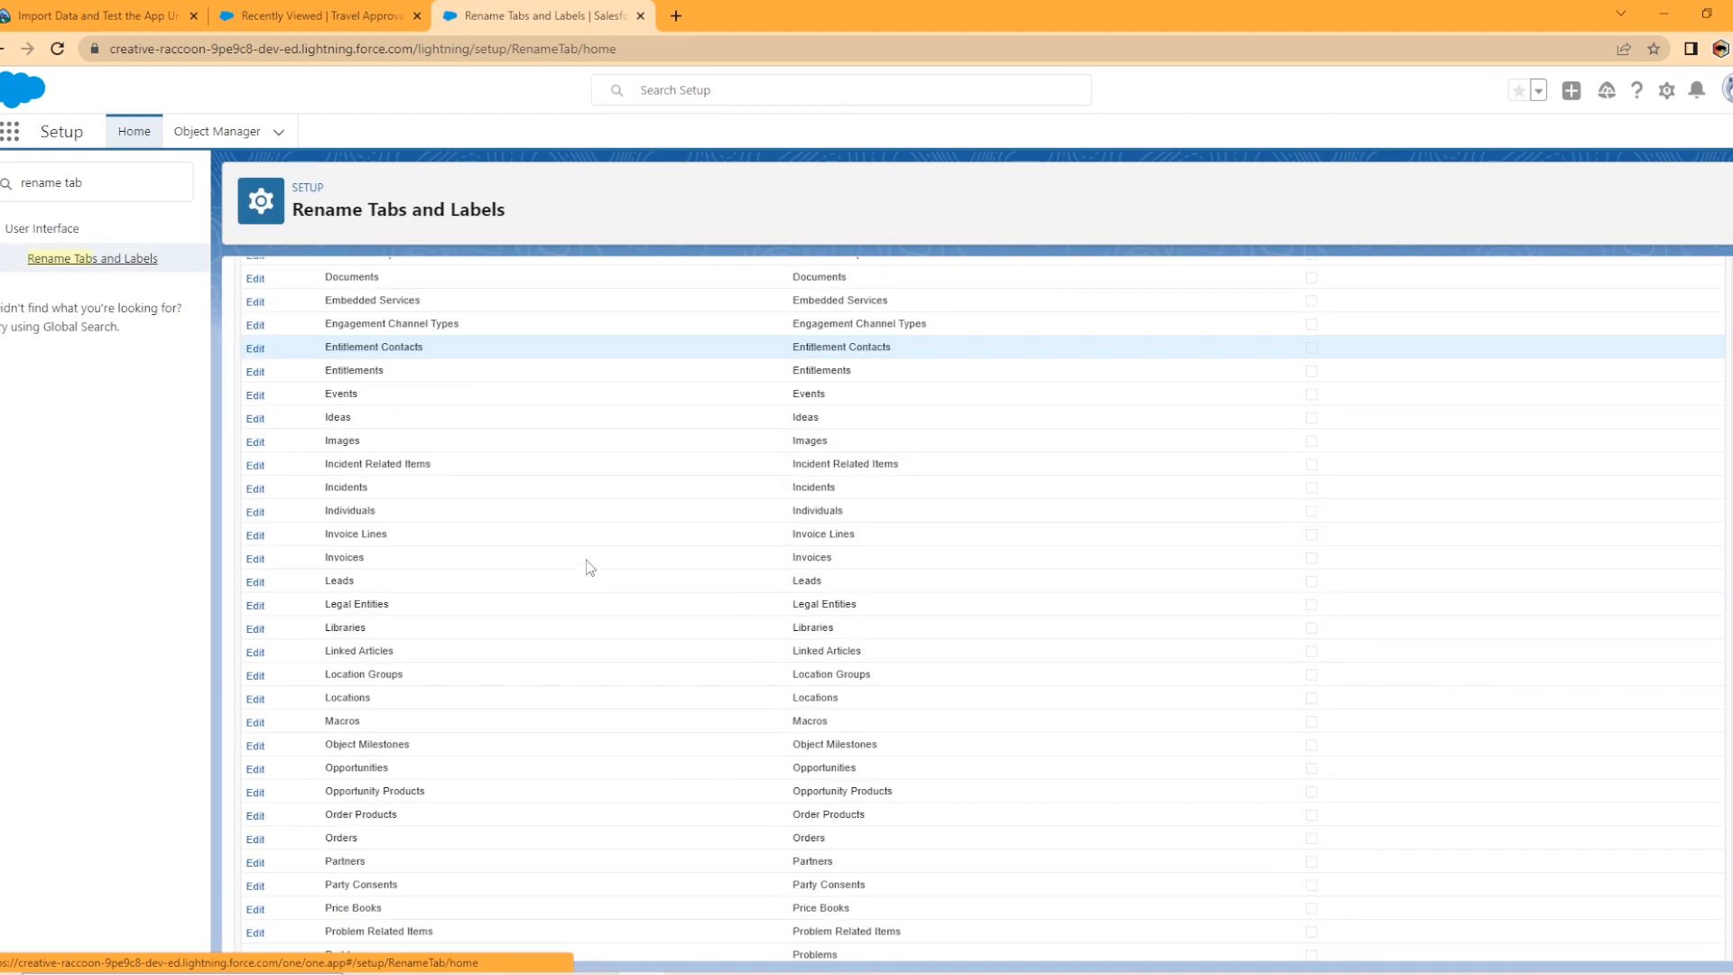
{"action": "scroll", "coordinate": [588, 565], "scroll_direction": "down", "scroll_amount": 10}
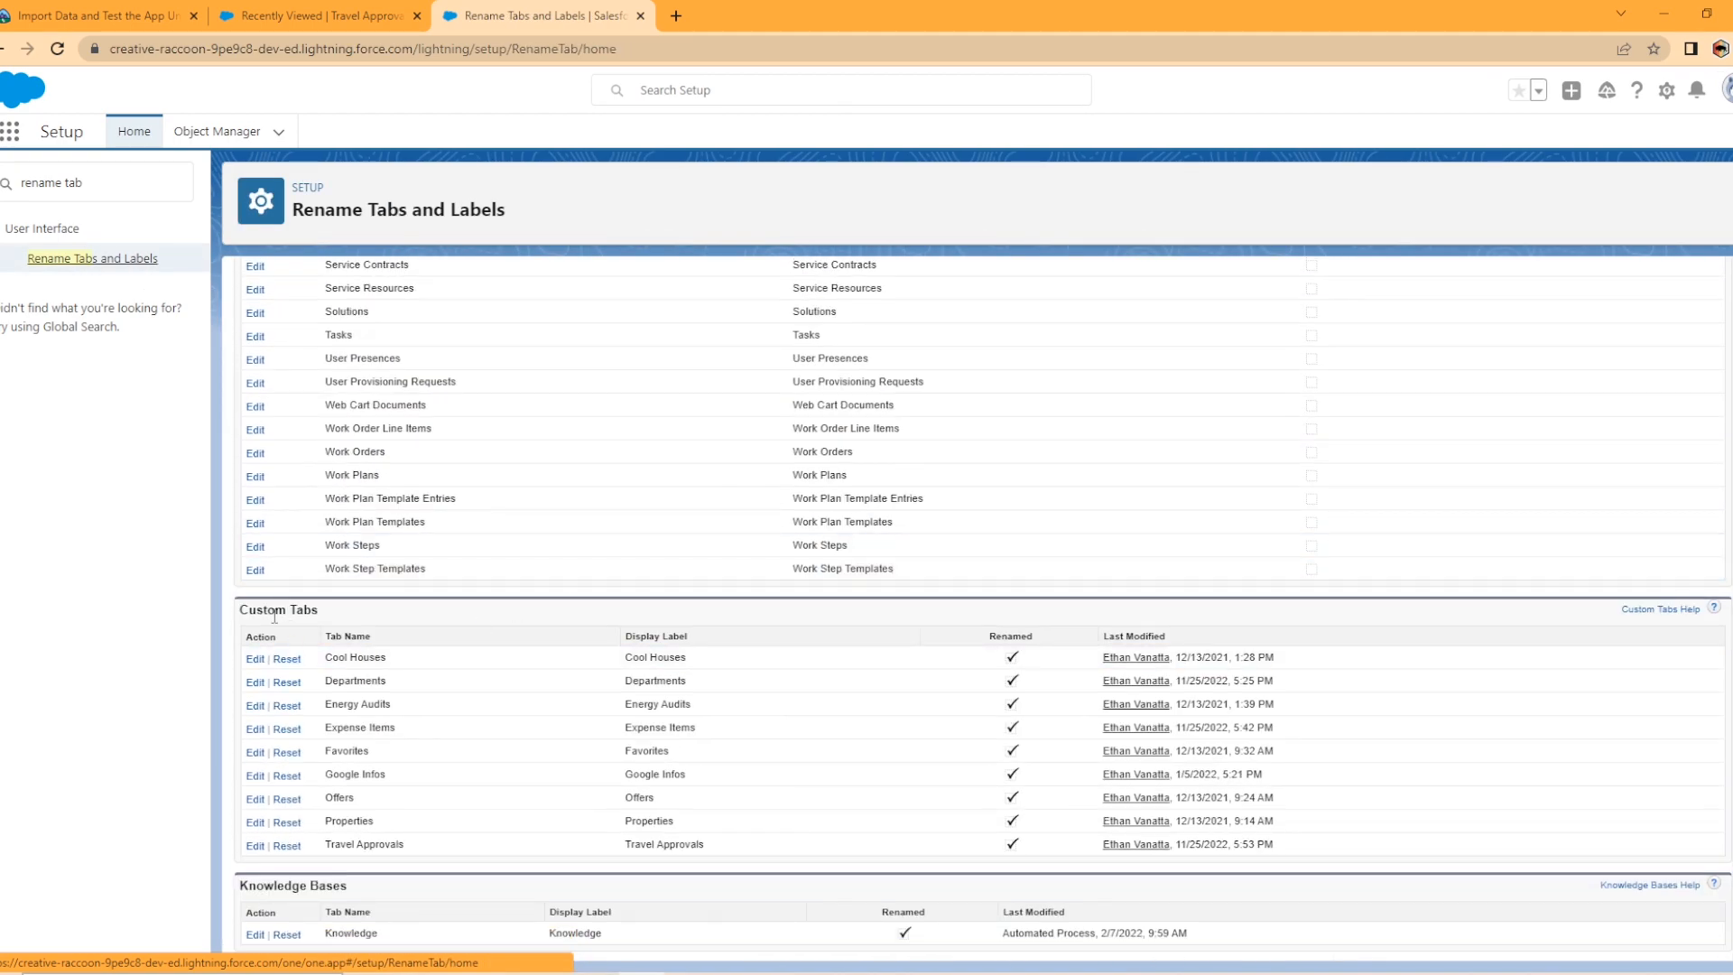
{"action": "scroll", "coordinate": [341, 703], "scroll_direction": "up", "scroll_amount": 4}
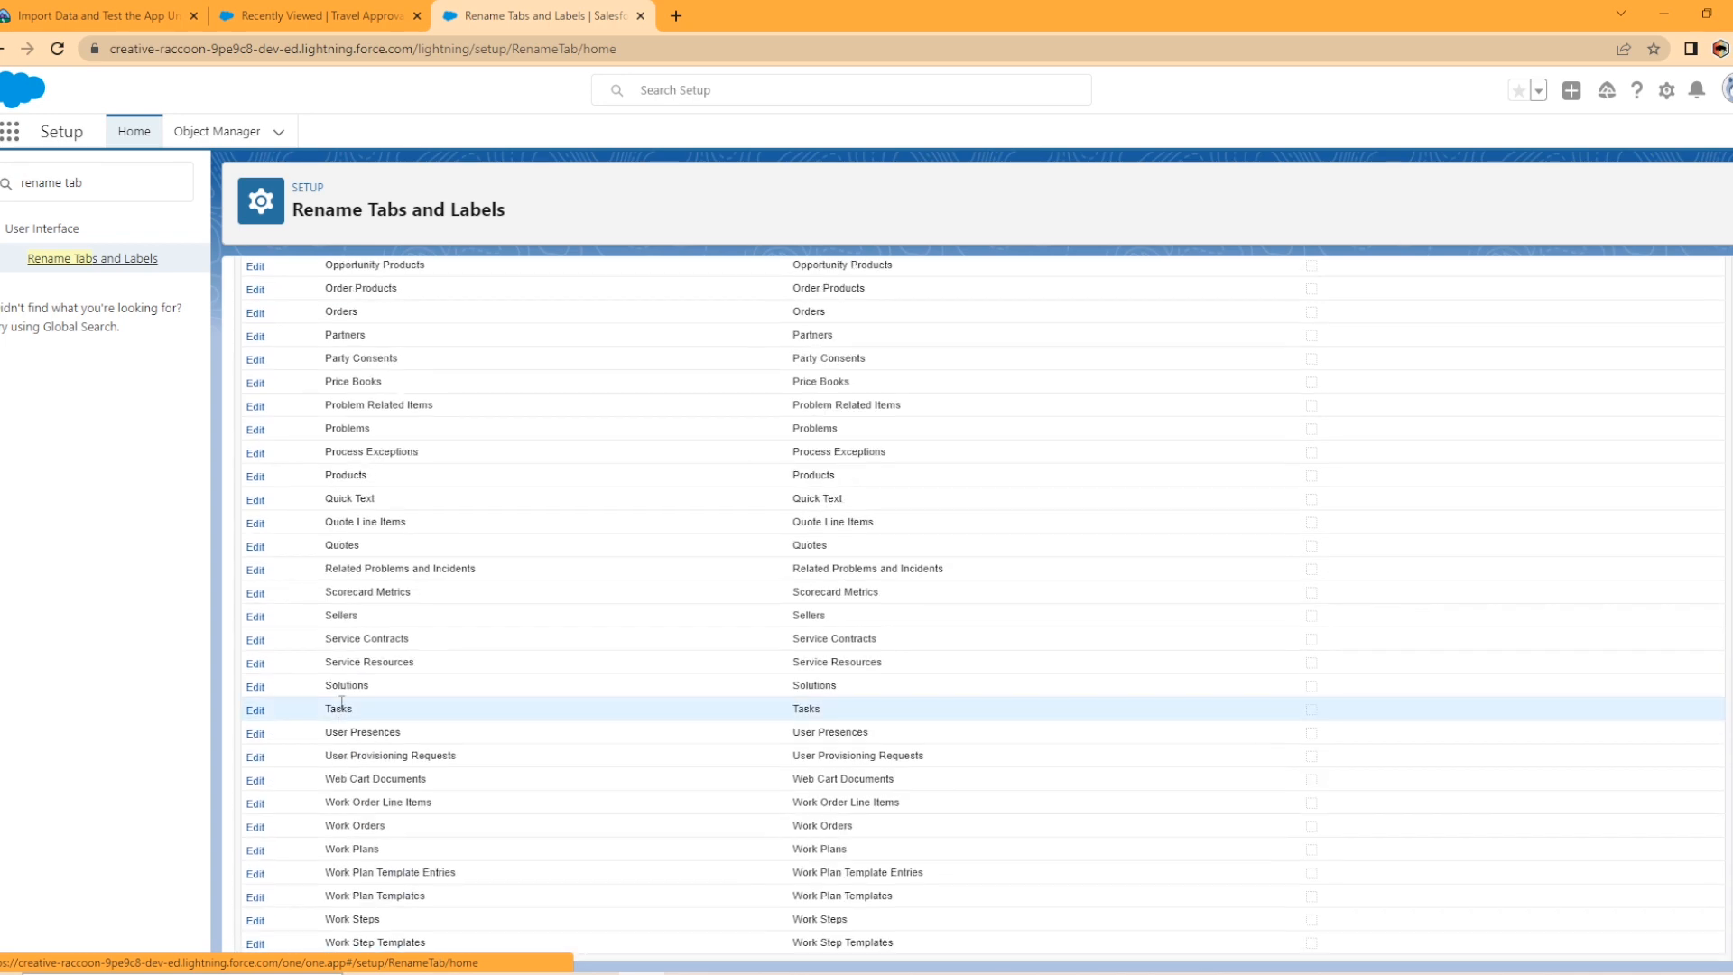
{"action": "scroll", "coordinate": [341, 702], "scroll_direction": "up", "scroll_amount": 3}
{"action": "scroll", "coordinate": [397, 677], "scroll_direction": "down", "scroll_amount": 7}
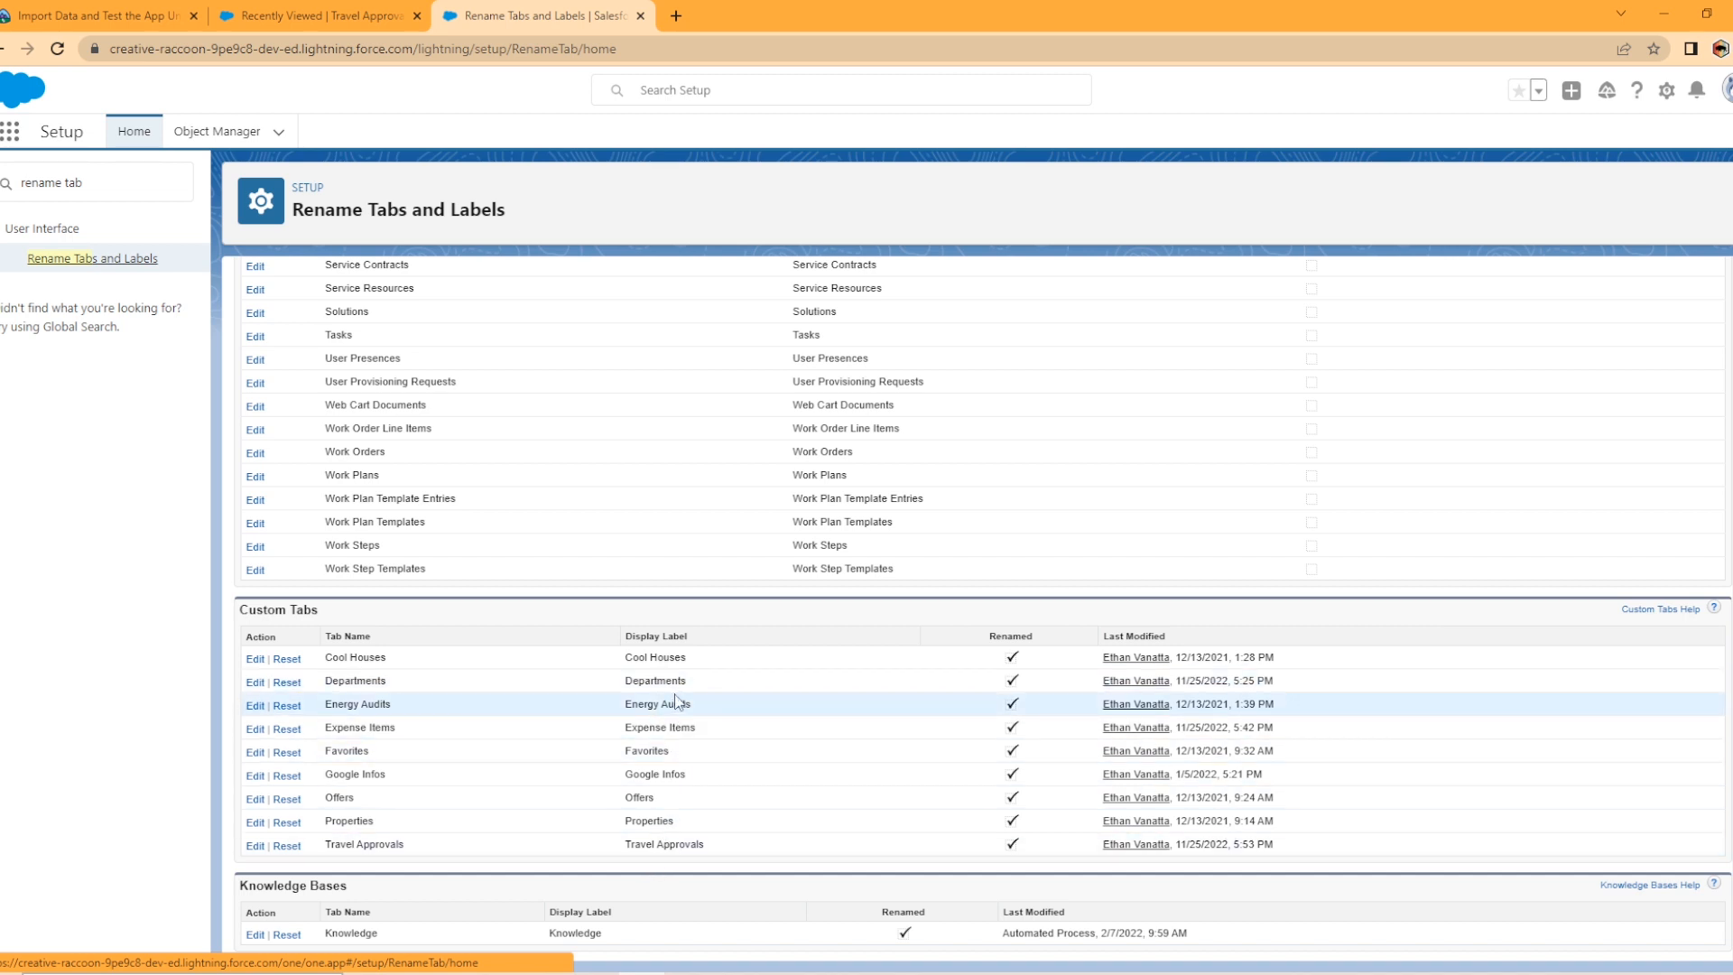
- Review the record name, singular and plural labels of the Travel Approvals tab, and view the Travel Approvals list in the Travel App
{"action": "left_click", "coordinate": [255, 846]}
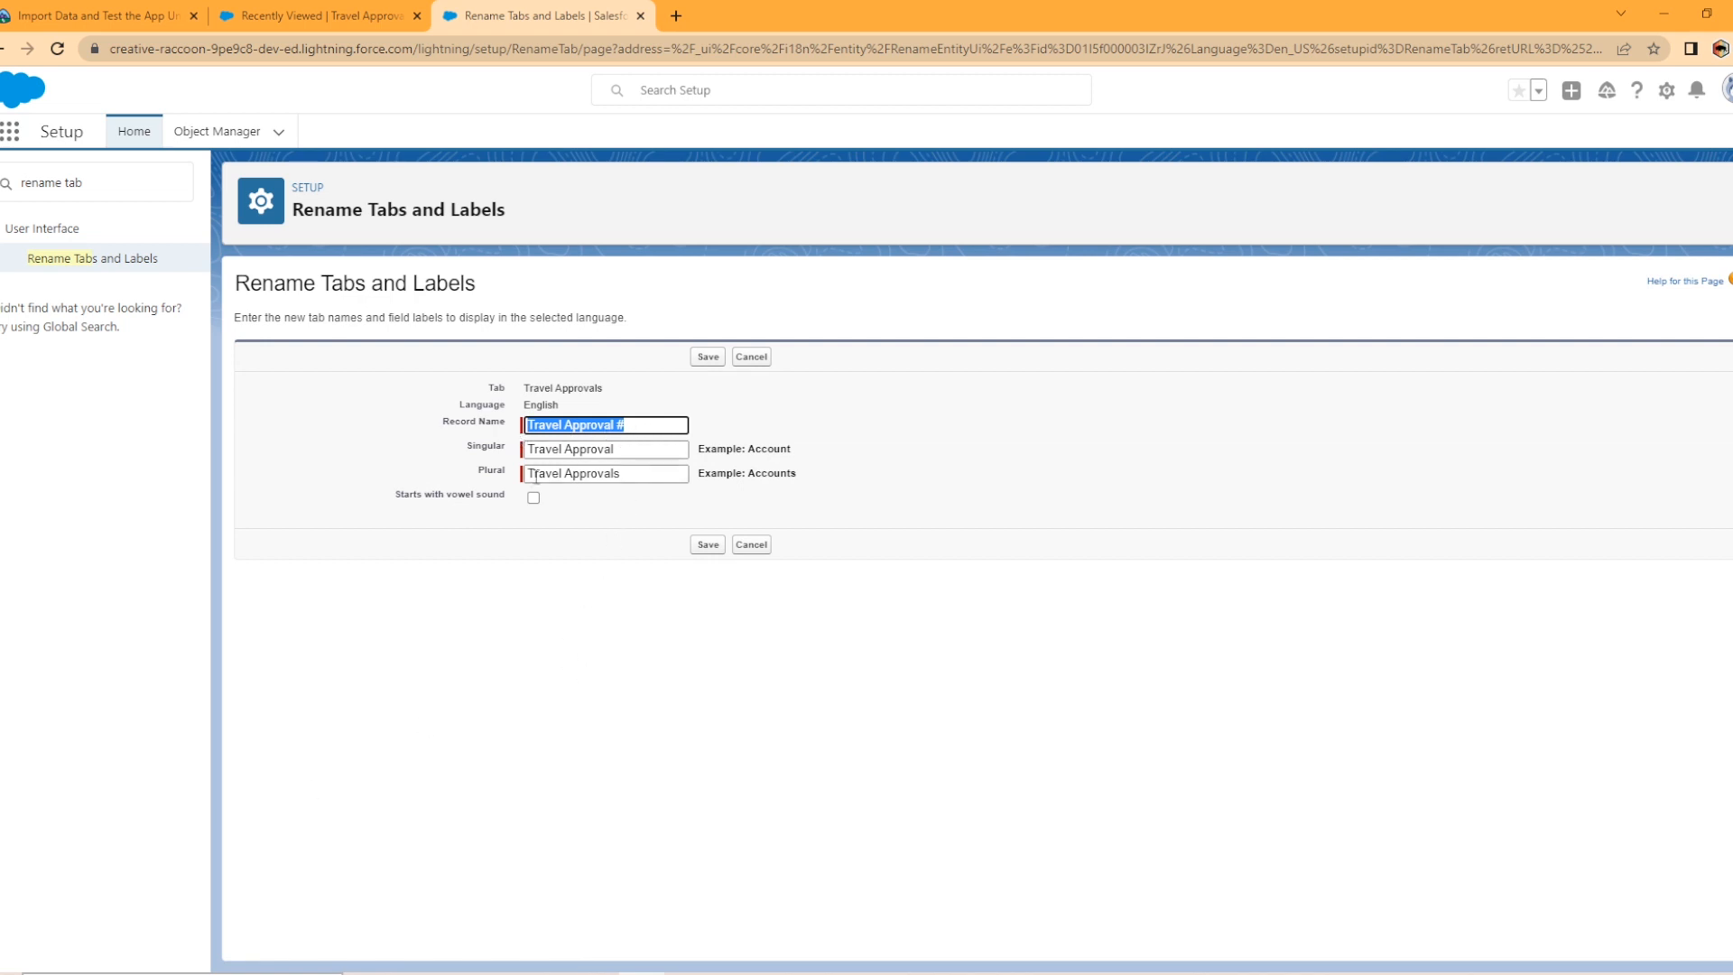
{"action": "key", "text": "Tab"}
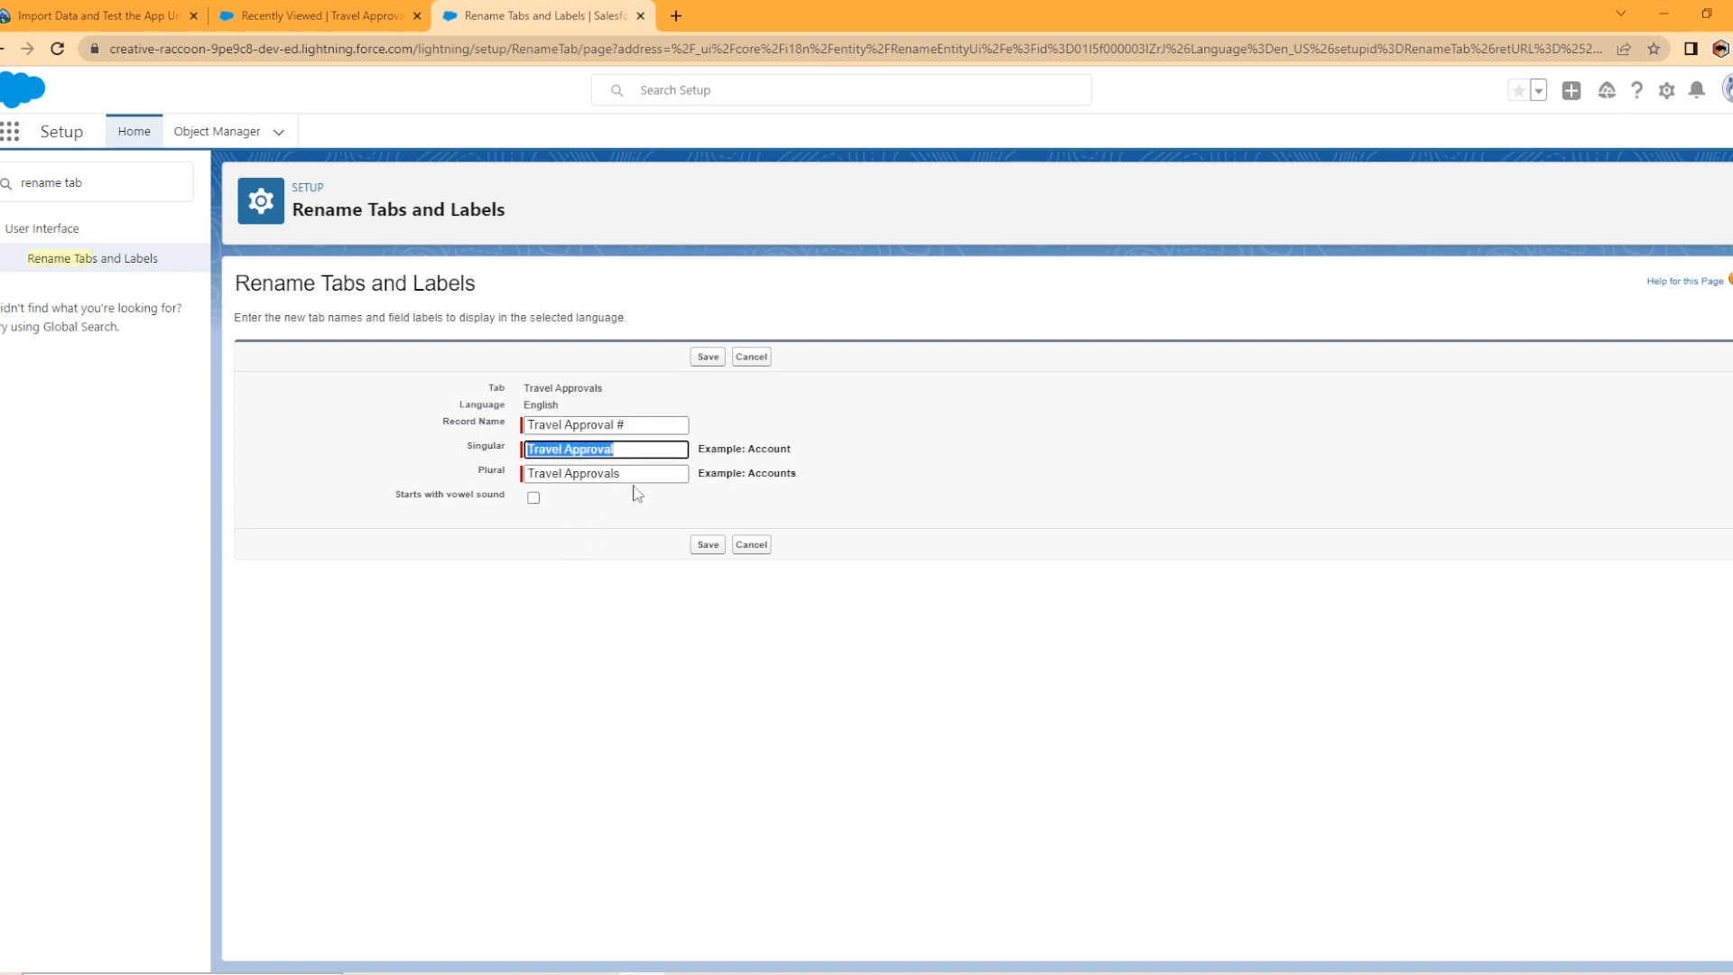
{"action": "key", "text": "Tab"}
{"action": "left_click", "coordinate": [553, 497]}
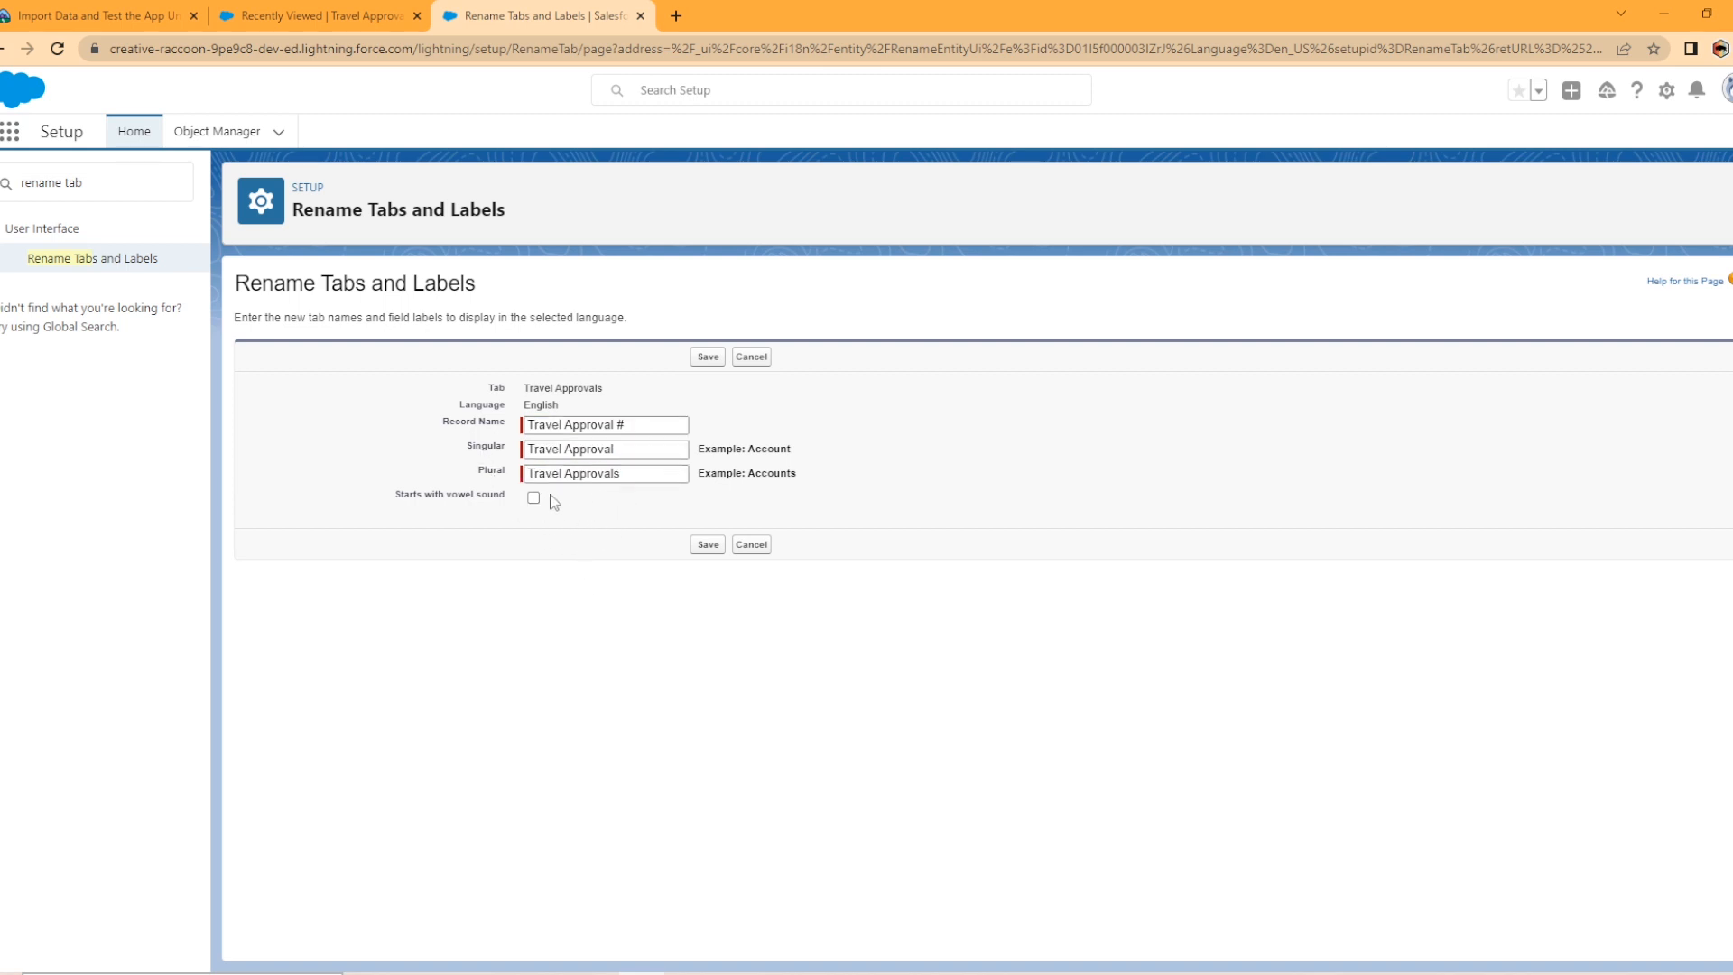
{"action": "left_click_drag", "start_coordinate": [640, 479], "coordinate": [533, 480]}
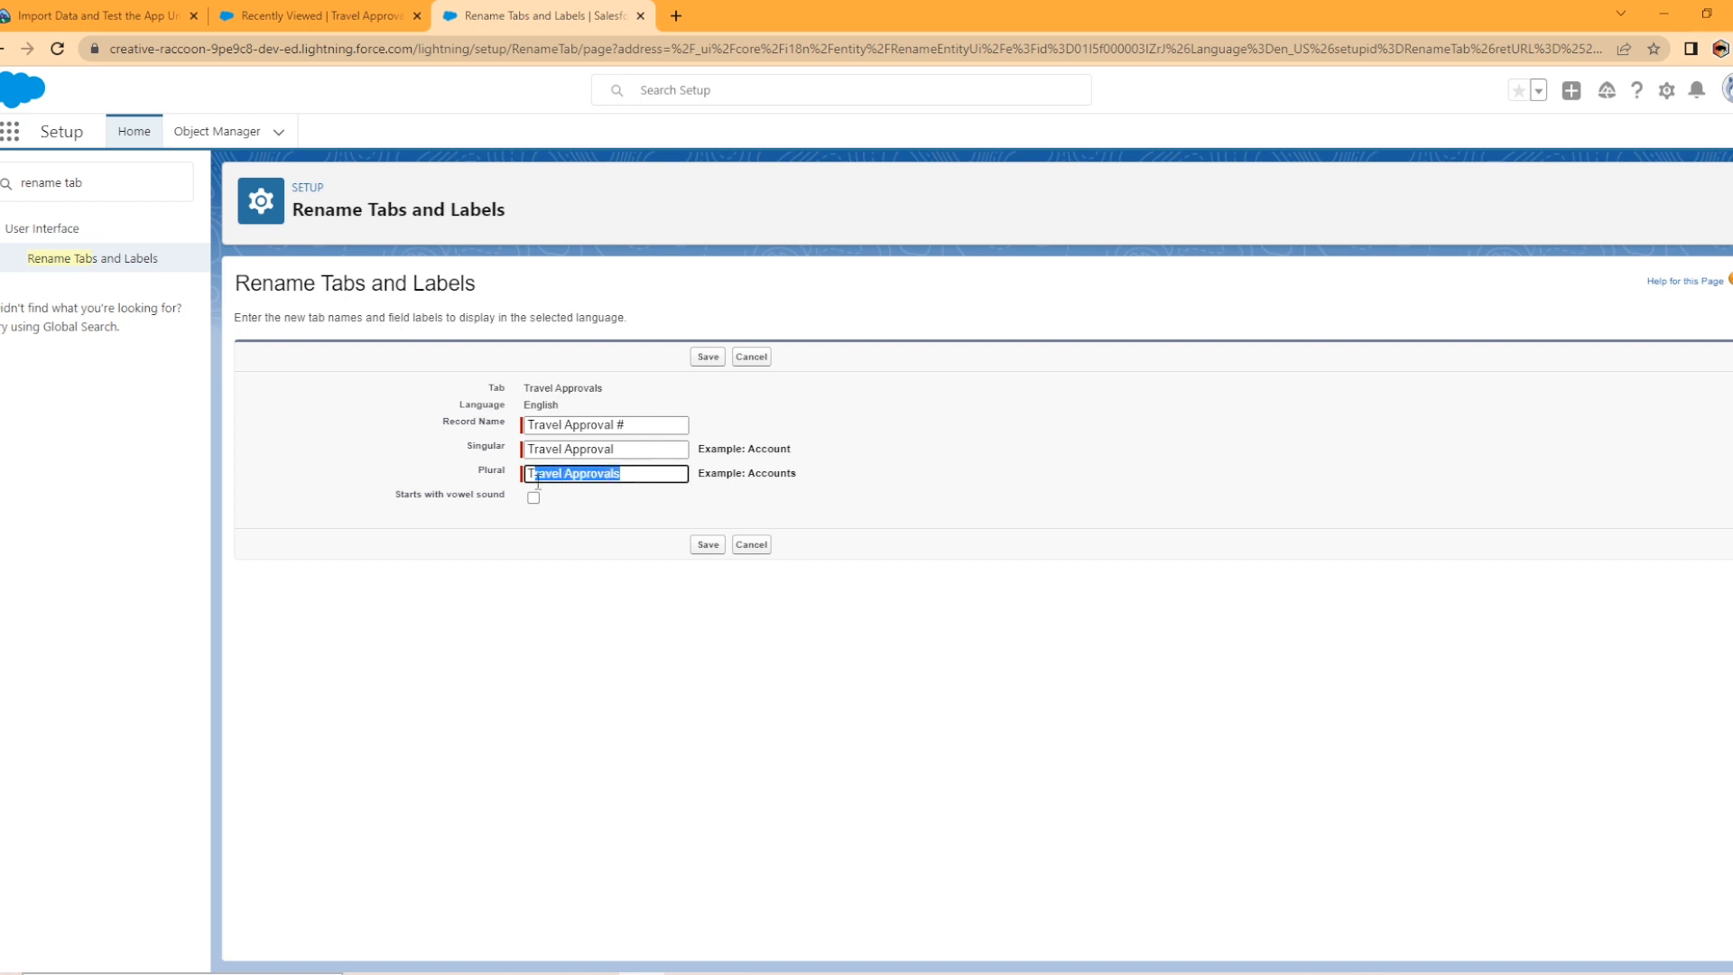
{"action": "left_click", "coordinate": [748, 547]}
{"action": "left_click", "coordinate": [397, 12]}
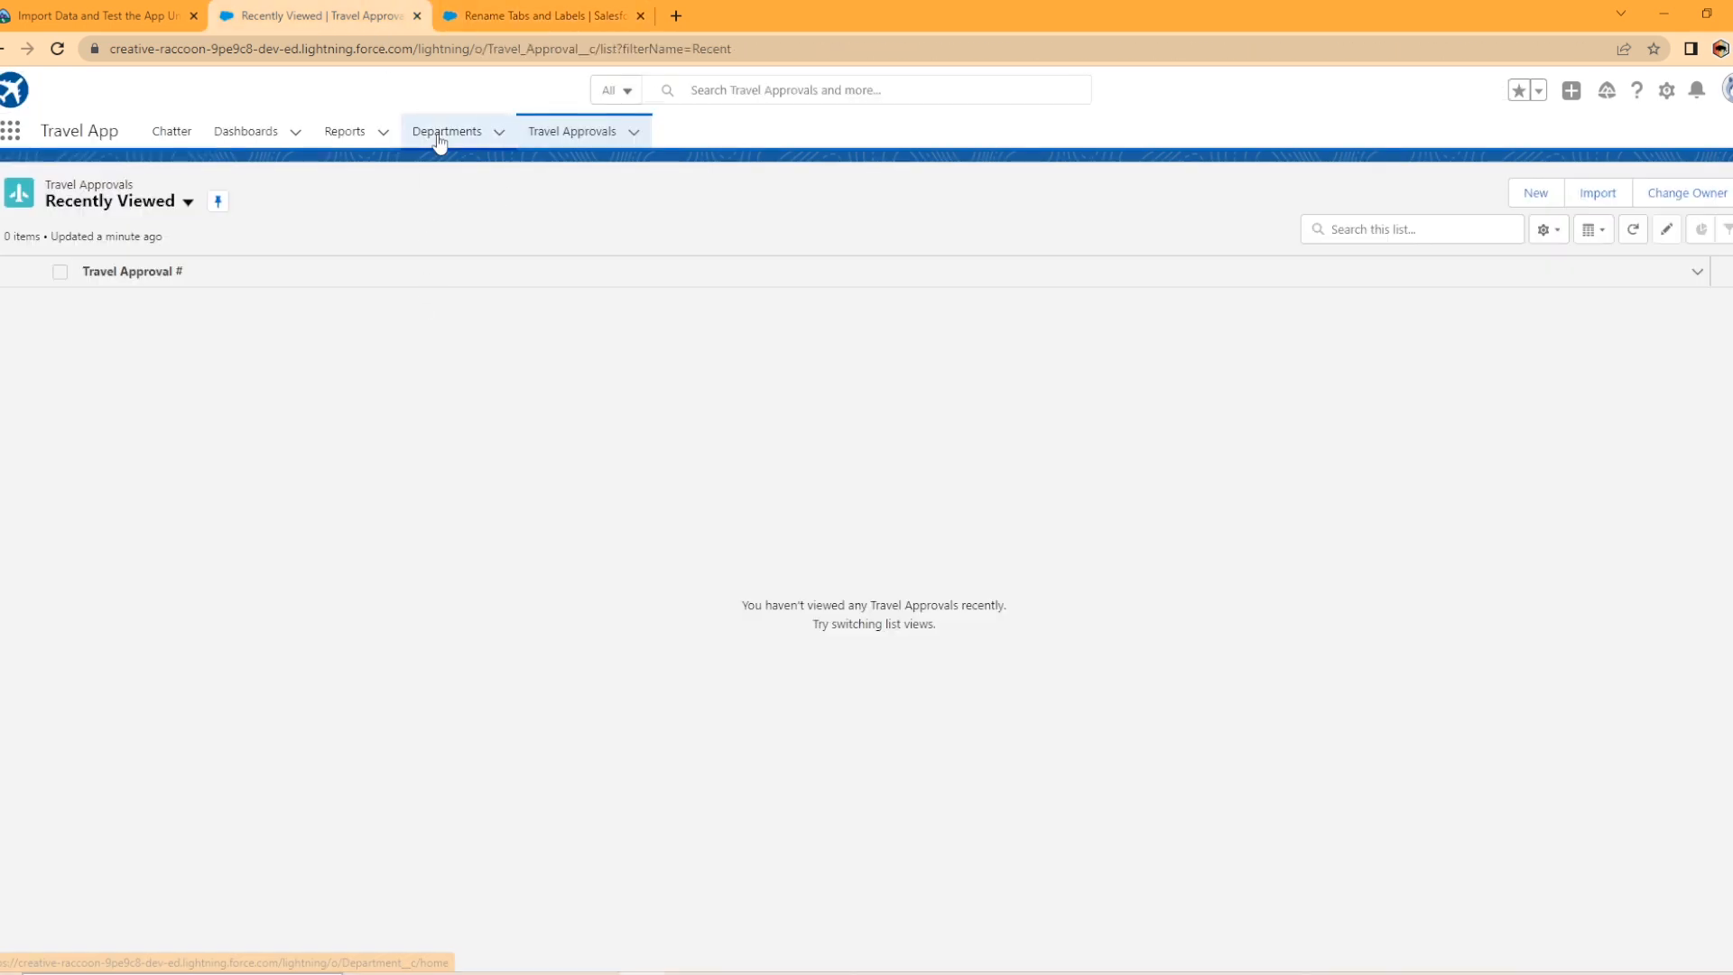
{"action": "left_click", "coordinate": [560, 133]}
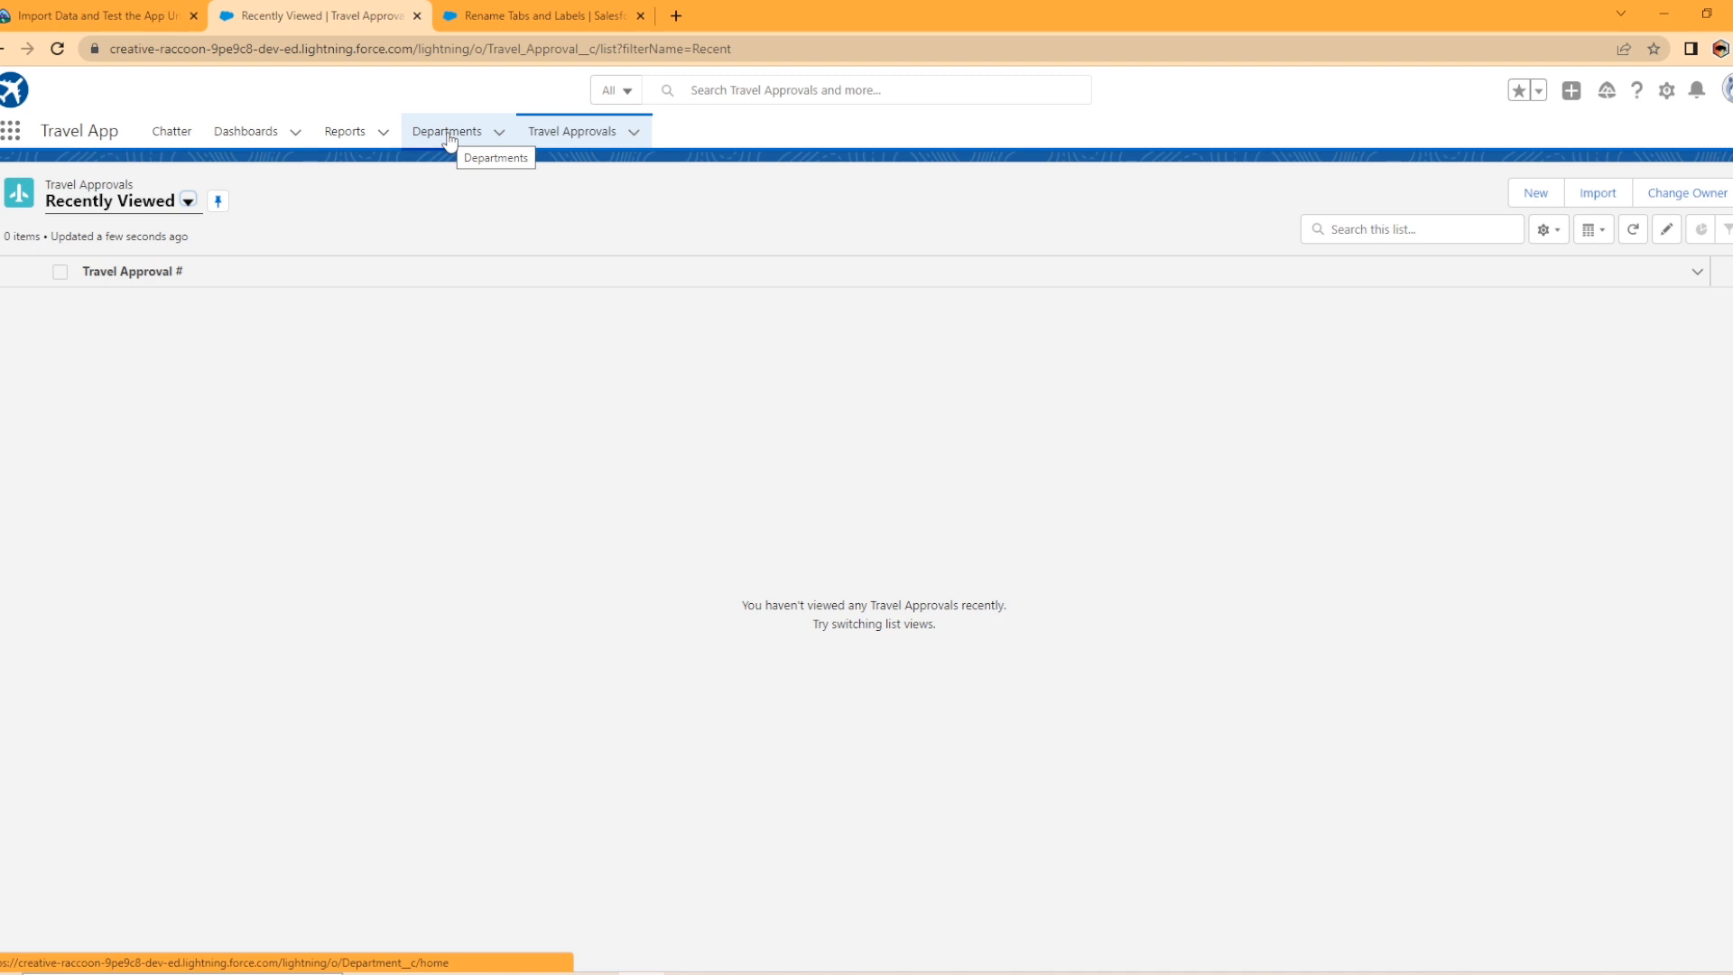
- Search Setup for data import and launch the Data Import Wizard
{"action": "left_click", "coordinate": [542, 15]}
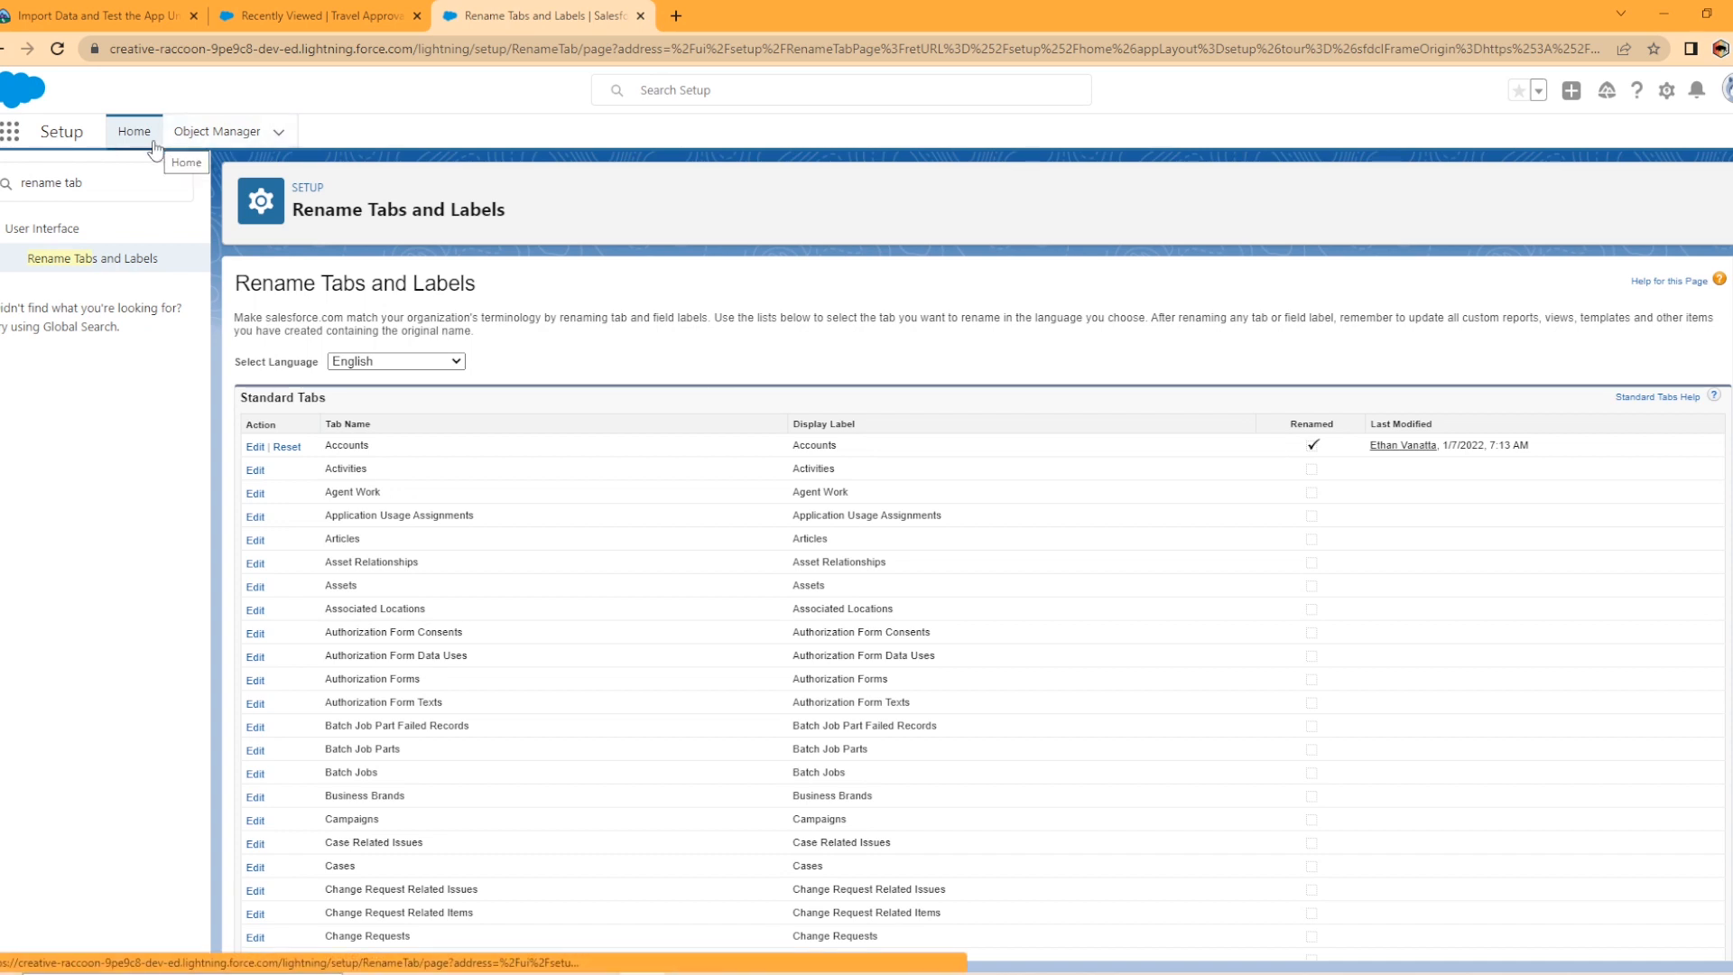
{"action": "left_click", "coordinate": [120, 185]}
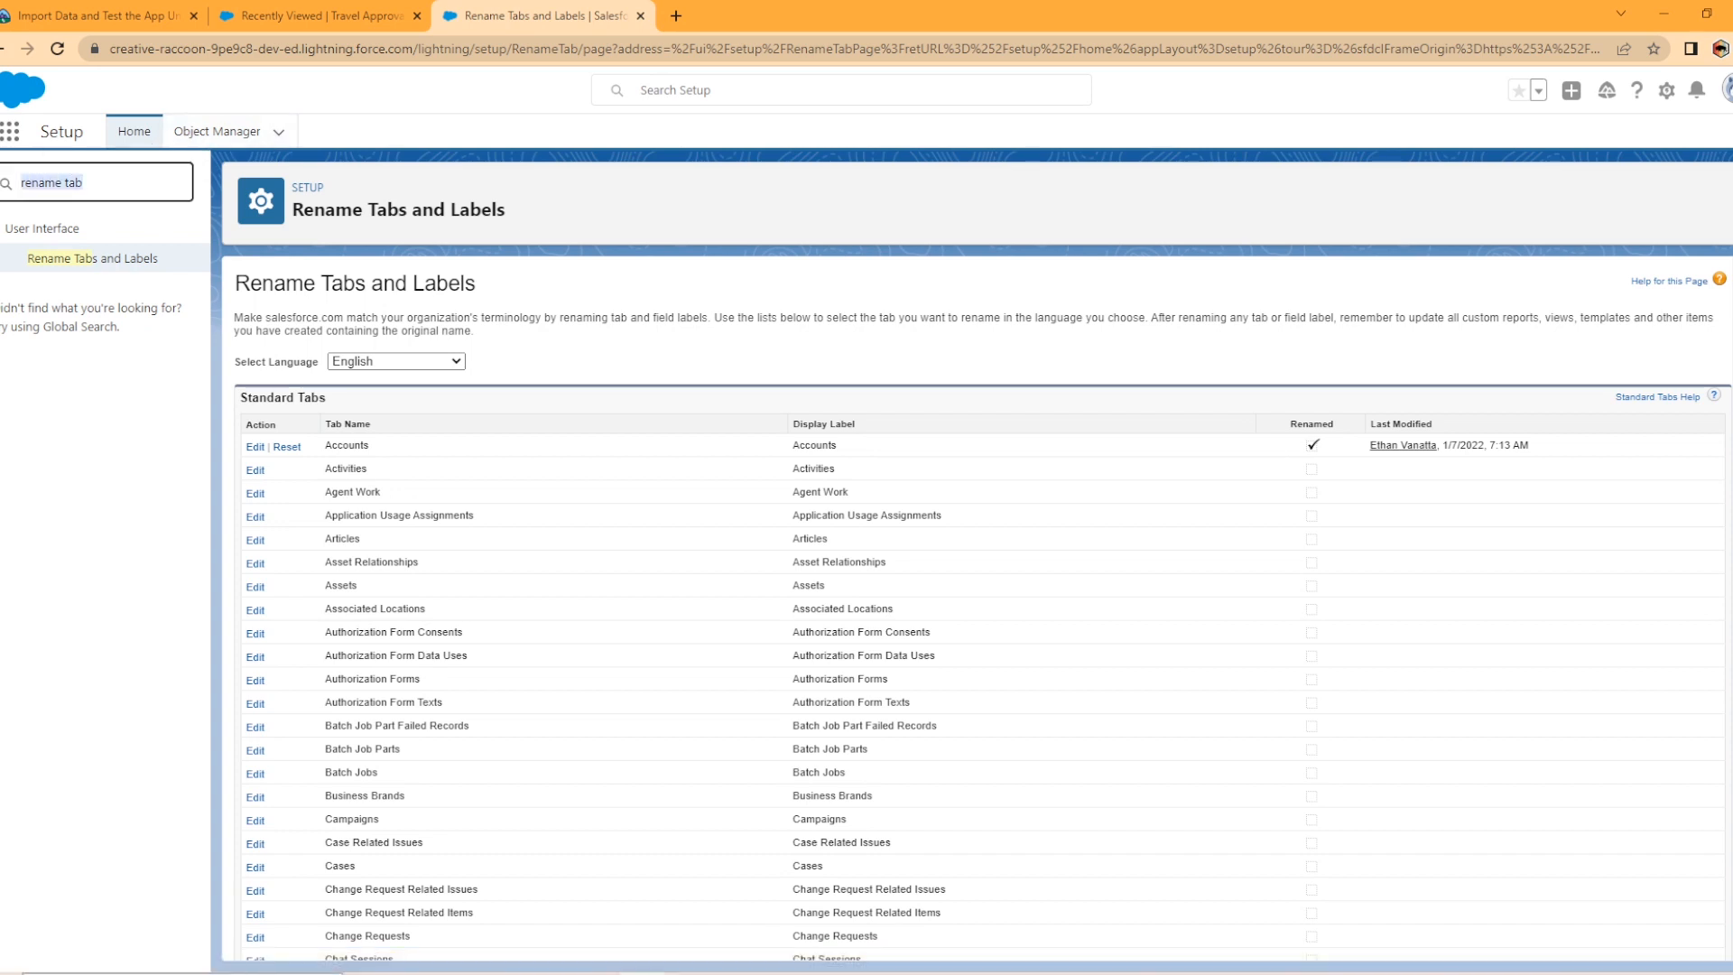
{"action": "type", "text": "data import"}
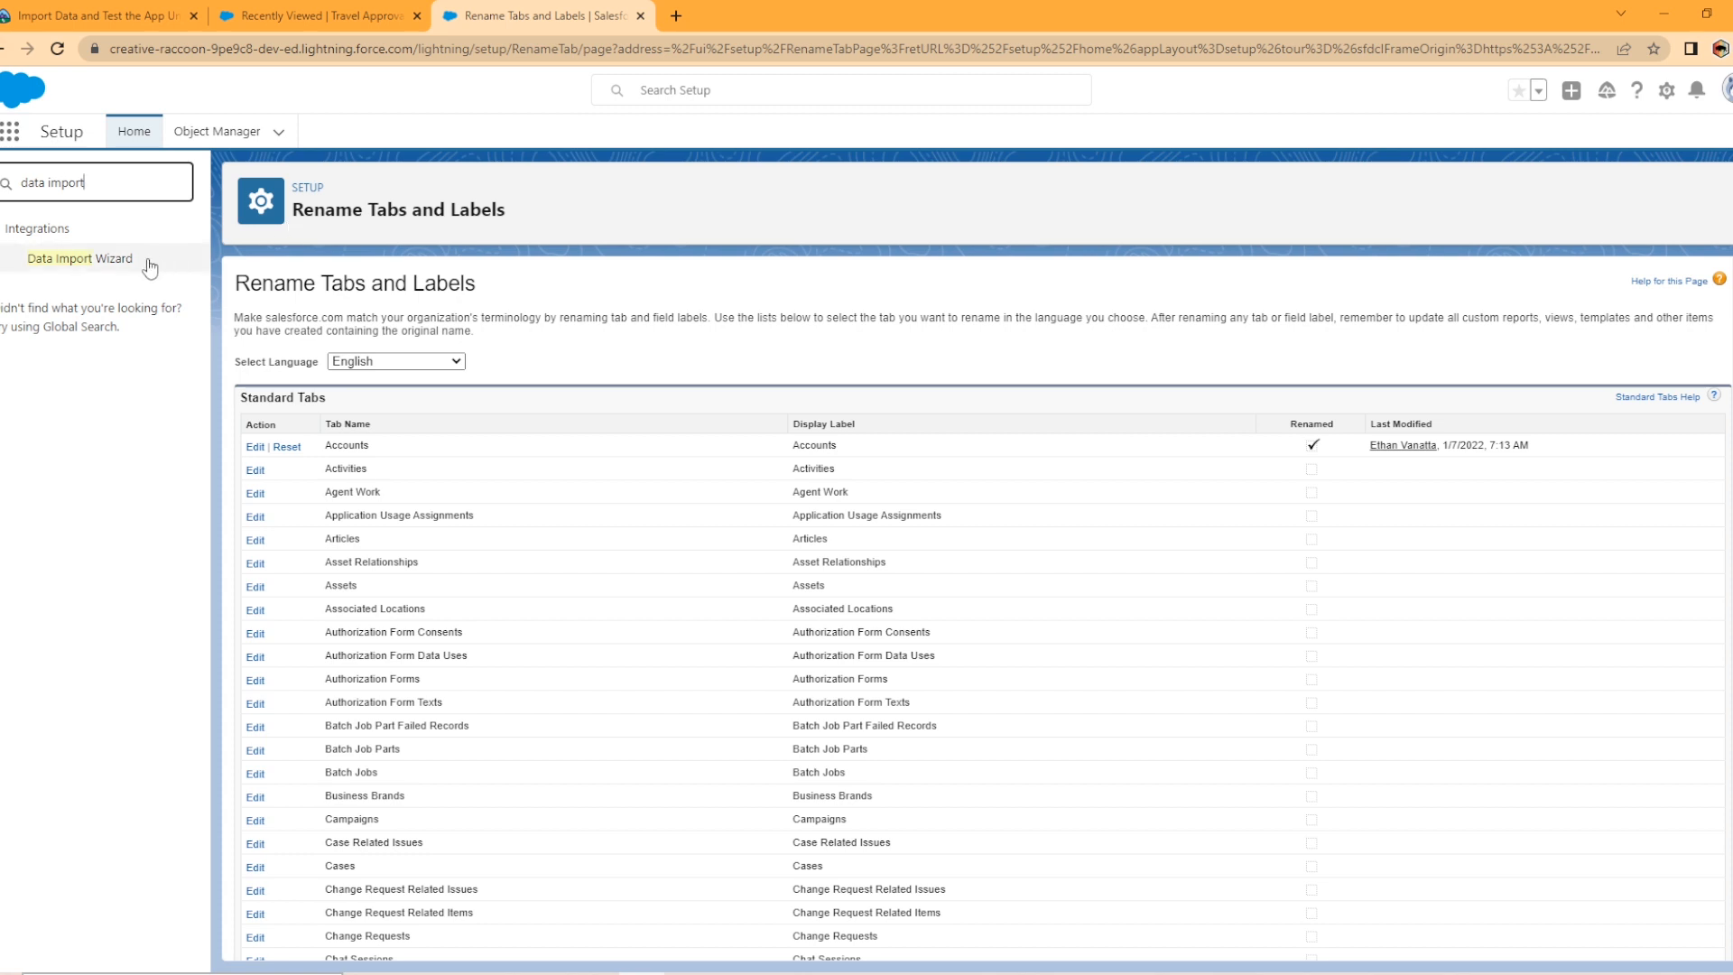
{"action": "left_click", "coordinate": [116, 264]}
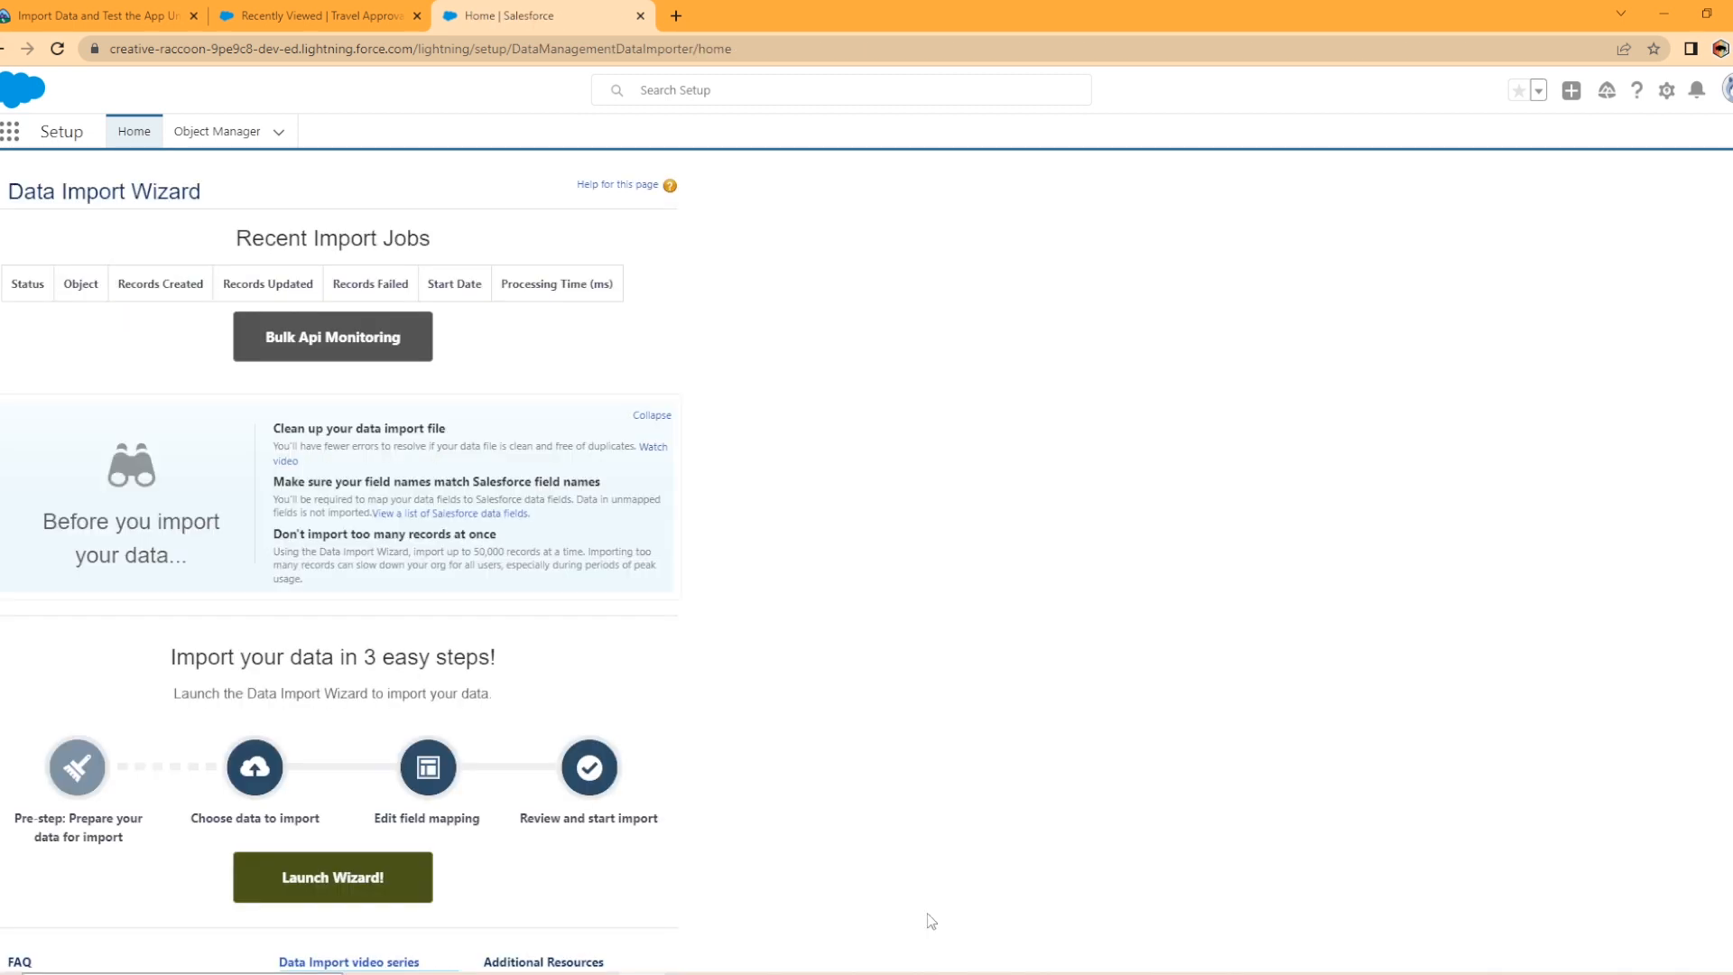
{"action": "left_click", "coordinate": [344, 881]}
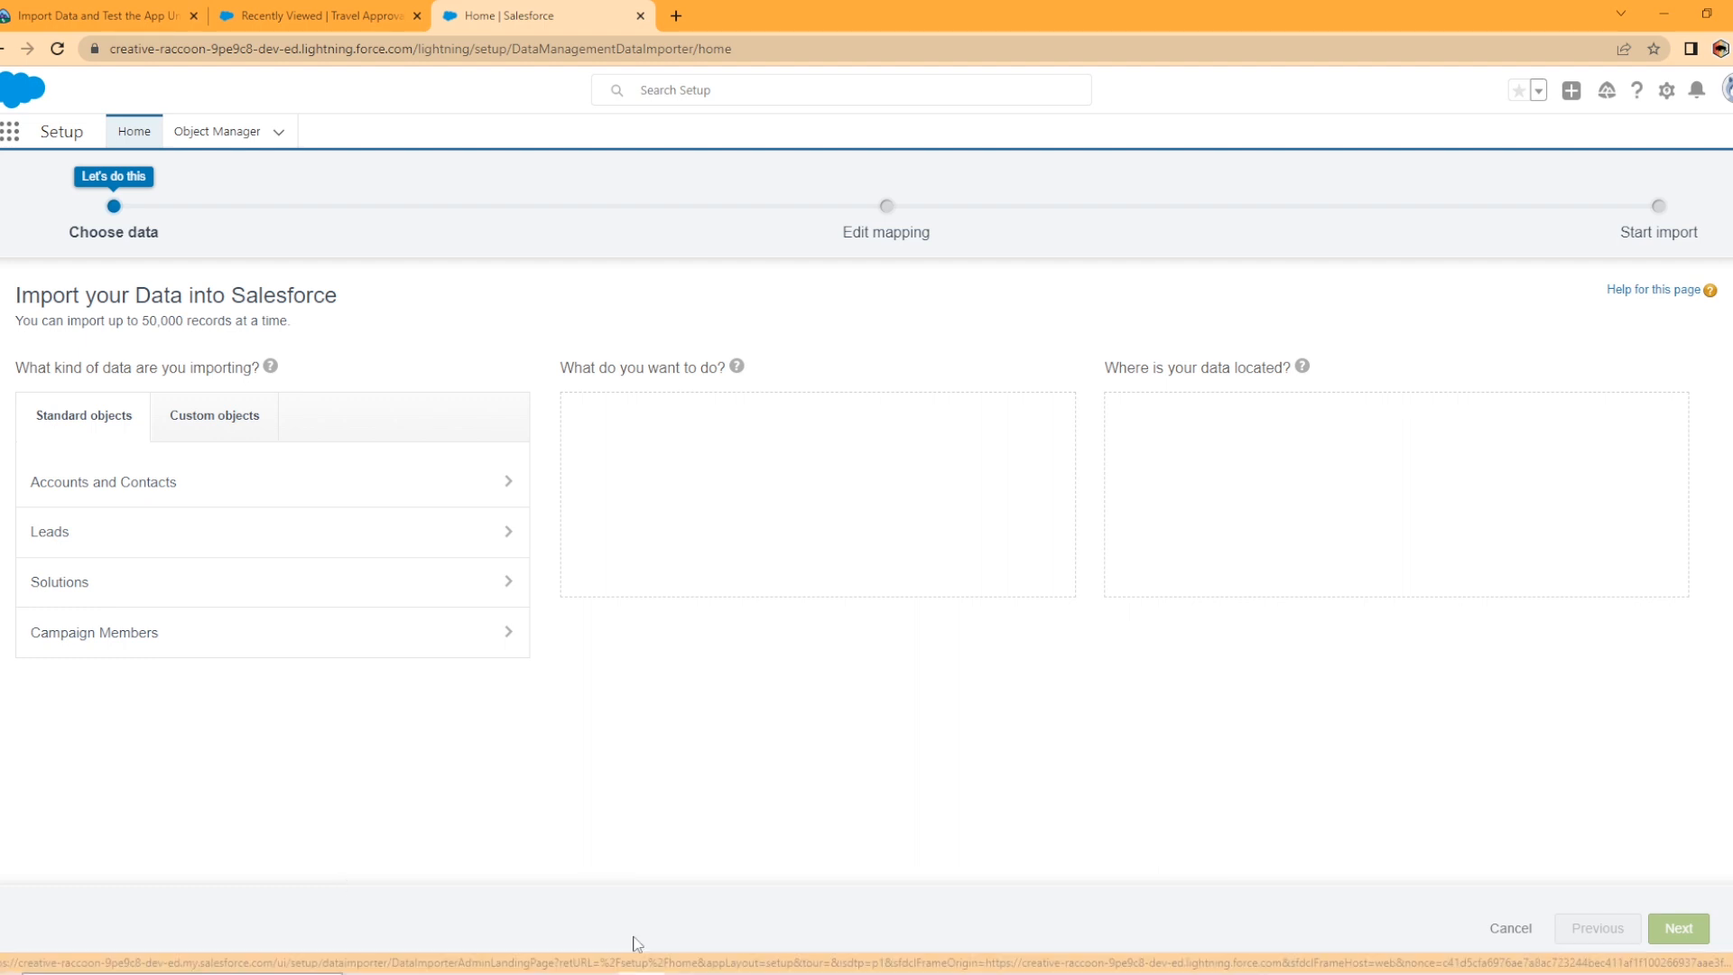
- Set up an import that adds new records to the custom object Departments from Departments.csv, and accept the automatic field mapping
{"action": "left_click", "coordinate": [226, 427]}
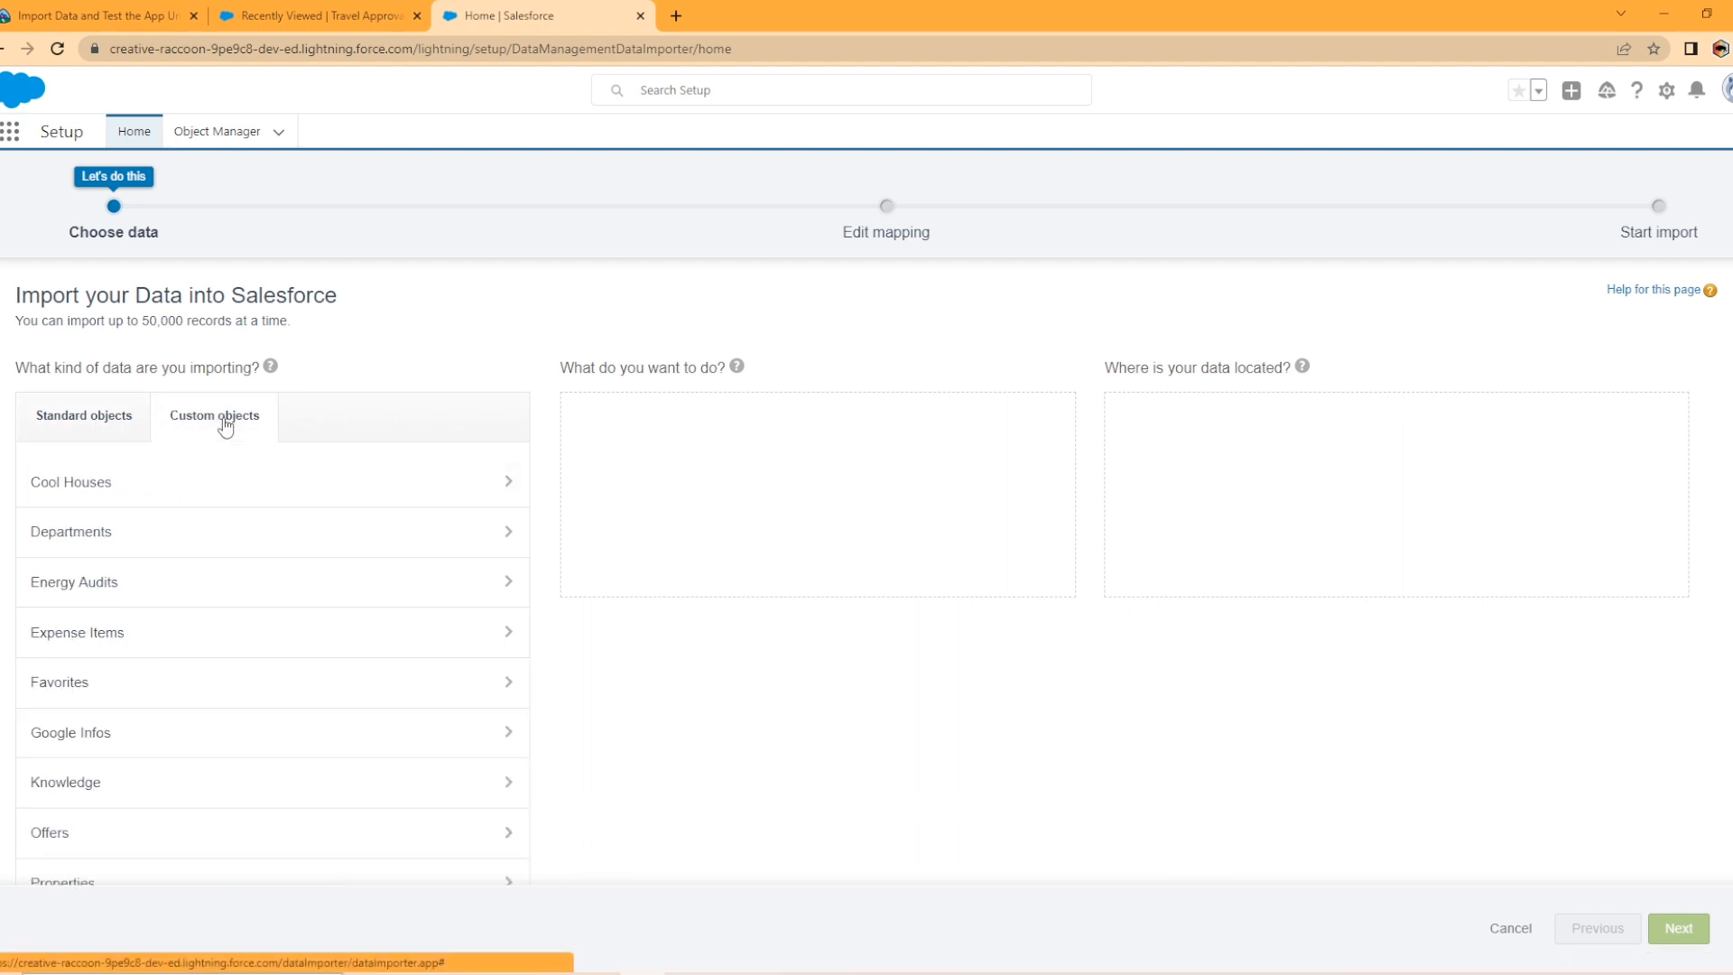
{"action": "left_click", "coordinate": [118, 538]}
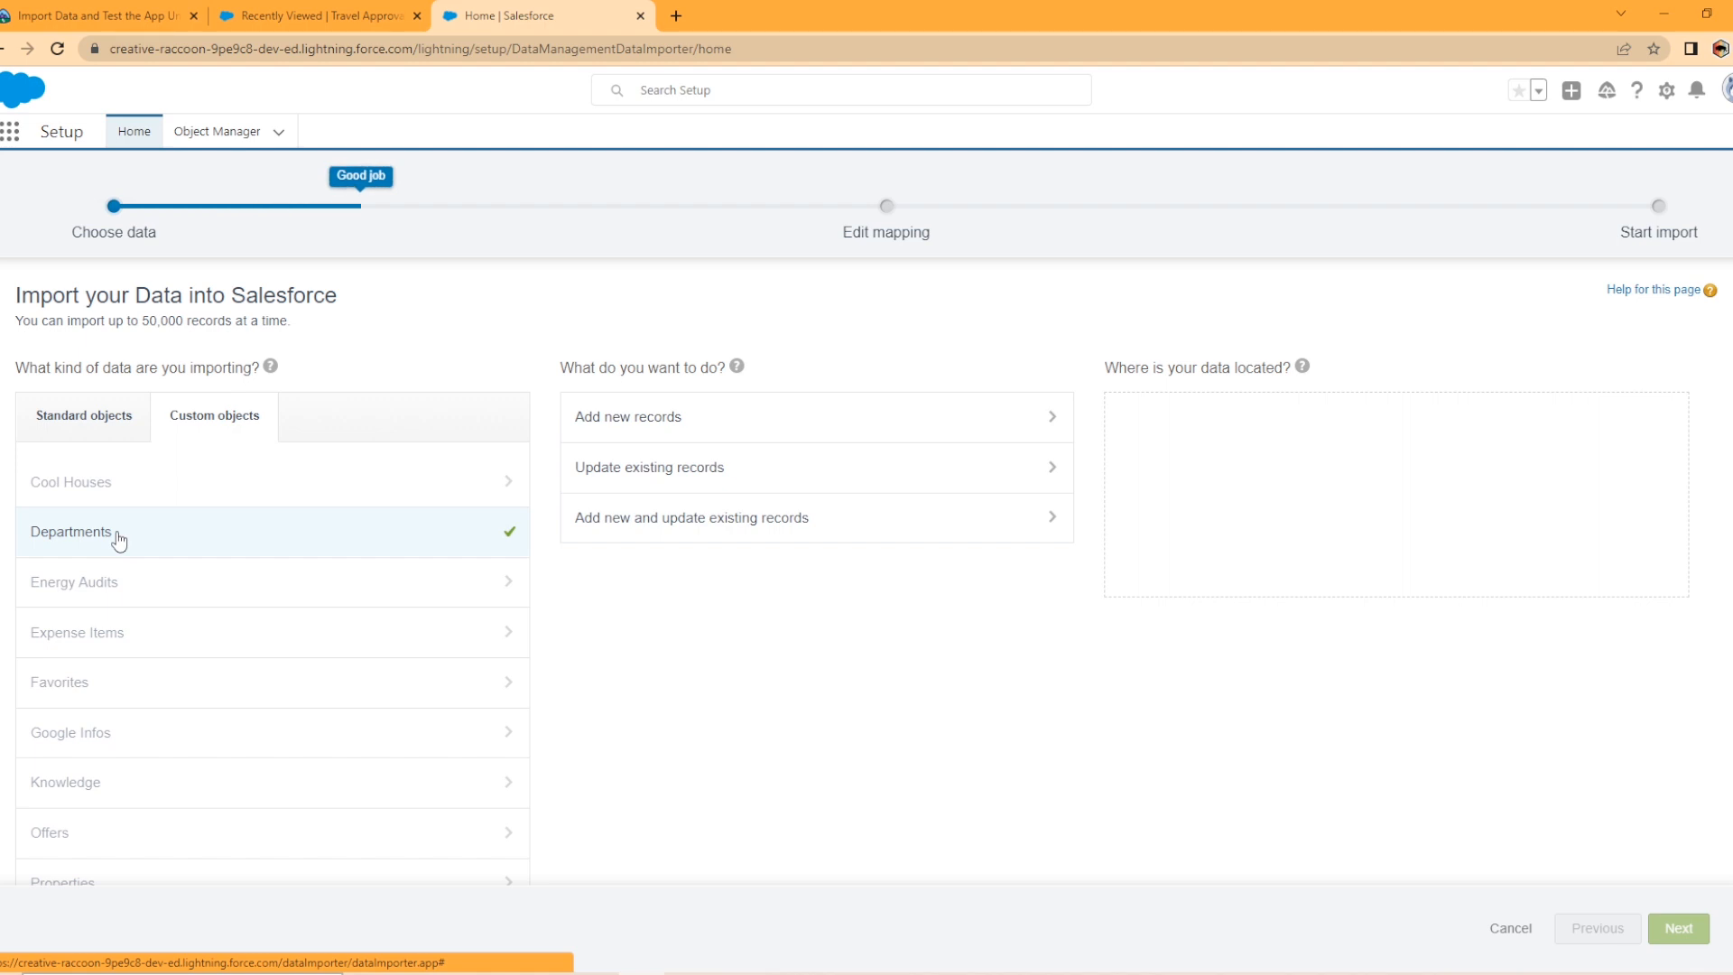
{"action": "left_click", "coordinate": [658, 416]}
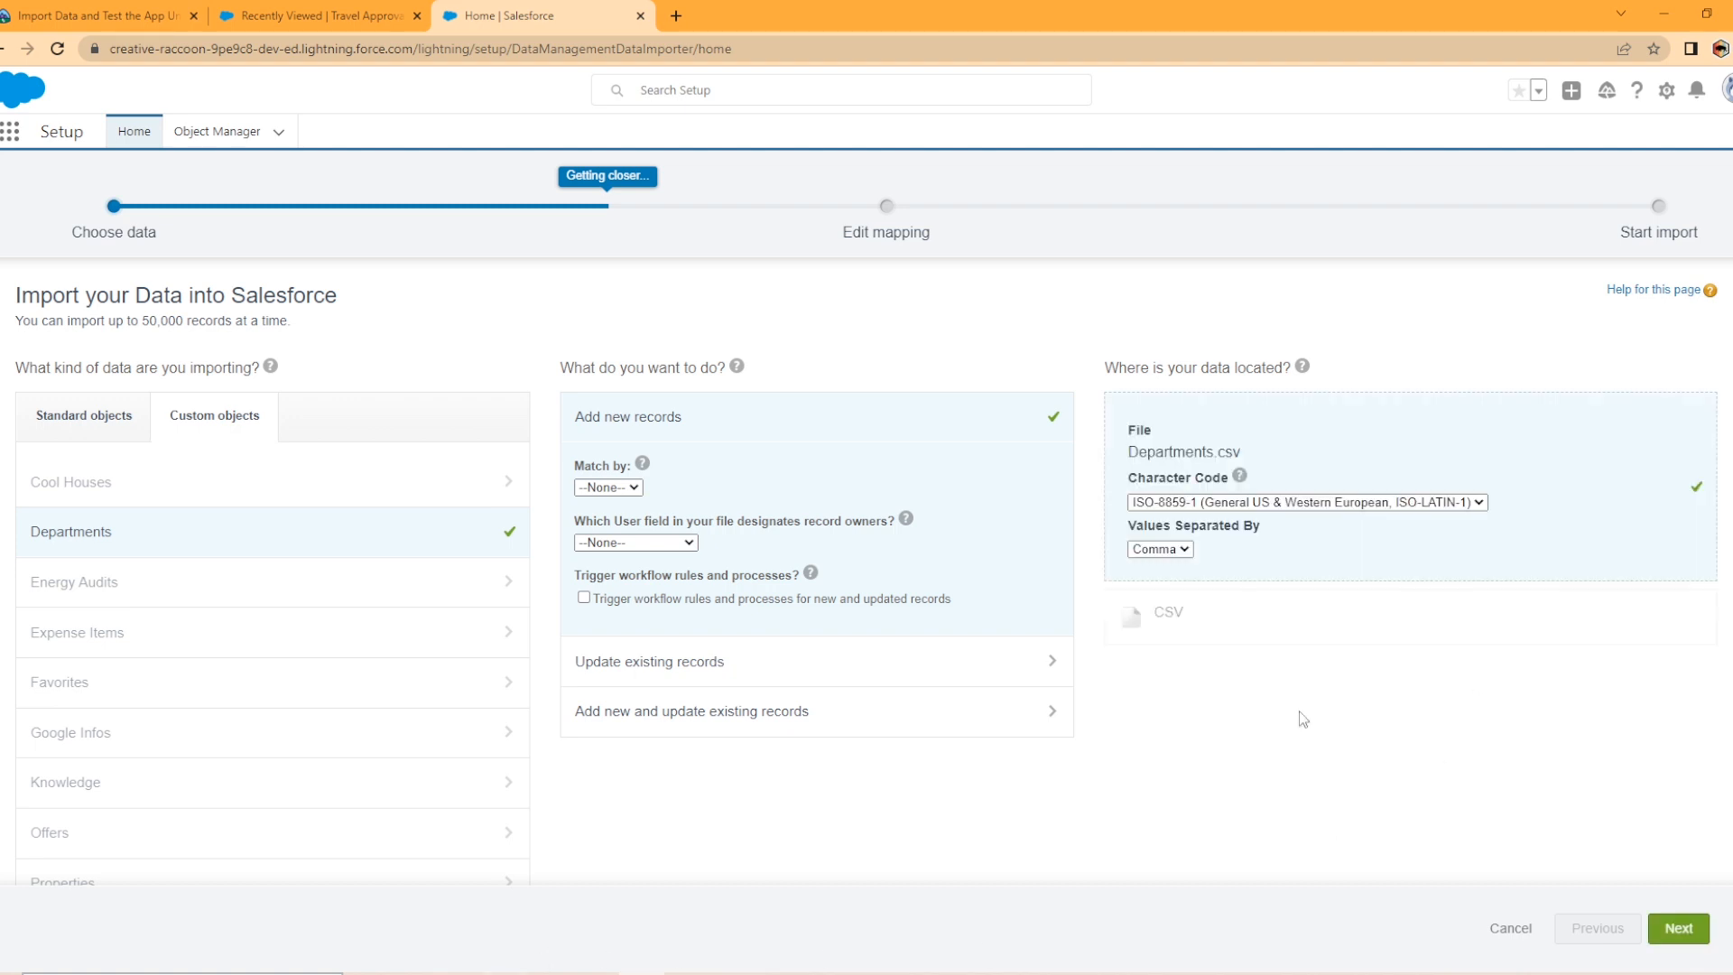
{"action": "left_click", "coordinate": [1679, 928]}
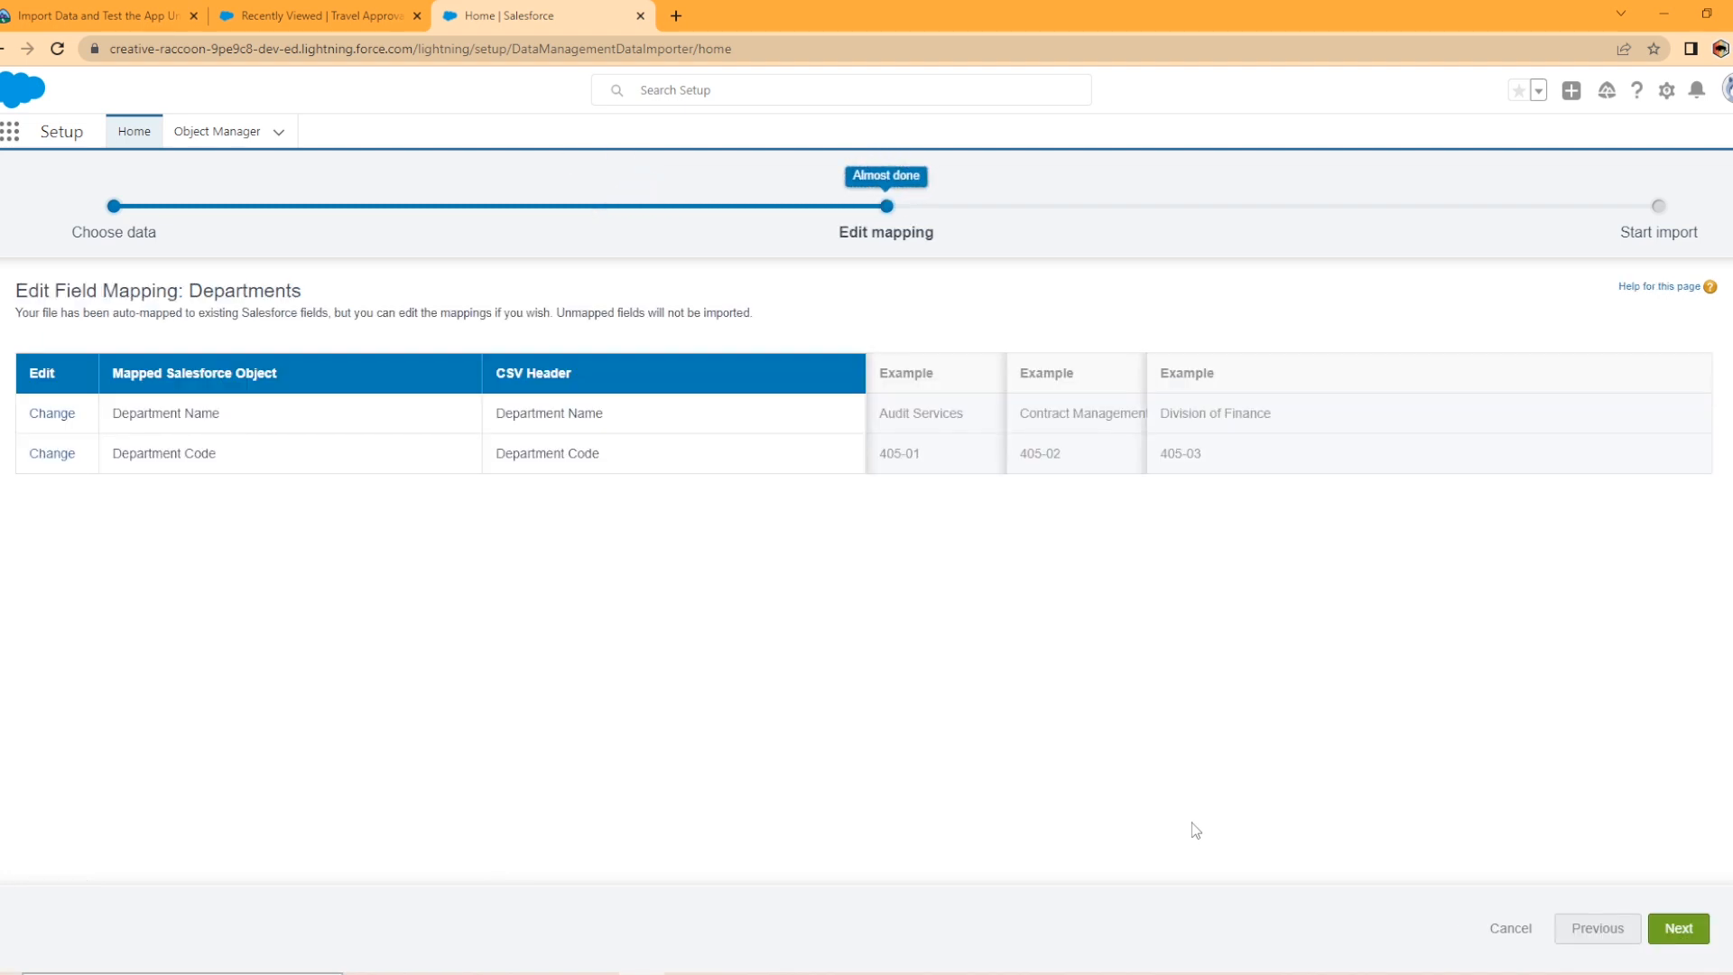
{"action": "left_click", "coordinate": [1681, 927]}
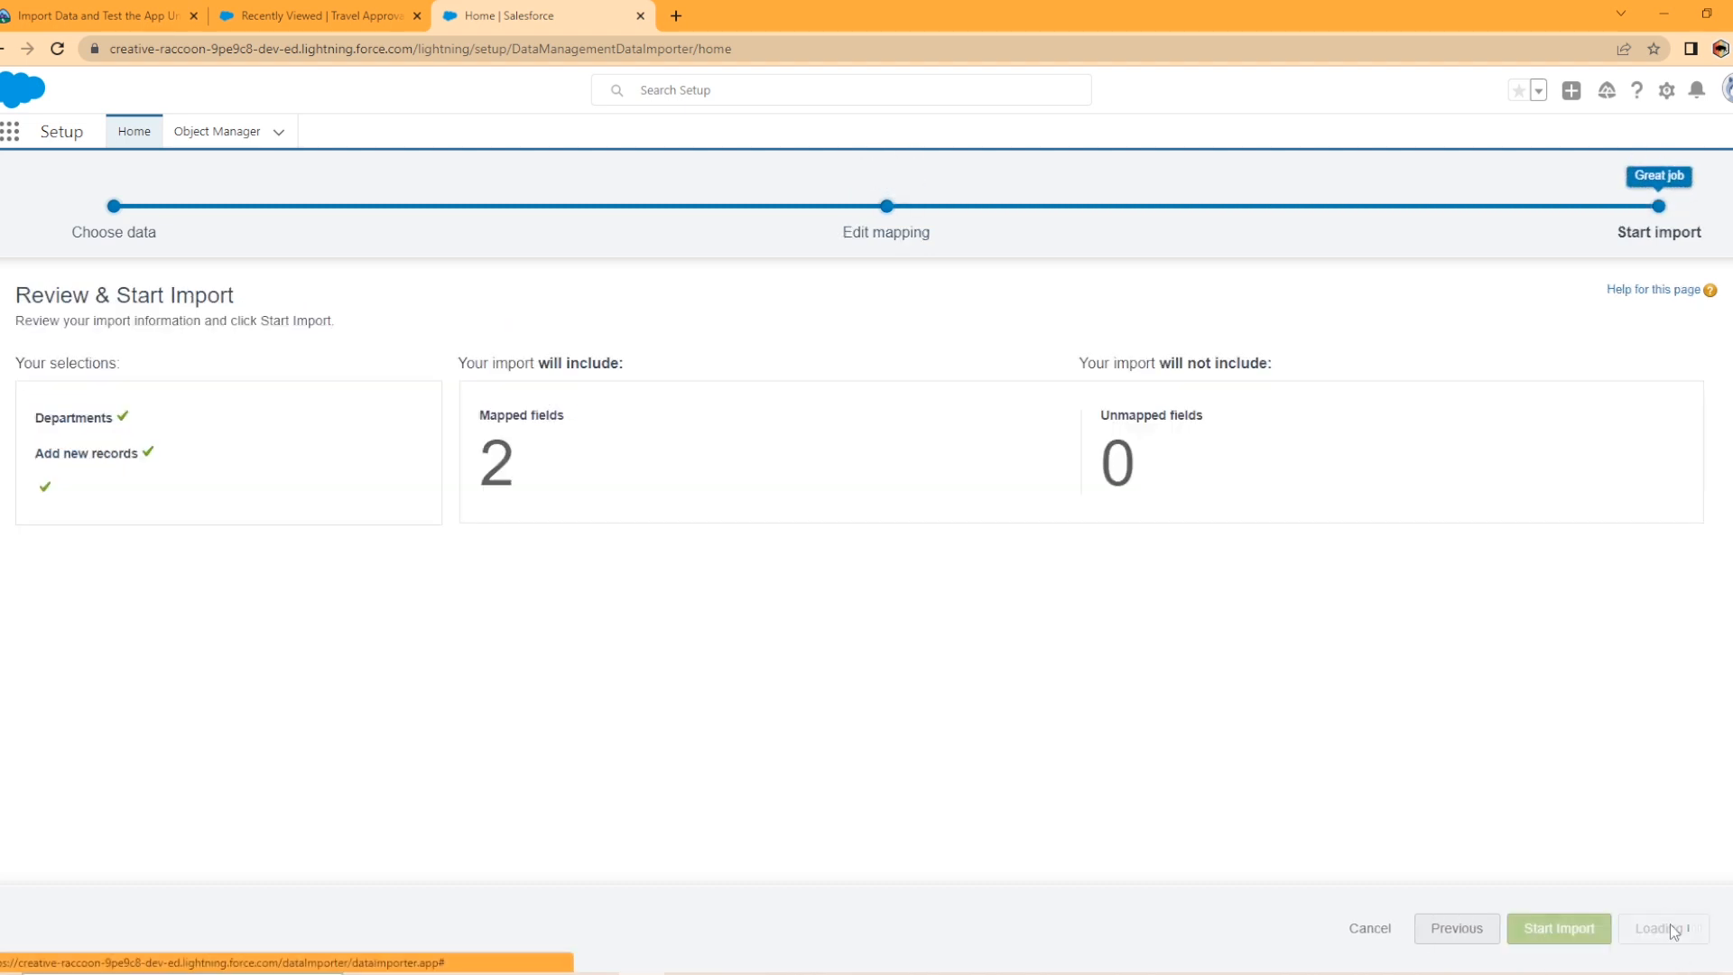
- Start the Departments import and open its bulk data load job status
{"action": "left_click", "coordinate": [1668, 925]}
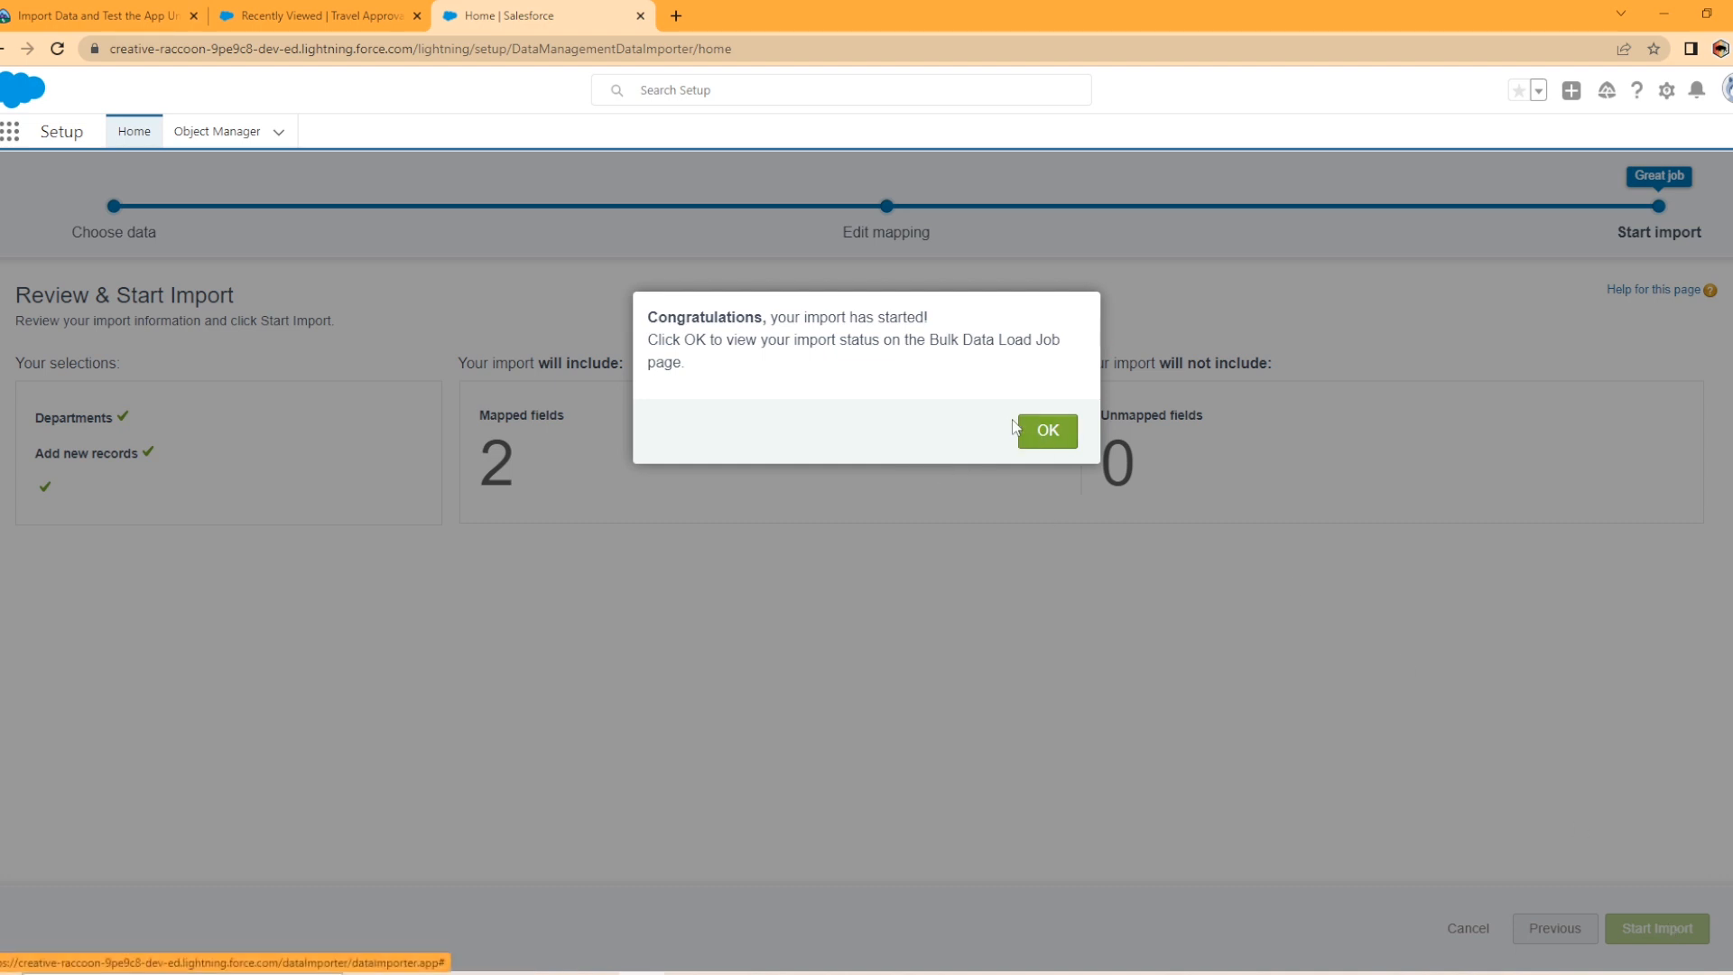
{"action": "left_click", "coordinate": [1040, 440]}
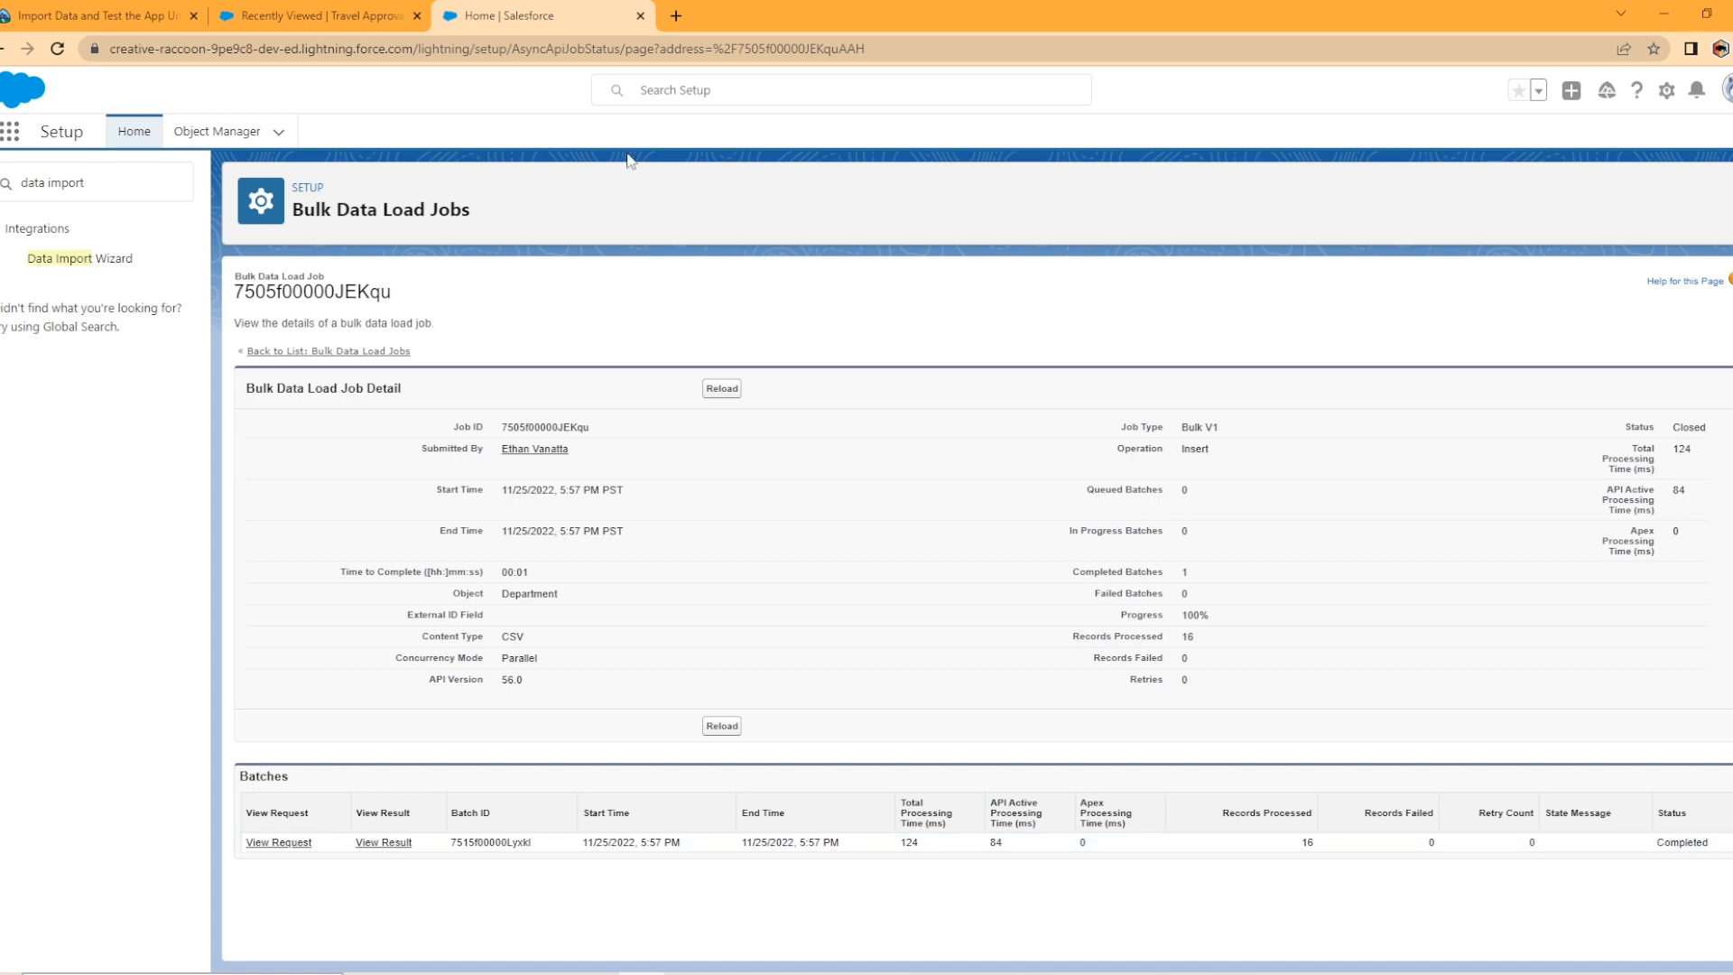
- Reload the Travel App and display the All list view of Departments
{"action": "left_click", "coordinate": [397, 14]}
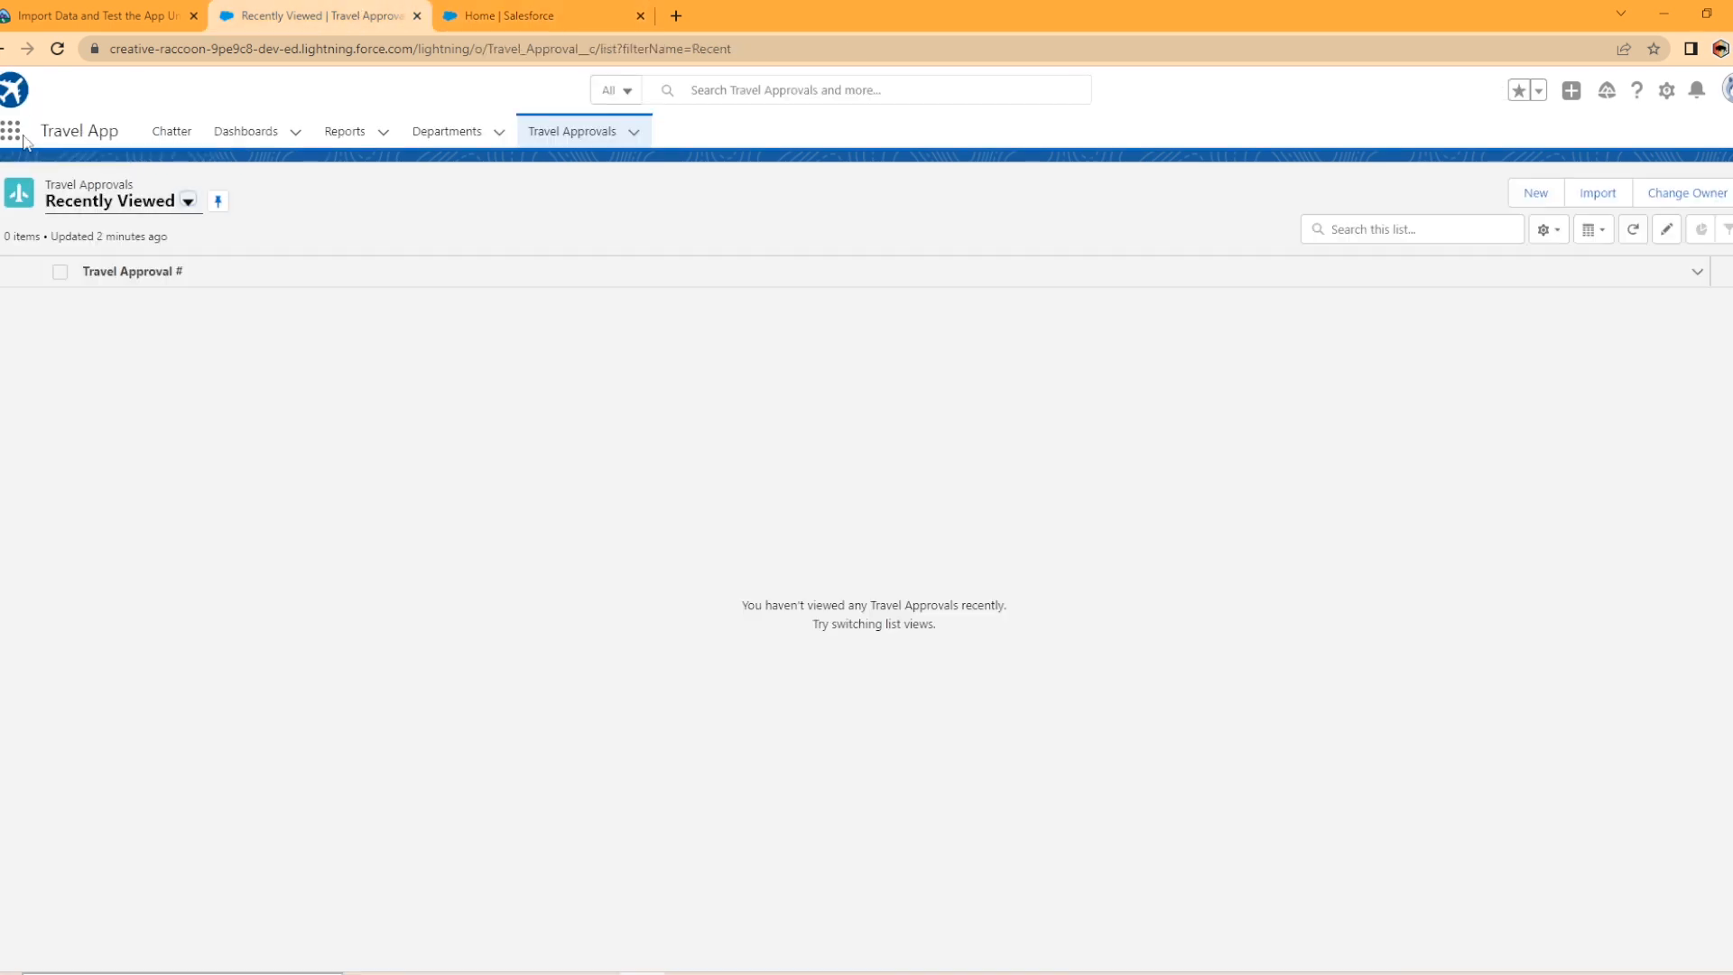
{"action": "left_click", "coordinate": [57, 48]}
{"action": "left_click", "coordinate": [440, 133]}
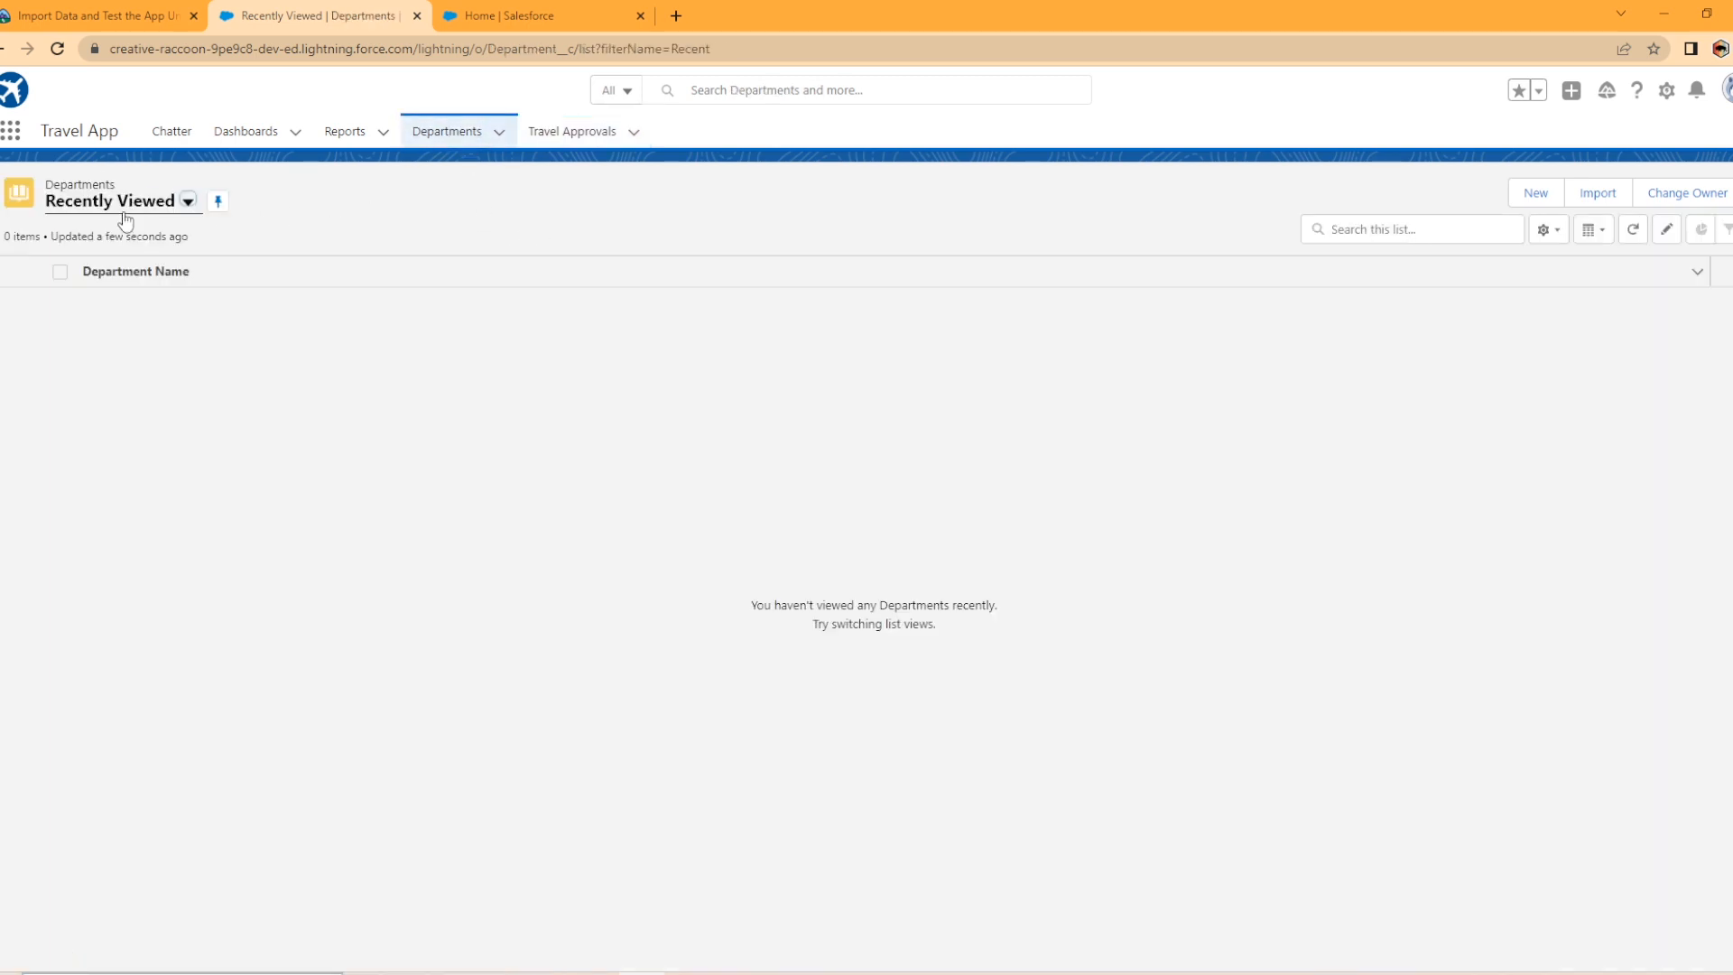
{"action": "left_click", "coordinate": [188, 202]}
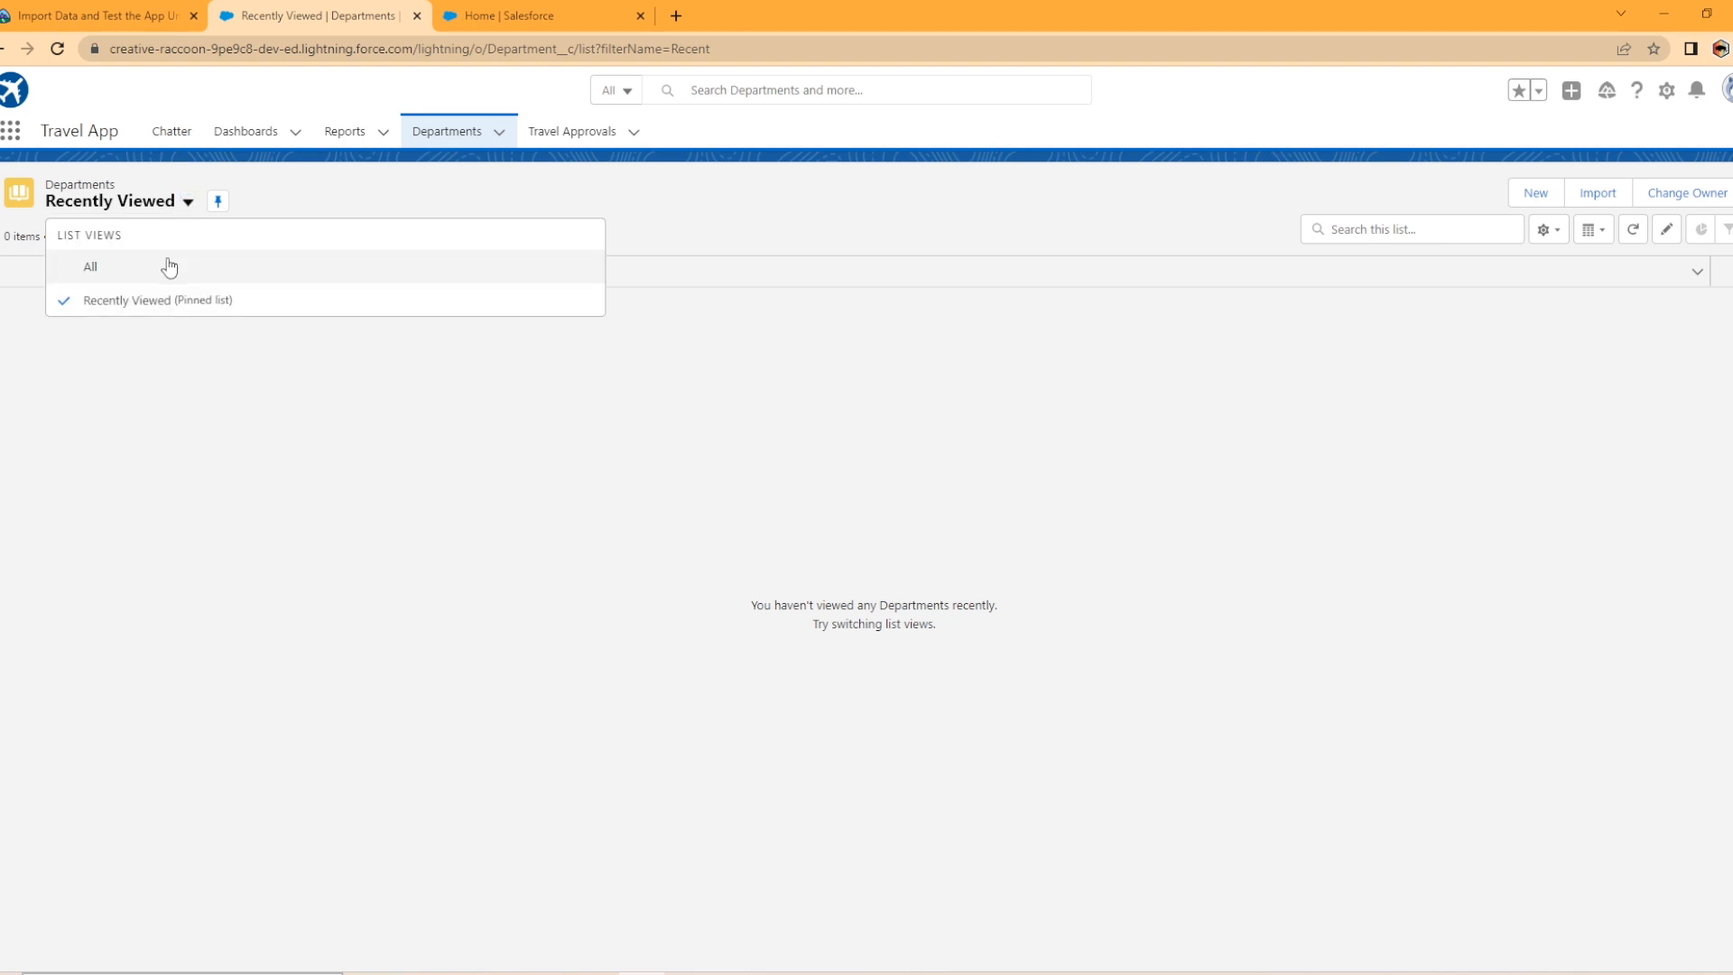
{"action": "left_click", "coordinate": [98, 269]}
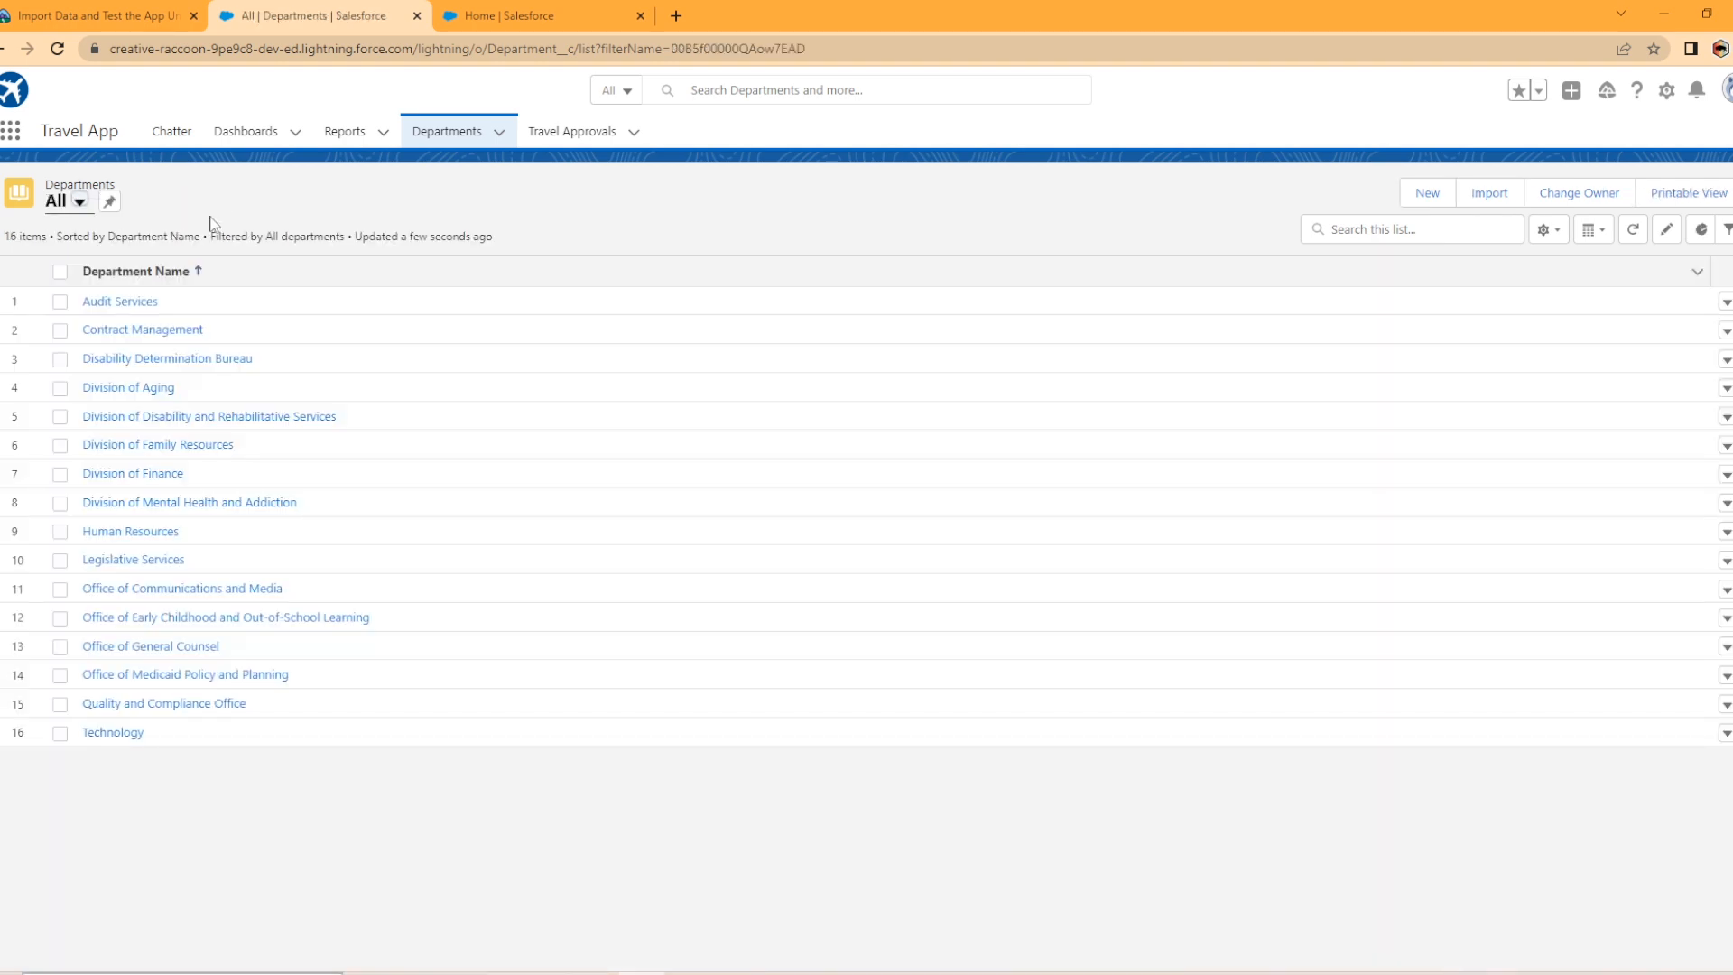
- Pin the All list view of Departments and open the Division of Aging record
{"action": "left_click", "coordinate": [109, 201]}
{"action": "left_click", "coordinate": [63, 388]}
{"action": "left_click", "coordinate": [115, 389]}
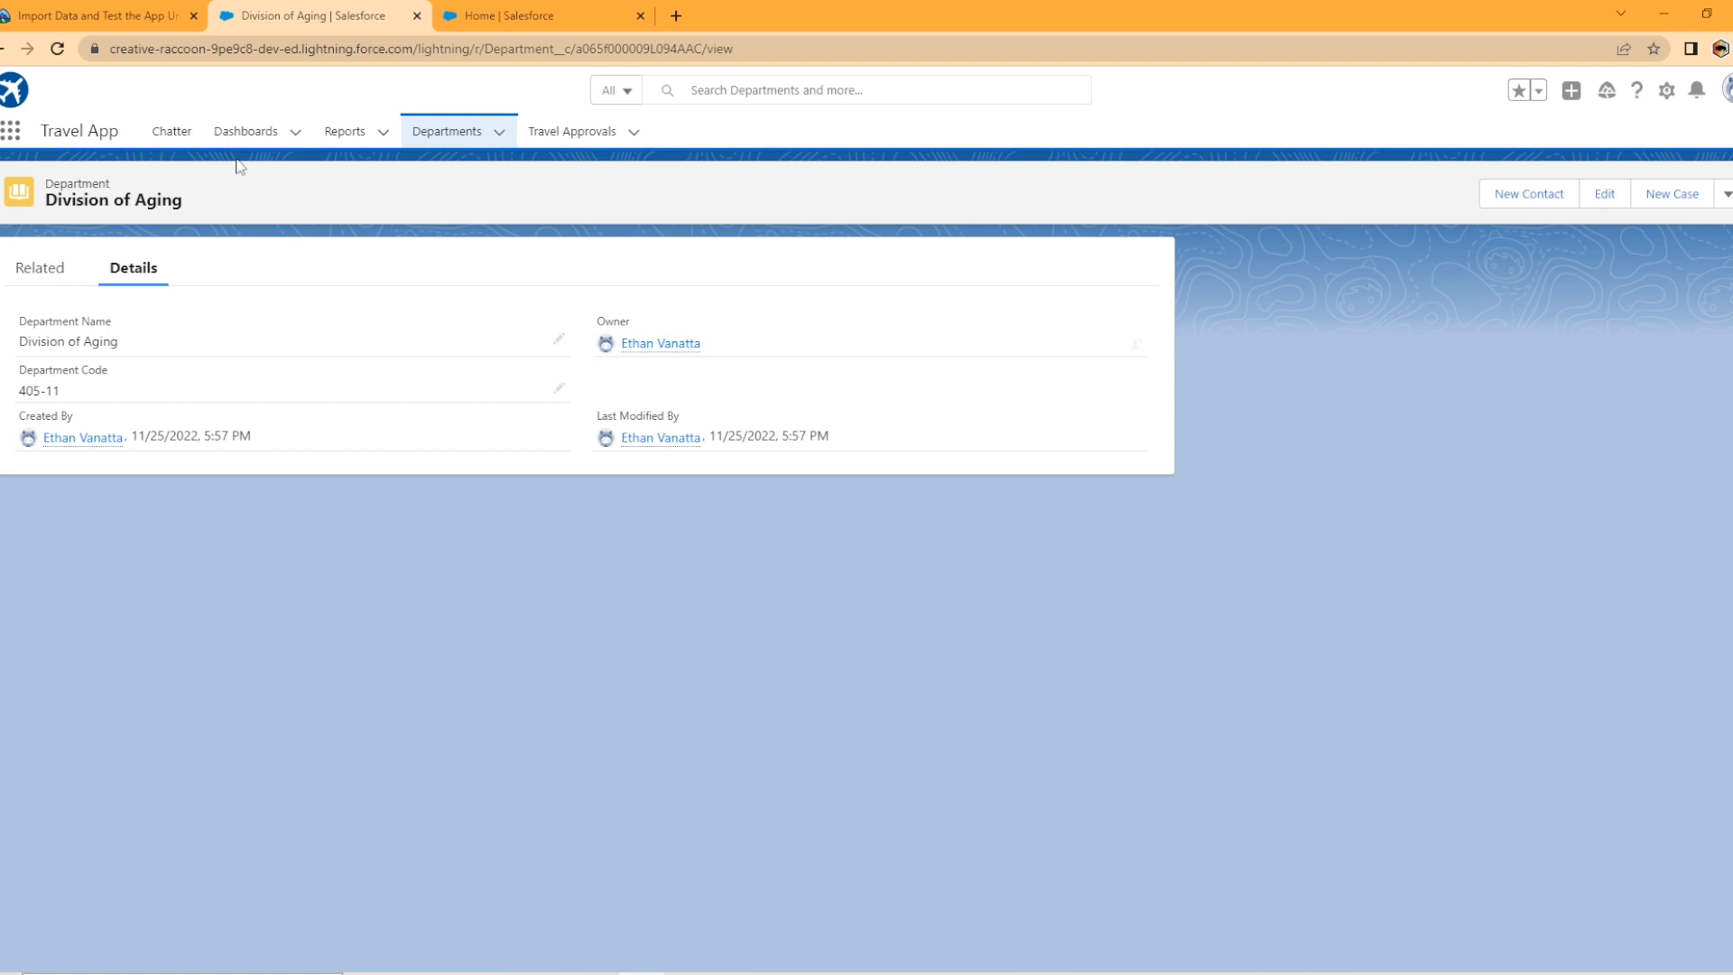
- Begin a new travel approval with the purpose "Attend Dreamforce" and the status Draft
{"action": "left_click", "coordinate": [570, 132]}
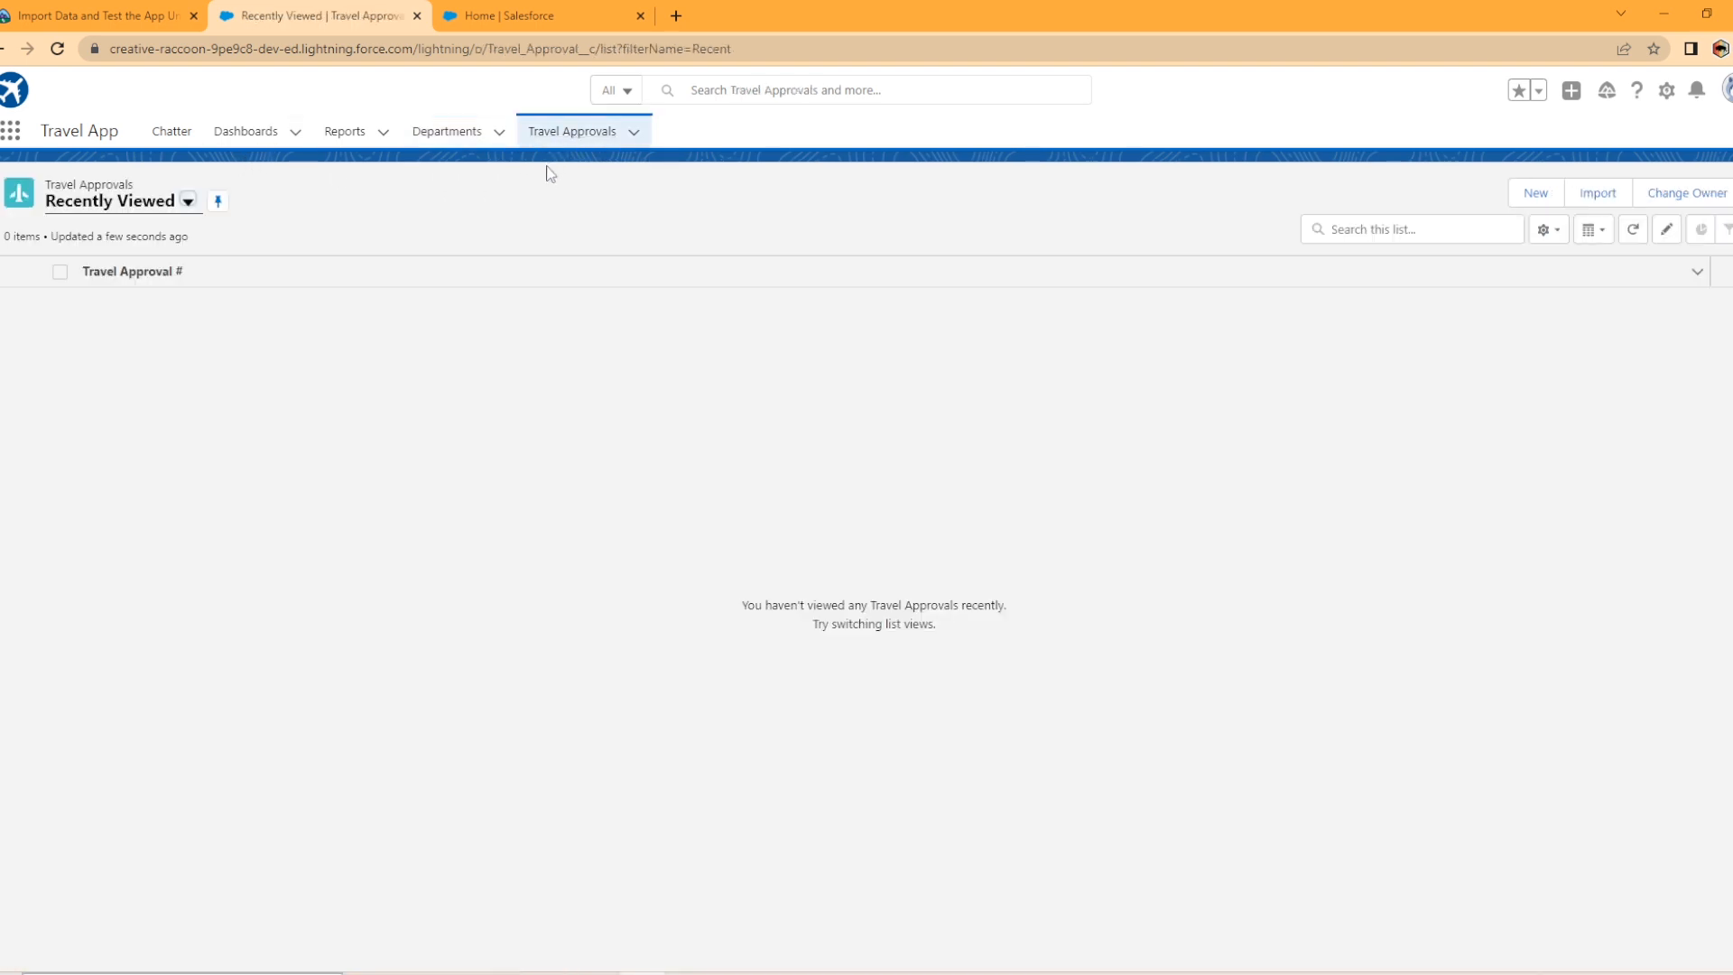
{"action": "left_click", "coordinate": [1534, 194]}
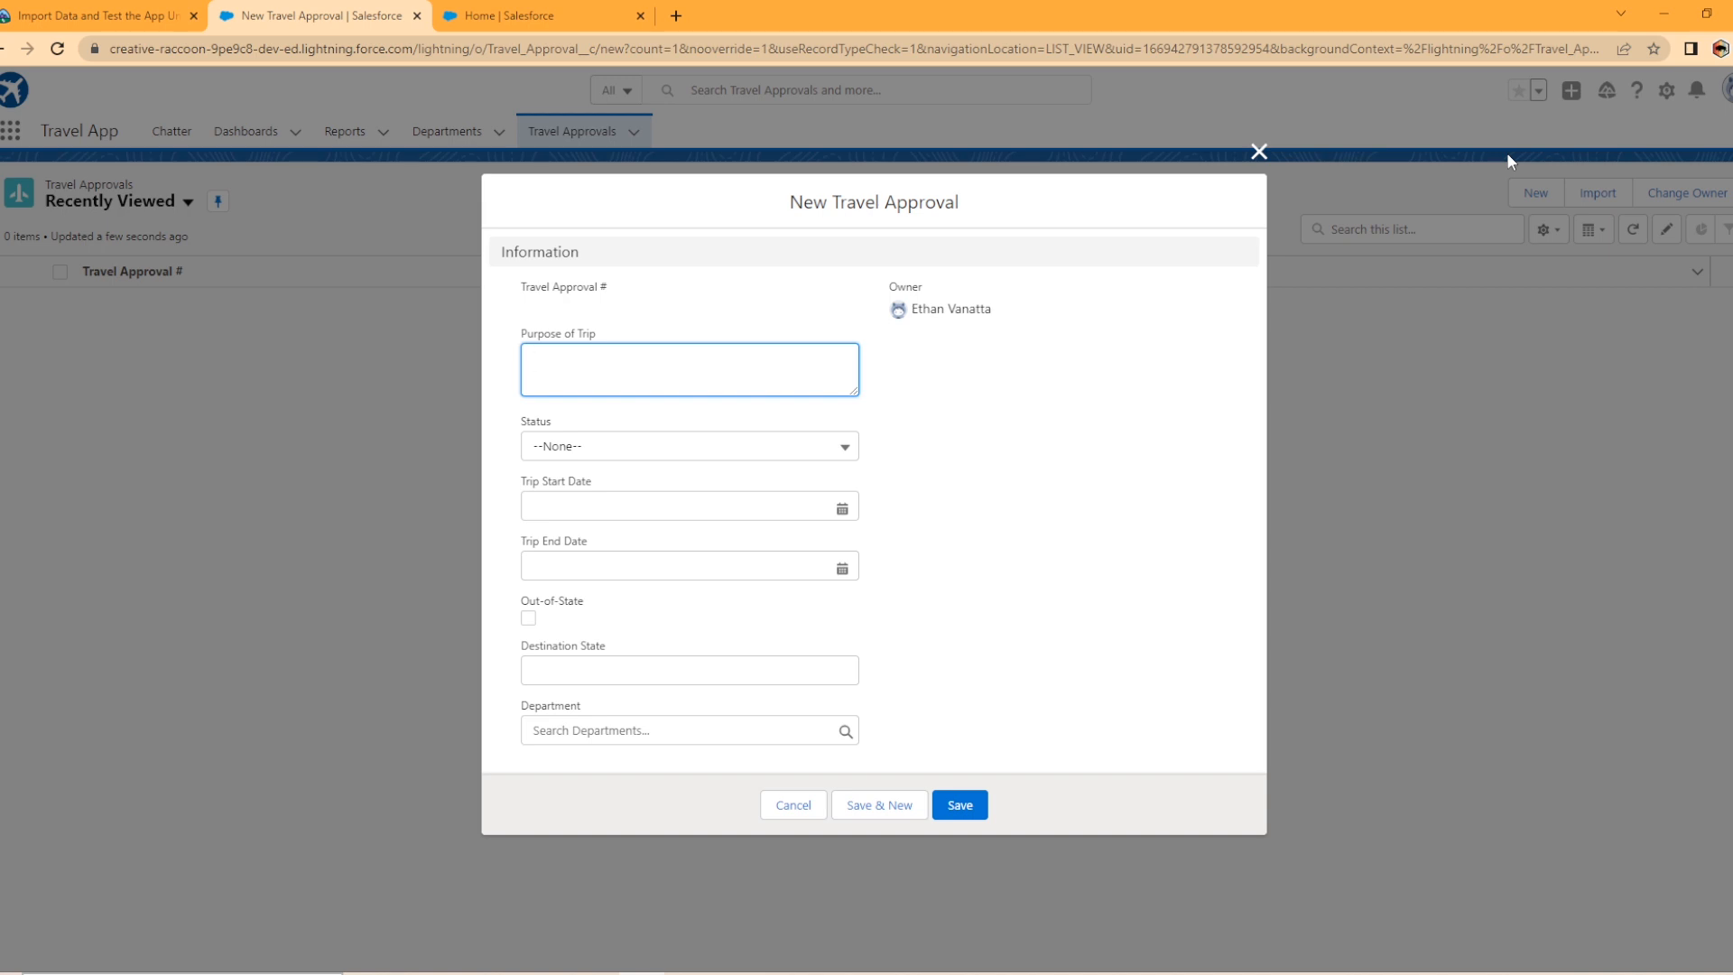
{"action": "type", "text": "Attend Dreamforce"}
{"action": "left_click", "coordinate": [839, 447]}
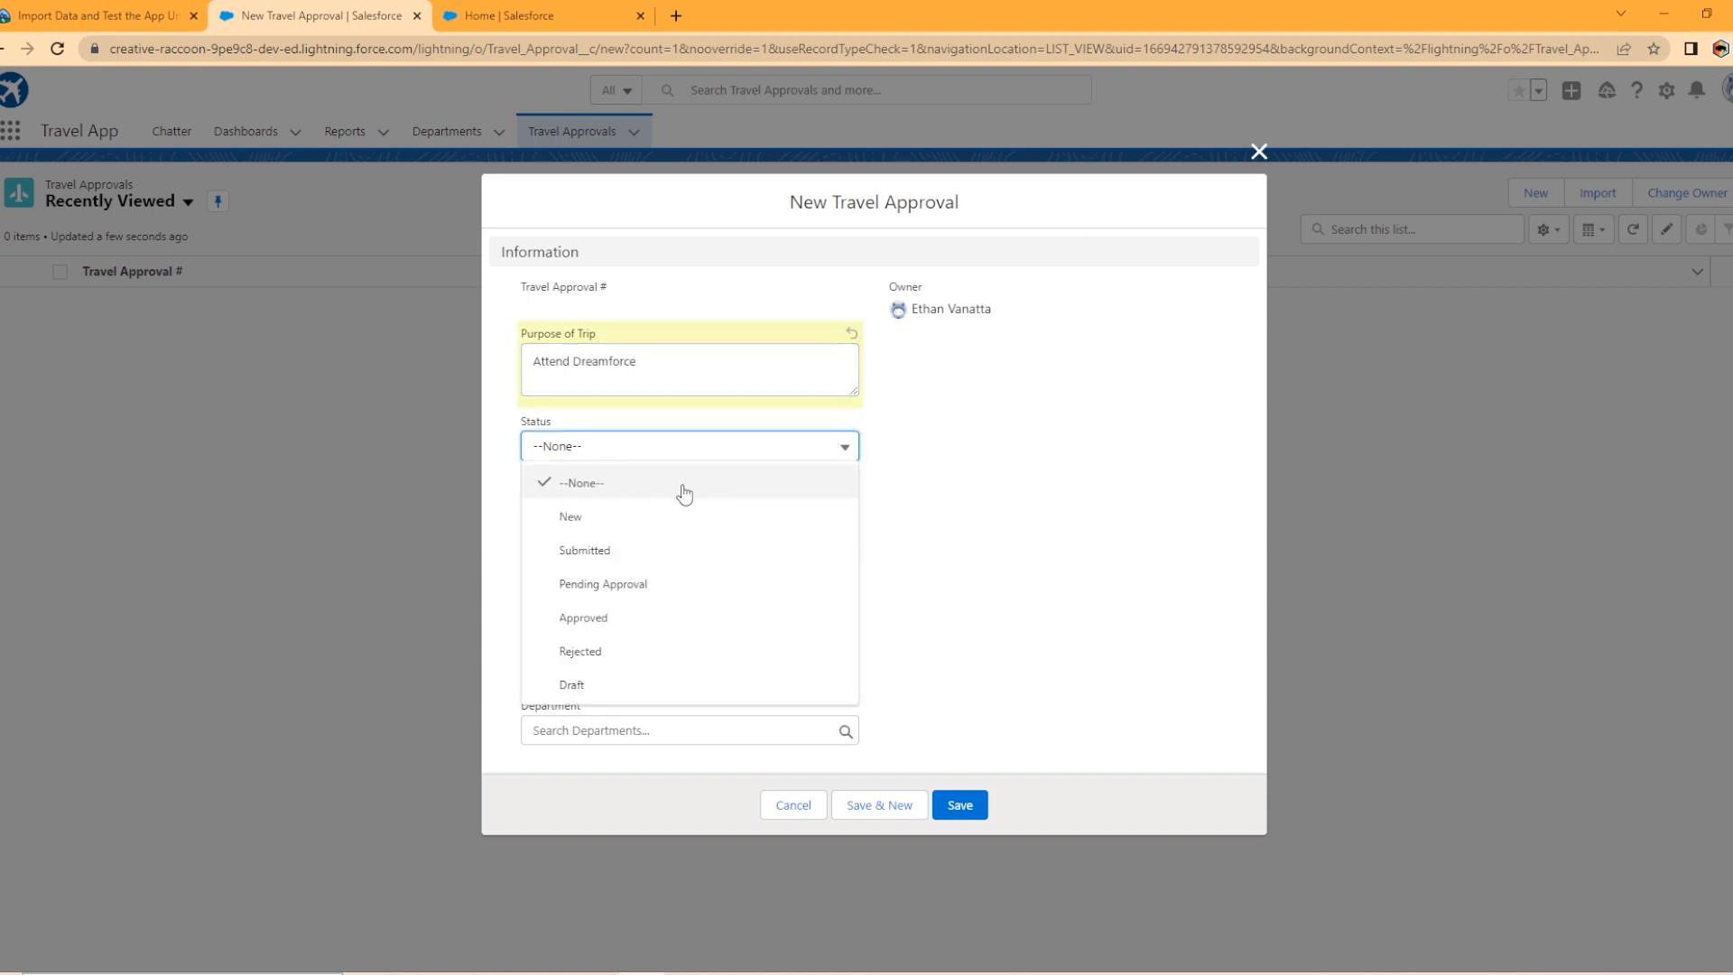
{"action": "left_click", "coordinate": [603, 687]}
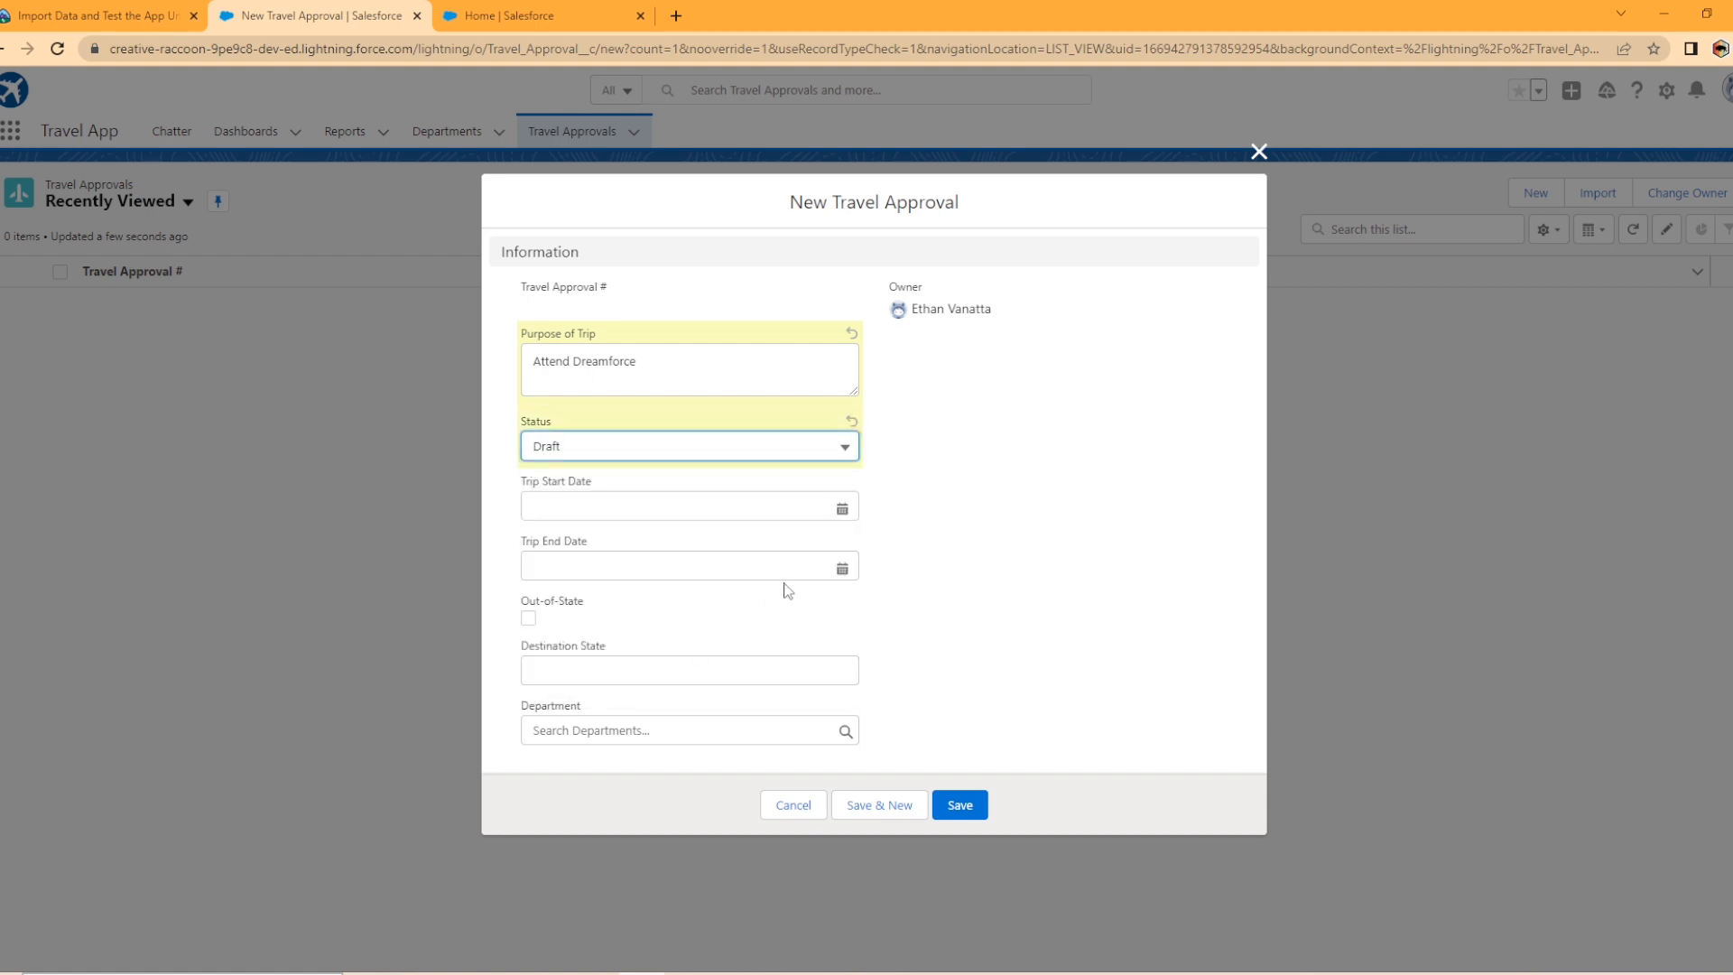
- Set the trip start date to 11/1/2022 and the trip end date to 11/9/2022
{"action": "left_click", "coordinate": [844, 510]}
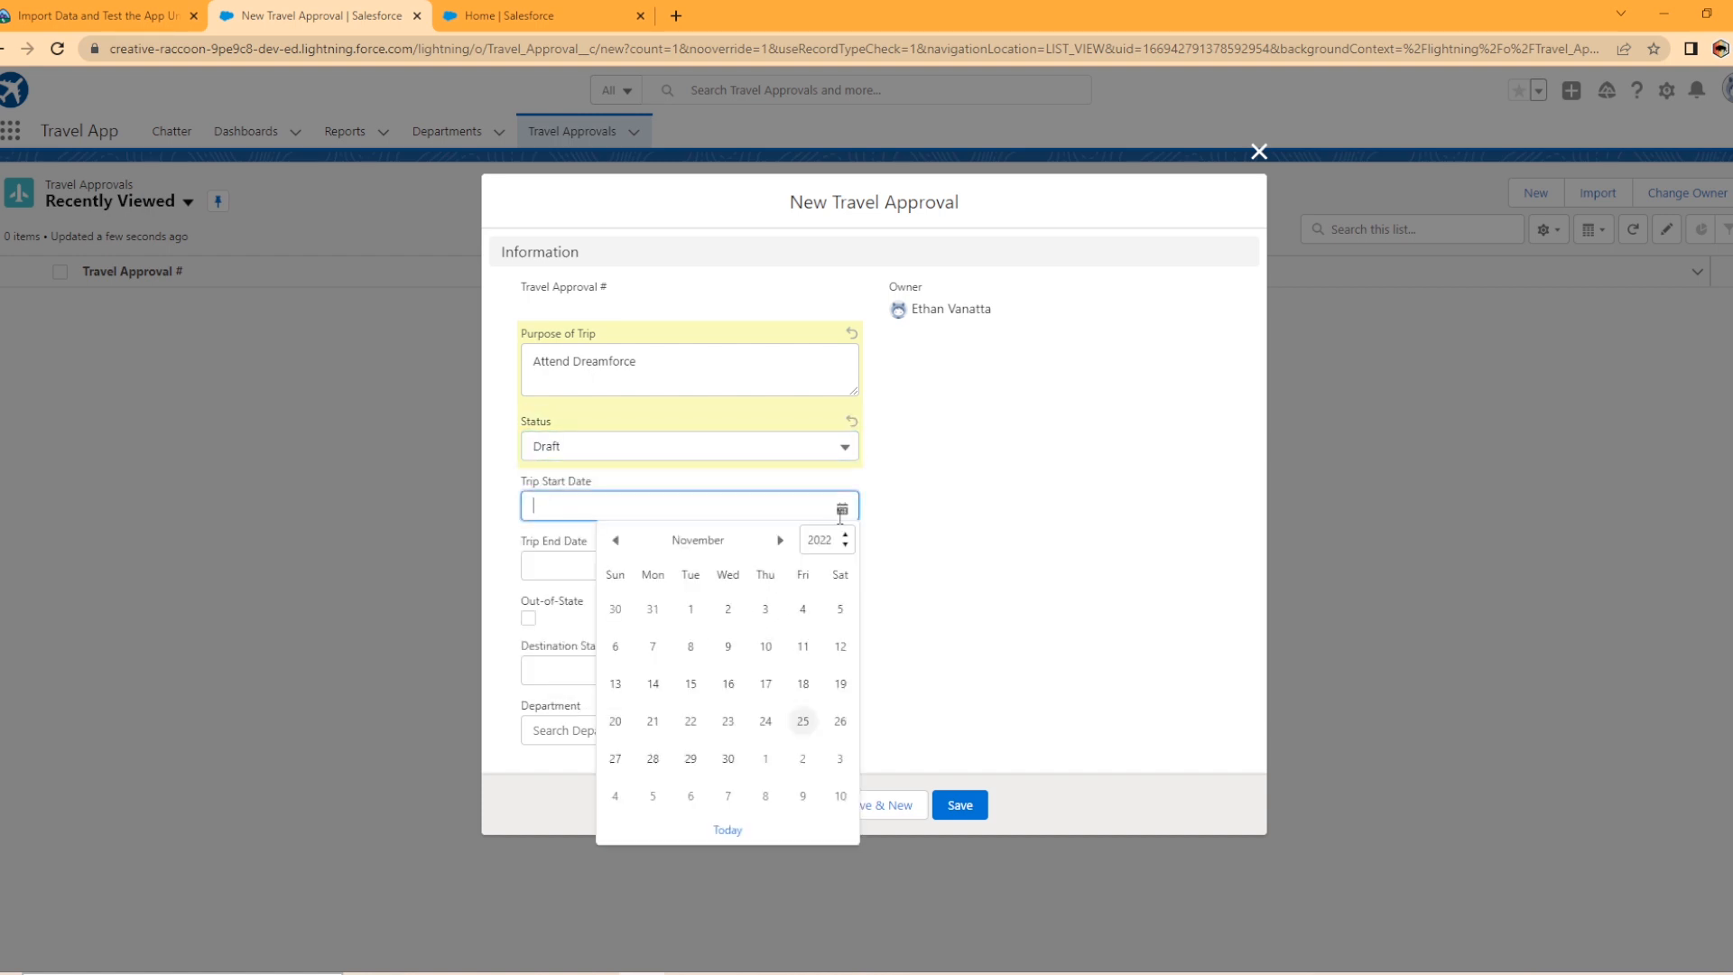
{"action": "left_click", "coordinate": [690, 609]}
{"action": "left_click", "coordinate": [842, 567]}
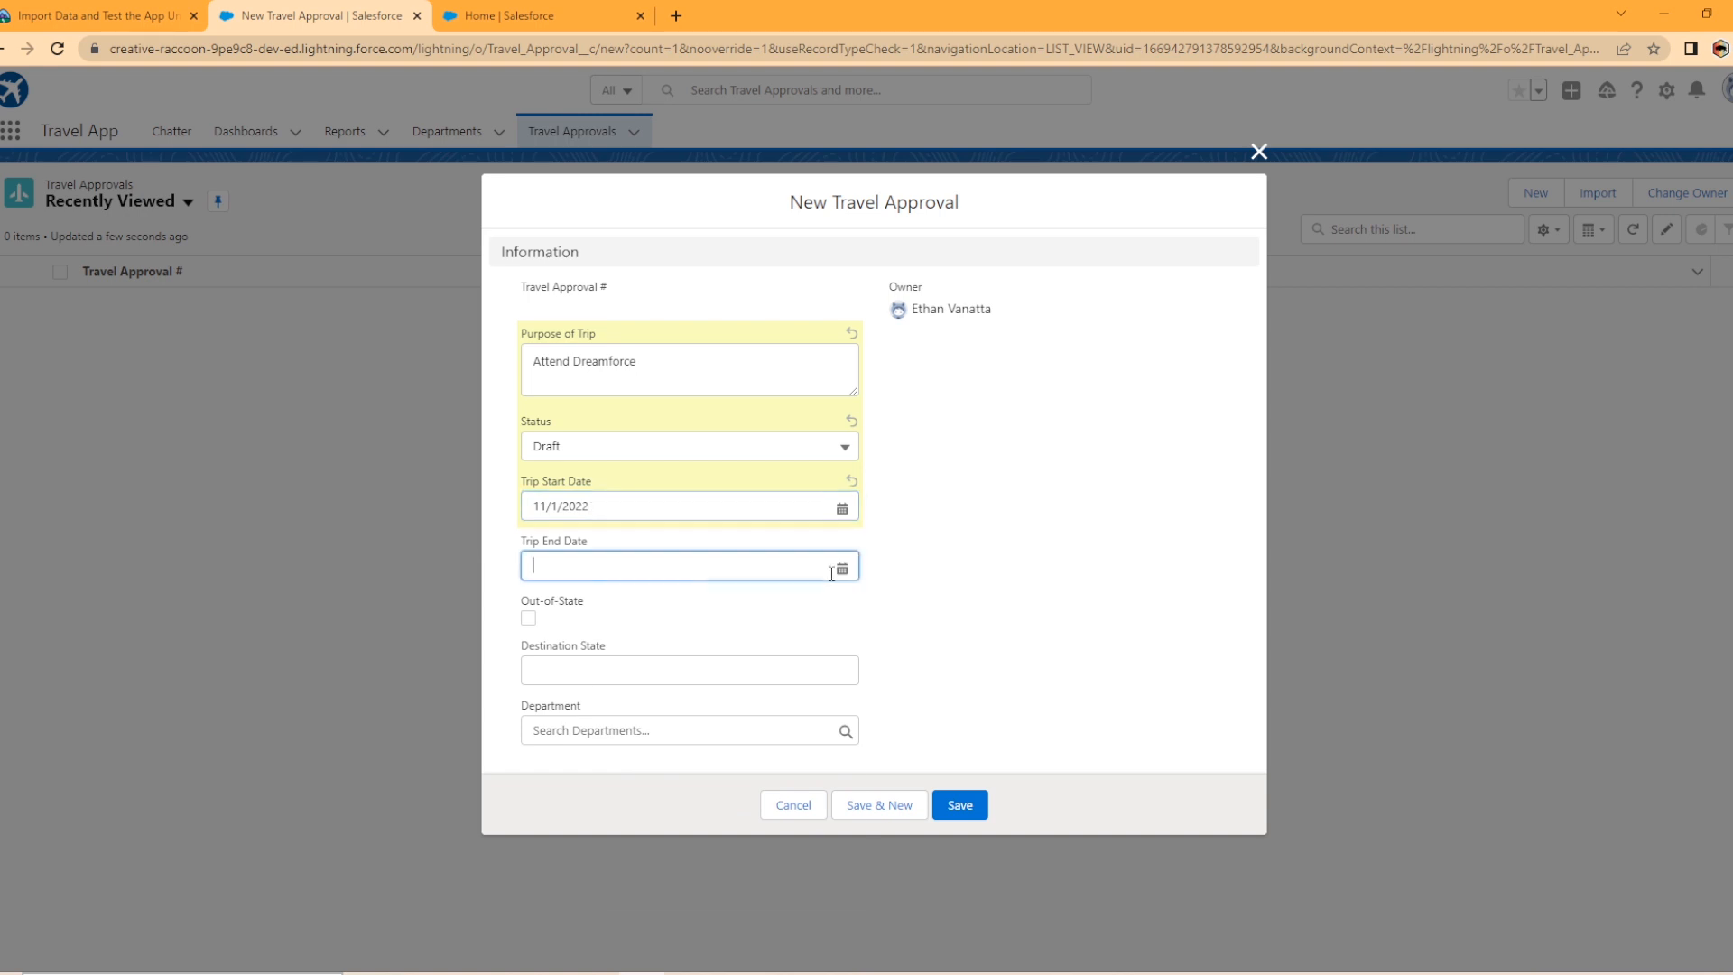
{"action": "left_click", "coordinate": [727, 706]}
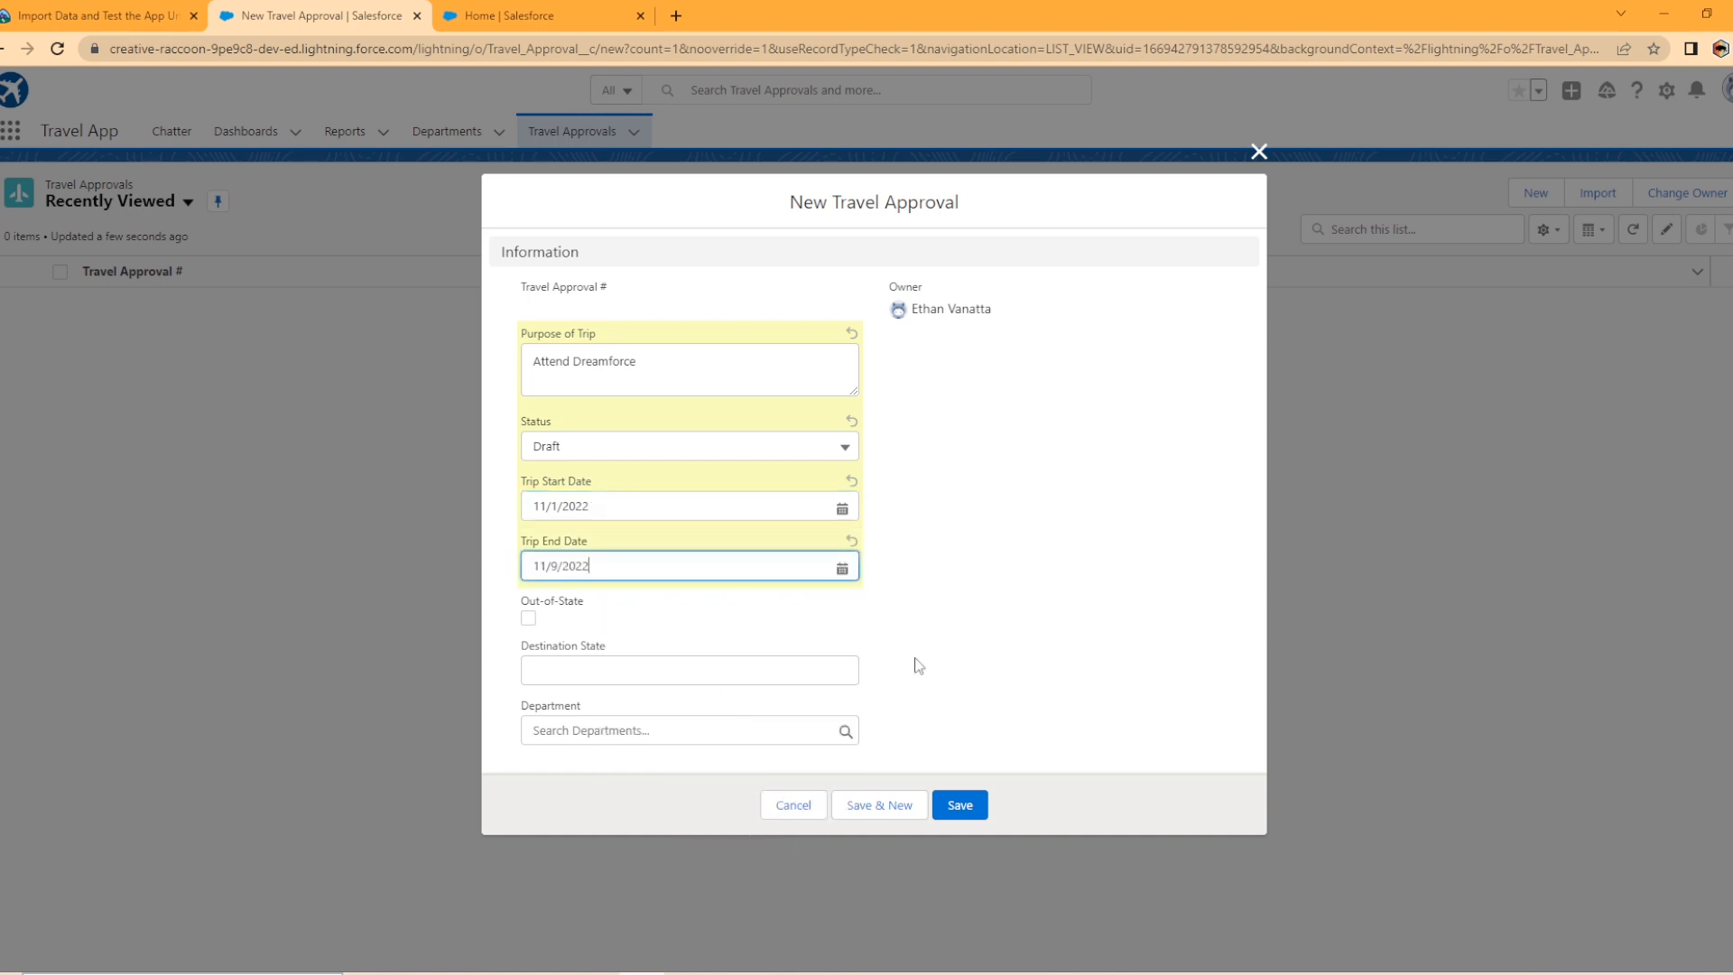
- Mark the trip as out-of-state with destination CA, assign a newly created Technology department, and save the travel approval
{"action": "left_click", "coordinate": [529, 619]}
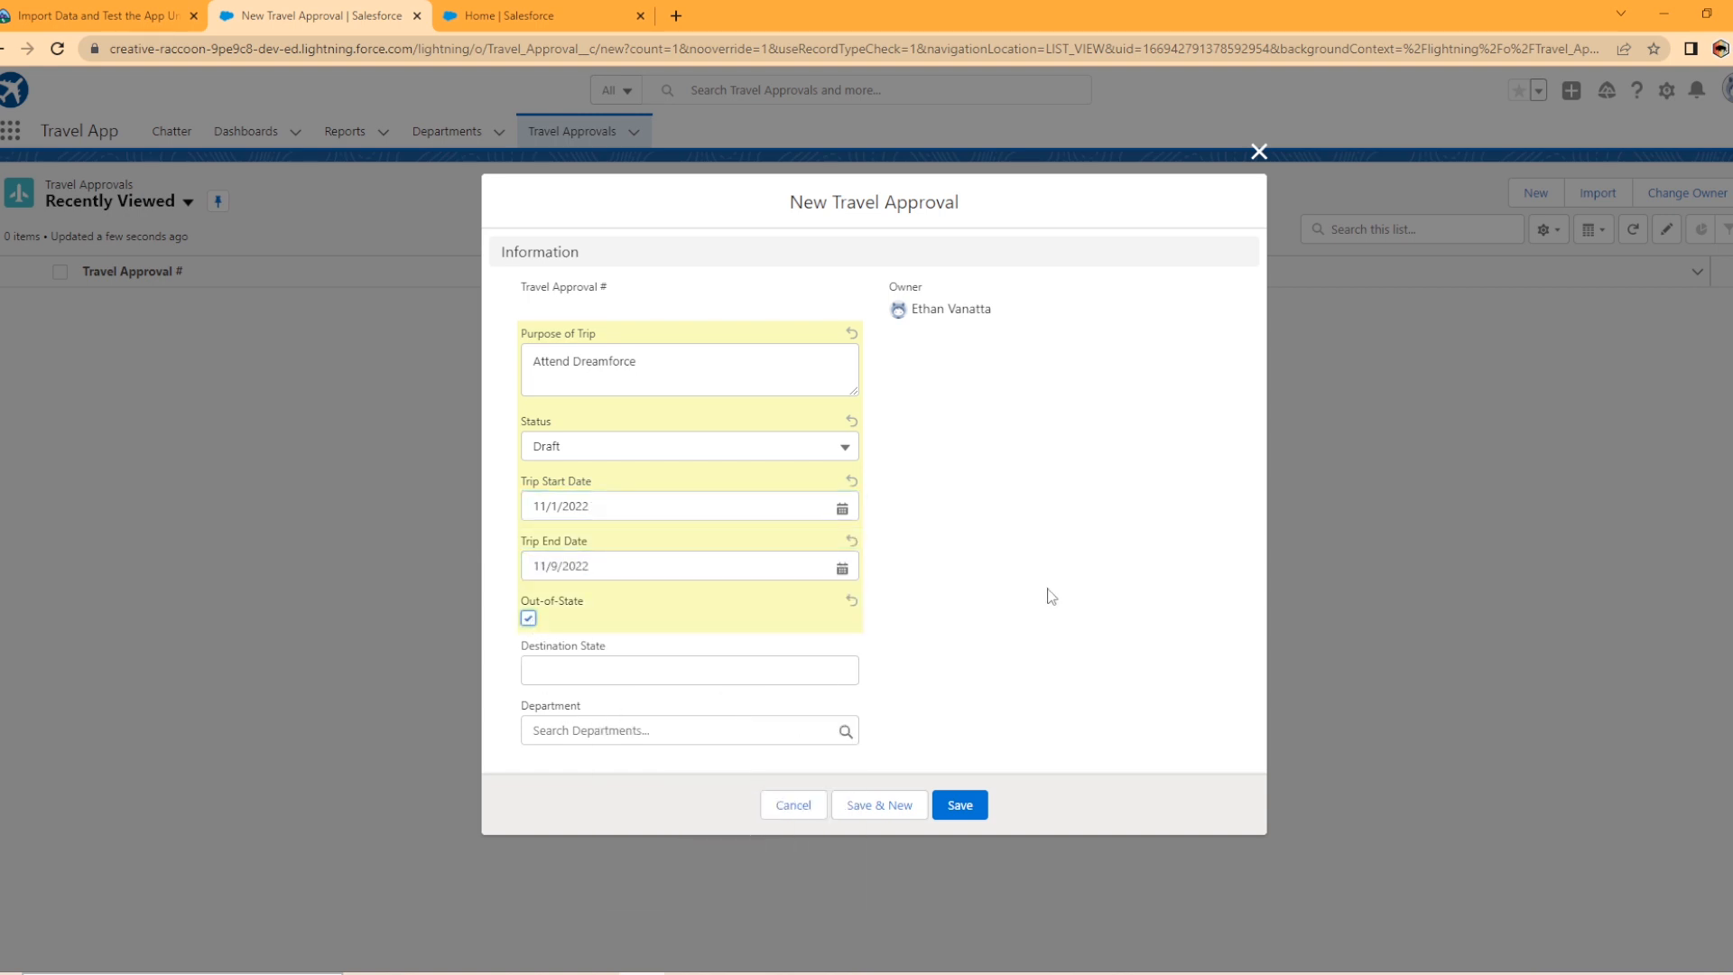
{"action": "left_click", "coordinate": [834, 671]}
{"action": "type", "text": "CA"}
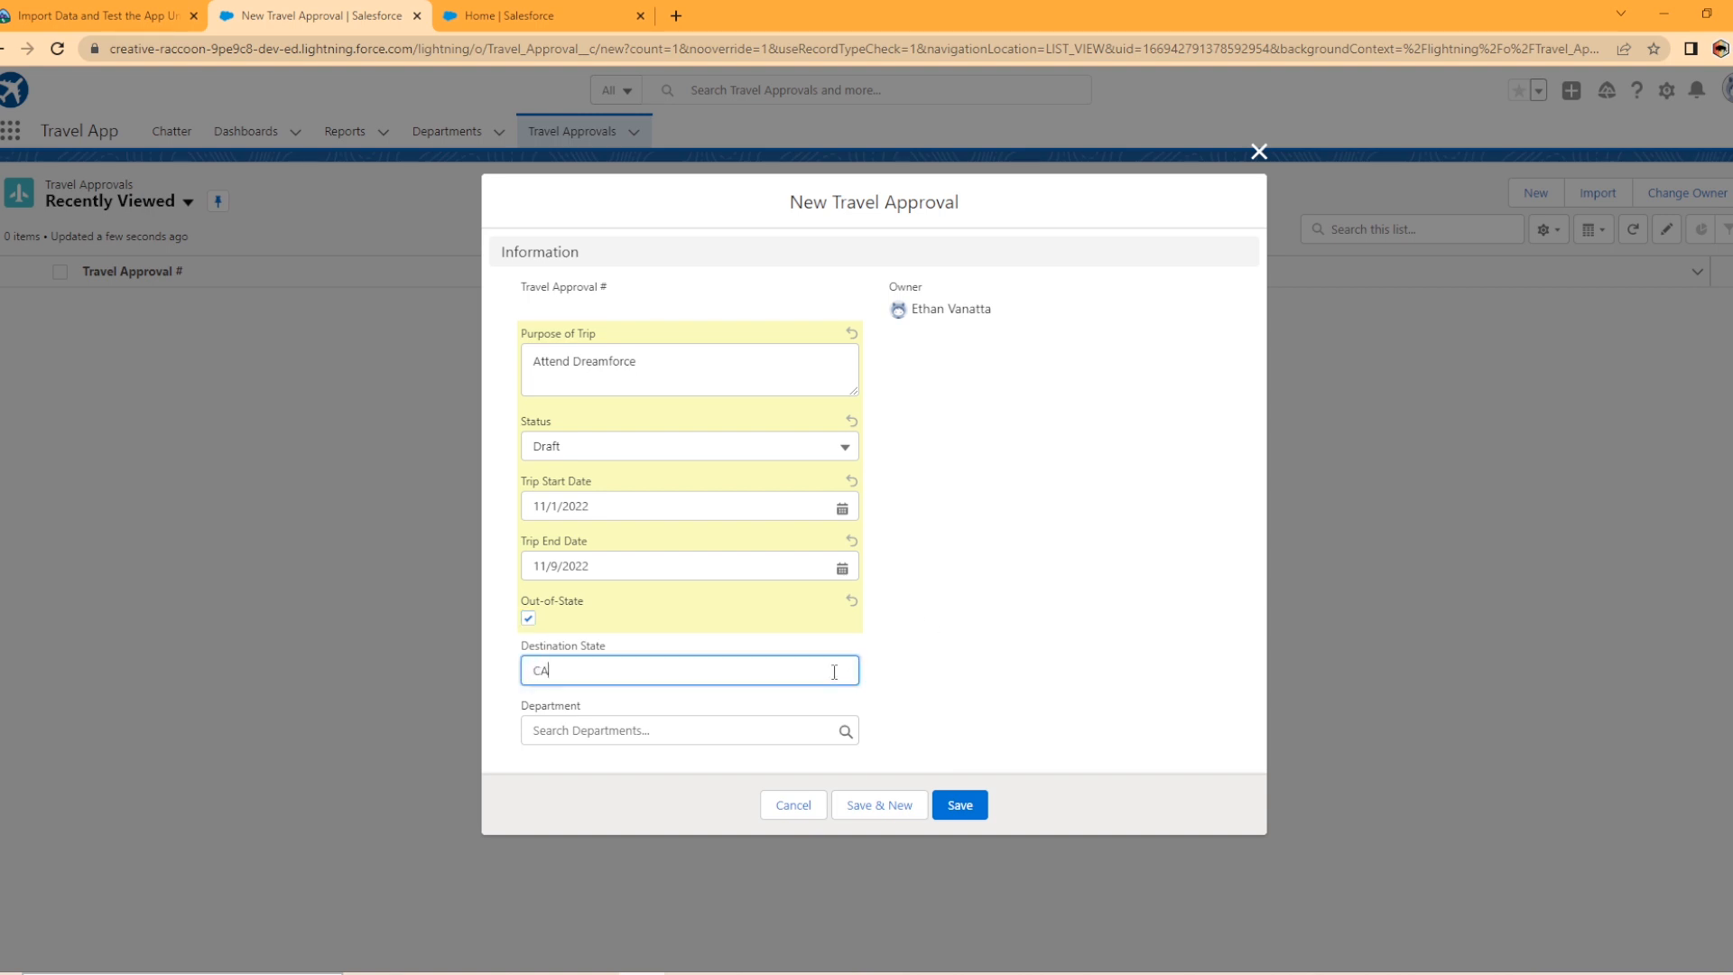
{"action": "left_click", "coordinate": [673, 731]}
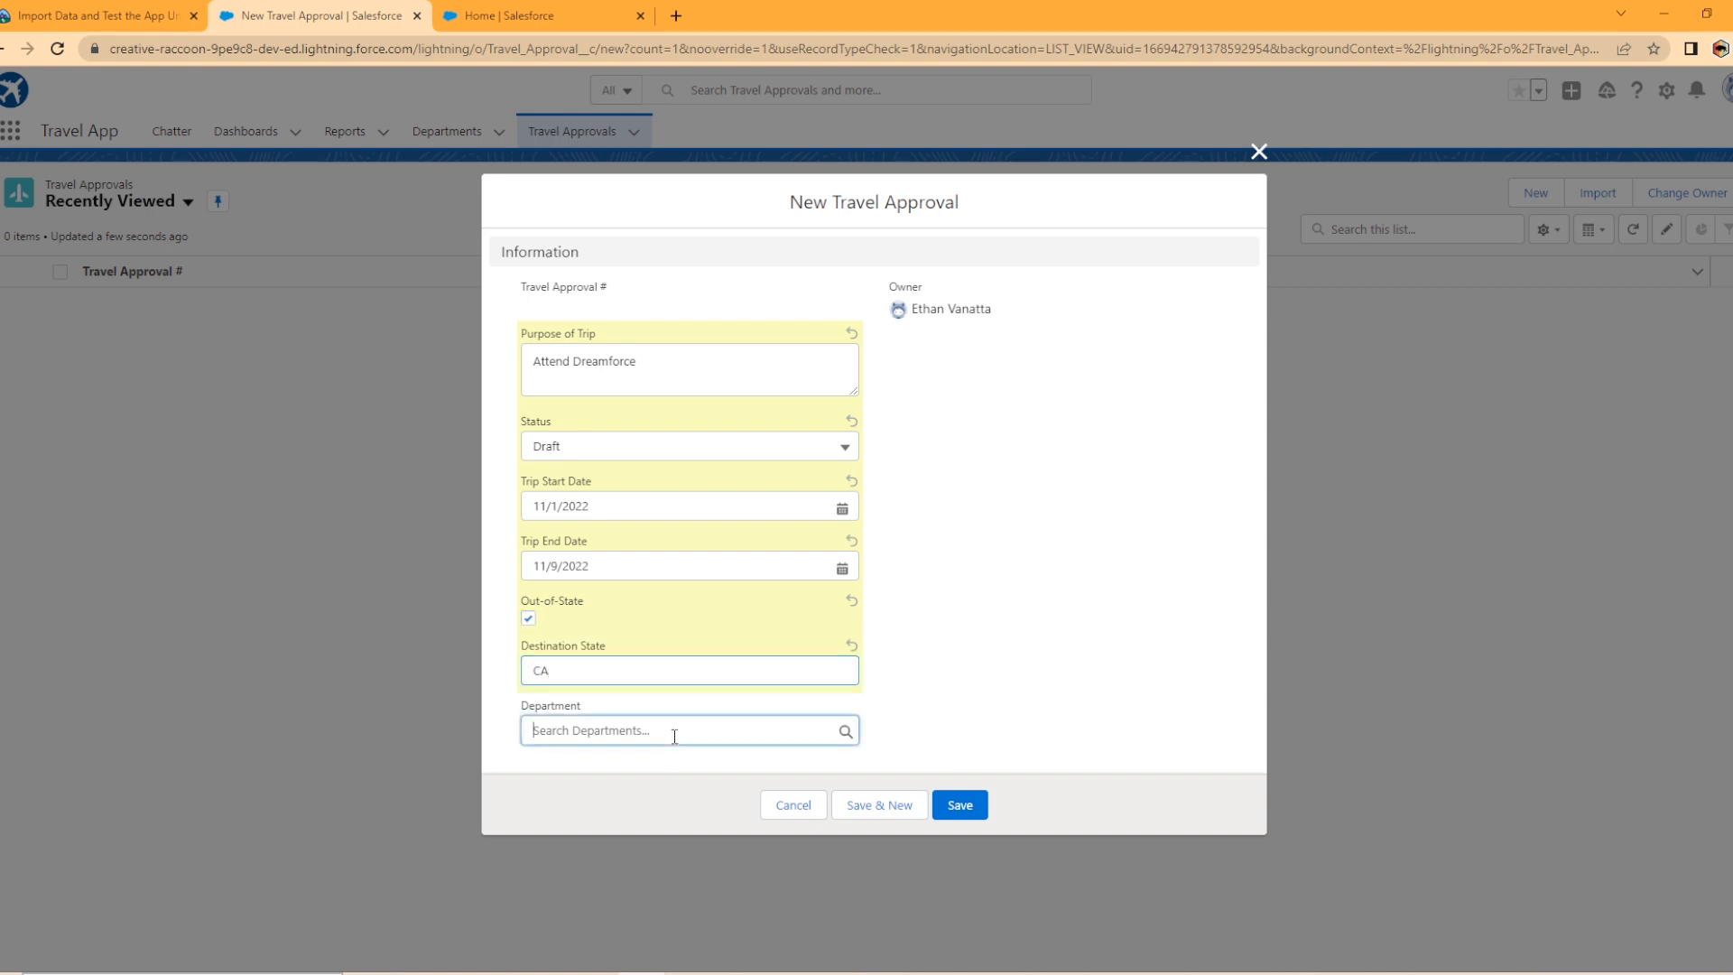
{"action": "type", "text": "te"}
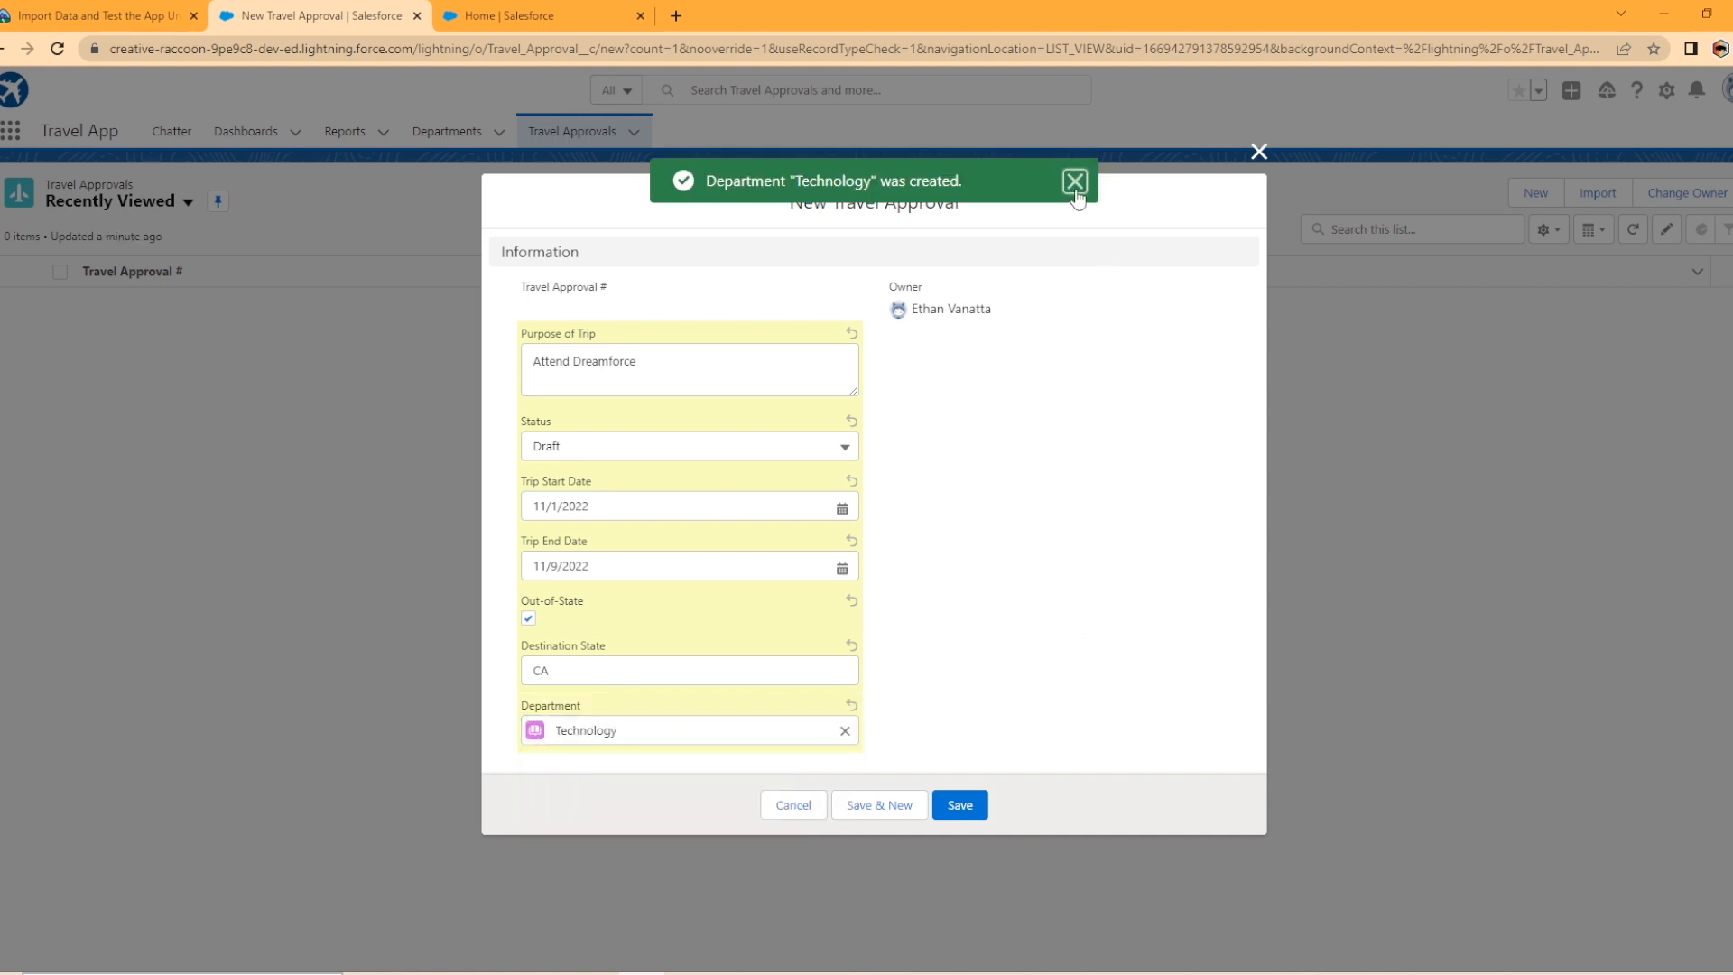
{"action": "left_click", "coordinate": [1075, 181]}
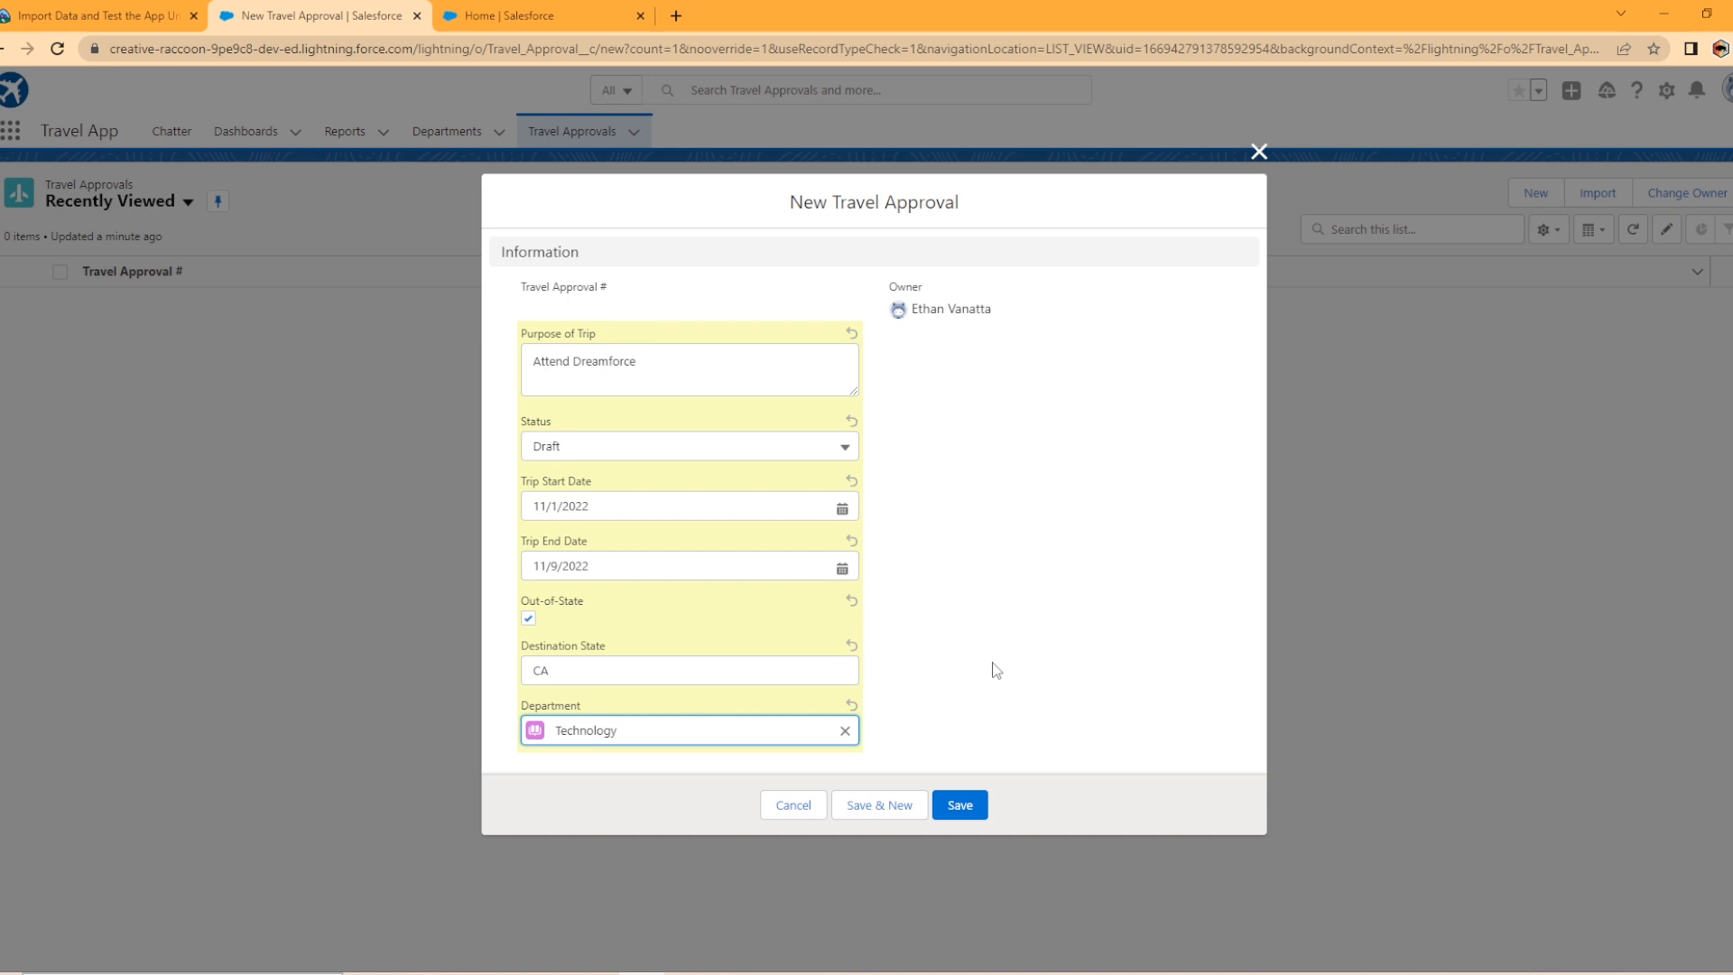
{"action": "left_click", "coordinate": [959, 804]}
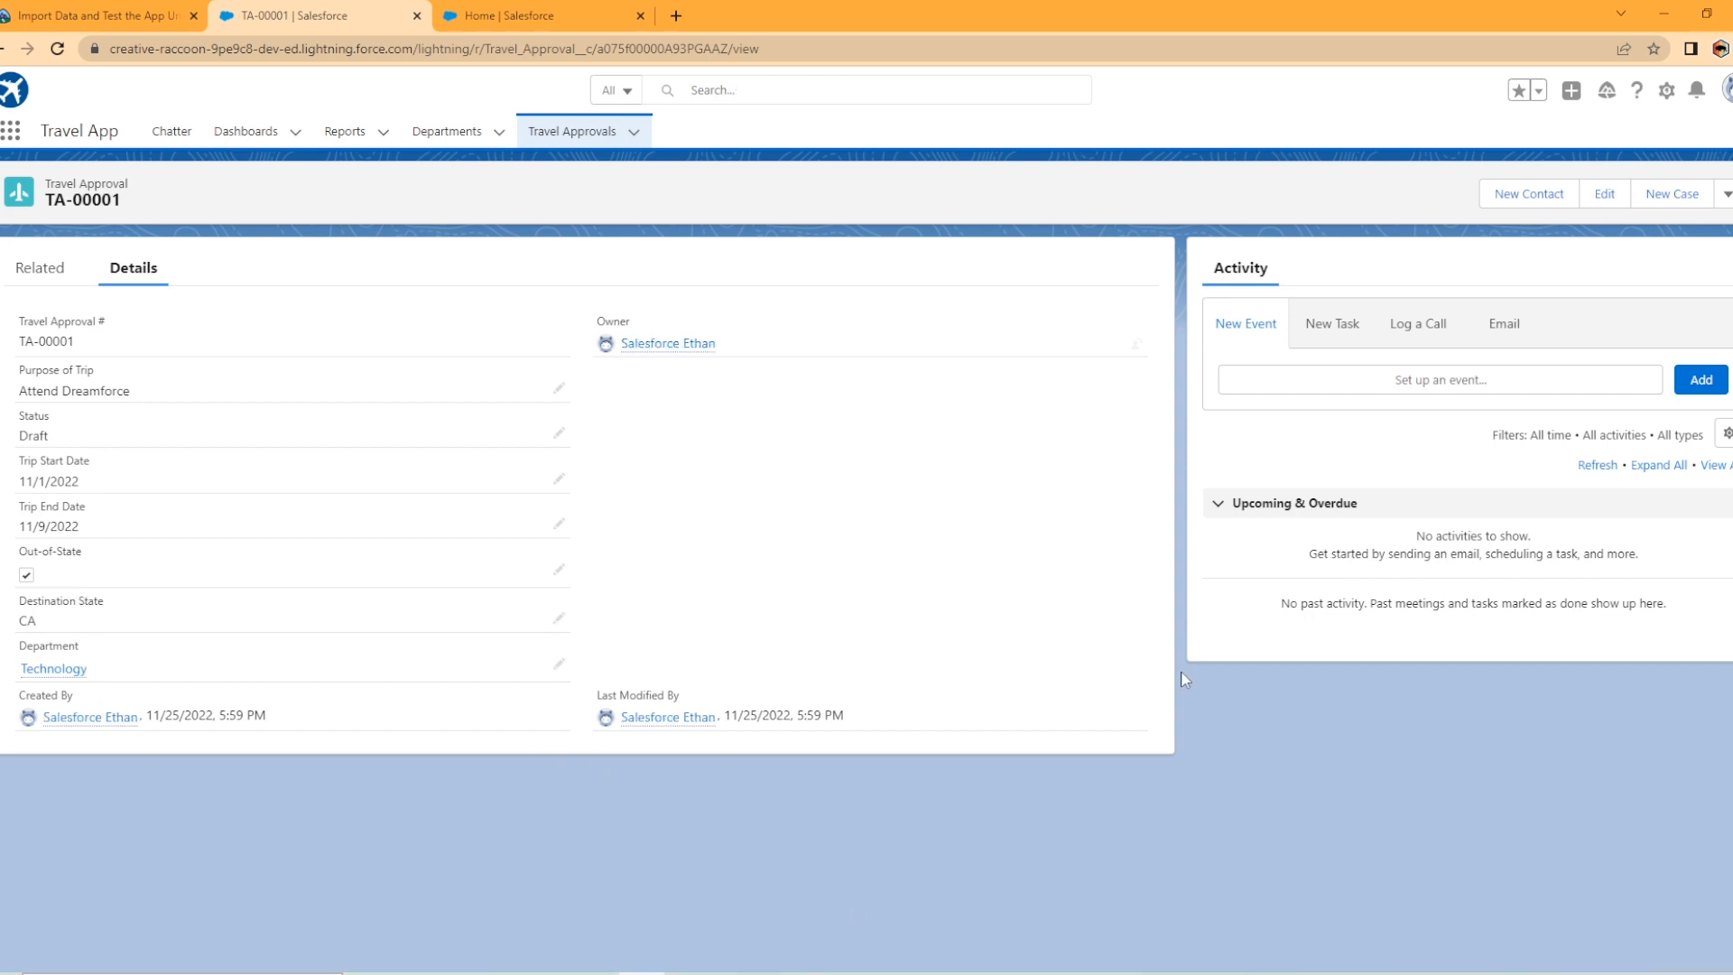
- Add a related expense item to the travel approval with an amount of 450 and the expense type Airfare
{"action": "left_click", "coordinate": [46, 275]}
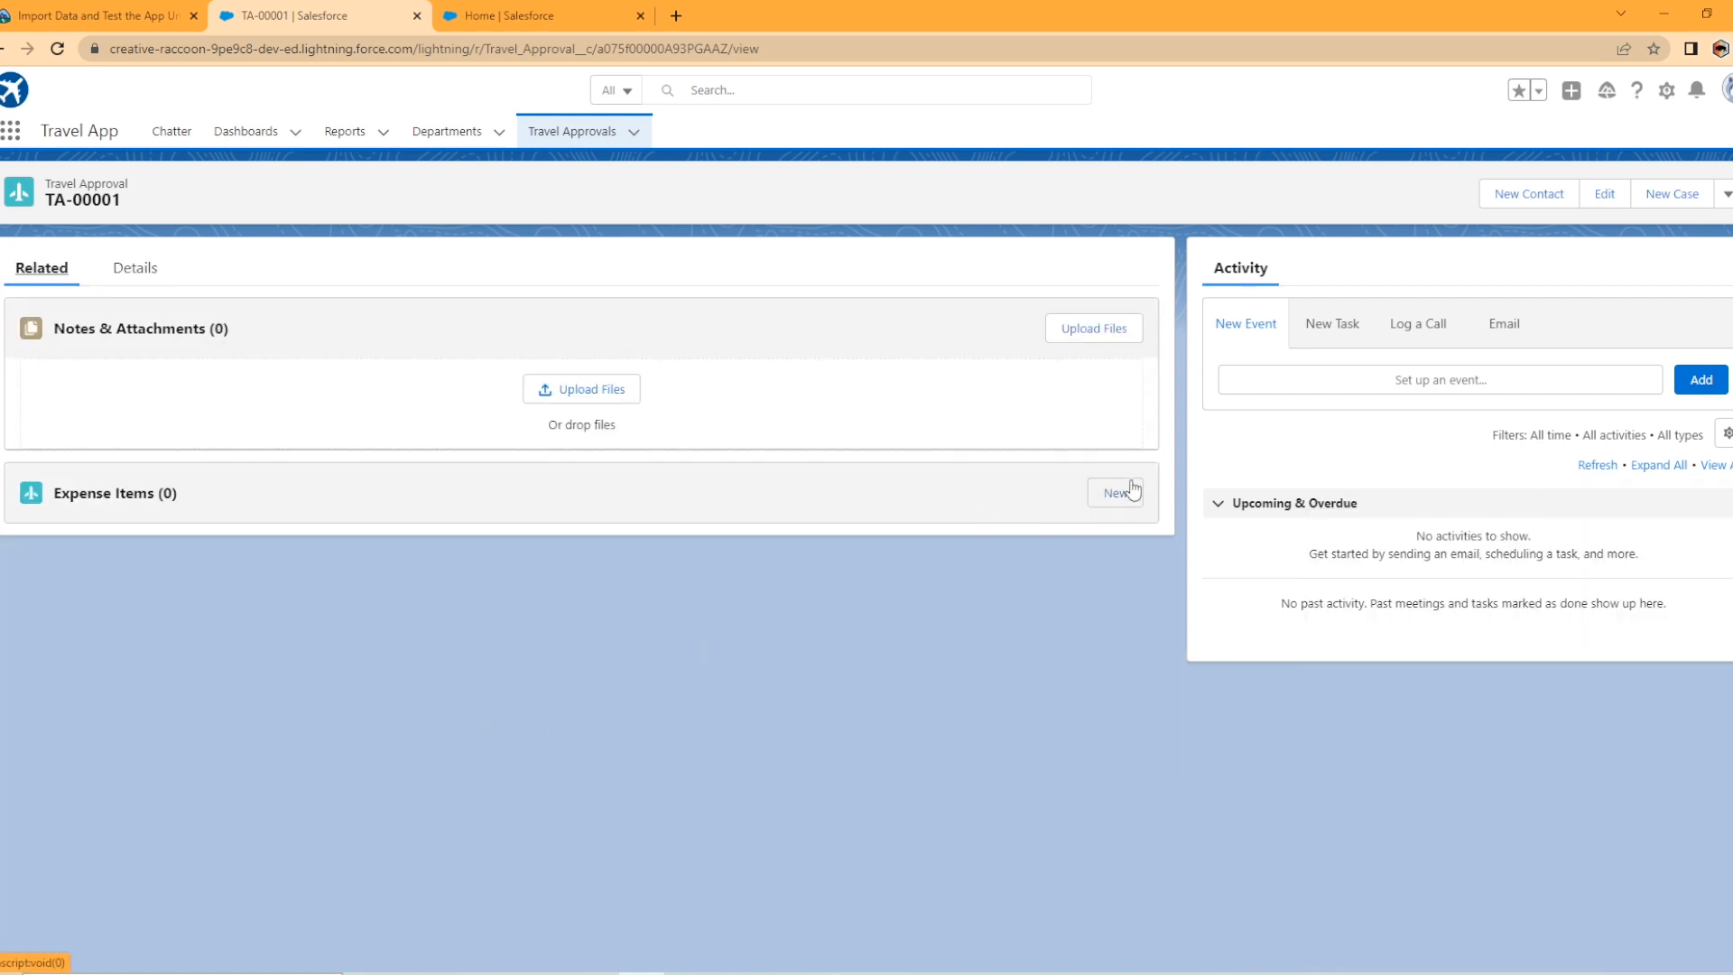
{"action": "left_click", "coordinate": [1119, 492]}
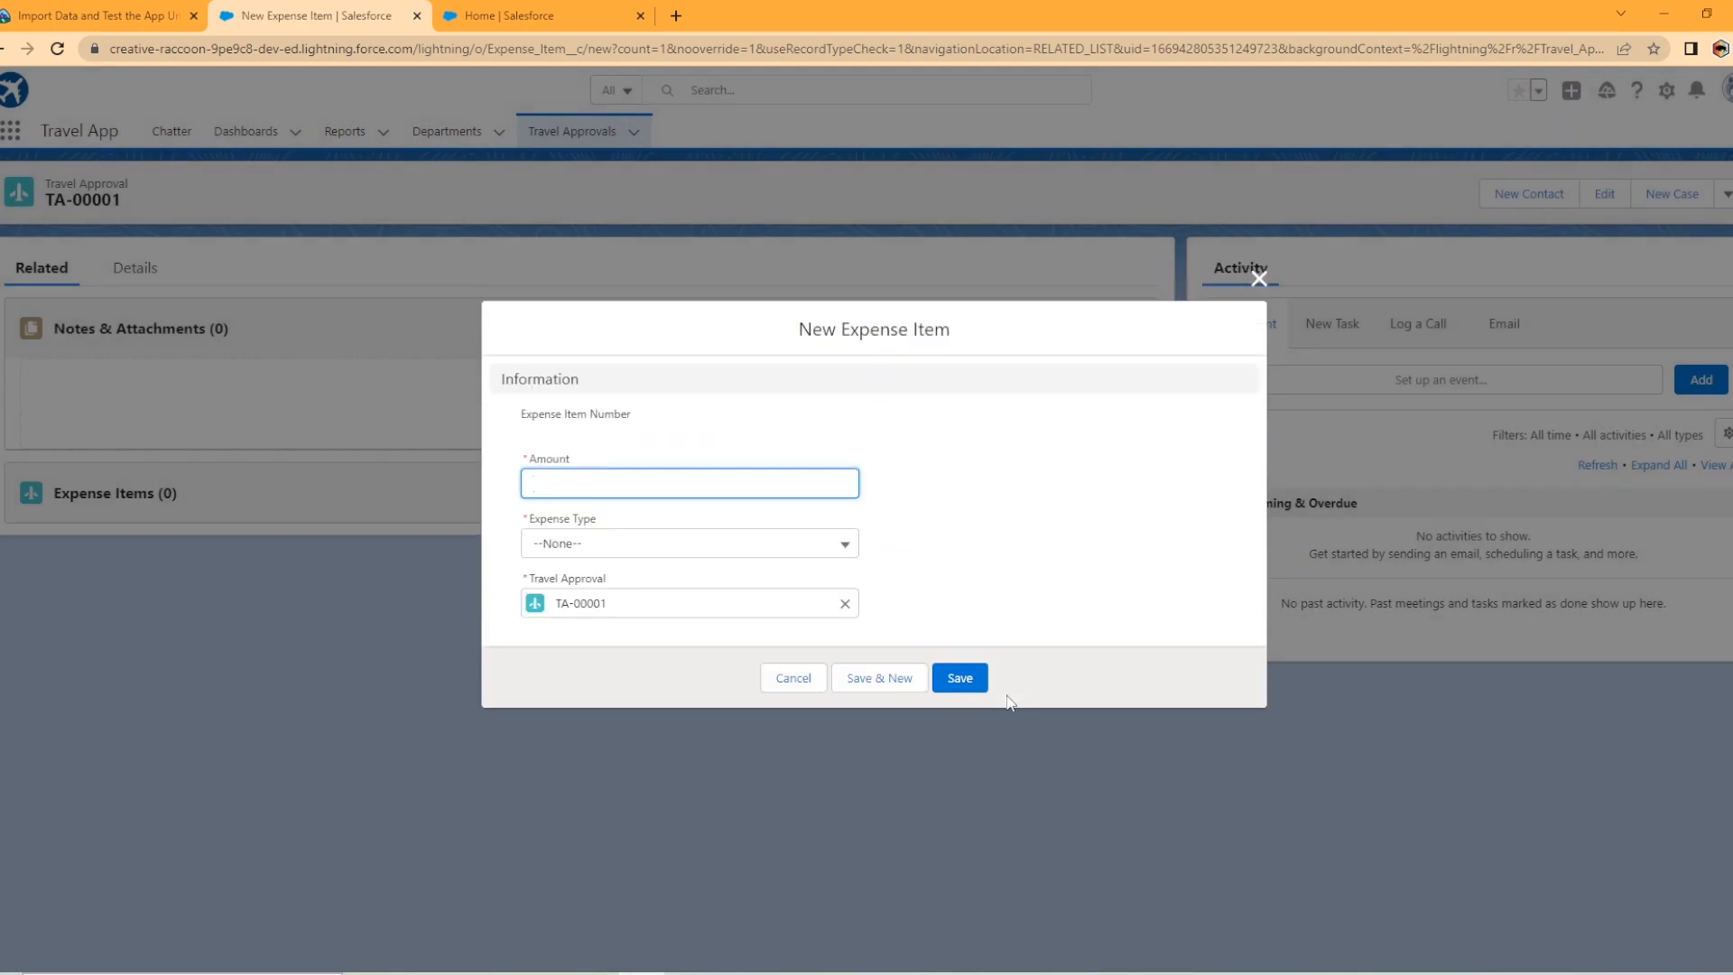
{"action": "type", "text": "450"}
{"action": "left_click", "coordinate": [742, 544]}
{"action": "left_click", "coordinate": [686, 611]}
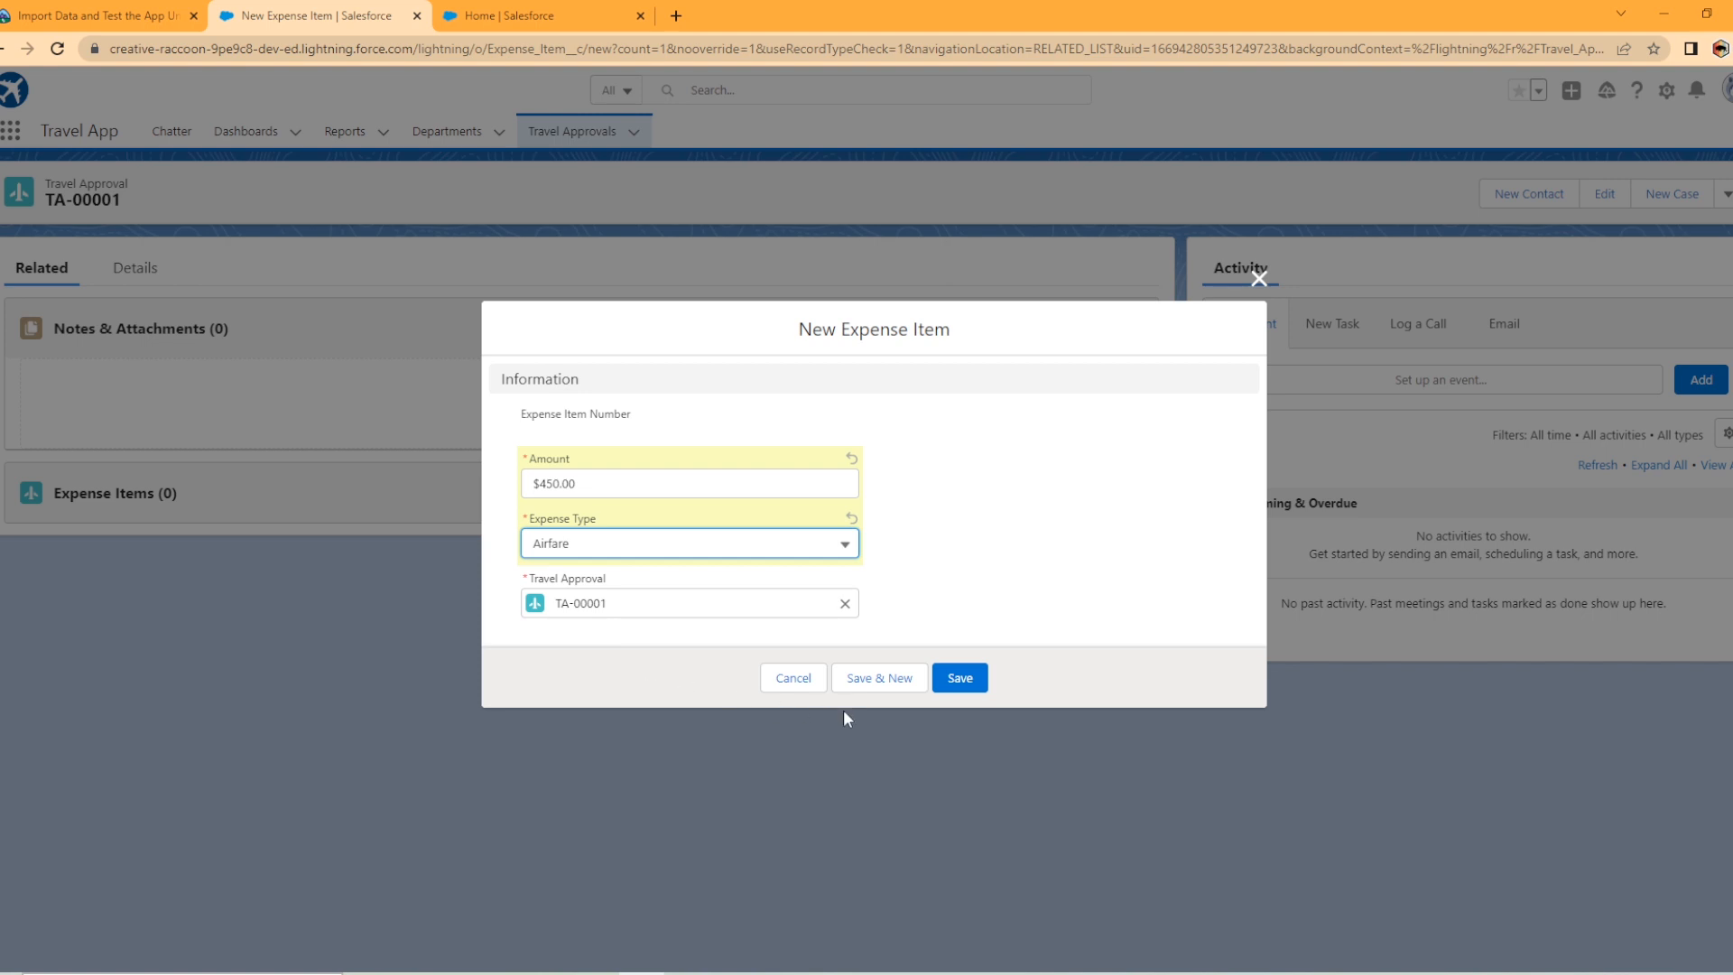
{"action": "left_click", "coordinate": [949, 684]}
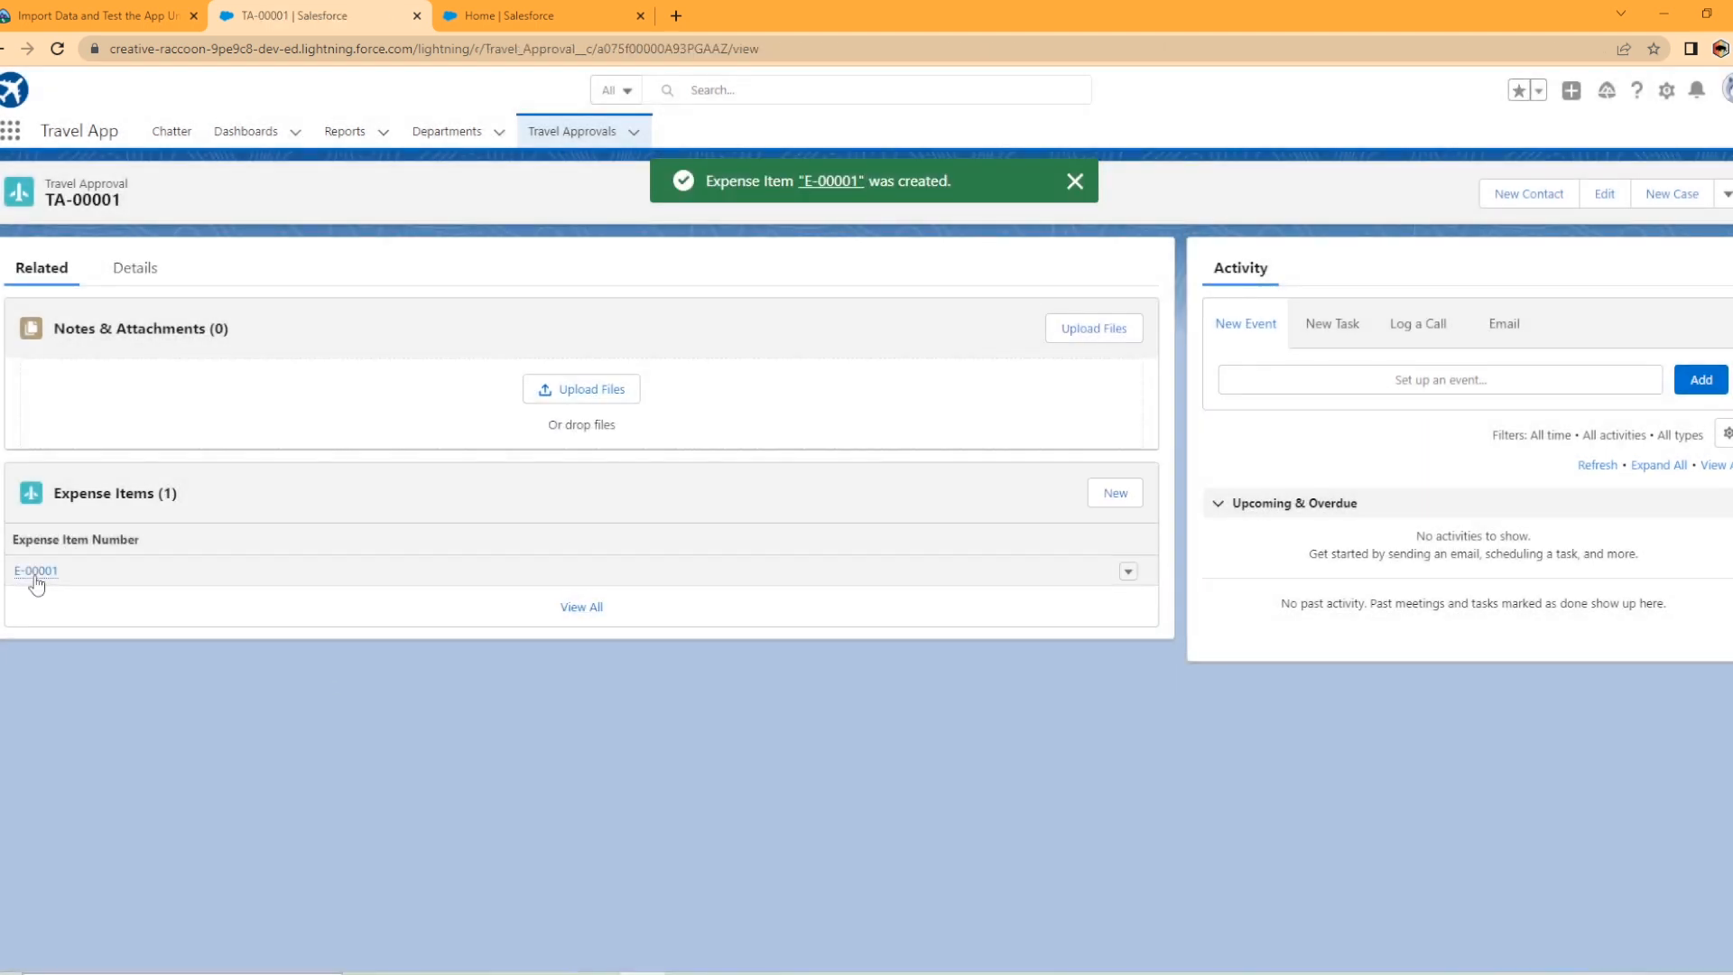
- Review the details of the new expense item and check the project's assessment on the Trailhead page
{"action": "left_click", "coordinate": [36, 574]}
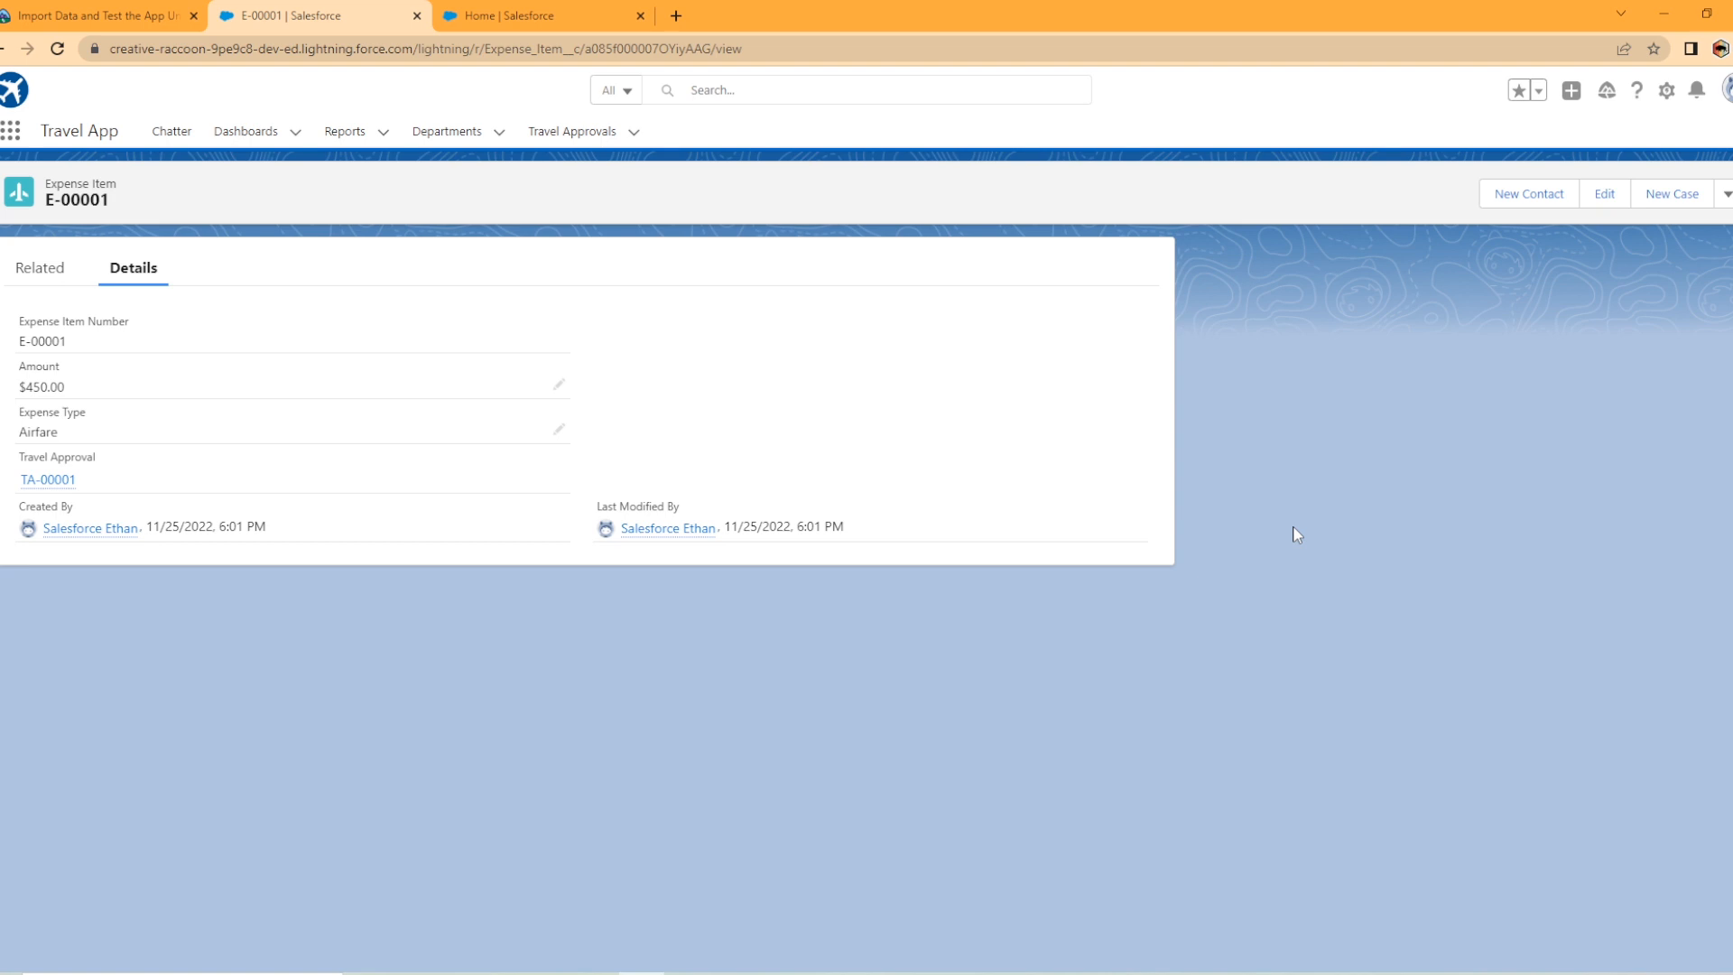
{"action": "left_click", "coordinate": [99, 15]}
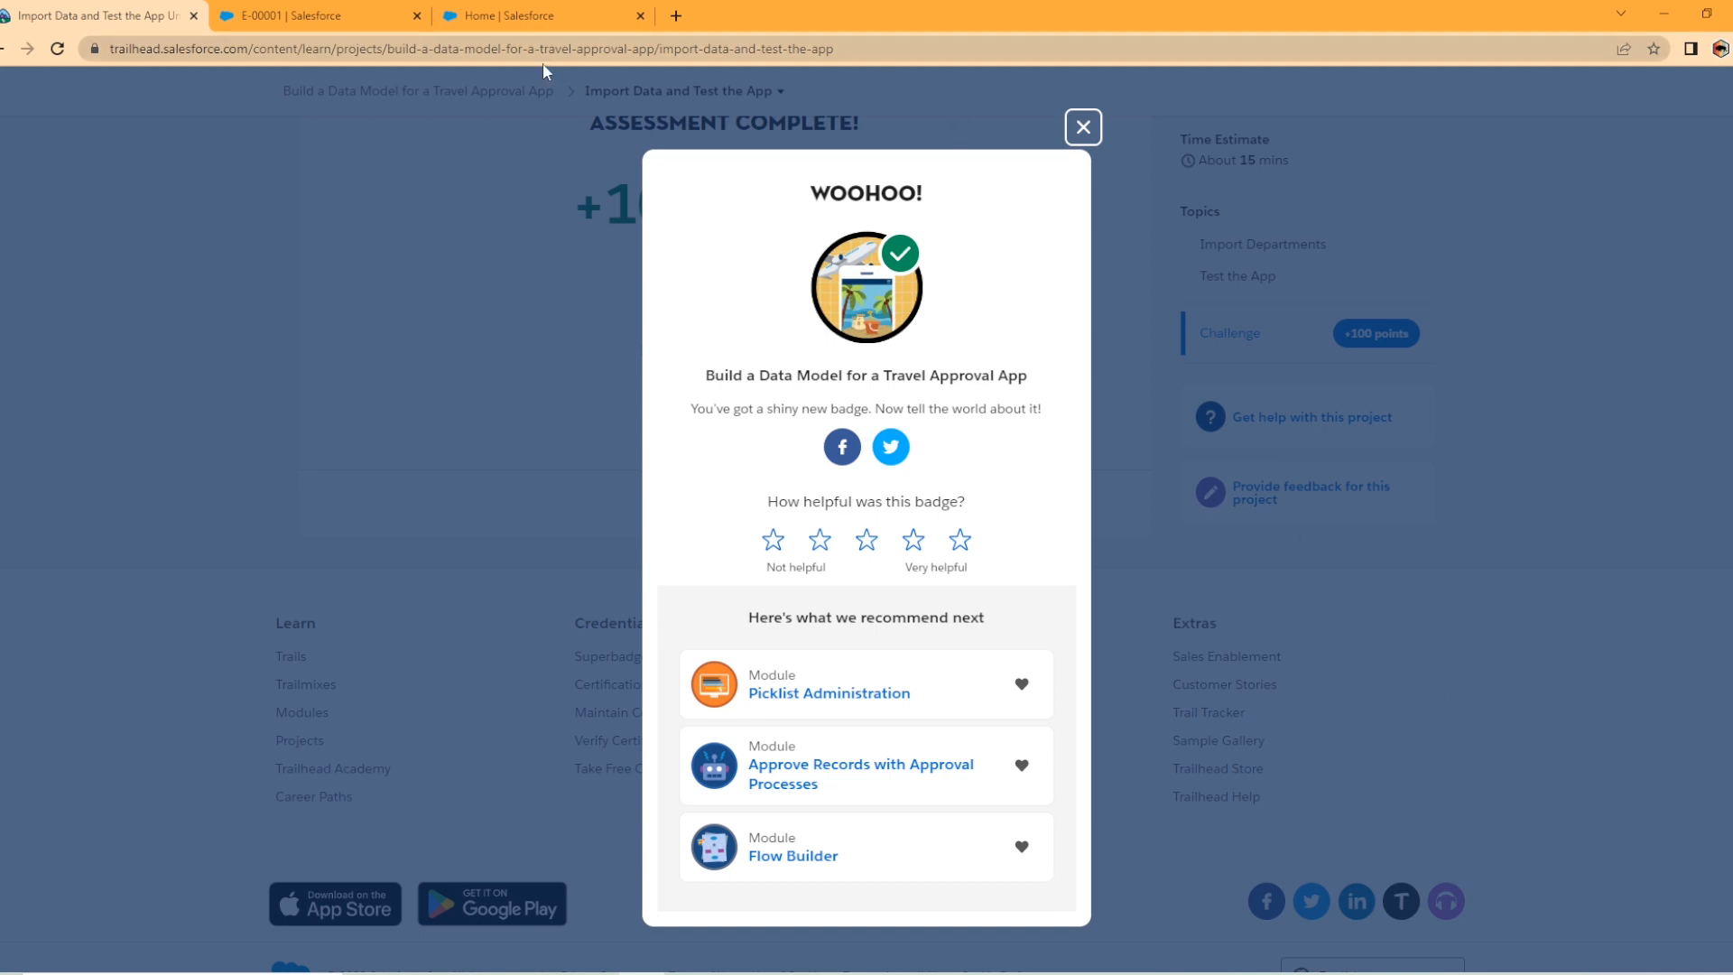
{"action": "left_click", "coordinate": [362, 8]}
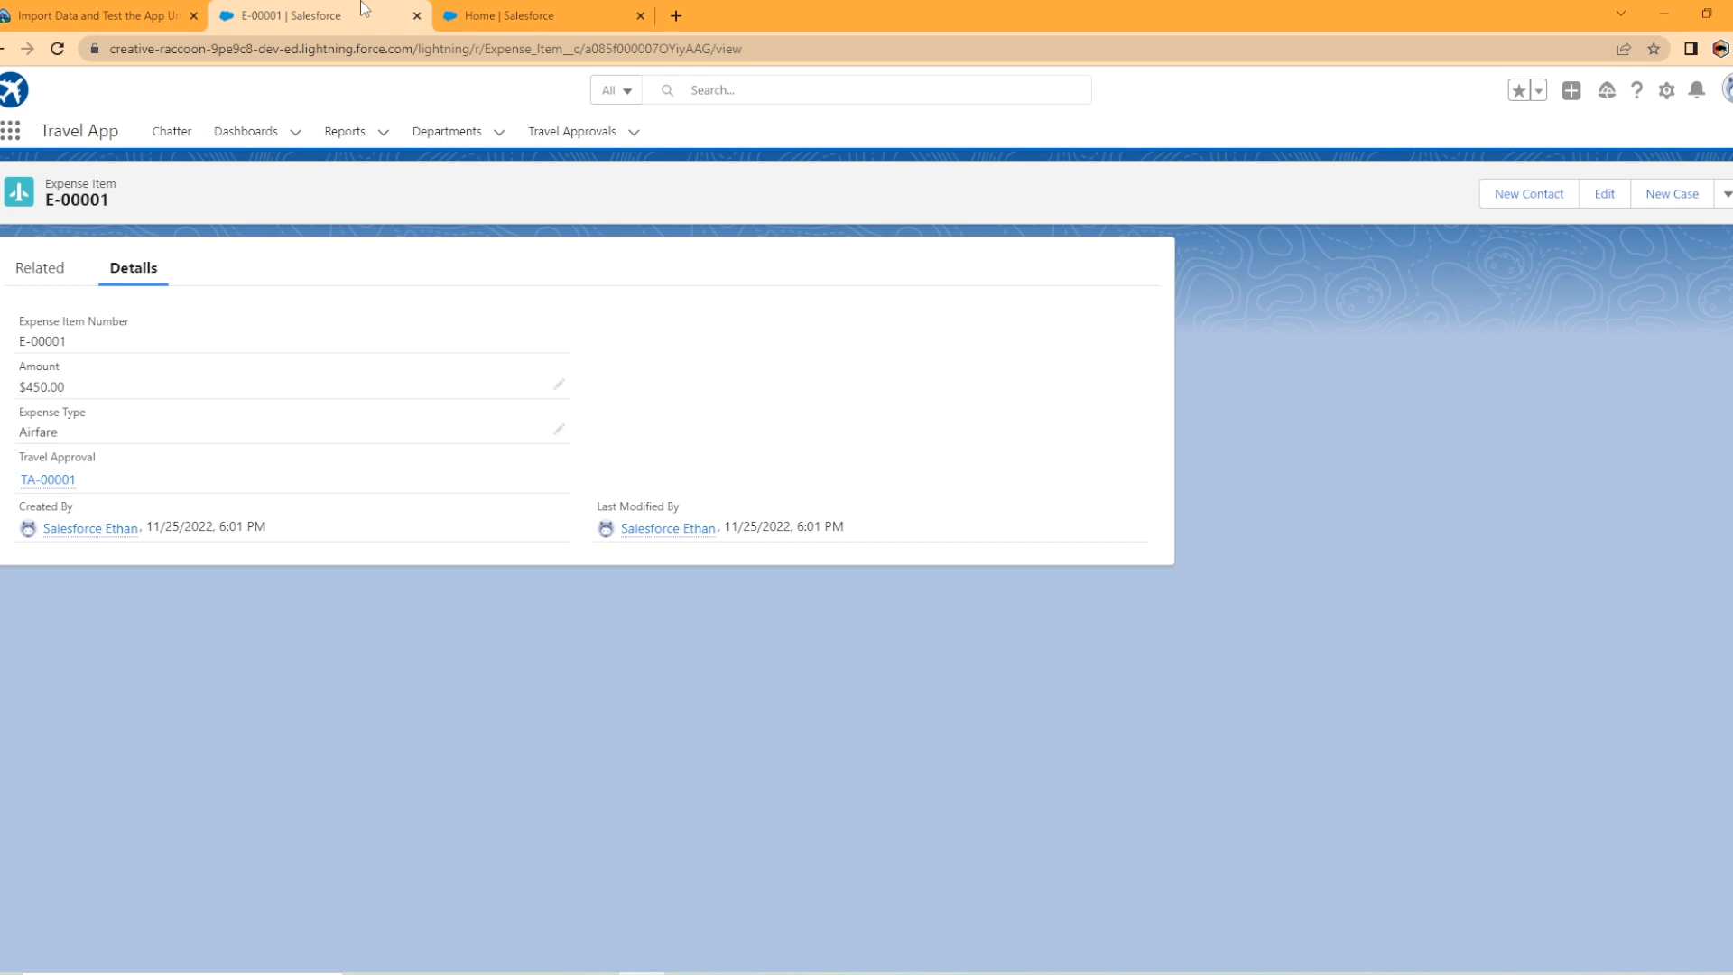